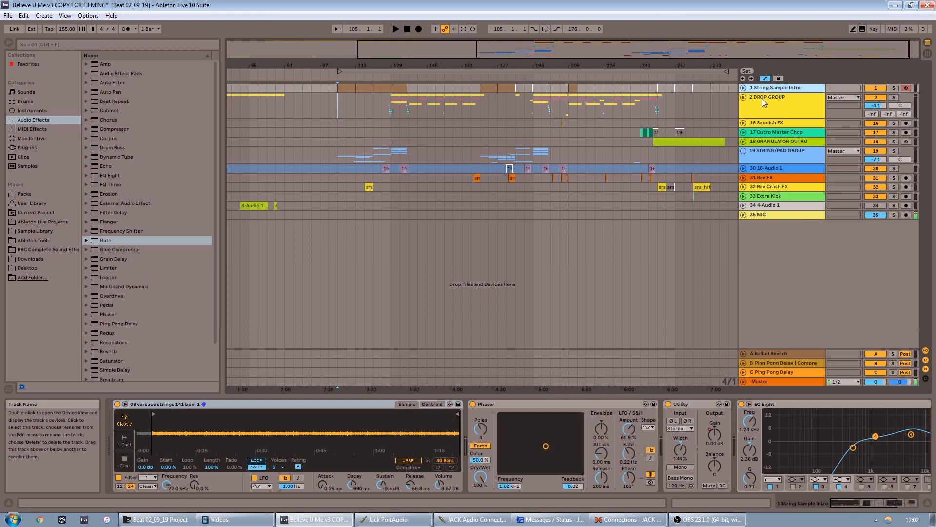
Examine the device chains of the DROP GROUP and 4-Audio 1 tracks, including the effects further along the DROP GROUP chain
{"action": "left_click", "coordinate": [764, 101]}
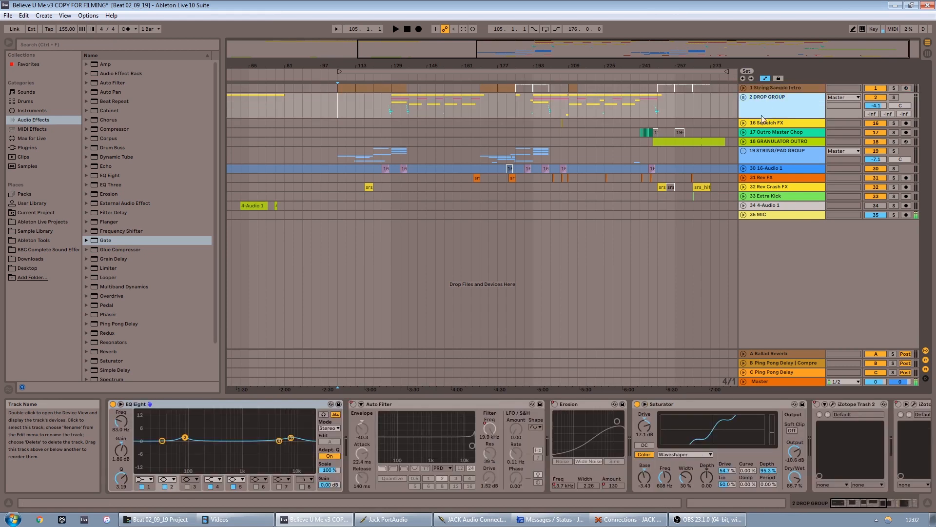
{"action": "left_click", "coordinate": [771, 207]}
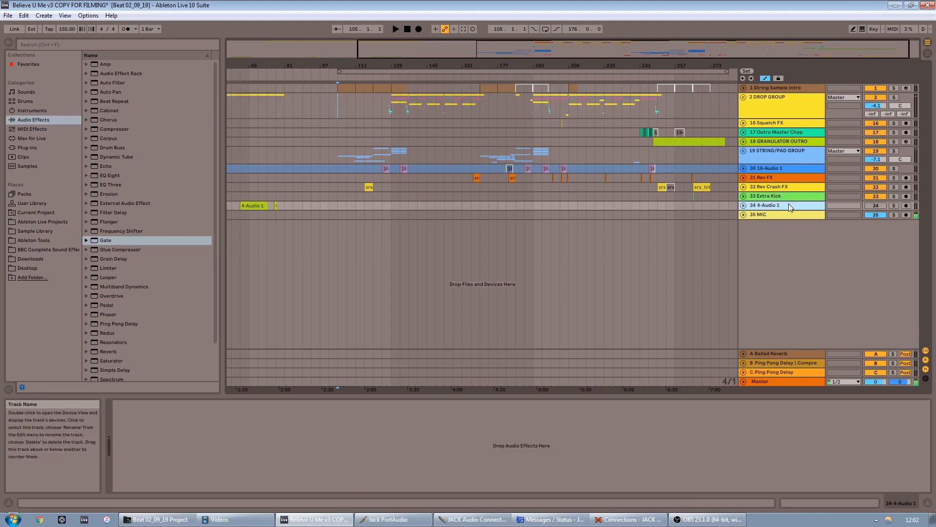
{"action": "left_click", "coordinate": [766, 102]}
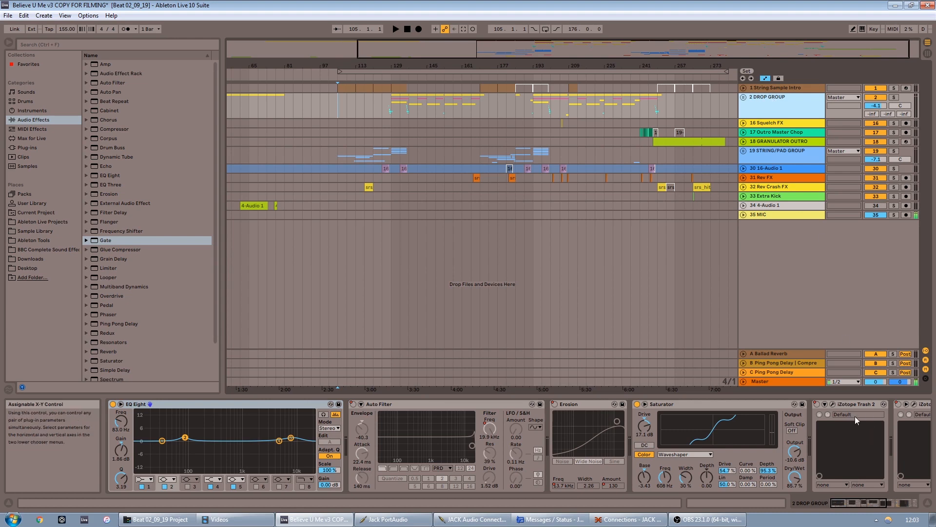
{"action": "left_click", "coordinate": [882, 502]}
{"action": "left_click_drag", "start_coordinate": [880, 504], "coordinate": [836, 502]}
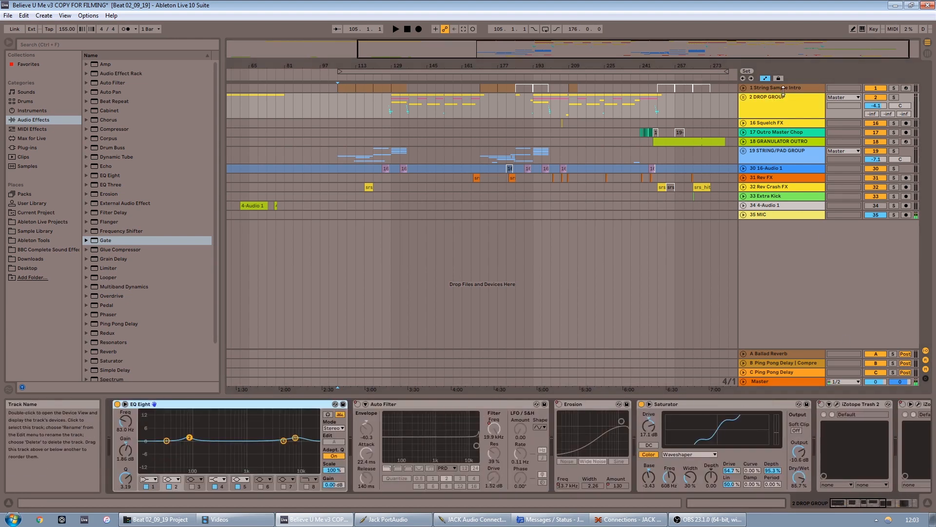
Unfold the DROP GROUP and STRING/PAD GROUP tracks and look through the tracks they contain
{"action": "left_click", "coordinate": [779, 141]}
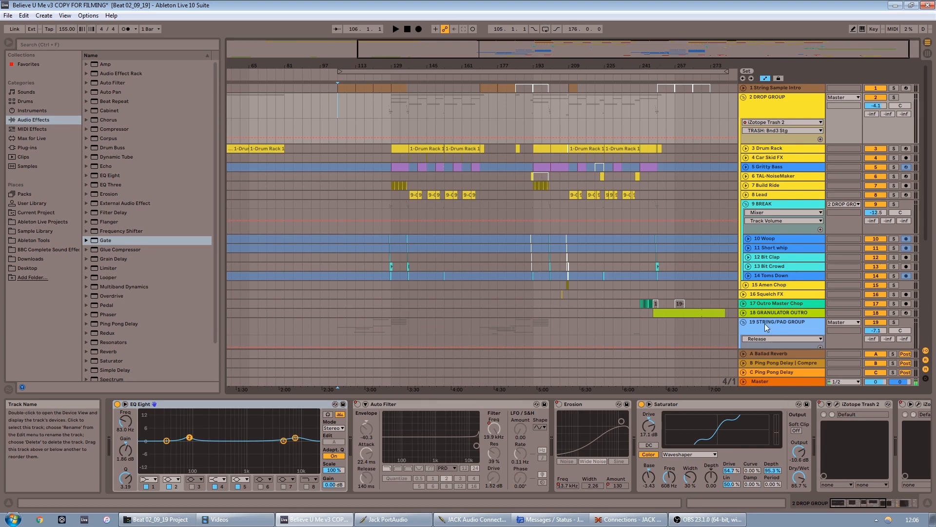
{"action": "scroll", "coordinate": [566, 205], "scroll_direction": "down", "scroll_amount": 1}
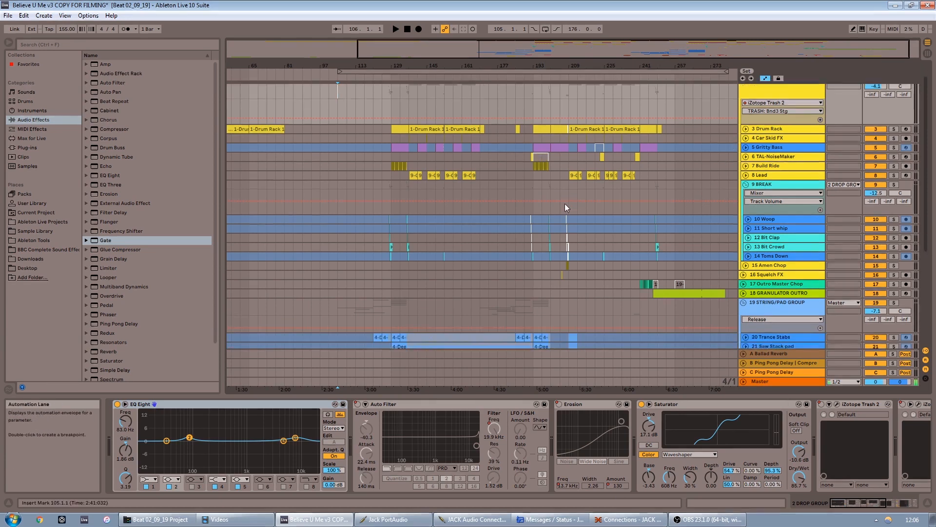
{"action": "scroll", "coordinate": [565, 204], "scroll_direction": "down", "scroll_amount": 6}
{"action": "scroll", "coordinate": [622, 250], "scroll_direction": "up", "scroll_amount": 4}
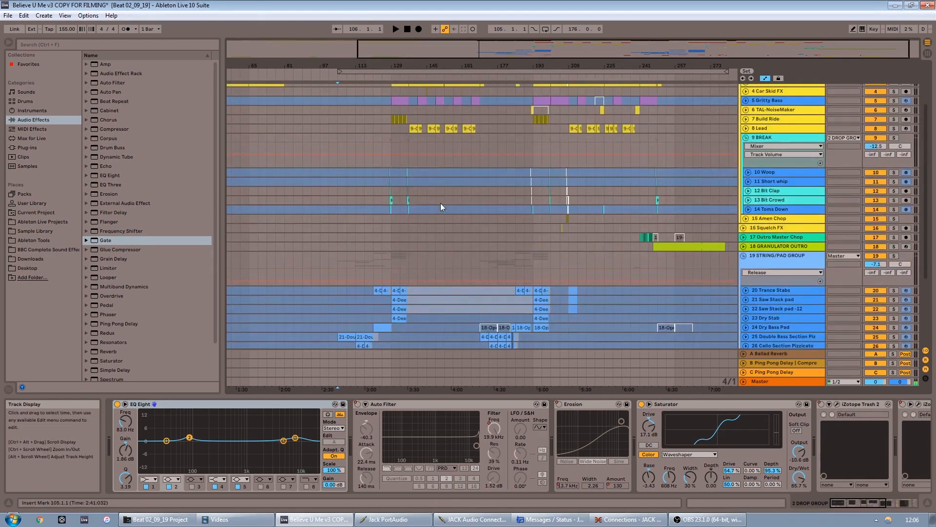
{"action": "scroll", "coordinate": [440, 204], "scroll_direction": "up", "scroll_amount": 3}
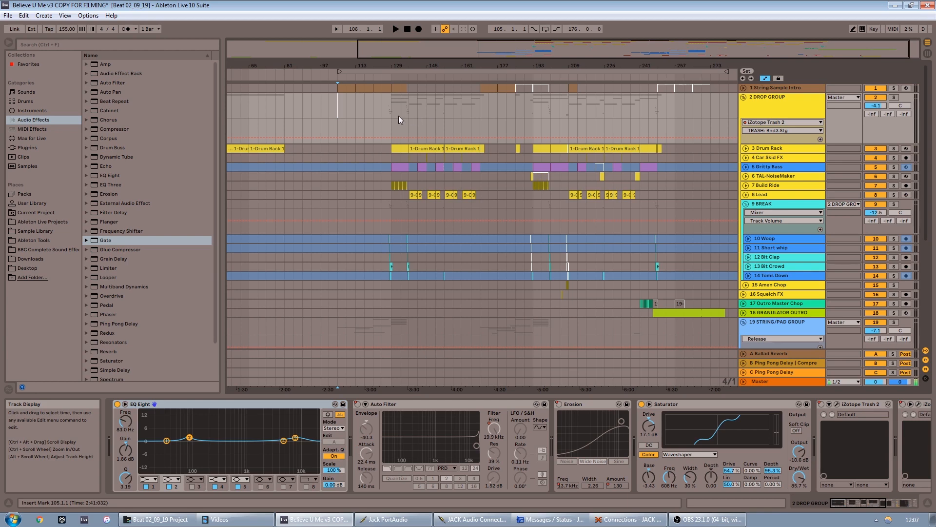
{"action": "mouse_move", "coordinate": [925, 96]}
{"action": "left_mouse_down"}
{"action": "mouse_move", "coordinate": [916, 231]}
{"action": "mouse_move", "coordinate": [931, 91]}
{"action": "left_mouse_up"}
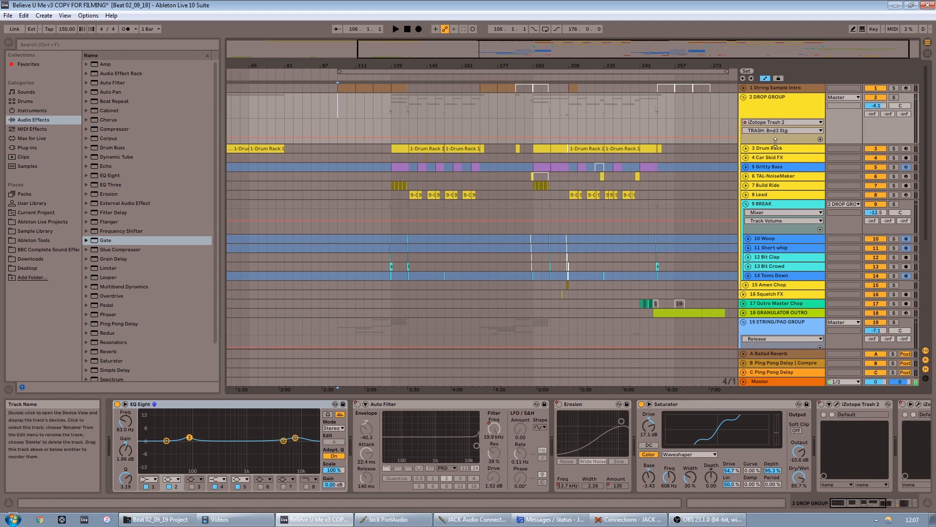
{"action": "scroll", "coordinate": [780, 201], "scroll_direction": "down", "scroll_amount": 5}
{"action": "scroll", "coordinate": [782, 247], "scroll_direction": "up", "scroll_amount": 5}
Play the arrangement from bar 105, show the String Sample Intro devices and look over the string and pad tracks
{"action": "left_click", "coordinate": [395, 30]}
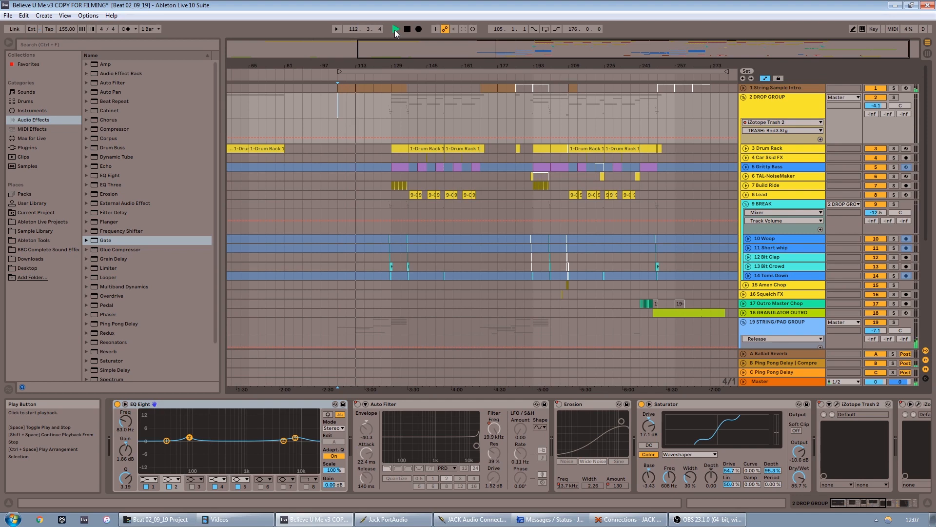
{"action": "left_click", "coordinate": [782, 87]}
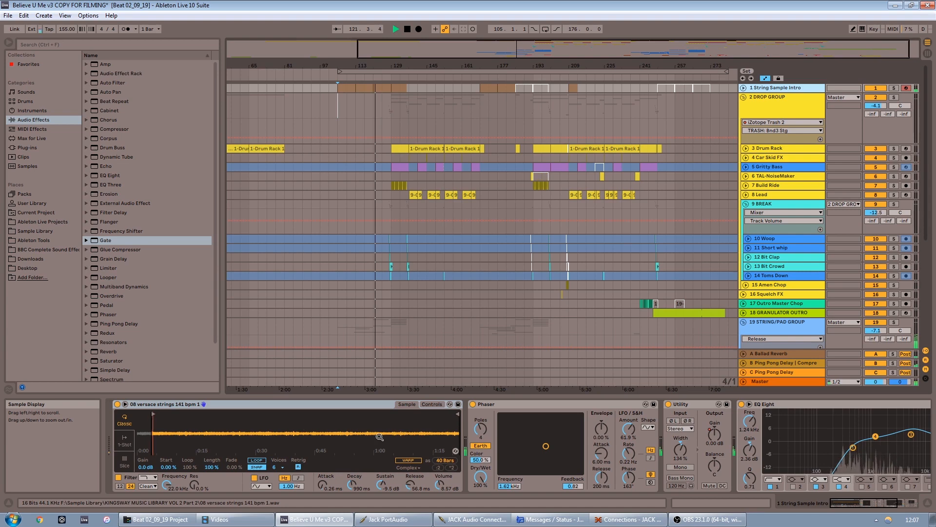
{"action": "scroll", "coordinate": [560, 270], "scroll_direction": "down", "scroll_amount": 5}
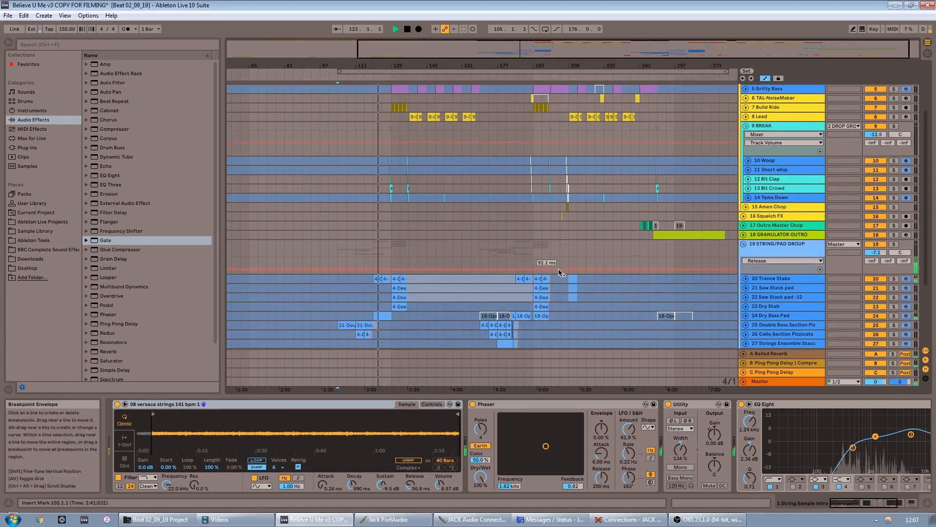
{"action": "scroll", "coordinate": [559, 271], "scroll_direction": "down", "scroll_amount": 2}
{"action": "scroll", "coordinate": [556, 272], "scroll_direction": "down", "scroll_amount": 3}
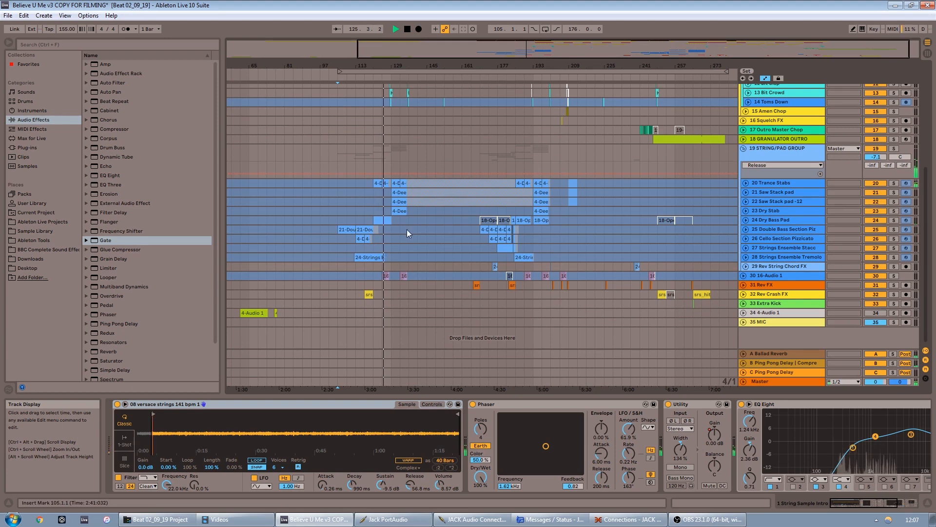
{"action": "left_click_drag", "start_coordinate": [928, 228], "coordinate": [931, 125]}
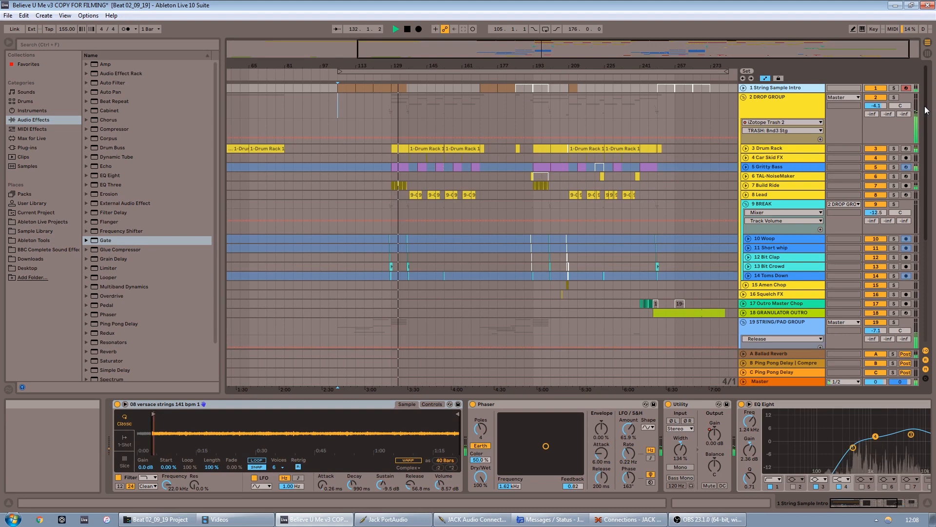
Unfold the MIC track and lower its volume to -1.8 dB
{"action": "left_click_drag", "start_coordinate": [927, 111], "coordinate": [927, 220]}
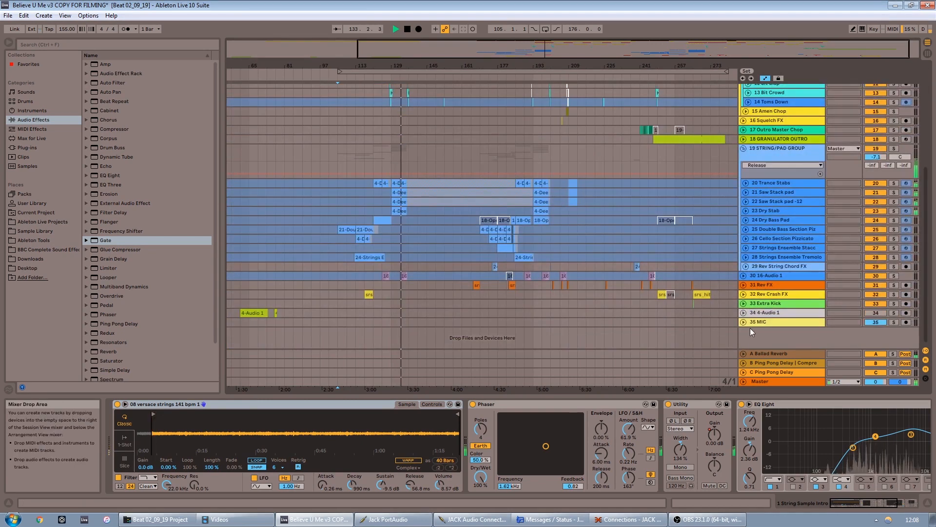
{"action": "left_click", "coordinate": [743, 322]}
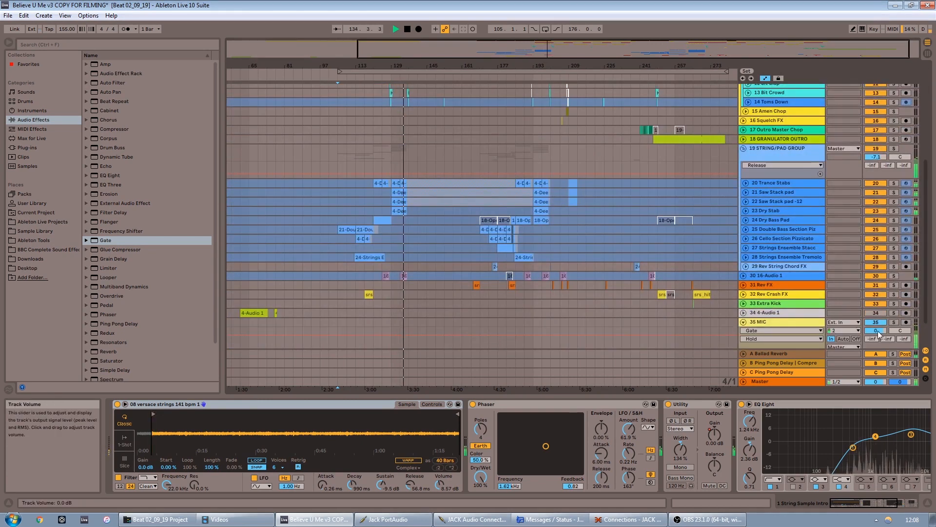
{"action": "left_click_drag", "start_coordinate": [878, 331], "coordinate": [879, 337]}
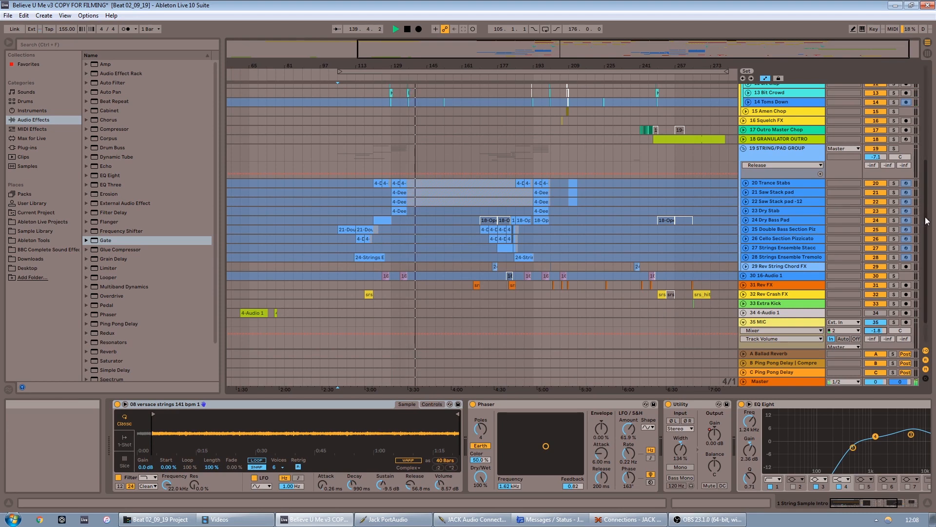
Unfold the Drum Rack track within the DROP GROUP and show its devices
{"action": "left_click_drag", "start_coordinate": [926, 208], "coordinate": [929, 104]}
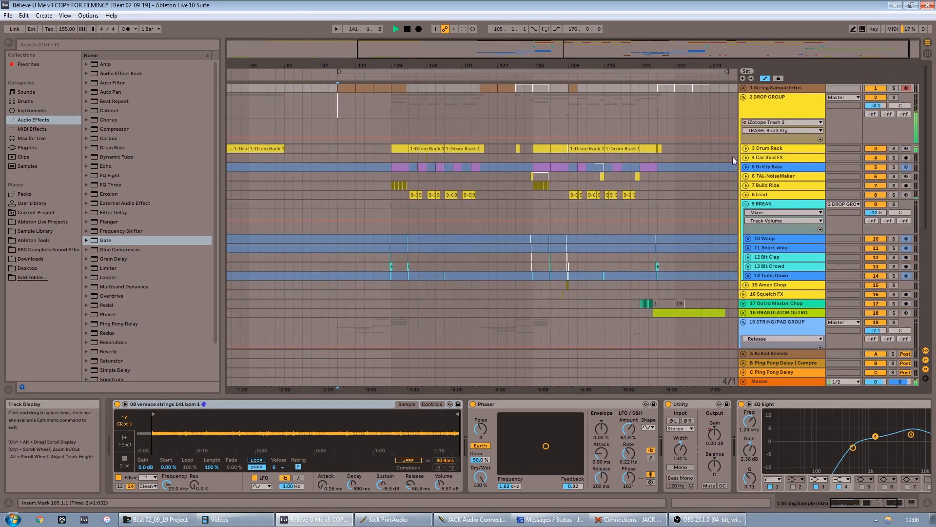
{"action": "left_click", "coordinate": [746, 148]}
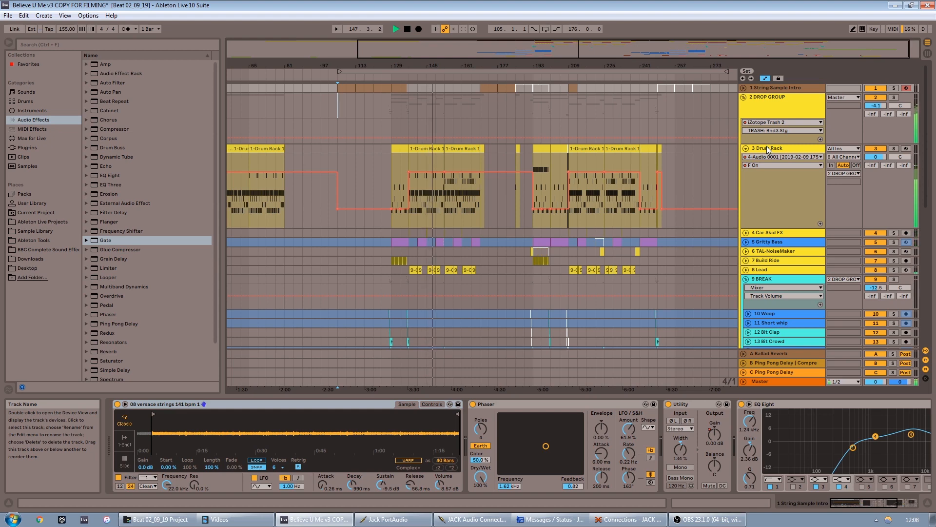
{"action": "left_click", "coordinate": [769, 149]}
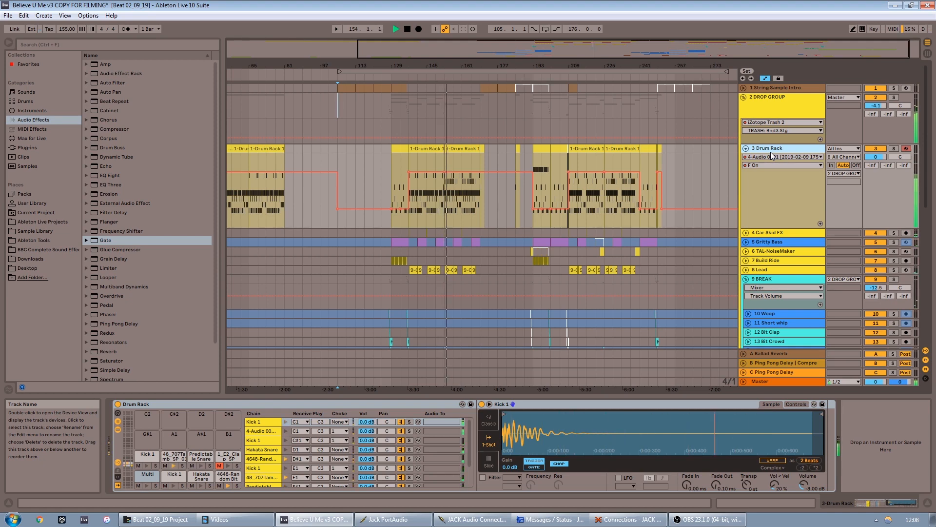
Hide the device view to give the arrangement more vertical room
{"action": "scroll", "coordinate": [930, 125], "scroll_direction": "down", "scroll_amount": 4}
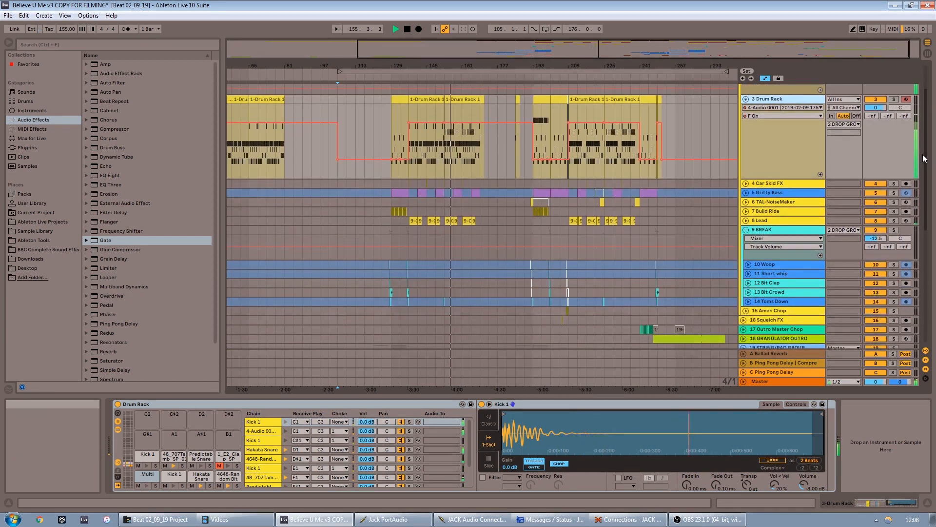
{"action": "left_click", "coordinate": [928, 502]}
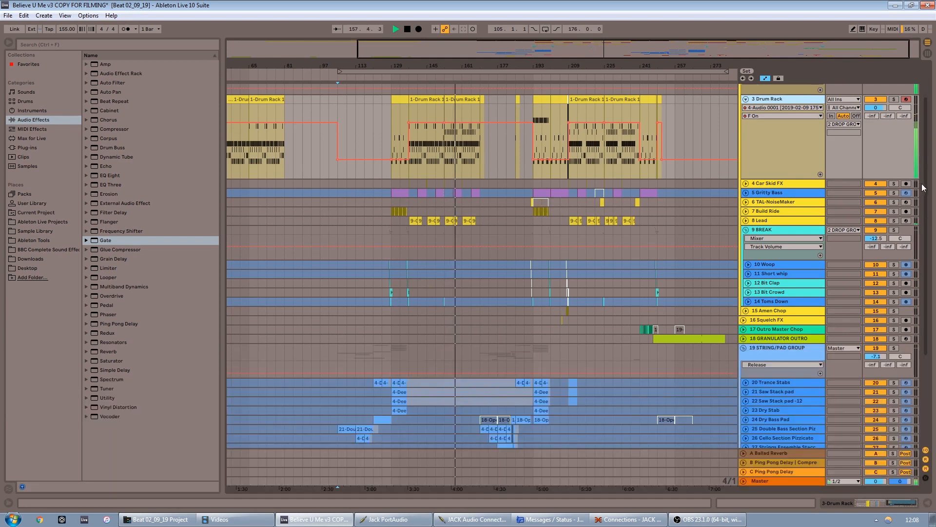
{"action": "scroll", "coordinate": [928, 151], "scroll_direction": "up", "scroll_amount": 3}
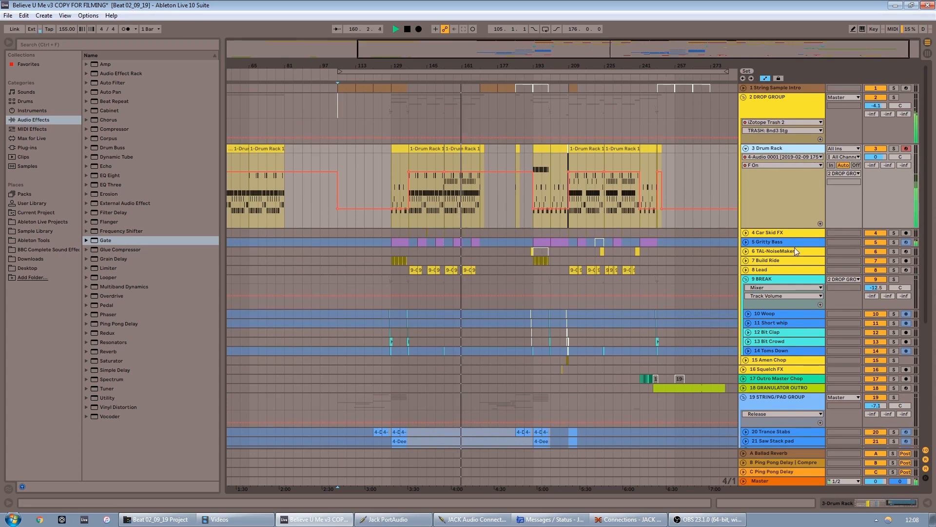
Unfold the Gritty Bass and Car Skid FX tracks to view their clips and automation
{"action": "left_click", "coordinate": [746, 242]}
{"action": "left_click", "coordinate": [777, 241]}
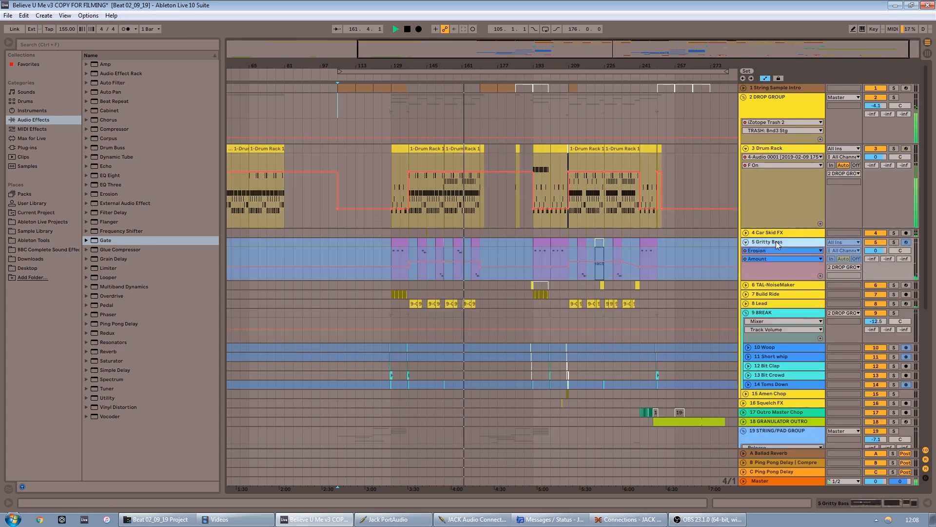
{"action": "left_click", "coordinate": [745, 233]}
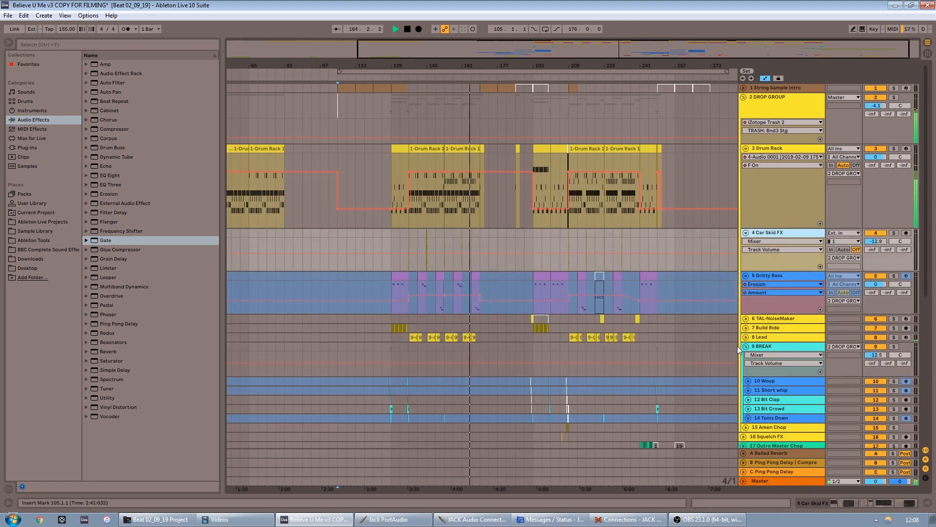
Look through the remaining tracks down to the MIC track and stop playback
{"action": "scroll", "coordinate": [765, 353], "scroll_direction": "down", "scroll_amount": 2}
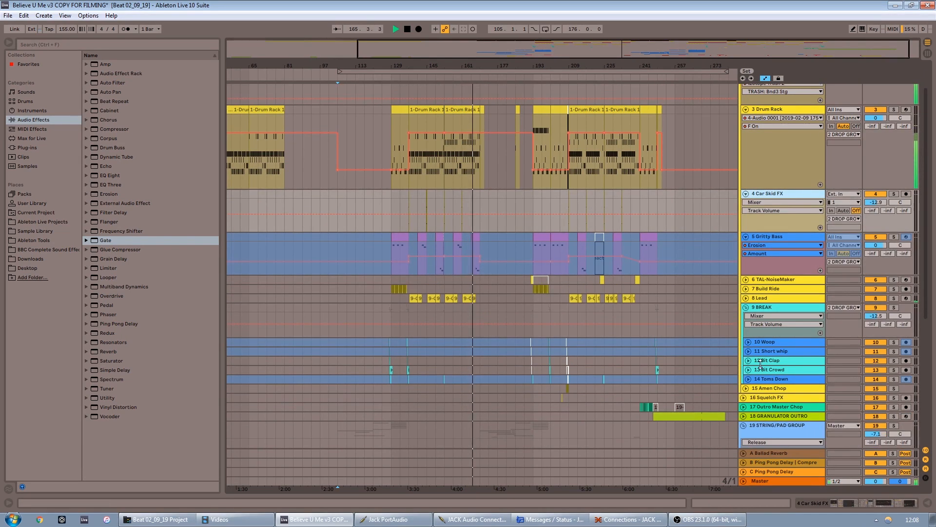
{"action": "scroll", "coordinate": [761, 364], "scroll_direction": "down", "scroll_amount": 9}
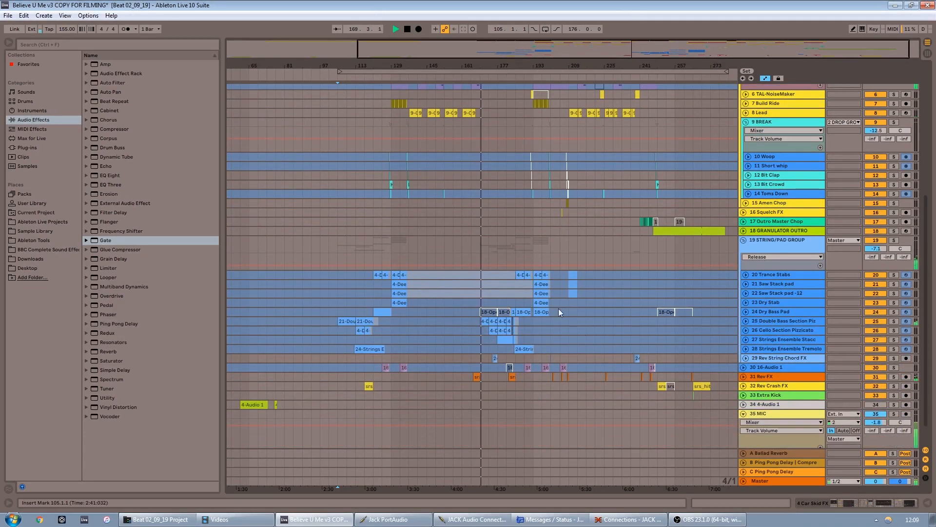
{"action": "key", "text": "space"}
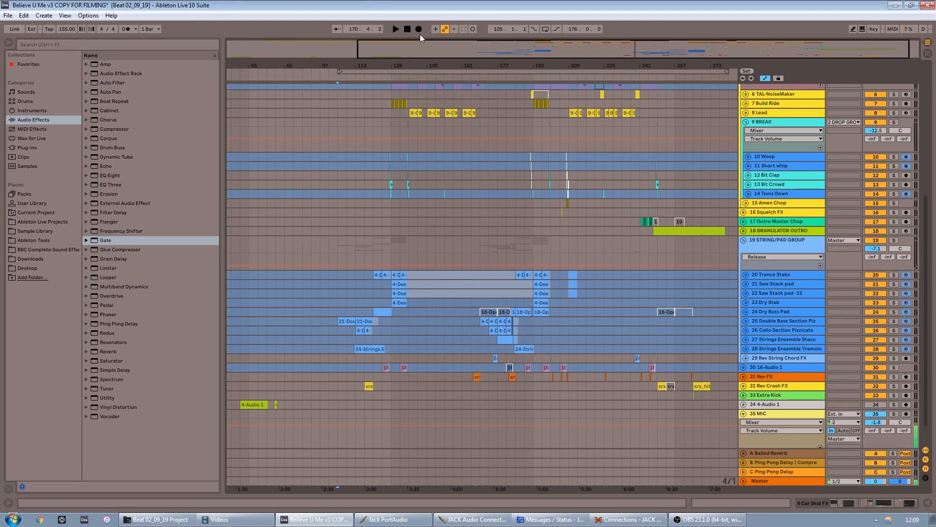
Fold the Car Skid FX, Gritty Bass, MIC and Drum Rack tracks back to compact height
{"action": "scroll", "coordinate": [745, 229], "scroll_direction": "up", "scroll_amount": 8}
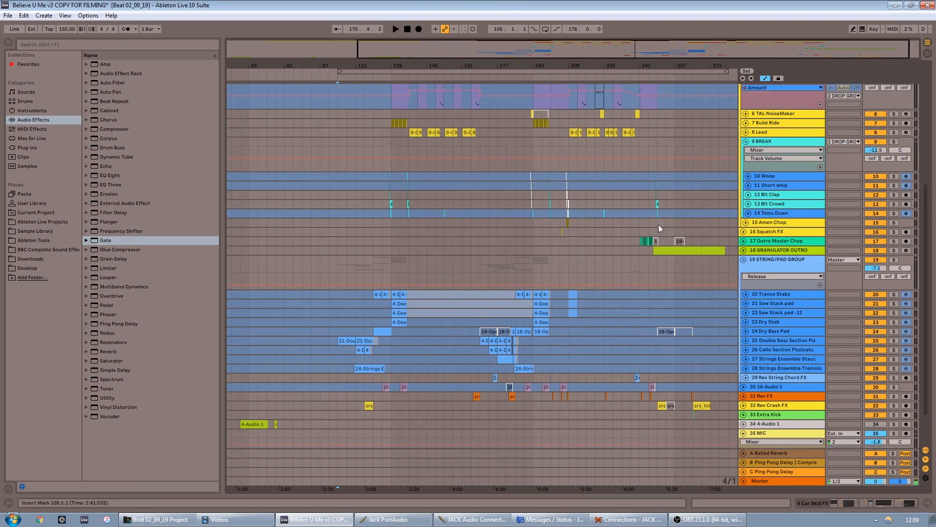
{"action": "left_click", "coordinate": [746, 223]}
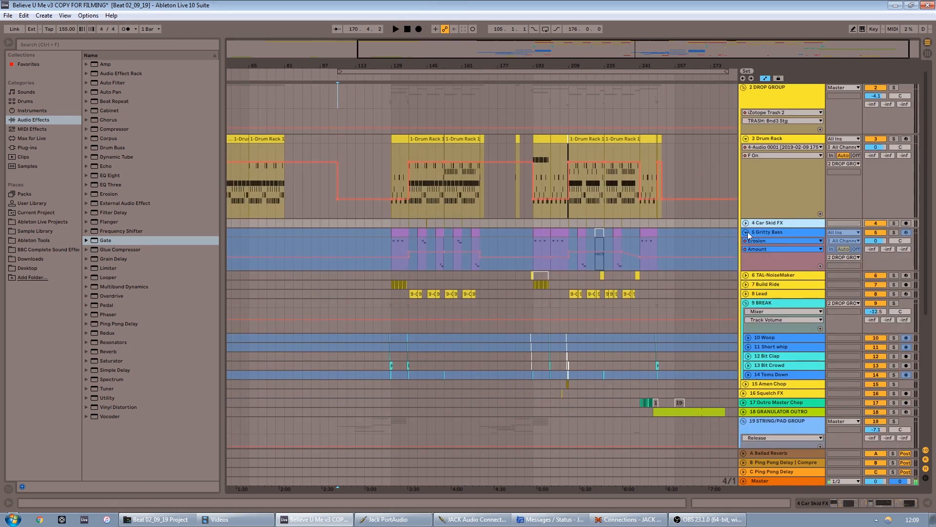
{"action": "left_click", "coordinate": [747, 232]}
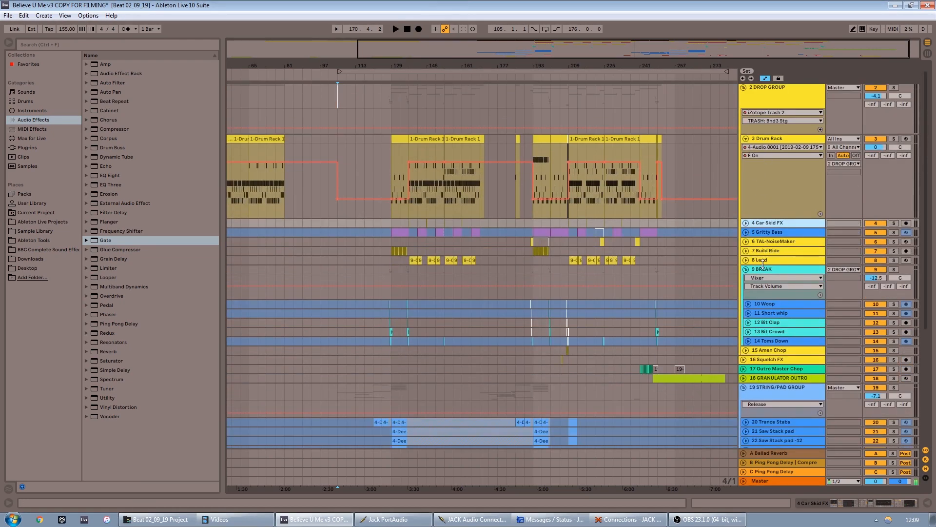
{"action": "scroll", "coordinate": [789, 304], "scroll_direction": "down", "scroll_amount": 6}
{"action": "scroll", "coordinate": [763, 226], "scroll_direction": "down", "scroll_amount": 1}
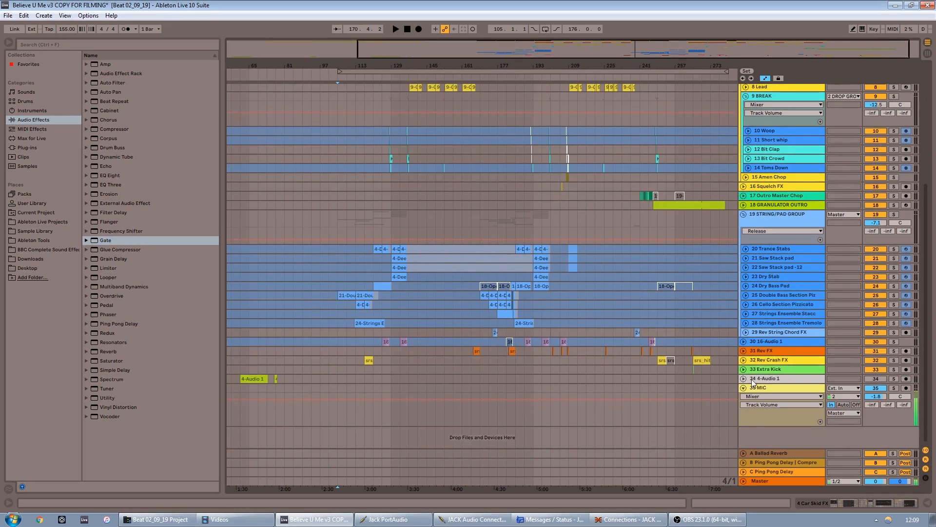
{"action": "left_click", "coordinate": [744, 388]}
{"action": "scroll", "coordinate": [750, 335], "scroll_direction": "up", "scroll_amount": 7}
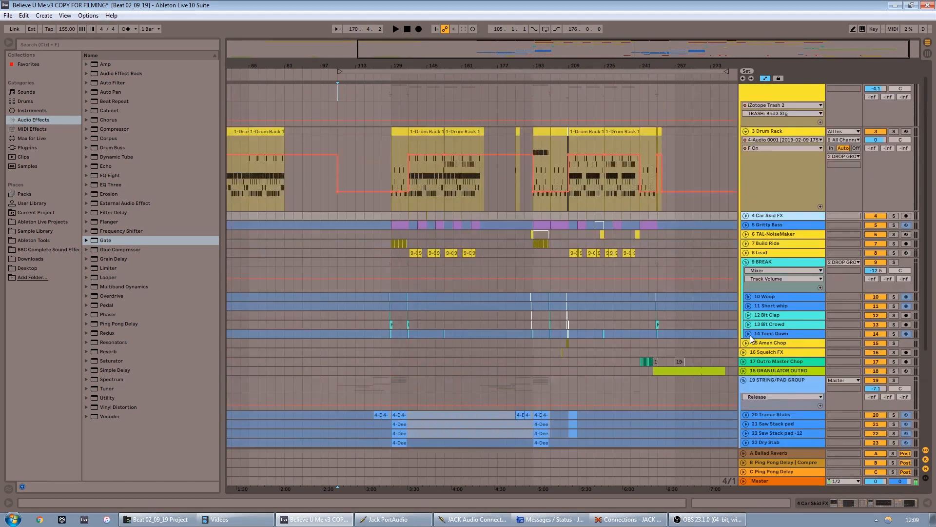
{"action": "left_click", "coordinate": [760, 148]}
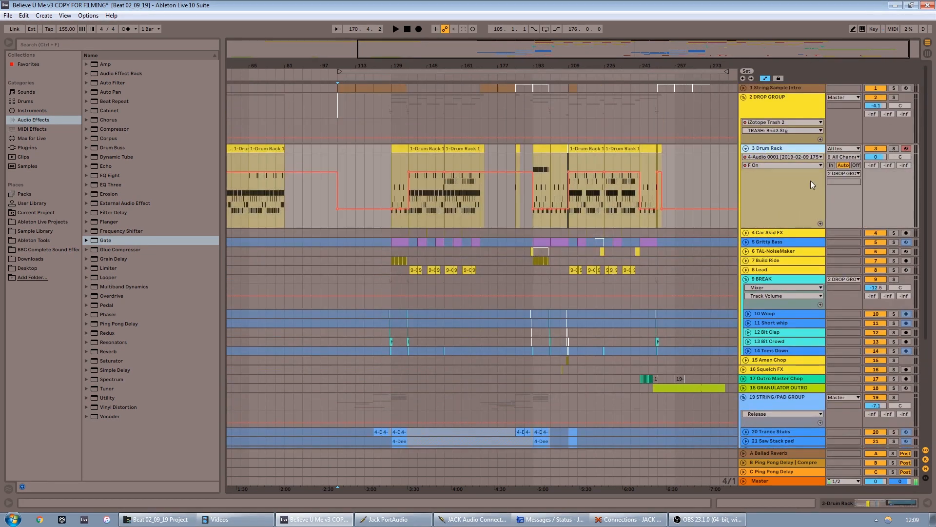
{"action": "left_click", "coordinate": [746, 149]}
{"action": "scroll", "coordinate": [354, 336], "scroll_direction": "down", "scroll_amount": 2}
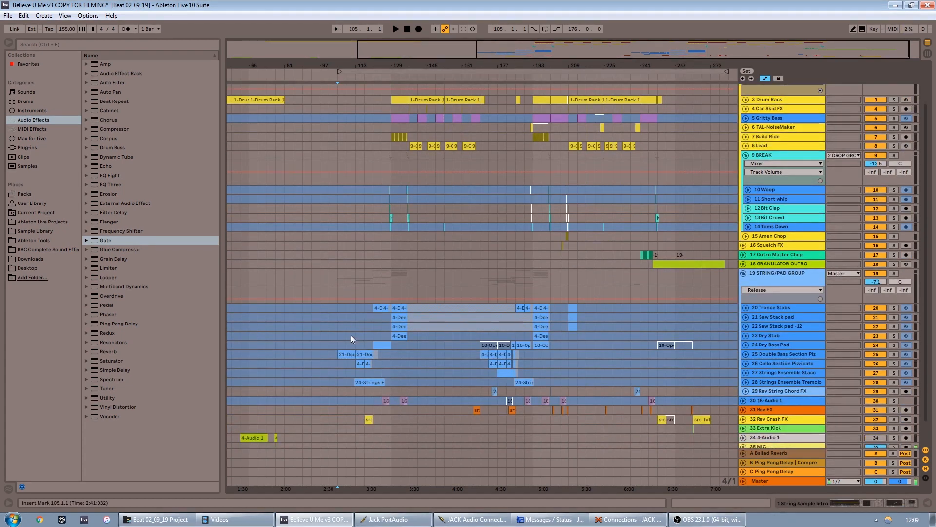
Show the String Sample Intro track's devices, unfold the track and play the arrangement from bar 113
{"action": "scroll", "coordinate": [351, 335], "scroll_direction": "down", "scroll_amount": 1}
{"action": "scroll", "coordinate": [350, 334], "scroll_direction": "up", "scroll_amount": 3}
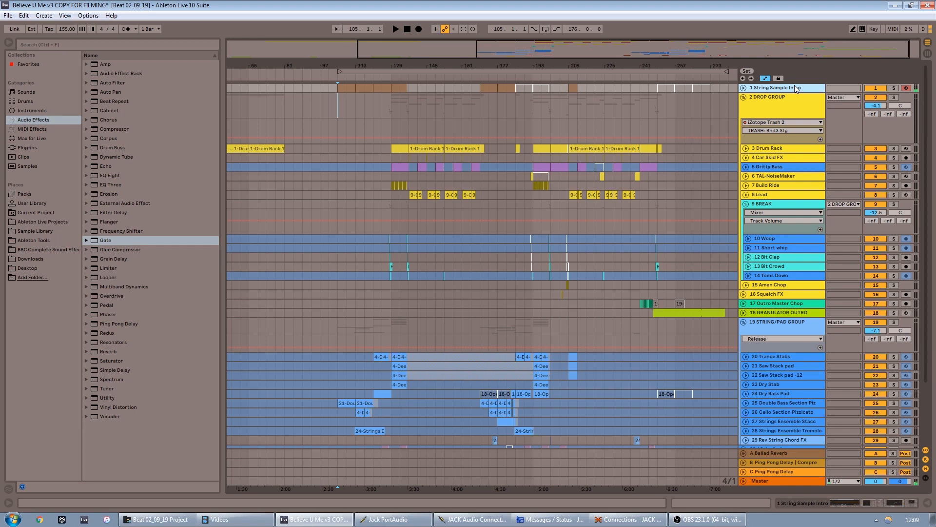
{"action": "left_click", "coordinate": [851, 502]}
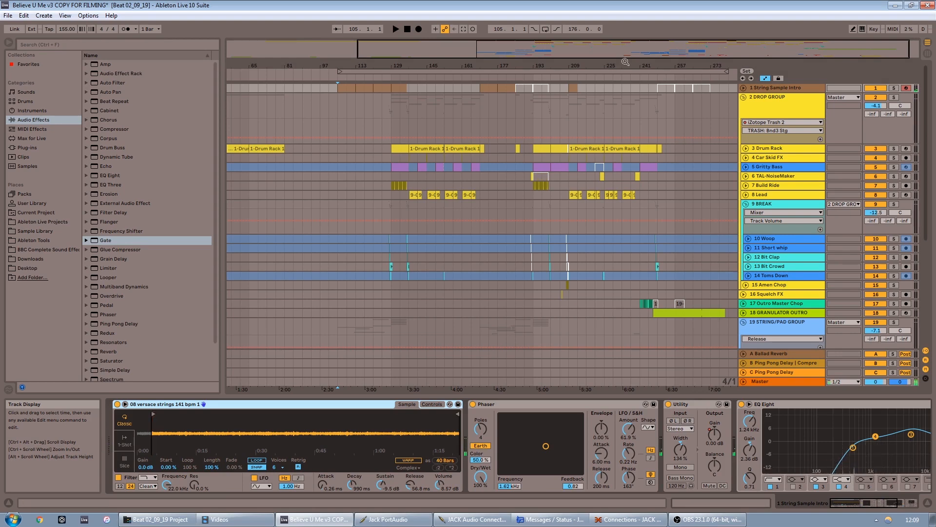
{"action": "left_click", "coordinate": [744, 87]}
{"action": "left_click", "coordinate": [354, 78]}
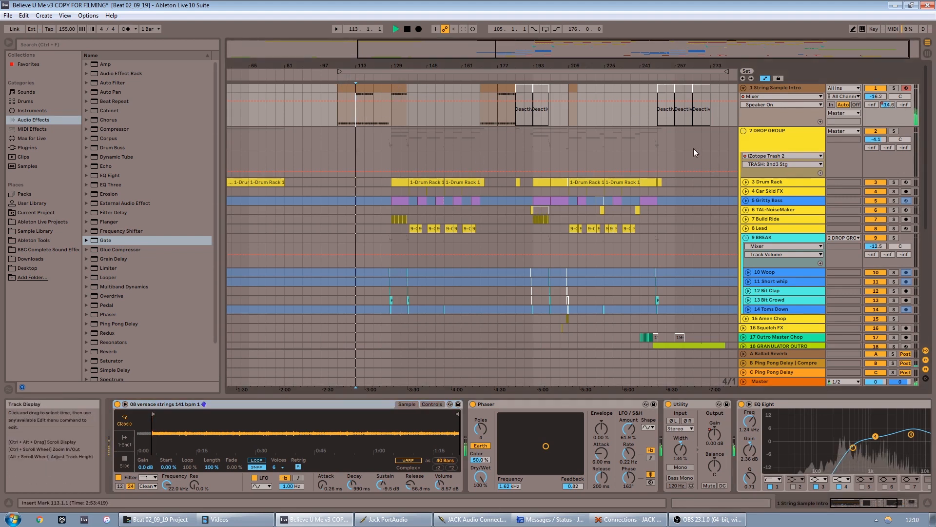
Stop playback and inspect the EQ Eight and Glue Compressor at the end of the String Sample Intro device chain
{"action": "left_click", "coordinate": [786, 87]}
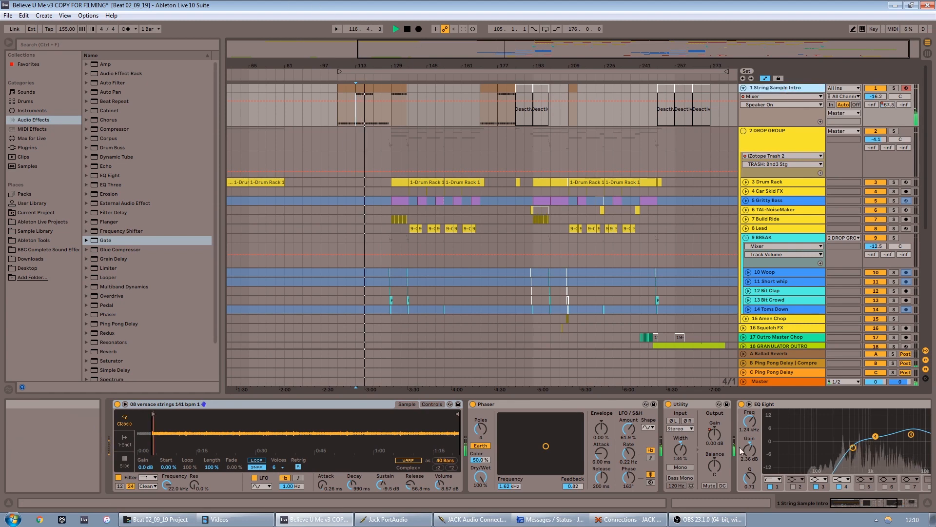
{"action": "left_click", "coordinate": [855, 503]}
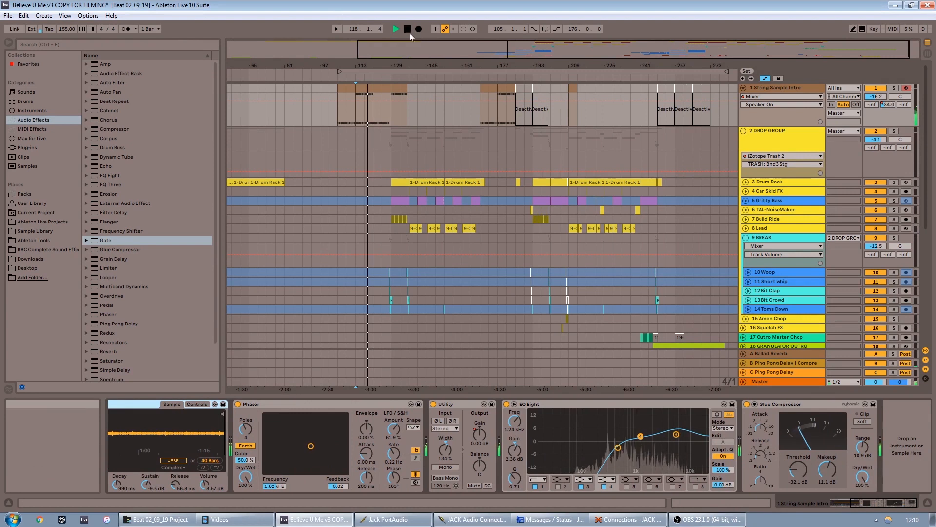
{"action": "left_click", "coordinate": [408, 29]}
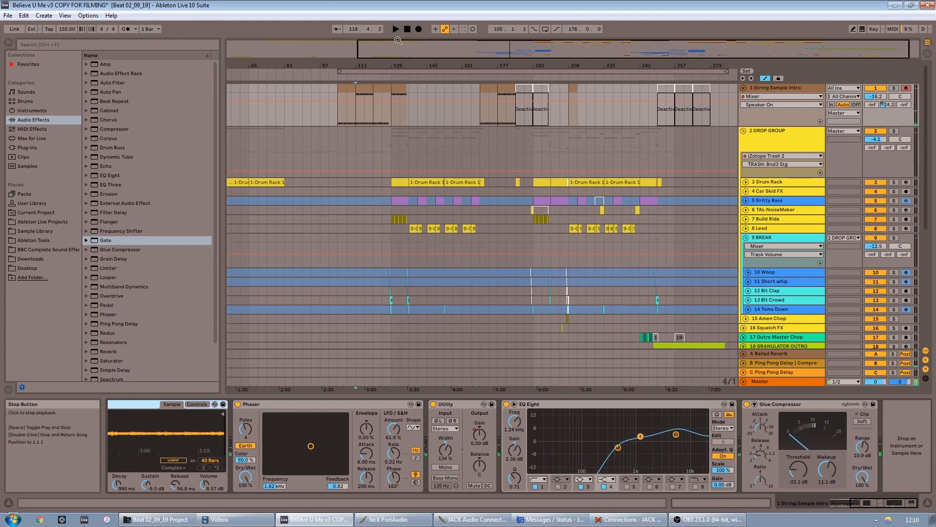
{"action": "left_click", "coordinate": [565, 406]}
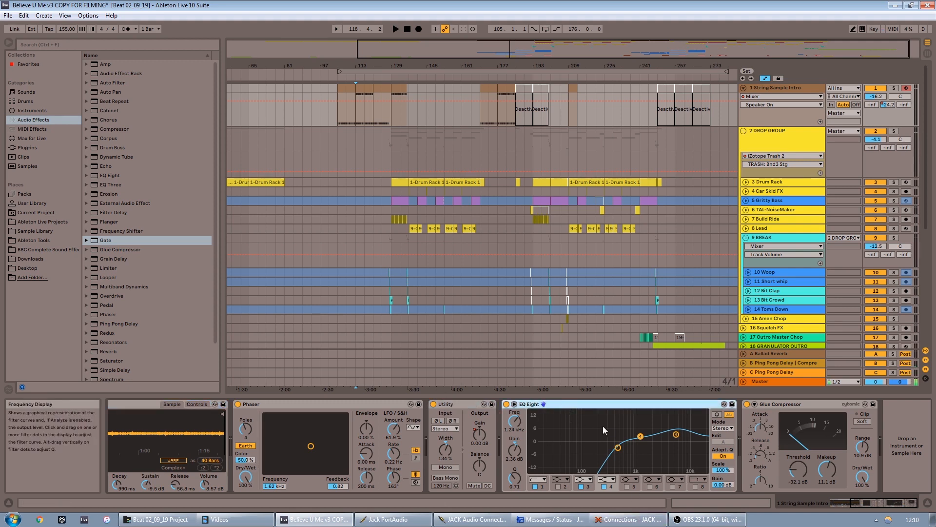
{"action": "left_click", "coordinate": [804, 404]}
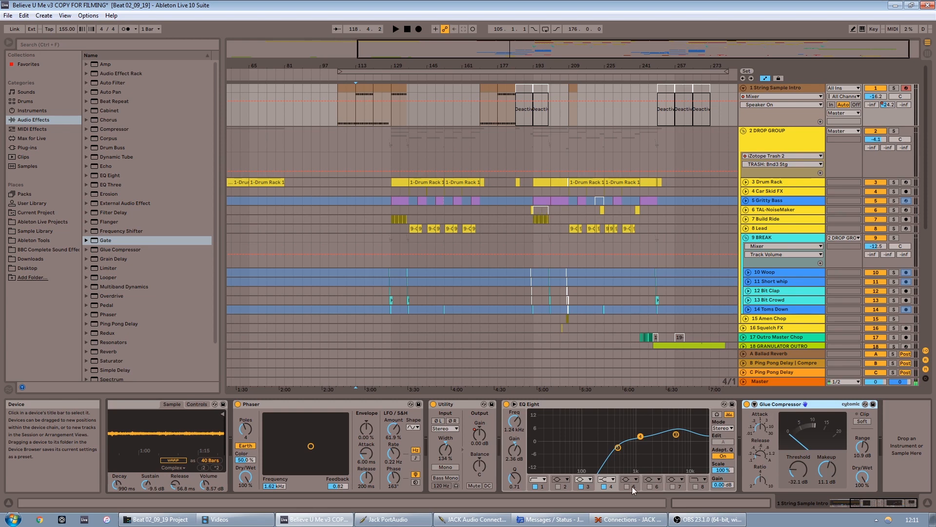
Play from bar 113 and unfold the Double Bass, Cello, Strings Ensemble Staccato and Strings Ensemble Tremolo tracks
{"action": "key", "text": "space"}
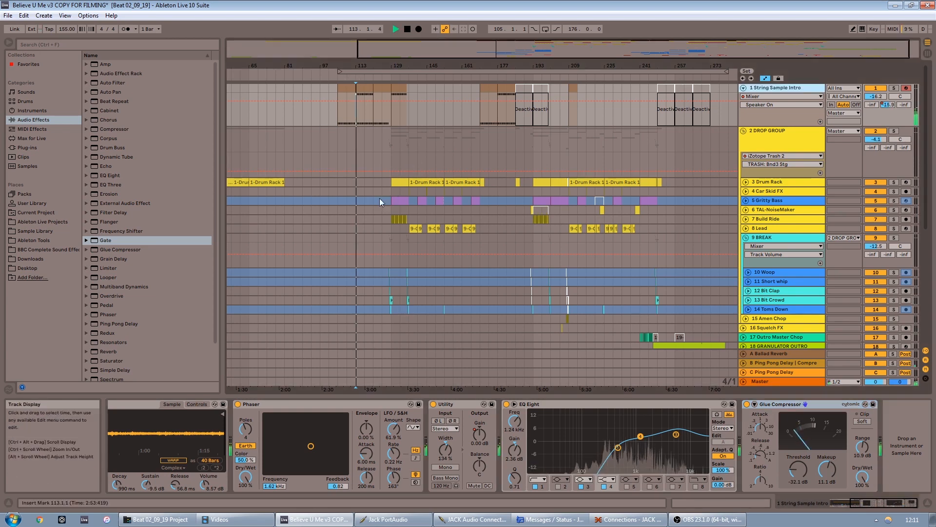
{"action": "scroll", "coordinate": [380, 291], "scroll_direction": "down", "scroll_amount": 8}
{"action": "left_click", "coordinate": [746, 288]}
{"action": "left_click", "coordinate": [746, 279]}
{"action": "left_click", "coordinate": [747, 270]}
{"action": "left_click", "coordinate": [747, 260]}
{"action": "scroll", "coordinate": [368, 253], "scroll_direction": "down", "scroll_amount": 2}
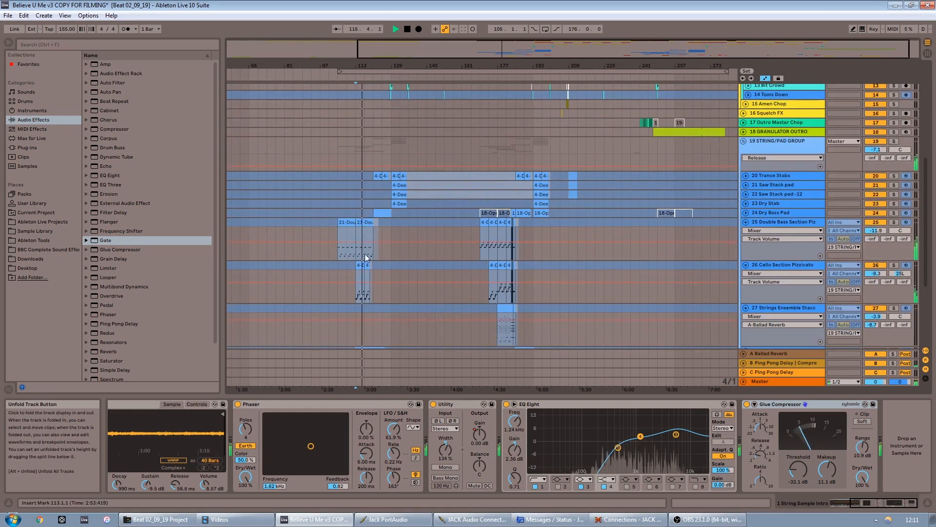
Solo the STRING/PAD GROUP and replay its clips from bar 113
{"action": "scroll", "coordinate": [369, 254], "scroll_direction": "down", "scroll_amount": 3}
{"action": "left_click_drag", "start_coordinate": [439, 51], "coordinate": [490, 63]}
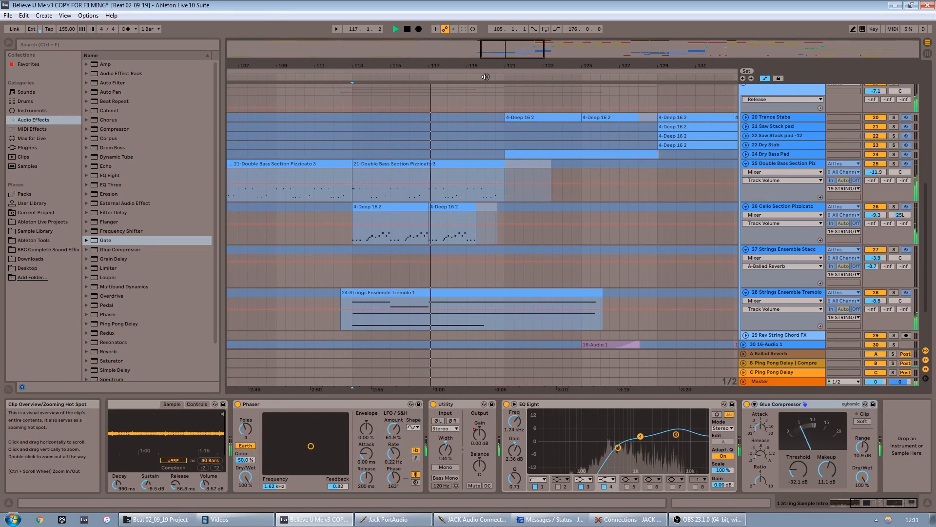
{"action": "scroll", "coordinate": [738, 117], "scroll_direction": "up", "scroll_amount": 1}
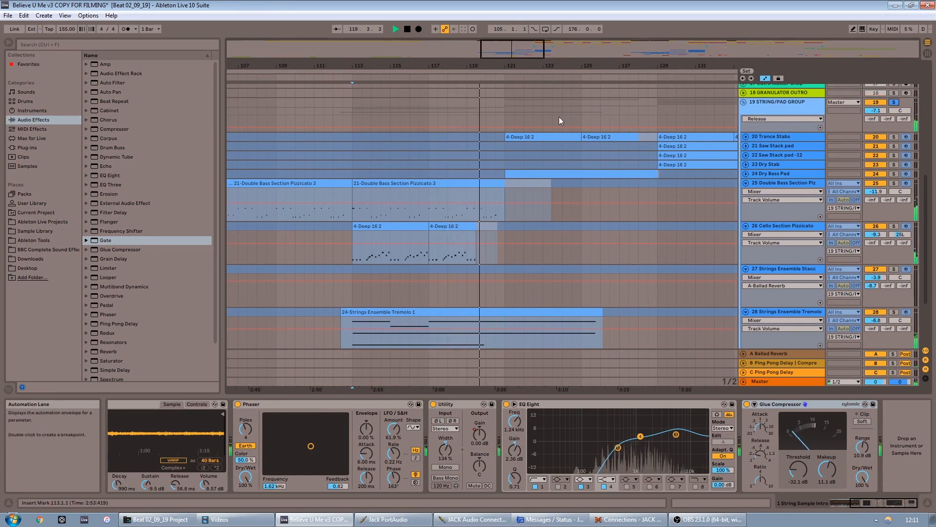
{"action": "left_click", "coordinate": [349, 77]}
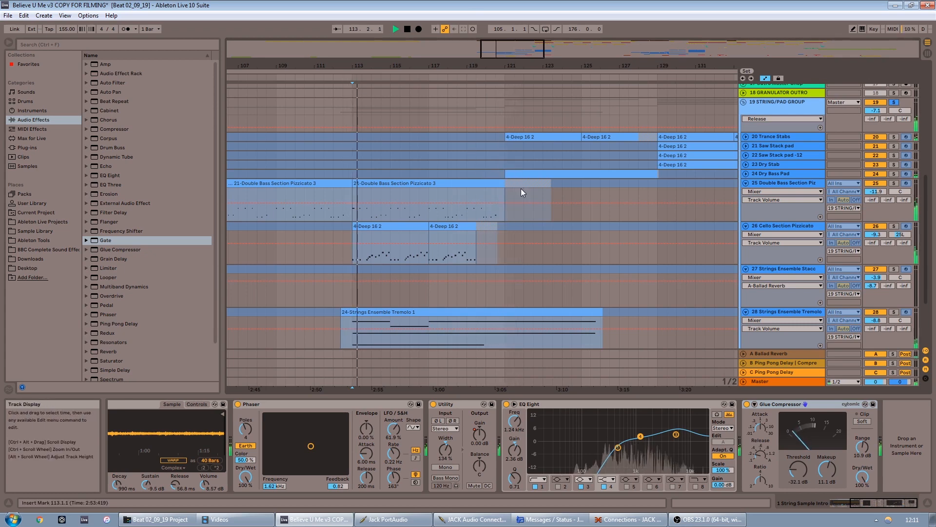
Set an eight-bar loop starting at bar 113, switch looping on and stop playback
{"action": "left_click_drag", "start_coordinate": [511, 49], "coordinate": [508, 14]}
{"action": "left_click_drag", "start_coordinate": [412, 72], "coordinate": [427, 73]}
{"action": "left_click_drag", "start_coordinate": [575, 55], "coordinate": [574, 62]}
{"action": "scroll", "coordinate": [528, 200], "scroll_direction": "down", "scroll_amount": 4}
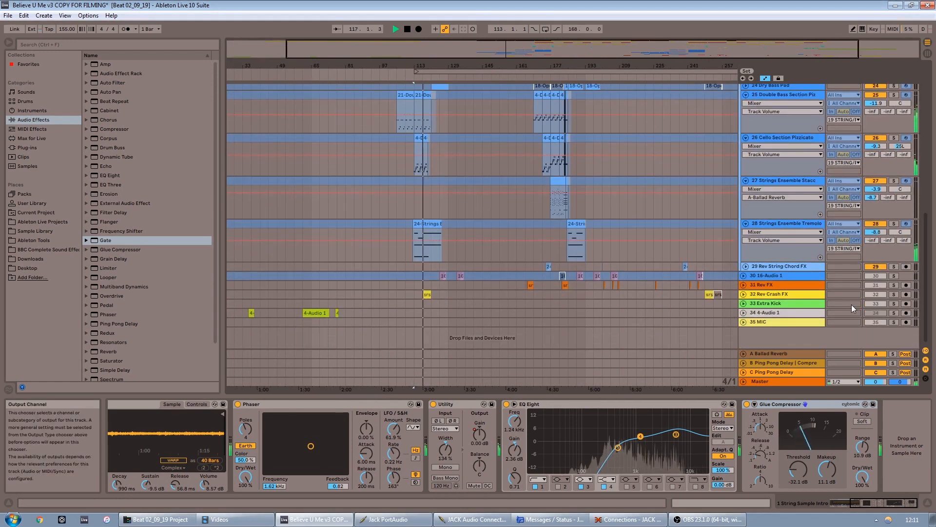
{"action": "scroll", "coordinate": [852, 308], "scroll_direction": "up", "scroll_amount": 5}
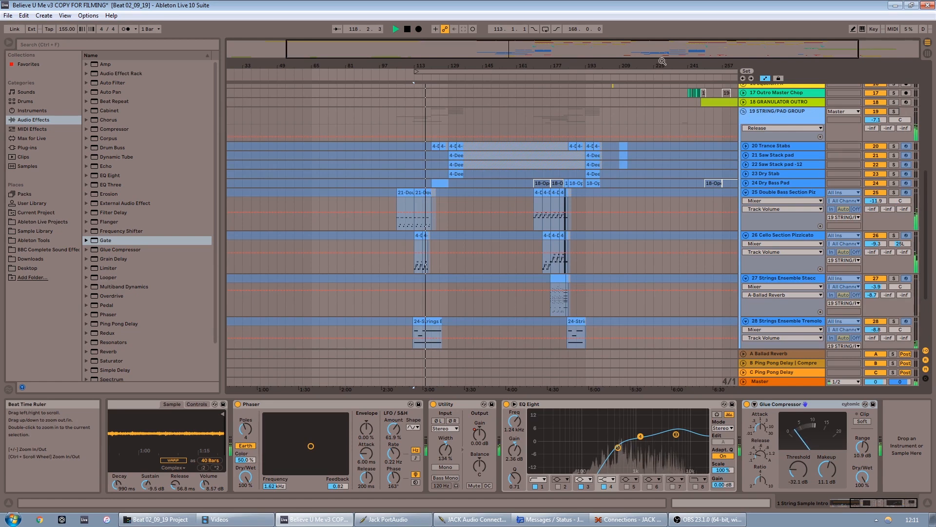
{"action": "left_click_drag", "start_coordinate": [662, 61], "coordinate": [662, 49]}
{"action": "scroll", "coordinate": [564, 236], "scroll_direction": "up", "scroll_amount": 1}
{"action": "left_click_drag", "start_coordinate": [718, 69], "coordinate": [438, 70]}
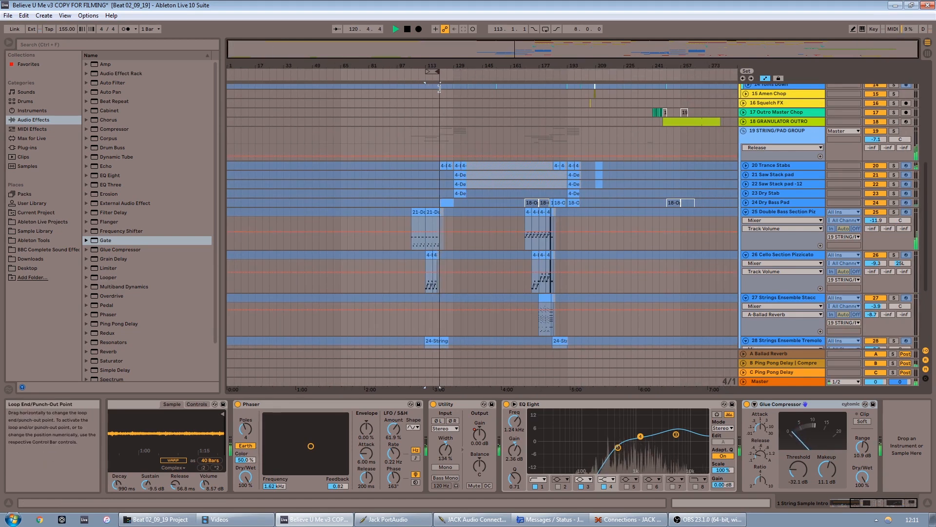
{"action": "left_click", "coordinate": [545, 29]}
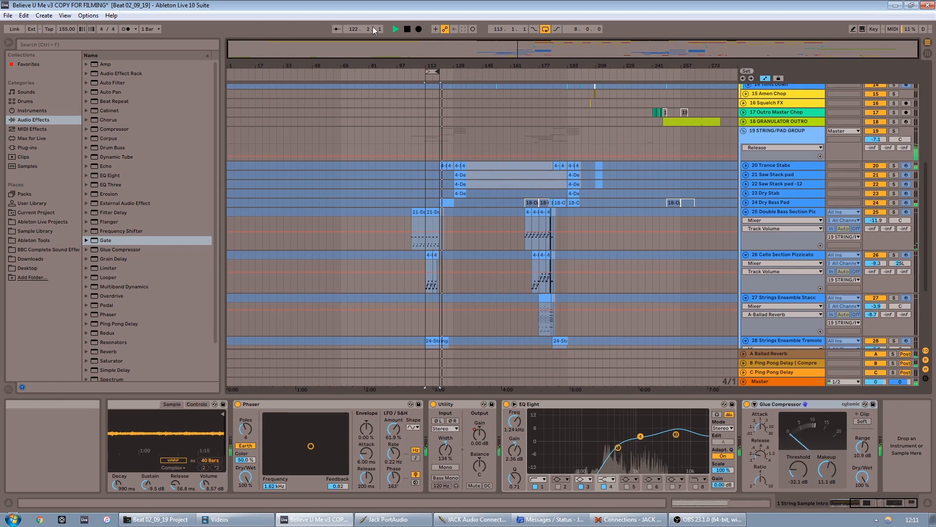
{"action": "left_click", "coordinate": [408, 30]}
View the device chains of the Double Bass and Cello Section Pizzicato tracks, widening the track headers to fit the full names
{"action": "left_click_drag", "start_coordinate": [435, 64], "coordinate": [436, 97]}
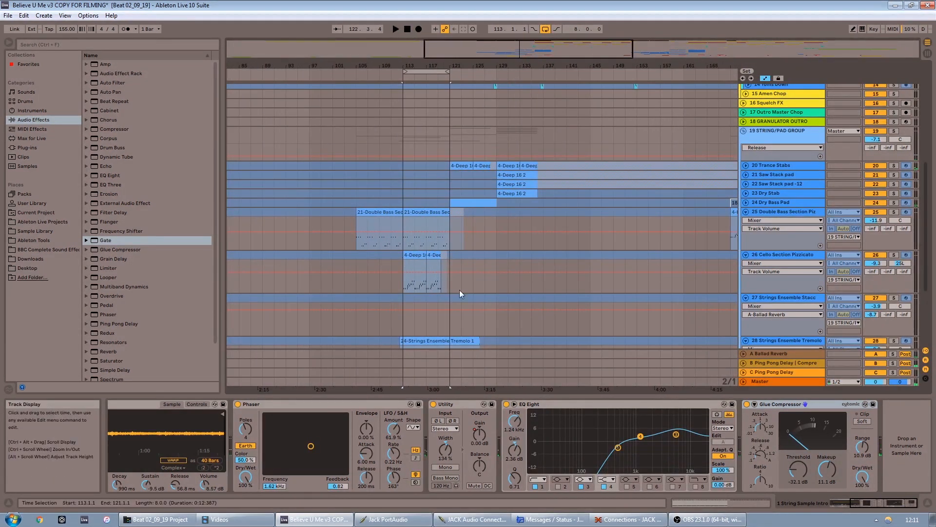
{"action": "scroll", "coordinate": [459, 290], "scroll_direction": "down", "scroll_amount": 5}
{"action": "scroll", "coordinate": [400, 103], "scroll_direction": "up", "scroll_amount": 3}
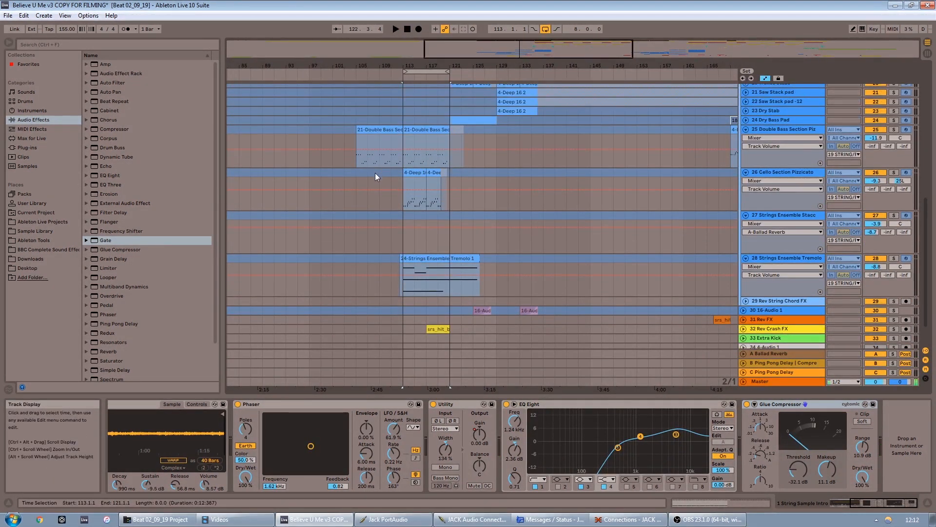
{"action": "left_click", "coordinate": [783, 130]}
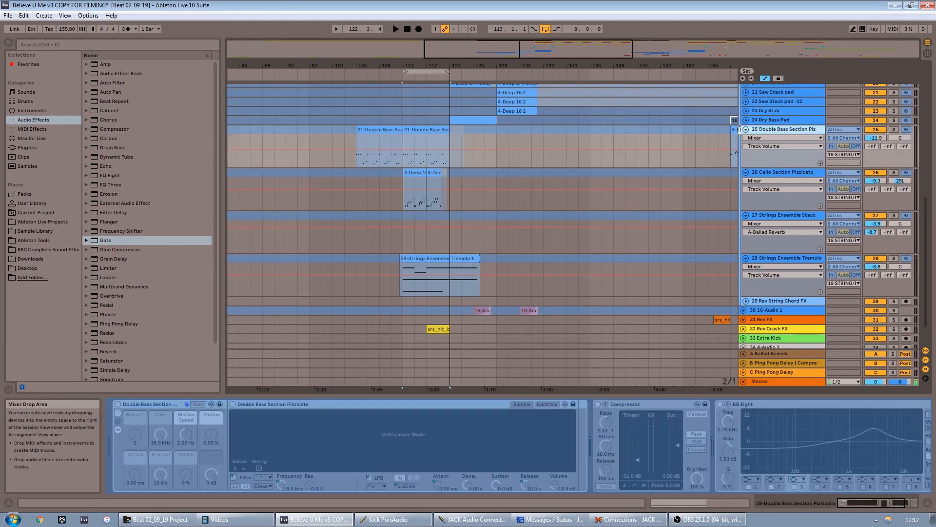
{"action": "left_click_drag", "start_coordinate": [739, 129], "coordinate": [731, 130]}
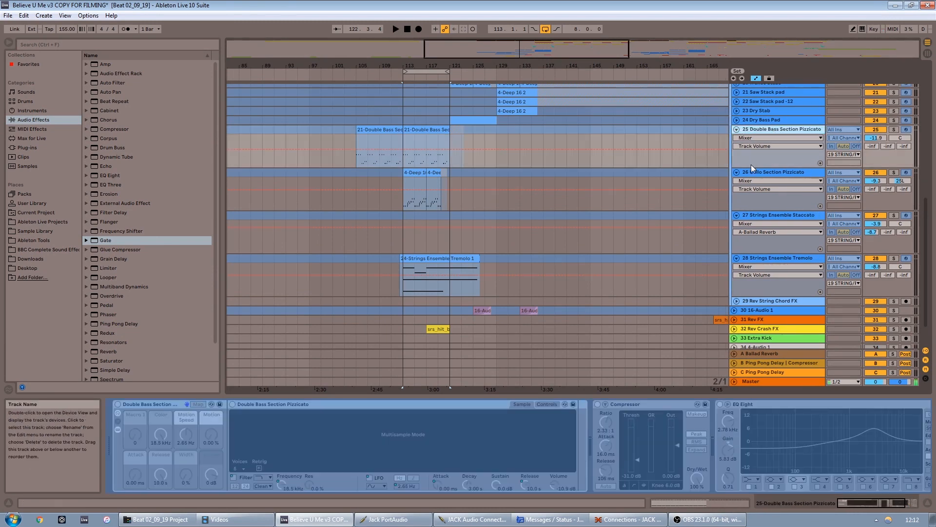
{"action": "scroll", "coordinate": [761, 128], "scroll_direction": "down", "scroll_amount": 1}
{"action": "left_click", "coordinate": [762, 139]}
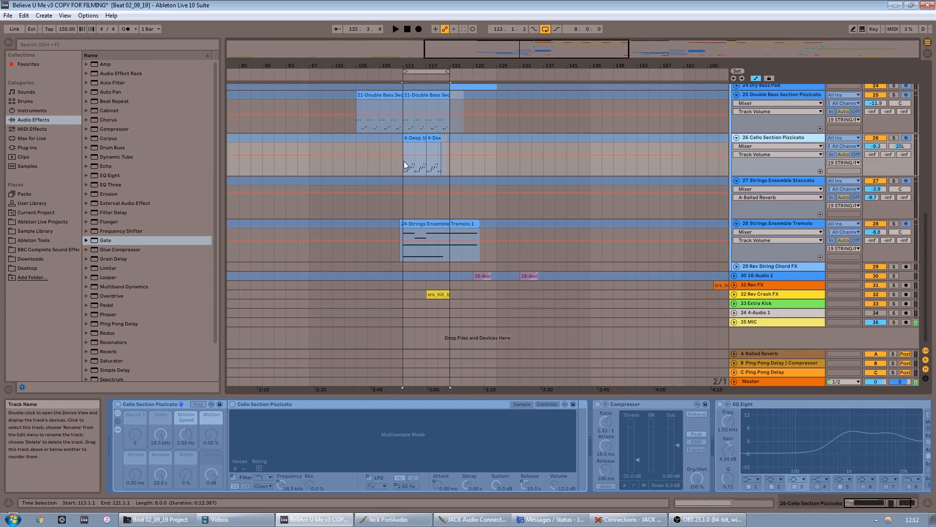
Audition the soloed Double Bass and Cello Section Pizzicato tracks from bar 113, then clear the solos and stop
{"action": "left_click", "coordinate": [403, 113]}
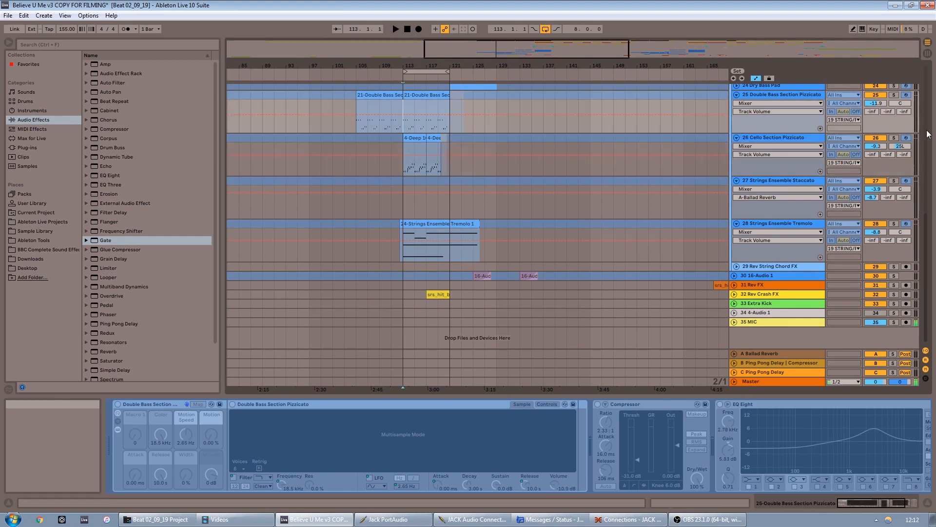
{"action": "left_click", "coordinate": [896, 96]}
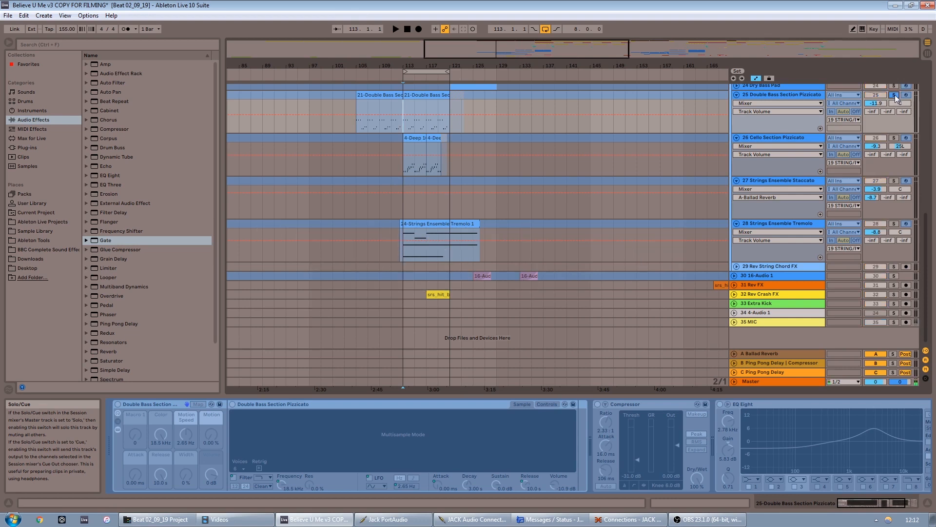
{"action": "key", "text": "space"}
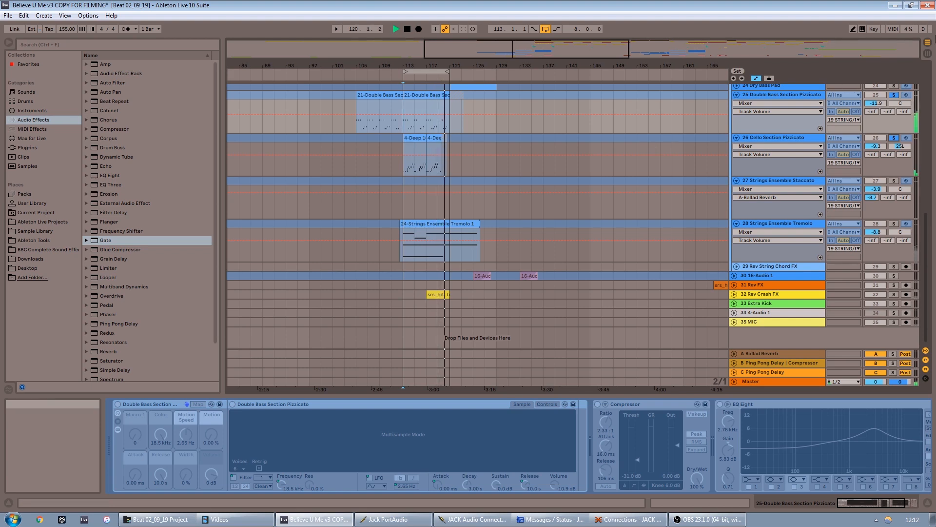
{"action": "left_click", "coordinate": [894, 94]}
{"action": "key", "text": "space"}
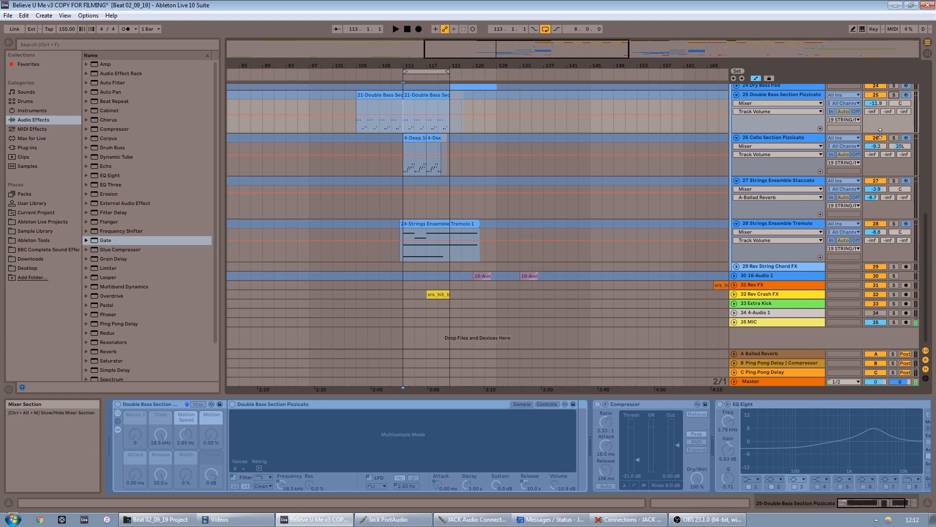
Audition the Strings Ensemble Tremolo track in solo, then stop playback and clear its solo
{"action": "left_click", "coordinate": [894, 224]}
{"action": "key", "text": "space"}
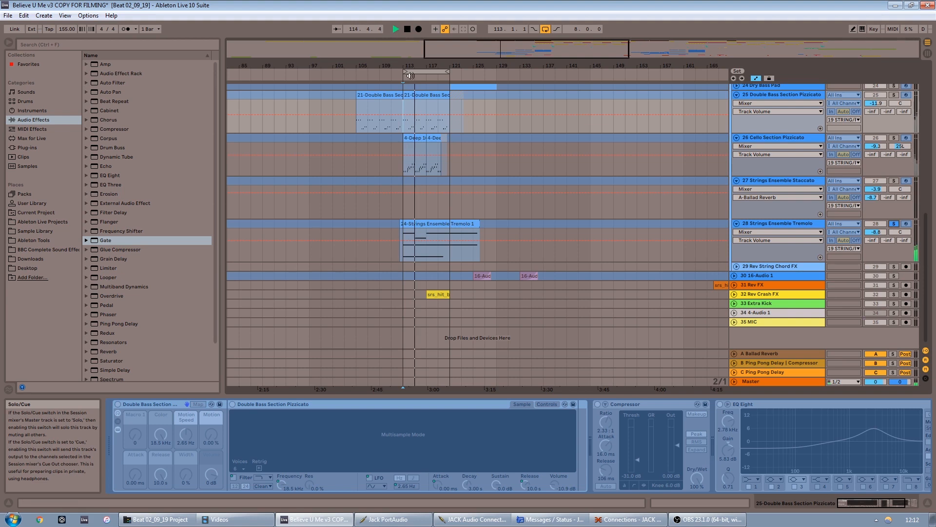
{"action": "scroll", "coordinate": [536, 135], "scroll_direction": "up", "scroll_amount": 5}
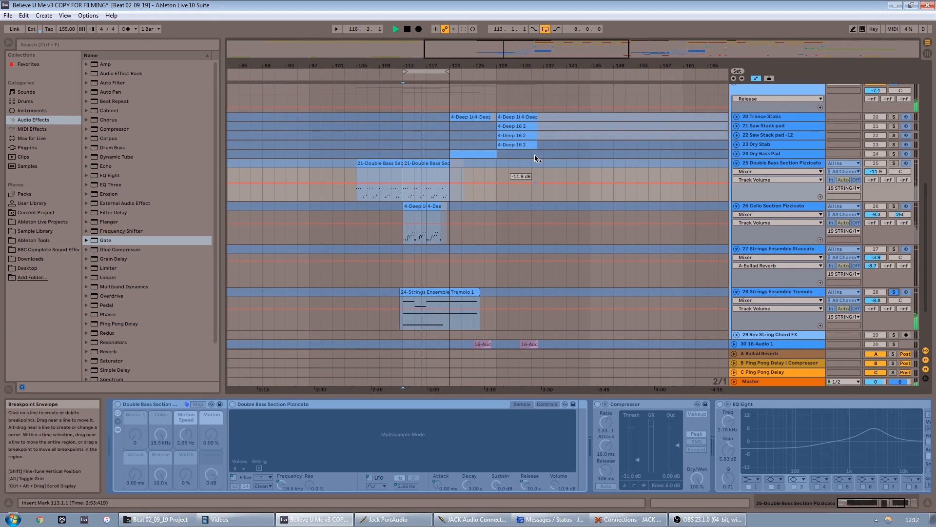
{"action": "key", "text": "space"}
{"action": "left_click", "coordinate": [894, 292]}
Fold the Double Bass, Cello, Strings Ensemble Staccato and Strings Ensemble Tremolo tracks back to compact height
{"action": "left_click_drag", "start_coordinate": [530, 66], "coordinate": [529, 78]}
{"action": "scroll", "coordinate": [517, 129], "scroll_direction": "up", "scroll_amount": 5}
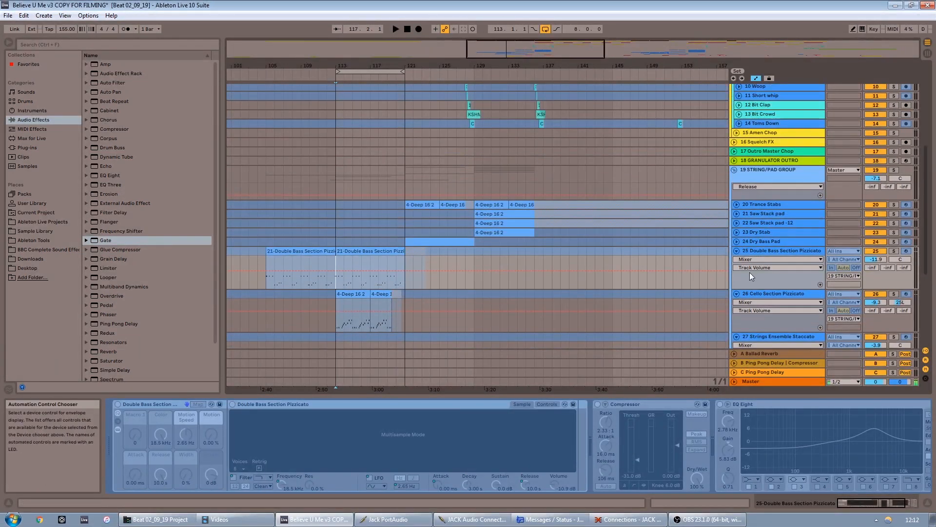
{"action": "left_click", "coordinate": [737, 250]}
{"action": "left_click", "coordinate": [737, 260]}
{"action": "left_click", "coordinate": [737, 268]}
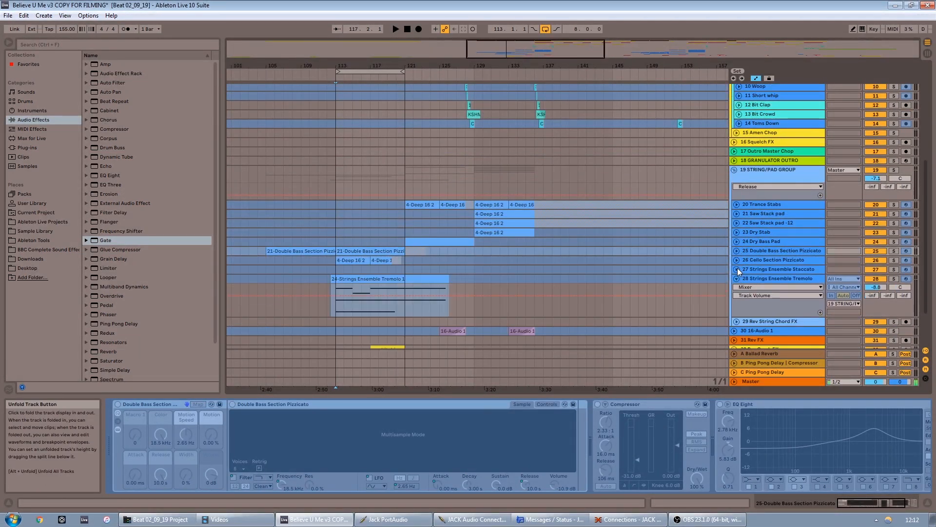
{"action": "left_click", "coordinate": [737, 278]}
Play the full mix from bar 113 with looping switched off so it runs on past bar 121
{"action": "left_click", "coordinate": [408, 80]}
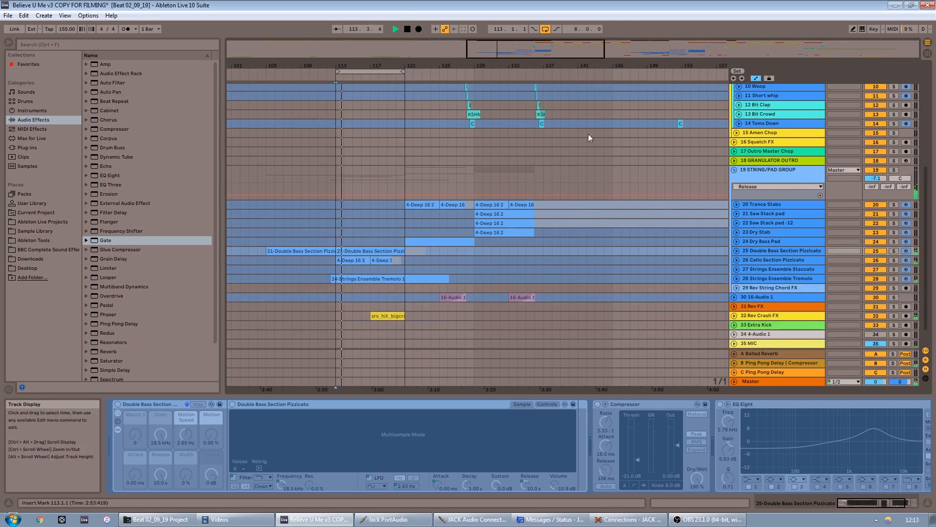
{"action": "scroll", "coordinate": [402, 221], "scroll_direction": "down", "scroll_amount": 2}
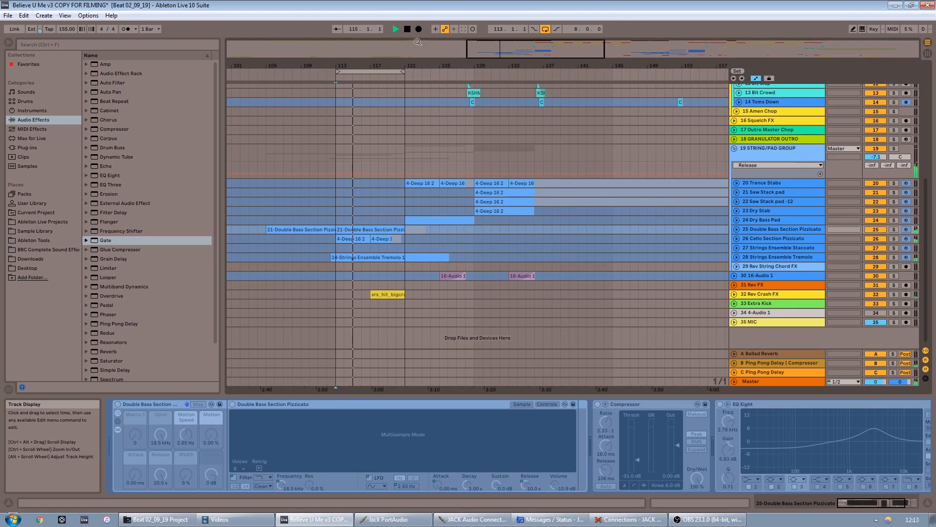
{"action": "left_click", "coordinate": [545, 29]}
{"action": "left_click", "coordinate": [398, 81]}
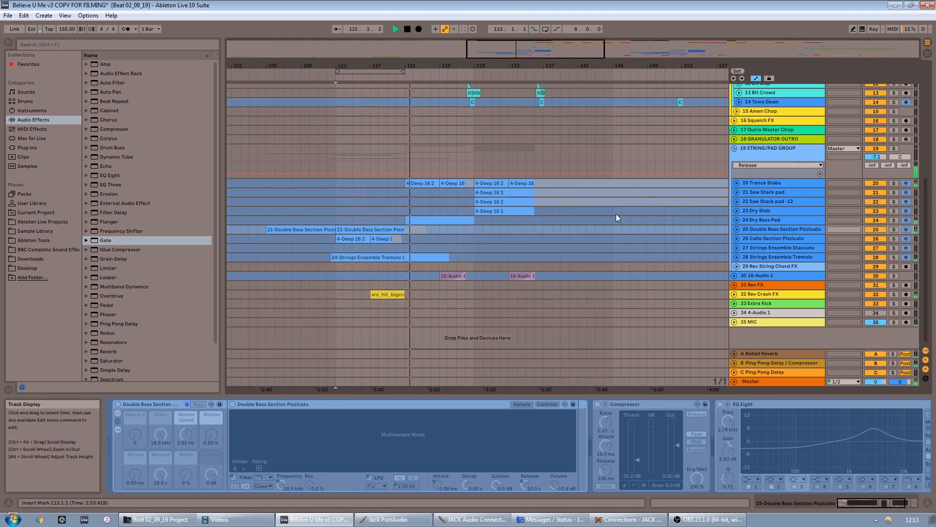
Show the Trance Stabs track's device chain and unfold the track to view its clips
{"action": "left_click", "coordinate": [746, 182]}
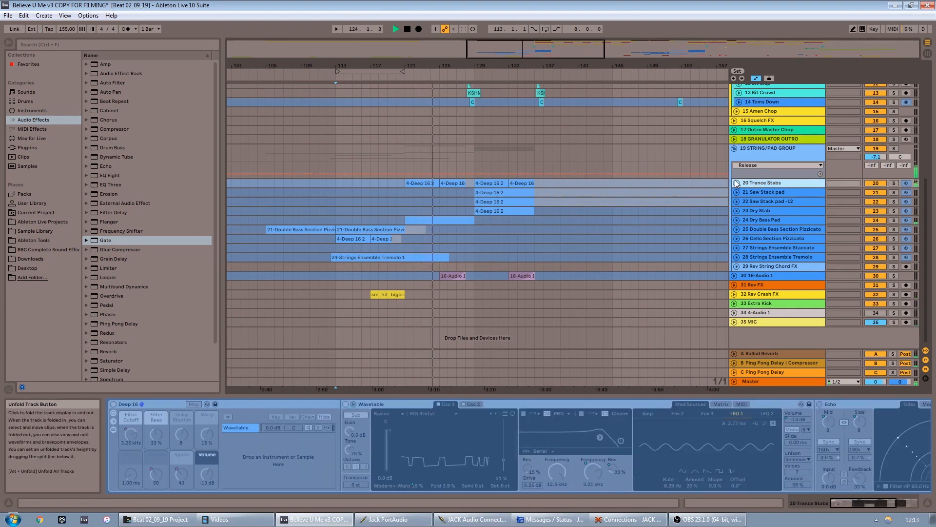
{"action": "left_click", "coordinate": [737, 183]}
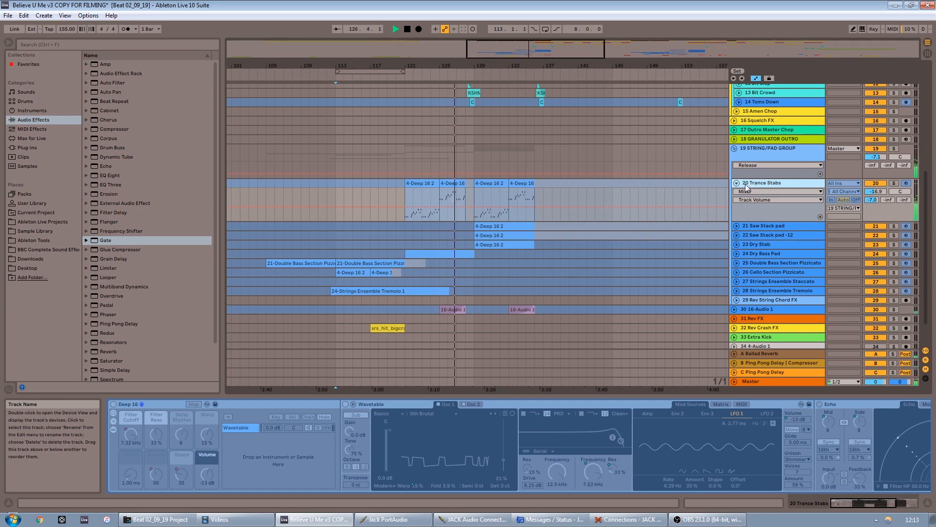
Stop playback, set the start position to bar 121 on the Trance Stabs track and unfreeze that track
{"action": "left_click", "coordinate": [408, 30]}
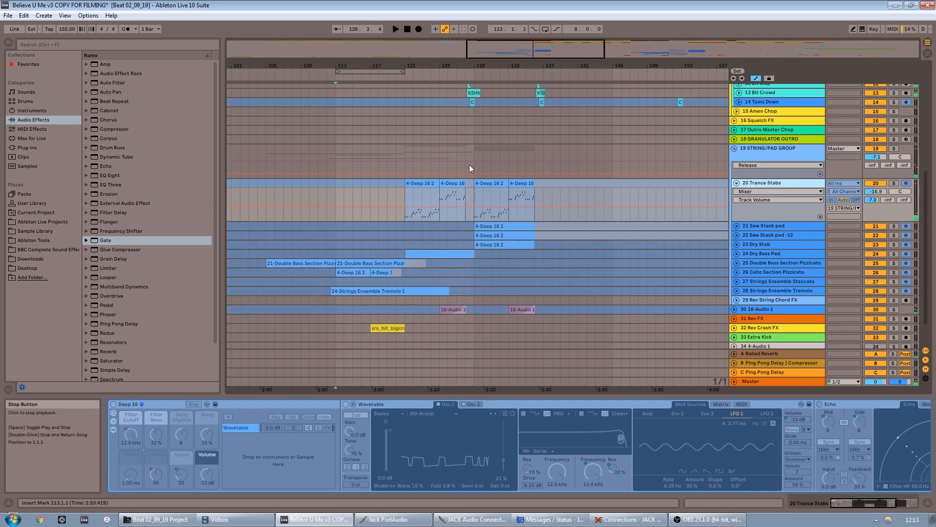
{"action": "left_click", "coordinate": [405, 222]}
{"action": "left_click", "coordinate": [406, 221]}
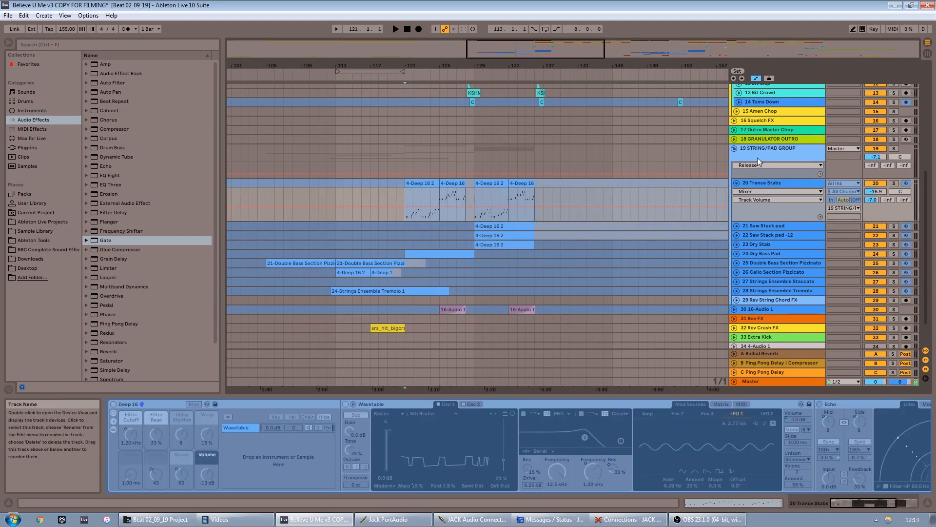
{"action": "right_click", "coordinate": [762, 182]}
{"action": "left_click", "coordinate": [794, 242]}
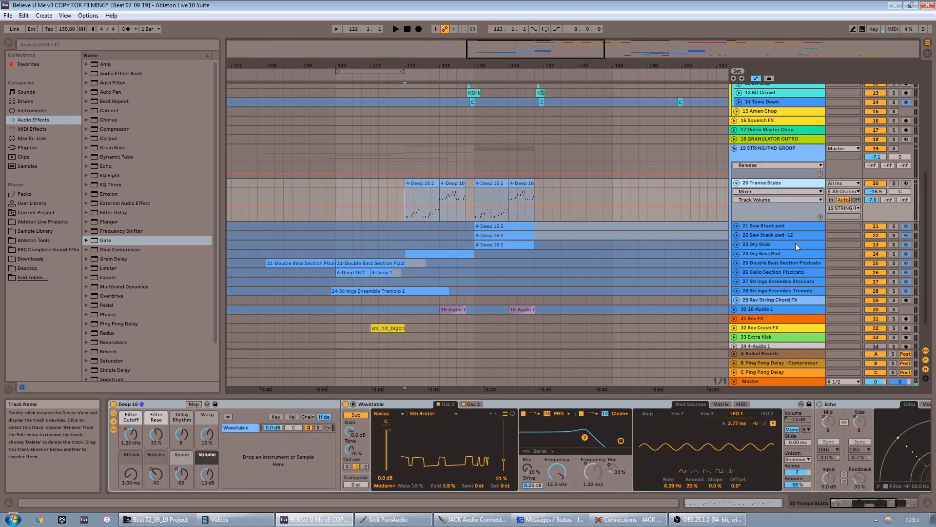
Play from bar 121 and examine the Trance Stabs Wavetable's modulation matrix, MIDI modulation and Env 2 and Env 3 settings
{"action": "key", "text": "space"}
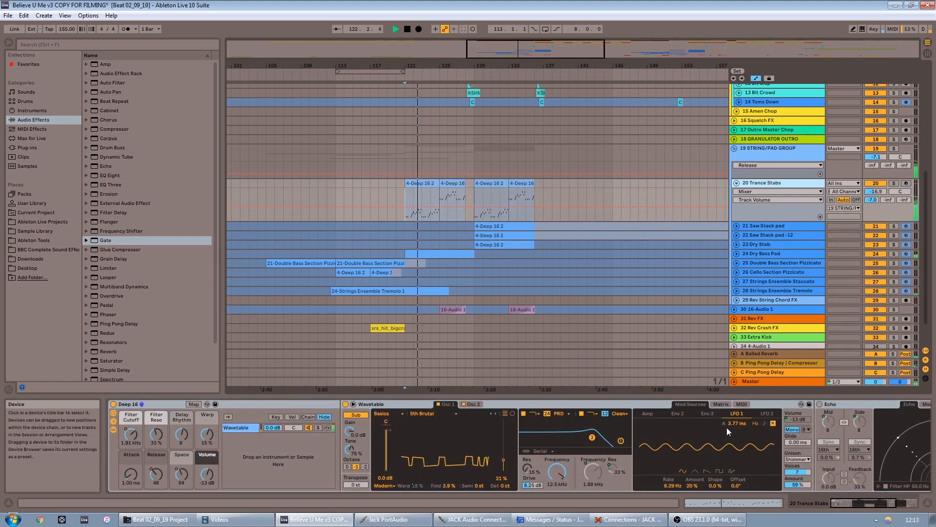
{"action": "left_click", "coordinate": [722, 404]}
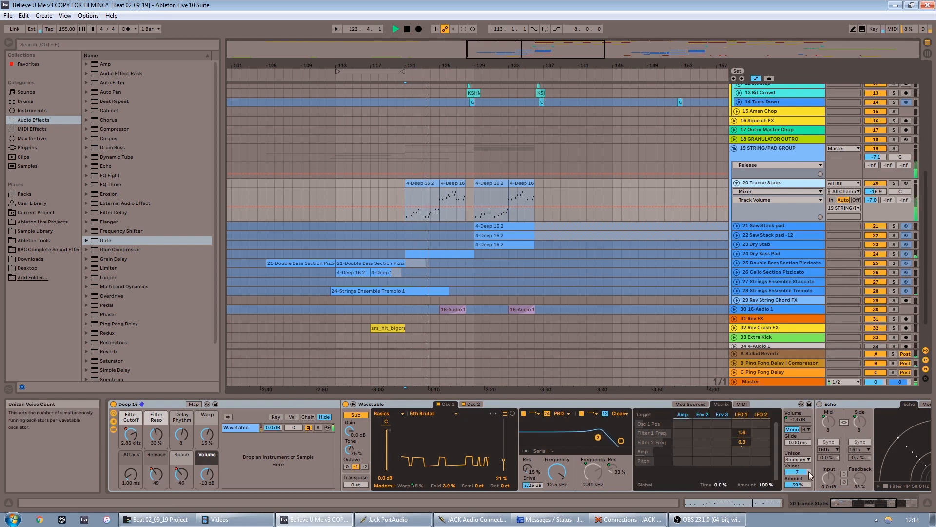
{"action": "left_click", "coordinate": [741, 404]}
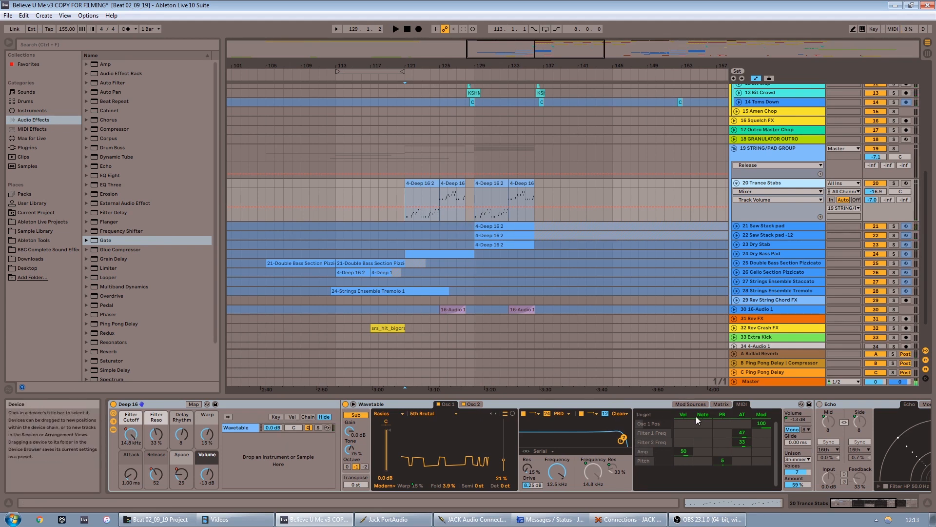
{"action": "left_click", "coordinate": [691, 404]}
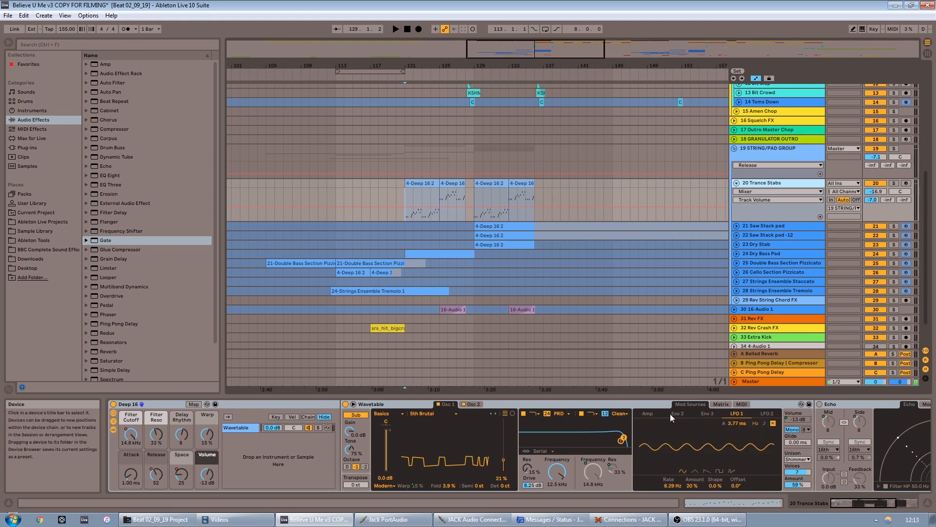
{"action": "left_click", "coordinate": [676, 415]}
{"action": "left_click", "coordinate": [711, 413]}
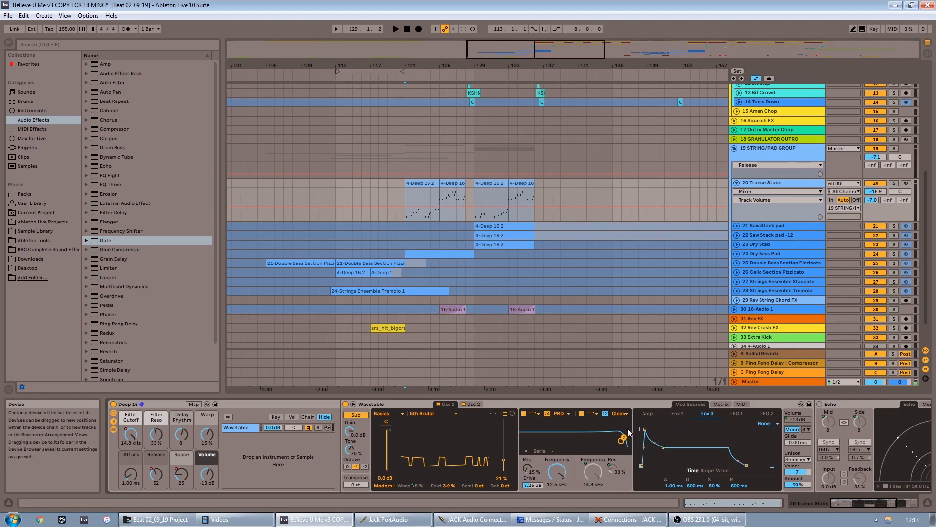
Unfold the Saw Stack pad and Saw Stack pad -12 tracks and view each one's device chain
{"action": "left_click", "coordinate": [792, 225]}
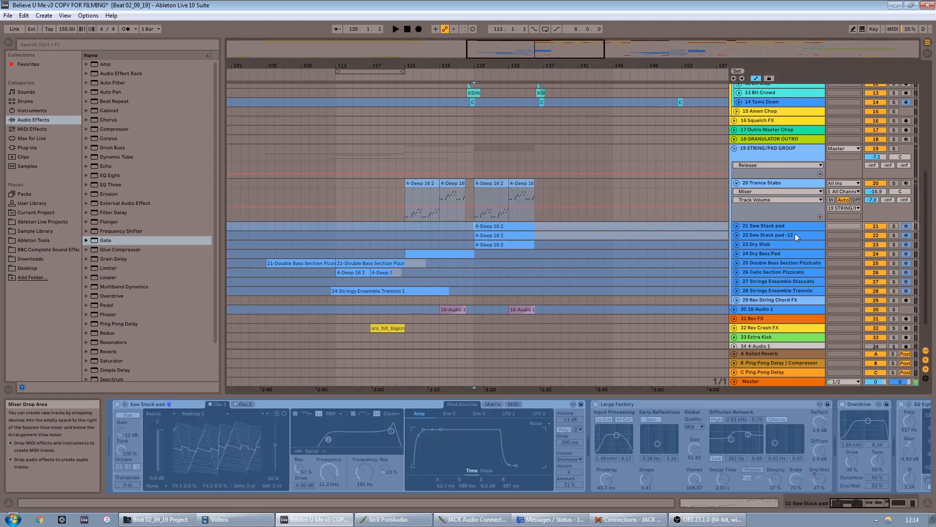
{"action": "left_click", "coordinate": [737, 227]}
{"action": "left_click", "coordinate": [737, 226]}
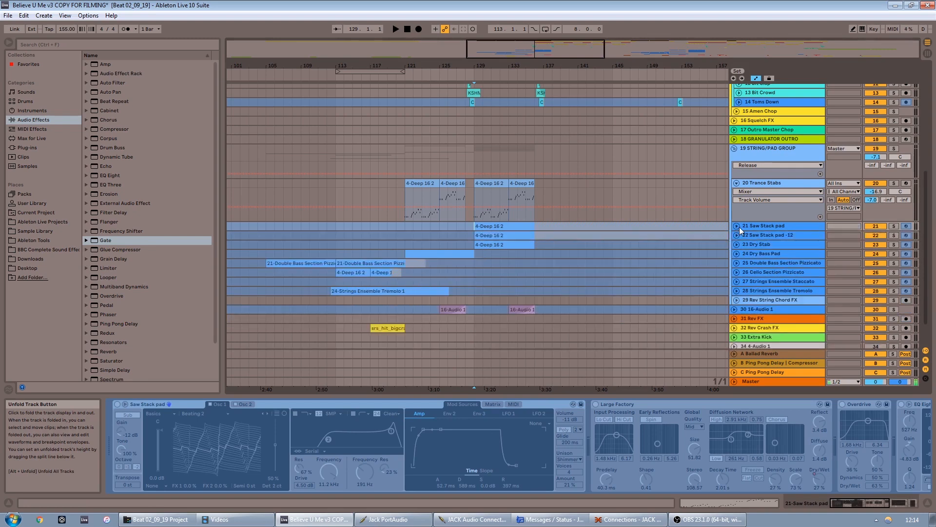
{"action": "left_click", "coordinate": [737, 235]}
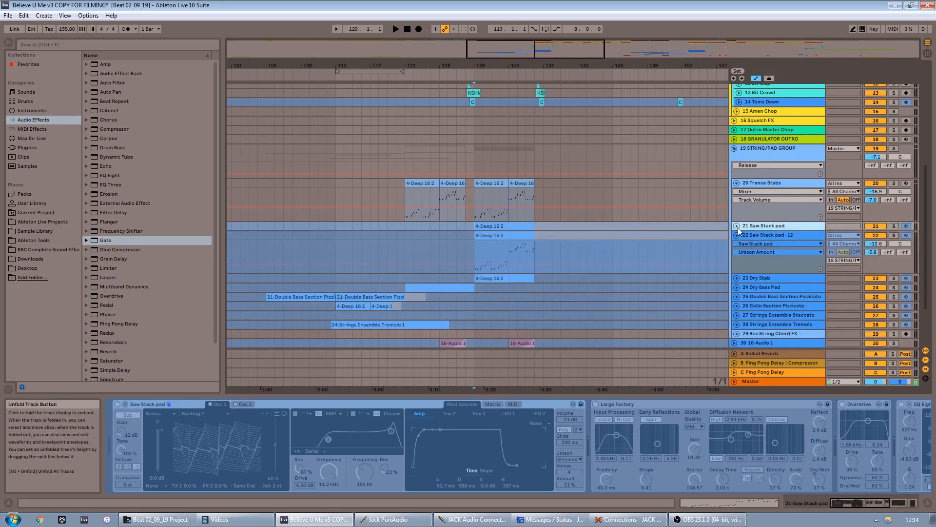
{"action": "left_click", "coordinate": [737, 226]}
{"action": "left_click", "coordinate": [771, 269]}
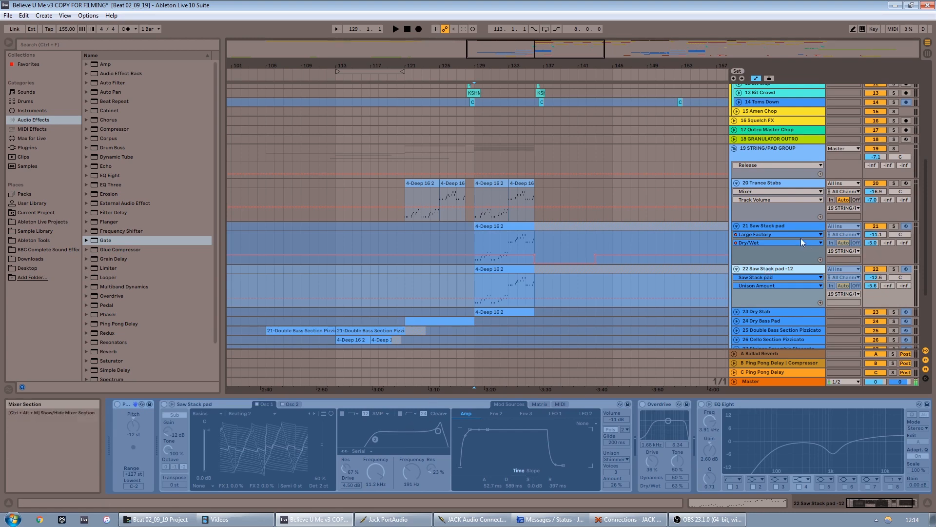
{"action": "left_click", "coordinate": [793, 225]}
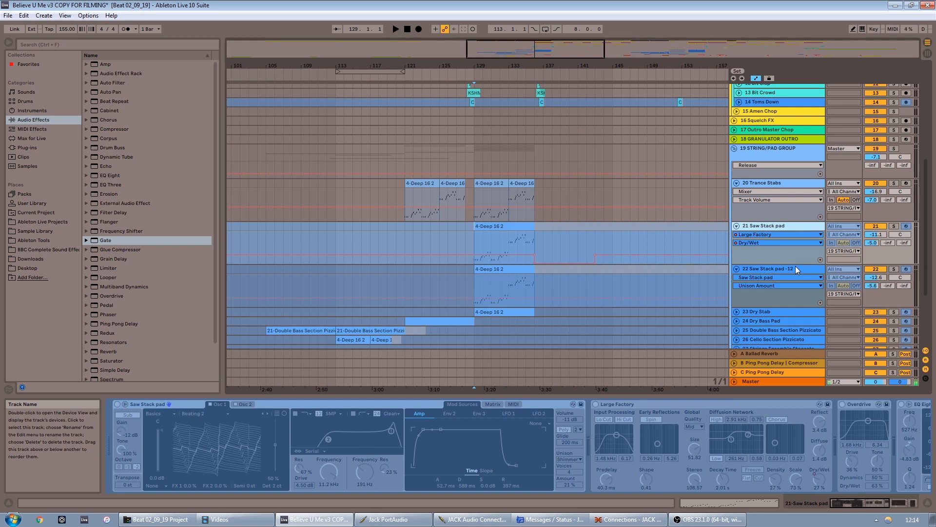
Audition the Saw Stack pad and Saw Stack pad -12 tracks together in solo from bar 129, then stop playback
{"action": "left_click", "coordinate": [895, 226]}
{"action": "left_click", "coordinate": [895, 268], "text": "ctrl"}
{"action": "key", "text": "space"}
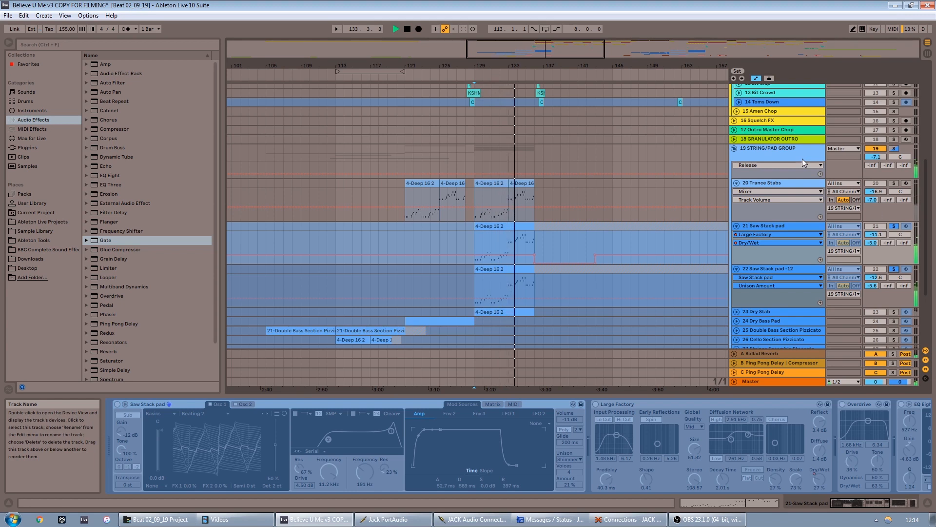
{"action": "key", "text": "space"}
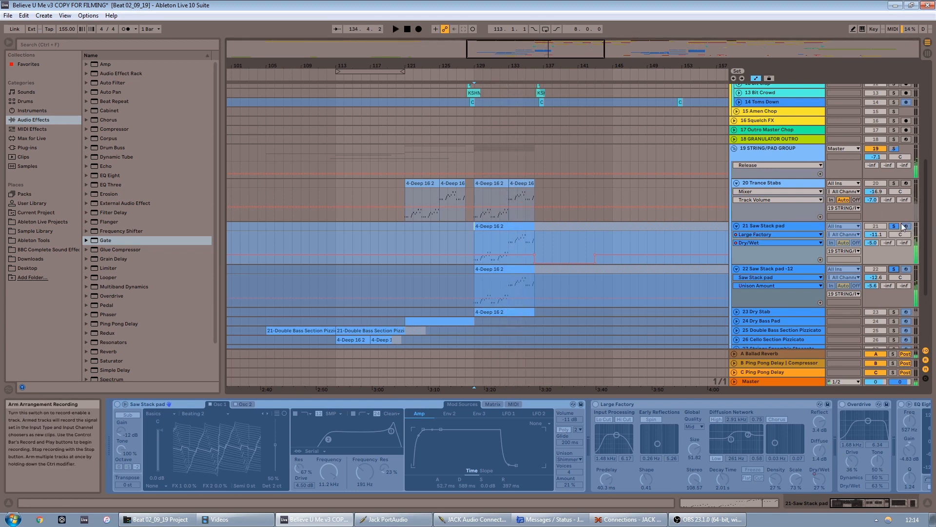
Unfold the Dry Bass Pad and Dry Stab tracks to view their clips
{"action": "scroll", "coordinate": [646, 314], "scroll_direction": "down", "scroll_amount": 2}
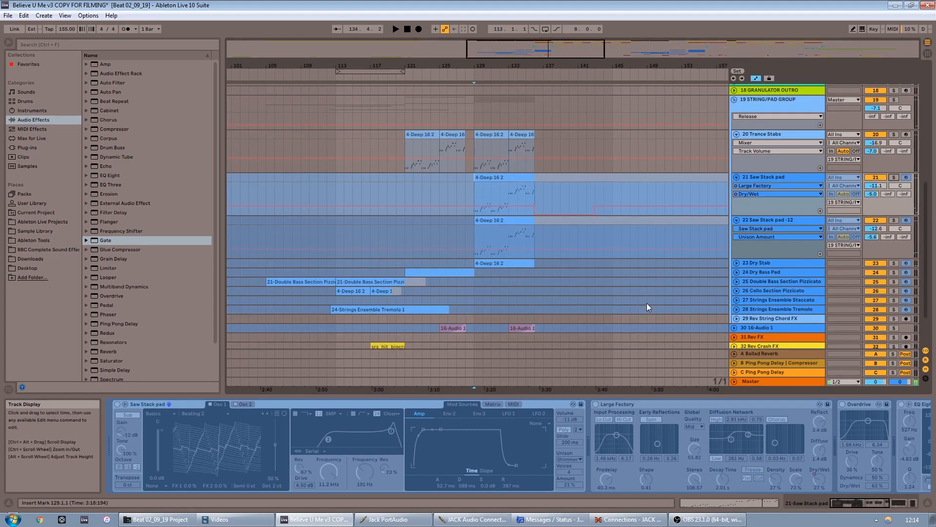
{"action": "left_click", "coordinate": [737, 272]}
{"action": "left_click", "coordinate": [736, 264]}
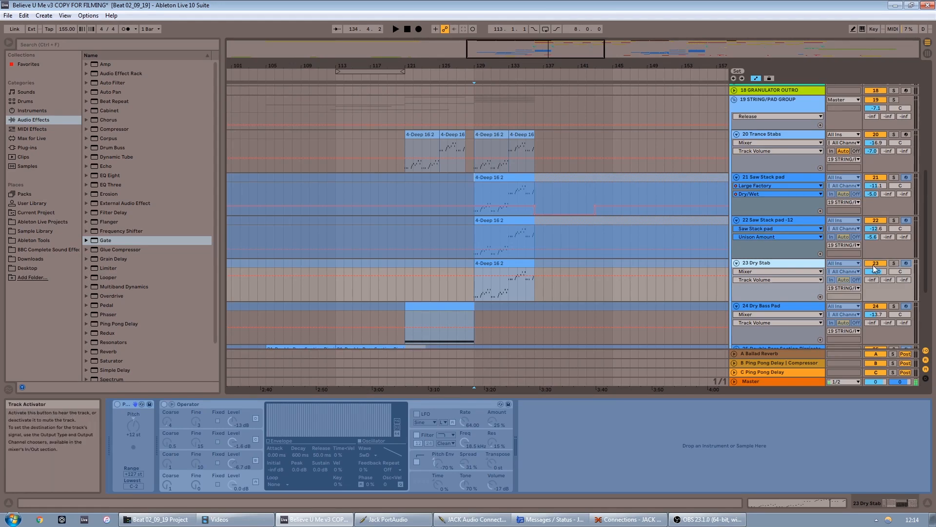
Unfreeze the Dry Stab track and audition it in solo from bar 129
{"action": "right_click", "coordinate": [809, 263]}
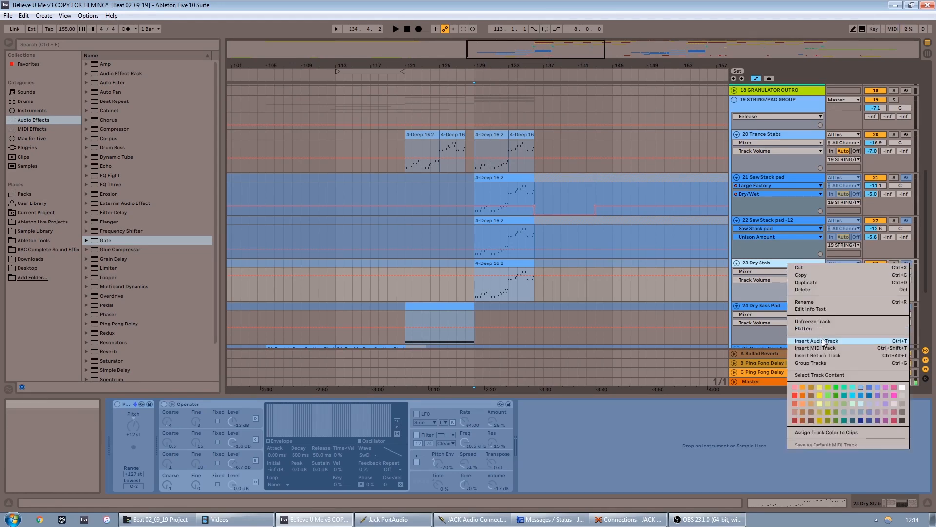
{"action": "left_click", "coordinate": [813, 320]}
{"action": "key", "text": "space"}
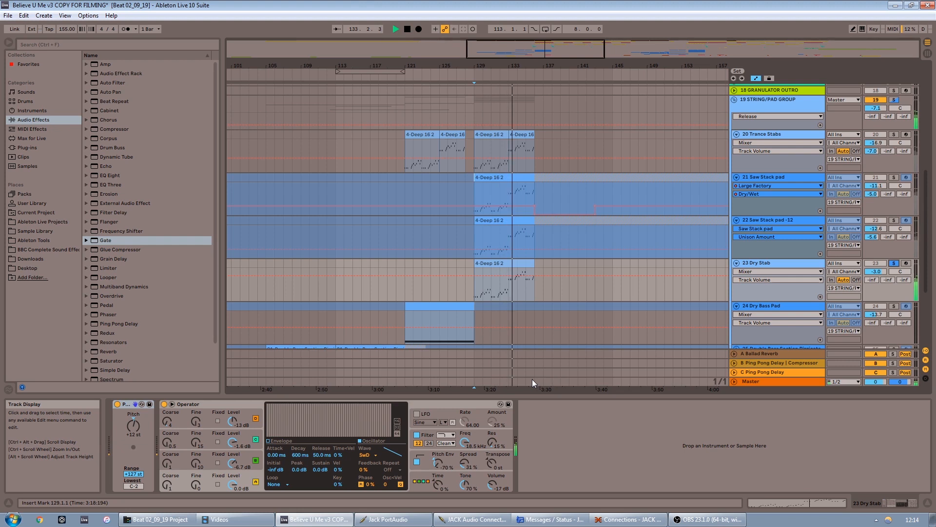
{"action": "key", "text": "space"}
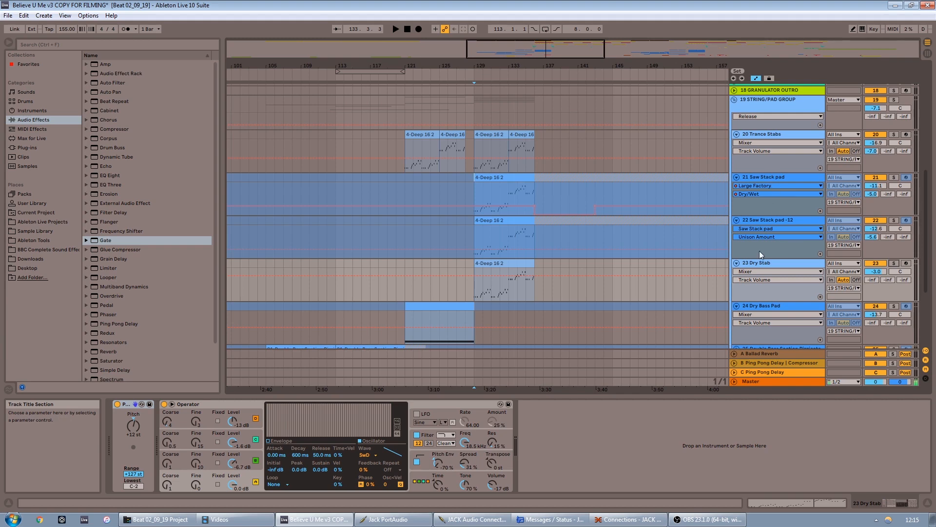
Solo the STRING/PAD GROUP and play it from bar 129
{"action": "scroll", "coordinate": [465, 244], "scroll_direction": "down", "scroll_amount": 3}
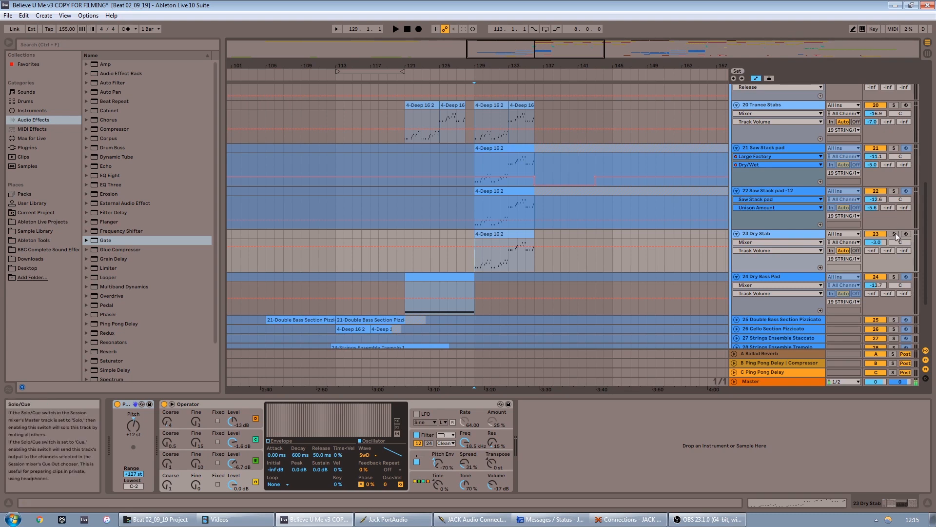
{"action": "scroll", "coordinate": [895, 232], "scroll_direction": "up", "scroll_amount": 3}
{"action": "left_click", "coordinate": [893, 119]}
{"action": "key", "text": "space"}
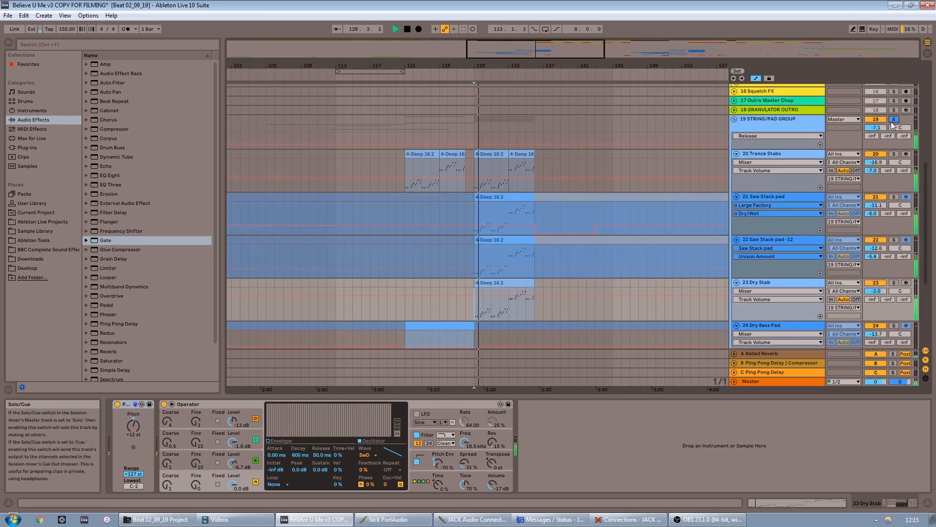
View the STRING/PAD GROUP's device chain through to its last Compressor, then show Dry Stab's devices and stop playback
{"action": "left_click", "coordinate": [750, 122]}
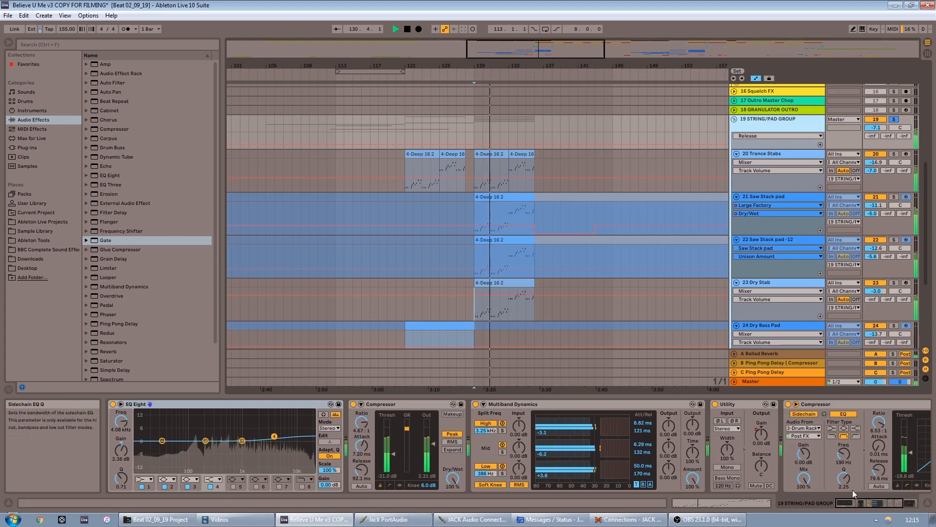
{"action": "left_click", "coordinate": [902, 503]}
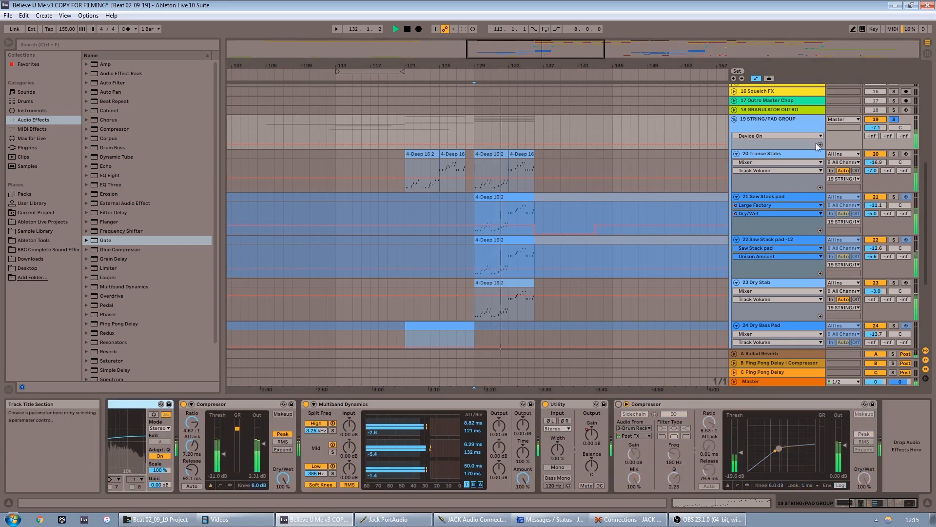
{"action": "left_click", "coordinate": [776, 283]}
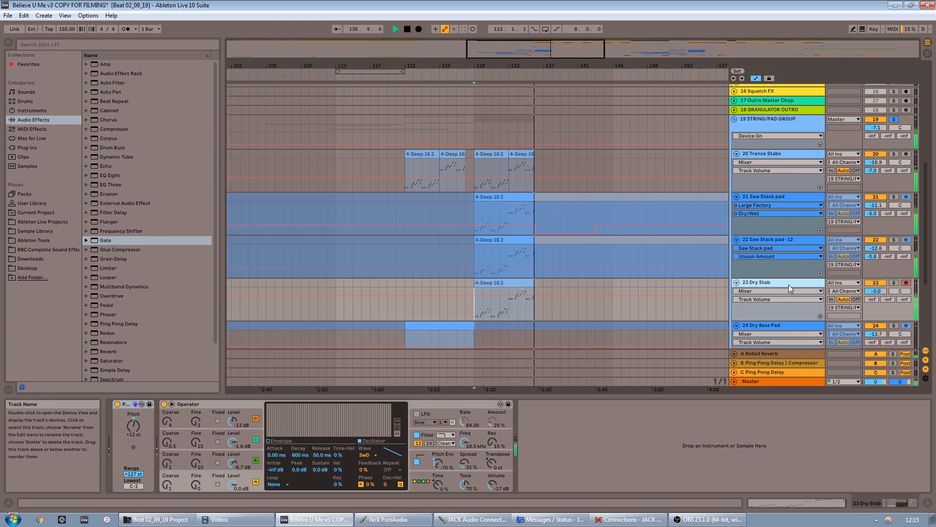
{"action": "key", "text": "space"}
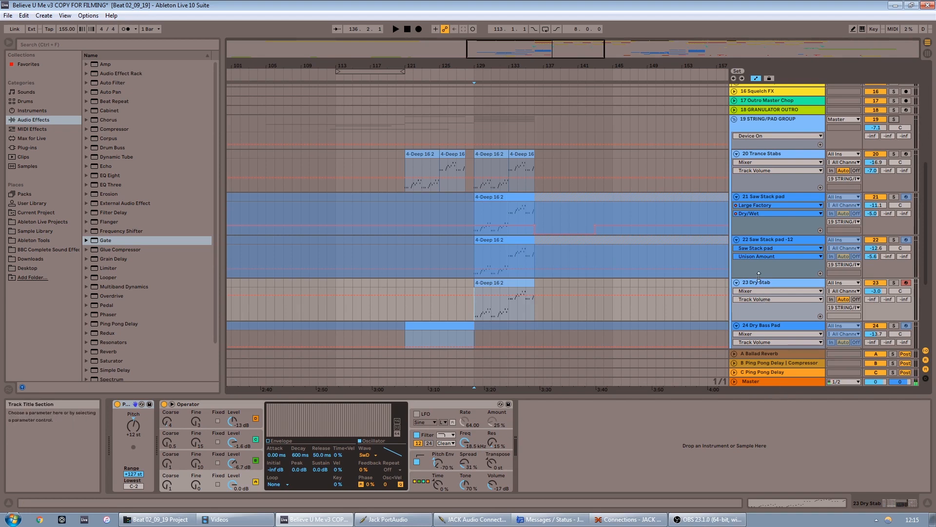
Fold the Dry Stab, Saw Stack pad -12, Saw Stack pad and Trance Stabs tracks back to compact height
{"action": "left_click", "coordinate": [736, 283]}
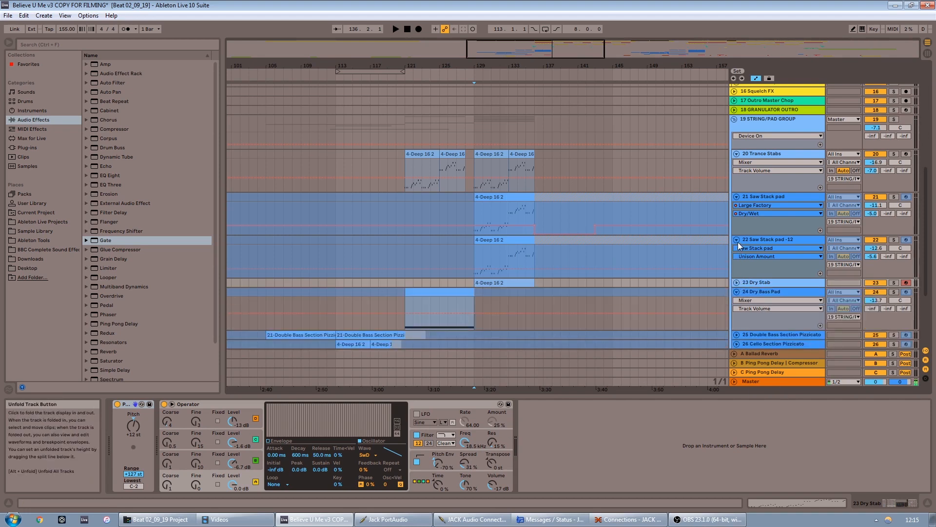
{"action": "left_click", "coordinate": [737, 240]}
{"action": "left_click", "coordinate": [736, 197]}
{"action": "left_click", "coordinate": [737, 154]}
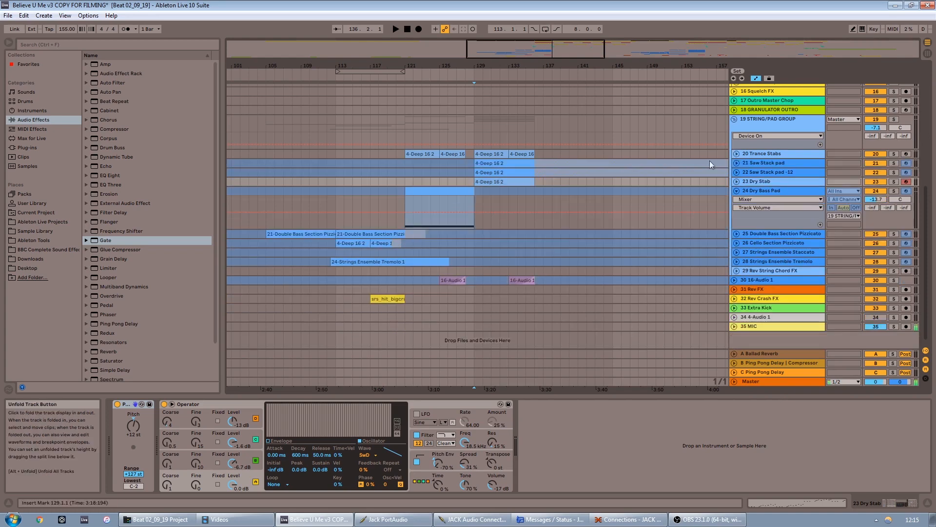
Unfold the 16-Audio 1 track and set the start position to bar 125 at its first clip
{"action": "left_click", "coordinate": [432, 245]}
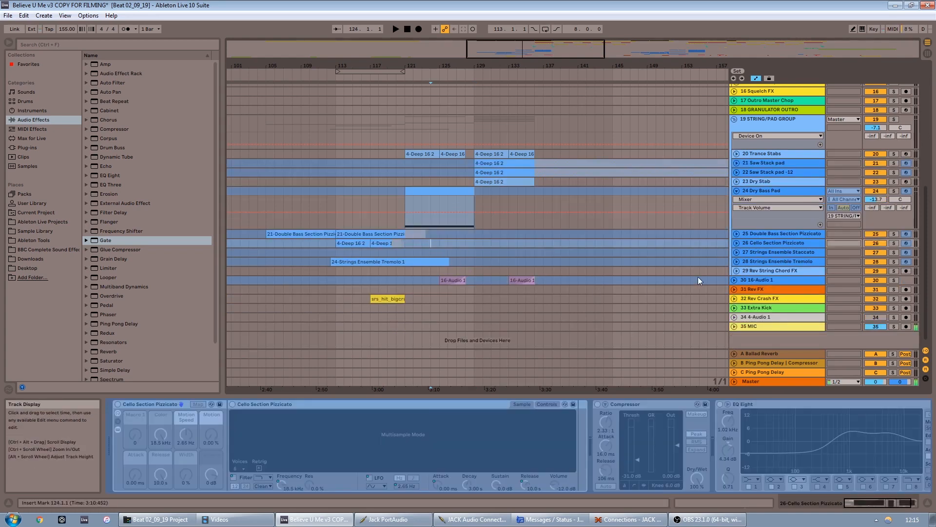
{"action": "left_click", "coordinate": [733, 279]}
{"action": "left_click", "coordinate": [436, 306]}
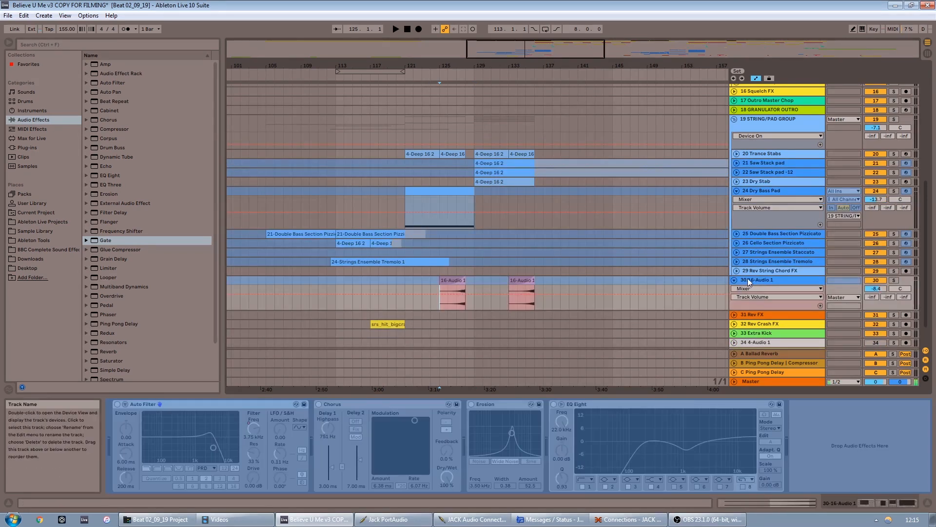
Audition the 16-Audio 1 track in solo from bar 125, then clear its solo and stop playback
{"action": "left_click", "coordinate": [890, 283]}
{"action": "key", "text": "space"}
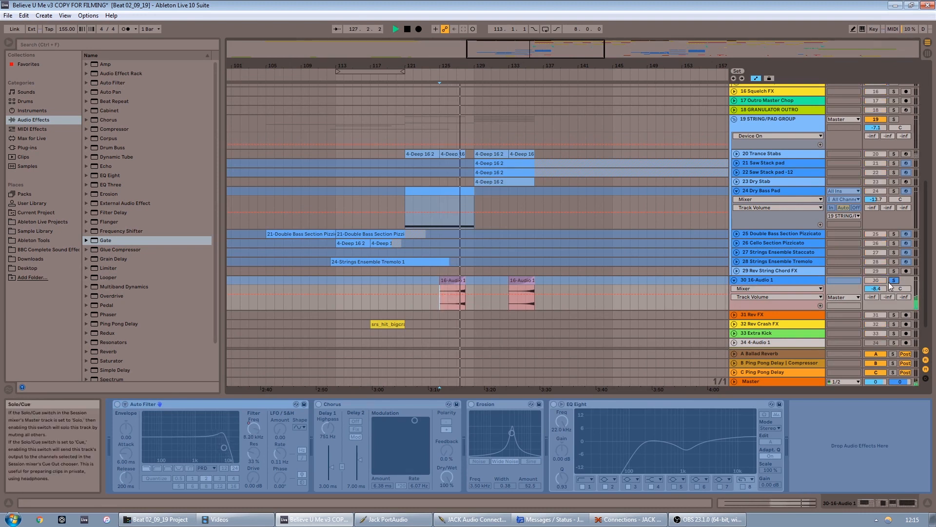
{"action": "left_click", "coordinate": [477, 85]}
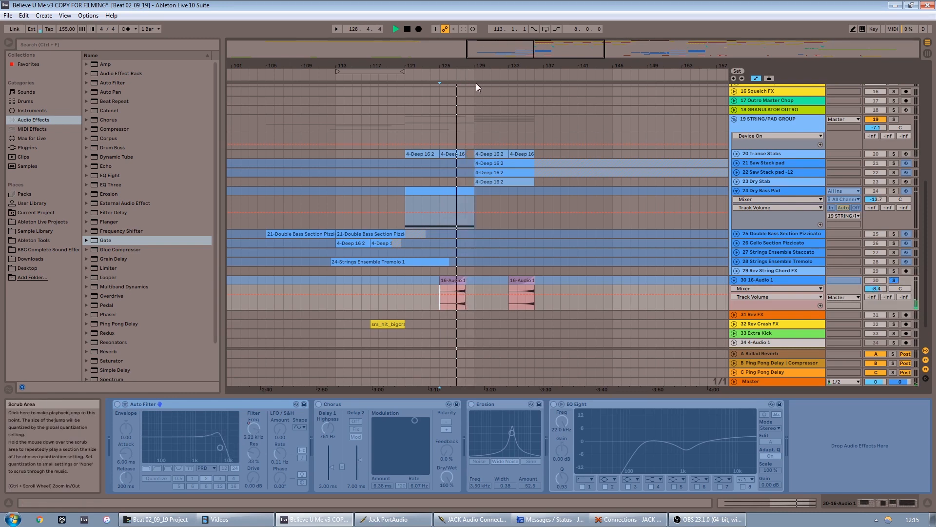
{"action": "left_click", "coordinate": [894, 280]}
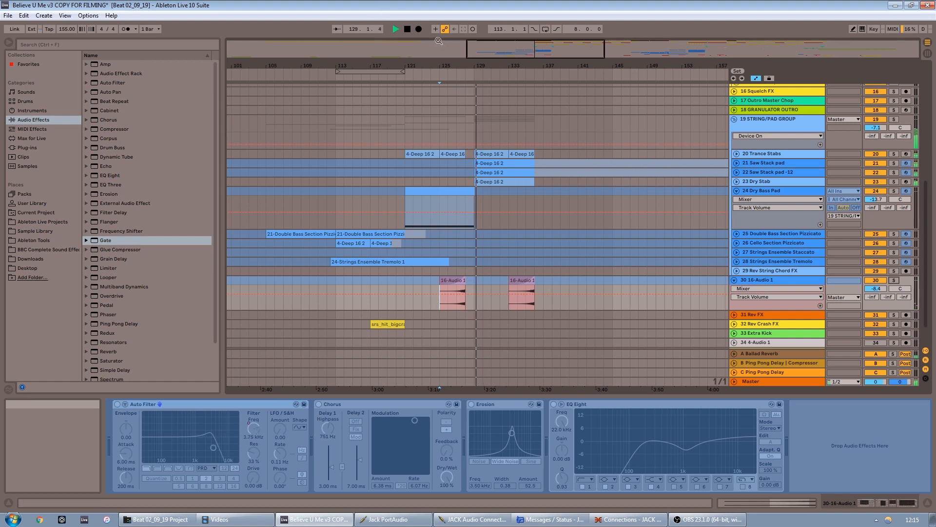
{"action": "left_click", "coordinate": [407, 29]}
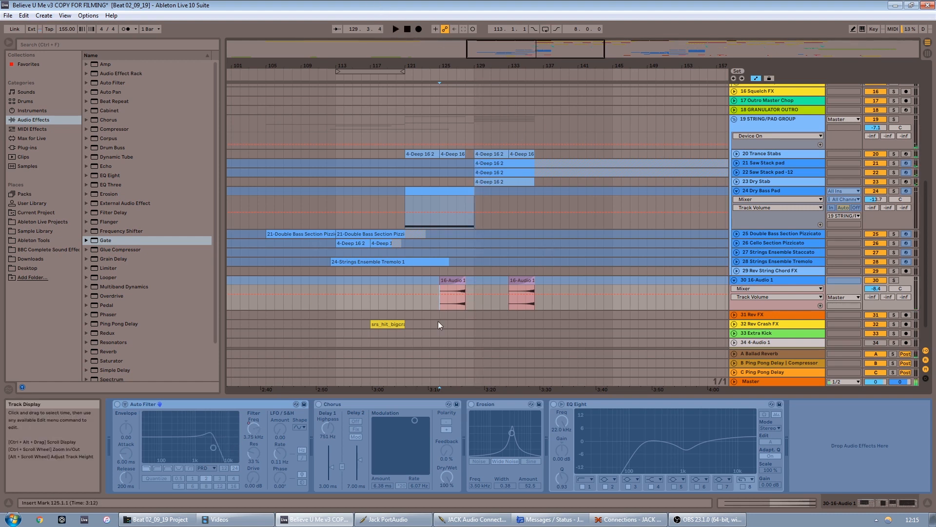
Select the 16-Audio 1 track, magnify its two clips in the timeline and place the insert marker at bar 127
{"action": "left_click", "coordinate": [798, 279]}
{"action": "left_click_drag", "start_coordinate": [547, 46], "coordinate": [508, 57]}
{"action": "left_click", "coordinate": [327, 304]}
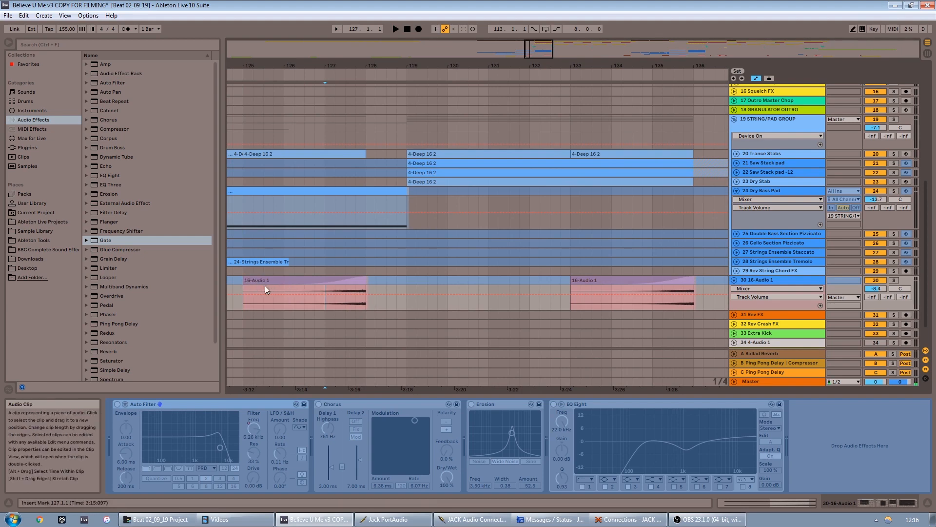
Select the Rev Crash FX track, unfold it and bring its clip before bar 121 into view
{"action": "left_click_drag", "start_coordinate": [538, 53], "coordinate": [523, 33]}
{"action": "scroll", "coordinate": [754, 294], "scroll_direction": "down", "scroll_amount": 1}
{"action": "left_click", "coordinate": [753, 294]}
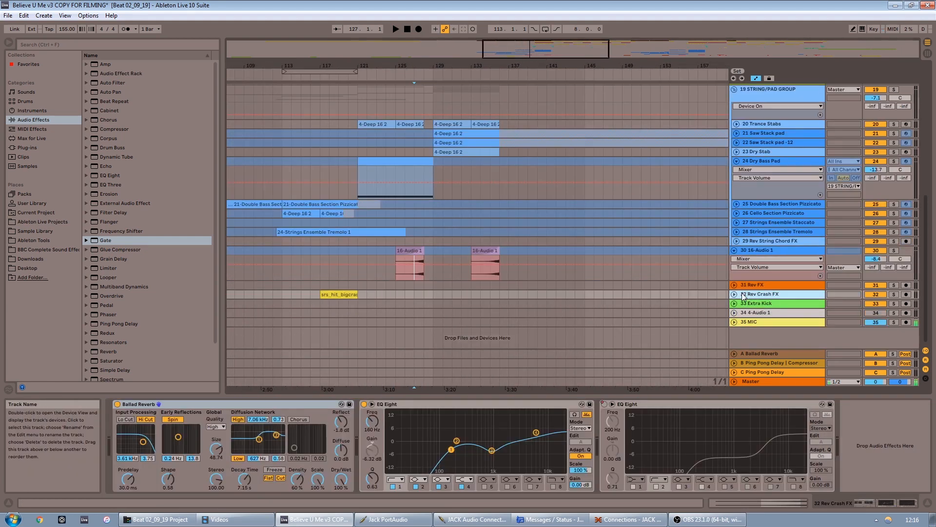
{"action": "left_click", "coordinate": [734, 294]}
{"action": "left_click_drag", "start_coordinate": [499, 50], "coordinate": [465, 50]}
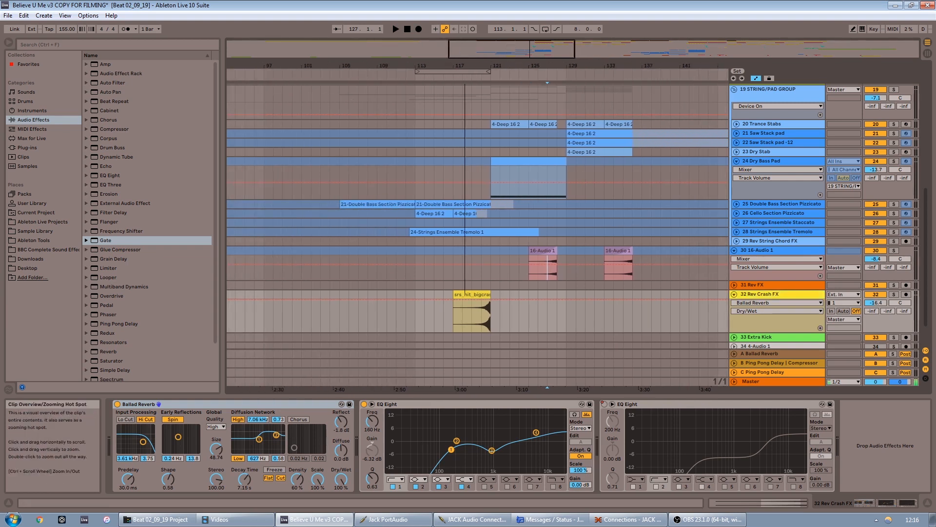
Audition the Rev Crash FX track in solo from bar 119, then clear its solo and stop playback
{"action": "left_click", "coordinate": [472, 320]}
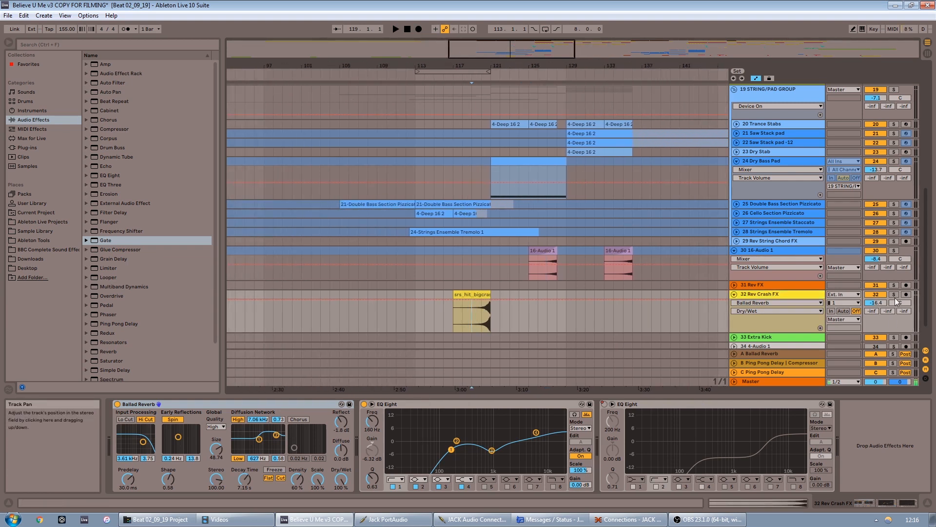
{"action": "key", "text": "space"}
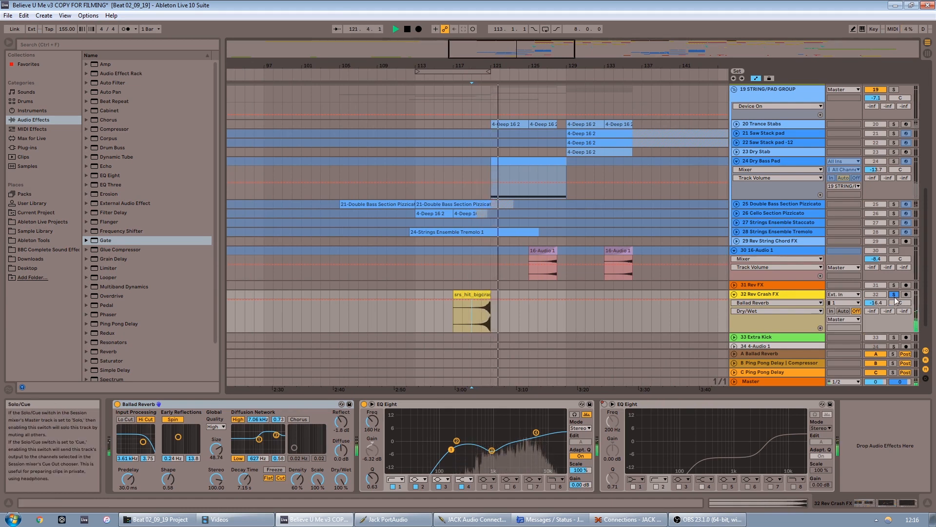
{"action": "key", "text": "space"}
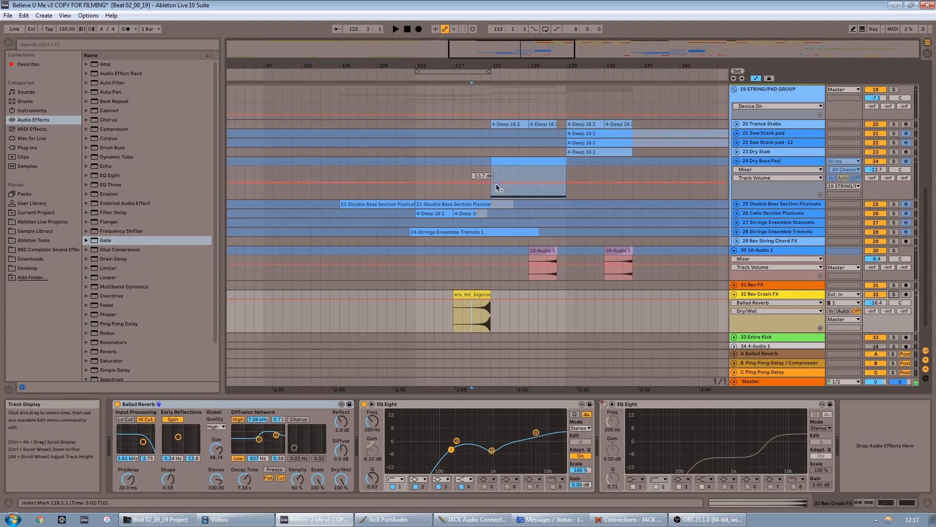
Fold the String Sample Intro track and place the insert marker at bar 125 on the TAL-NoiseMaker track
{"action": "scroll", "coordinate": [494, 167], "scroll_direction": "down", "scroll_amount": 2}
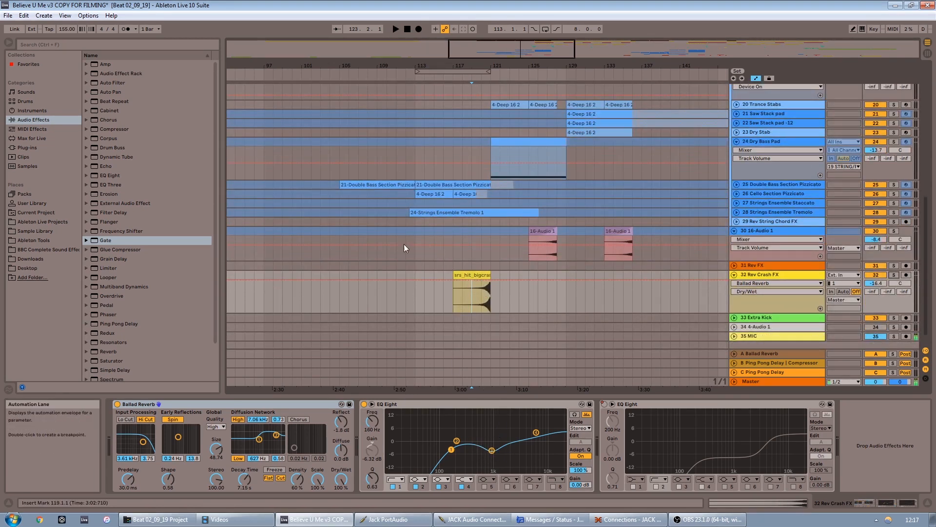
{"action": "scroll", "coordinate": [488, 217], "scroll_direction": "up", "scroll_amount": 6}
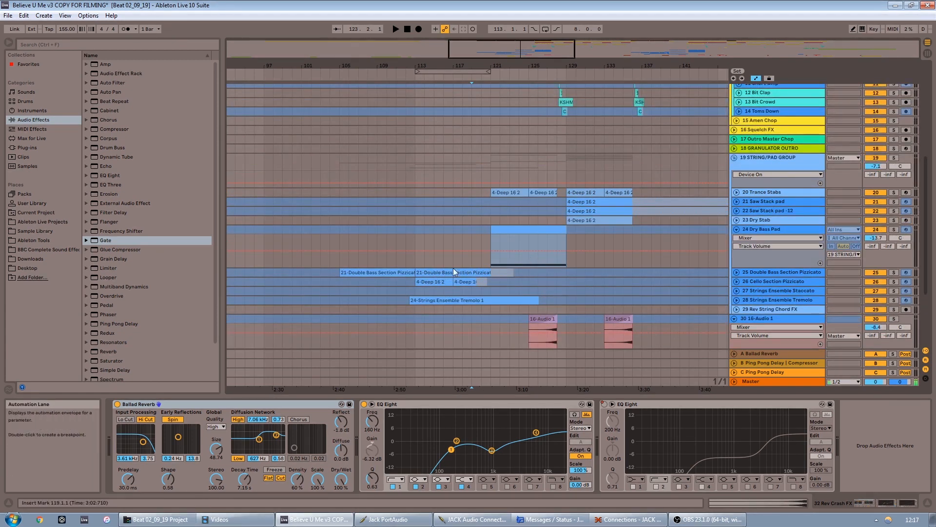
{"action": "scroll", "coordinate": [460, 249], "scroll_direction": "up", "scroll_amount": 12}
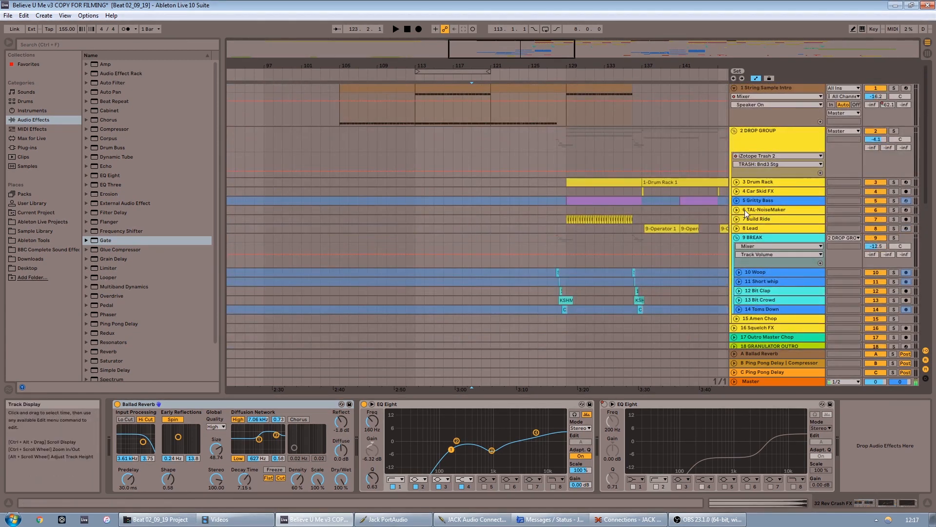
{"action": "scroll", "coordinate": [736, 252], "scroll_direction": "down", "scroll_amount": 3}
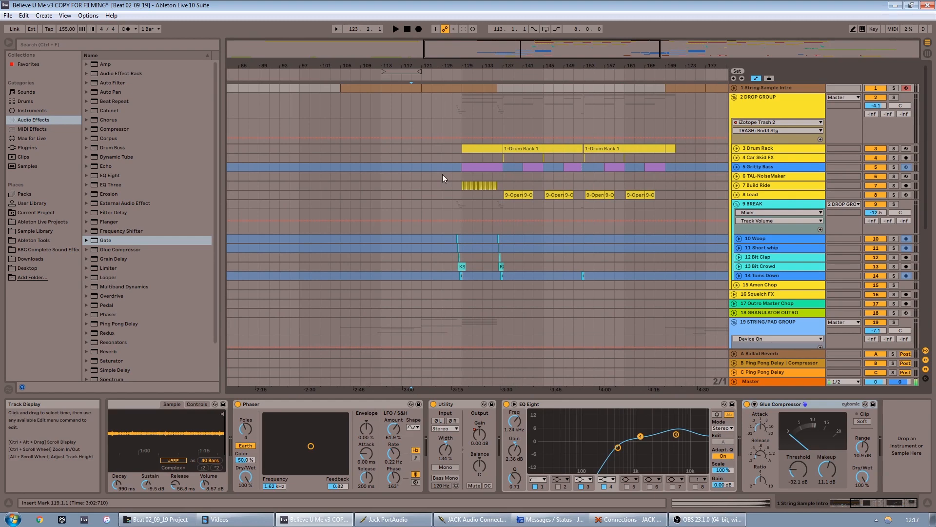
{"action": "left_click", "coordinate": [446, 178]}
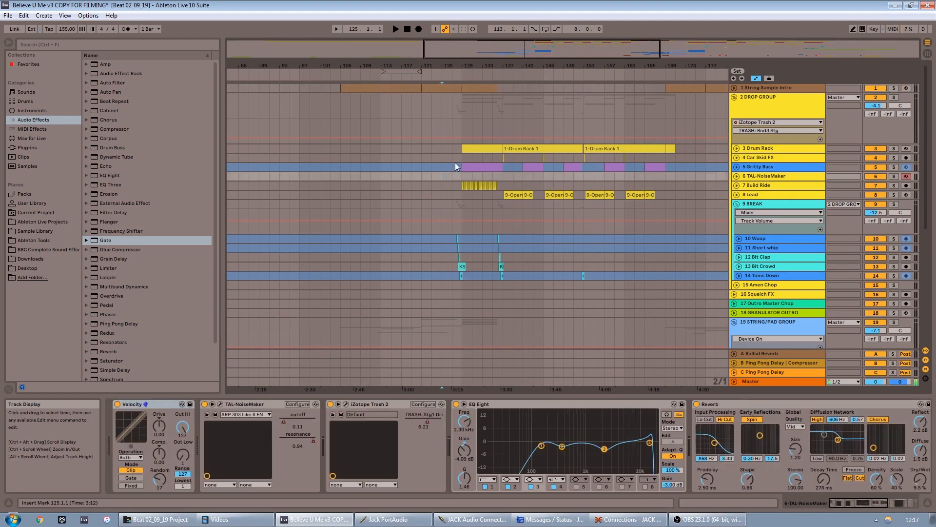
Magnify bars 124 to 137 in the timeline and place the insert marker at 127.2 on the BREAK group track
{"action": "scroll", "coordinate": [447, 178], "scroll_direction": "down", "scroll_amount": 10}
{"action": "left_click_drag", "start_coordinate": [470, 65], "coordinate": [479, 164]}
{"action": "left_click", "coordinate": [415, 209]}
{"action": "scroll", "coordinate": [415, 210], "scroll_direction": "up", "scroll_amount": 2}
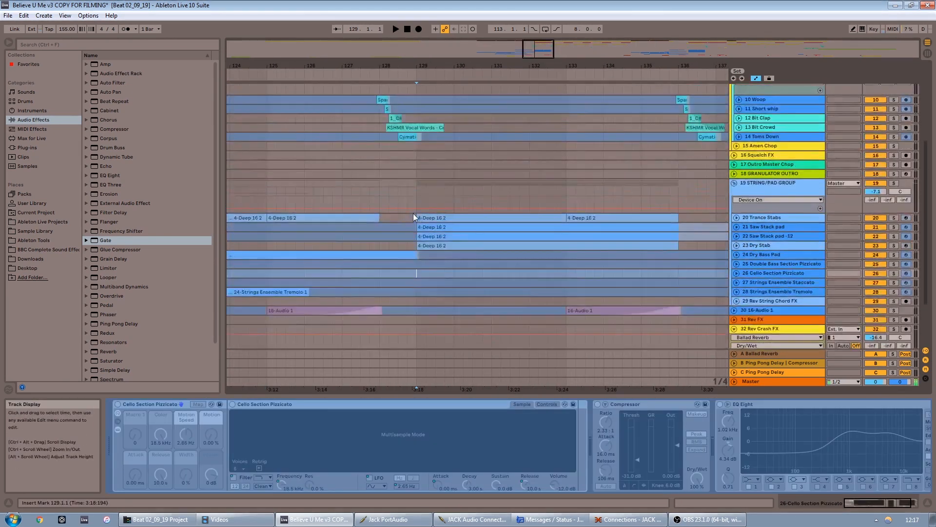
{"action": "scroll", "coordinate": [415, 214], "scroll_direction": "up", "scroll_amount": 4}
{"action": "left_click", "coordinate": [351, 191]}
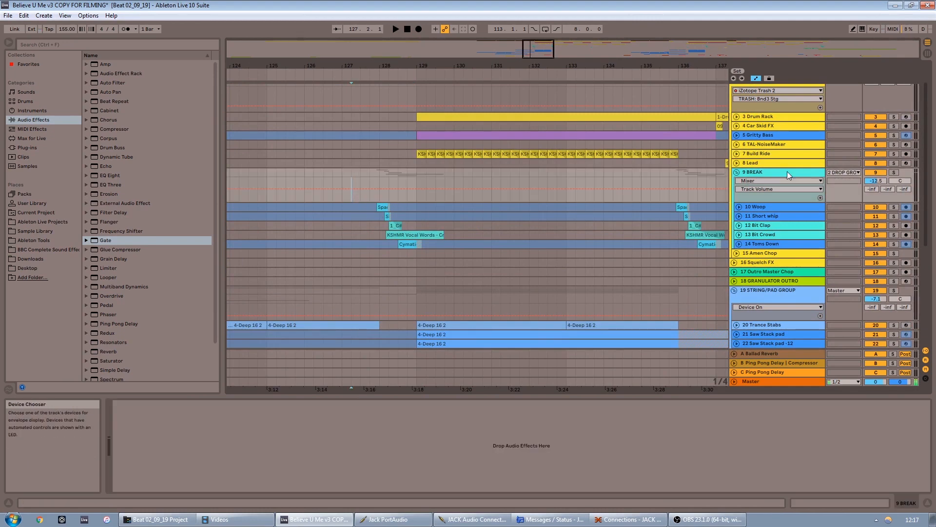
Look through the device chains of the BREAK group and its Woop, Short whip, Bit Clap, Bit Crowd and Toms Down tracks
{"action": "left_click", "coordinate": [787, 171]}
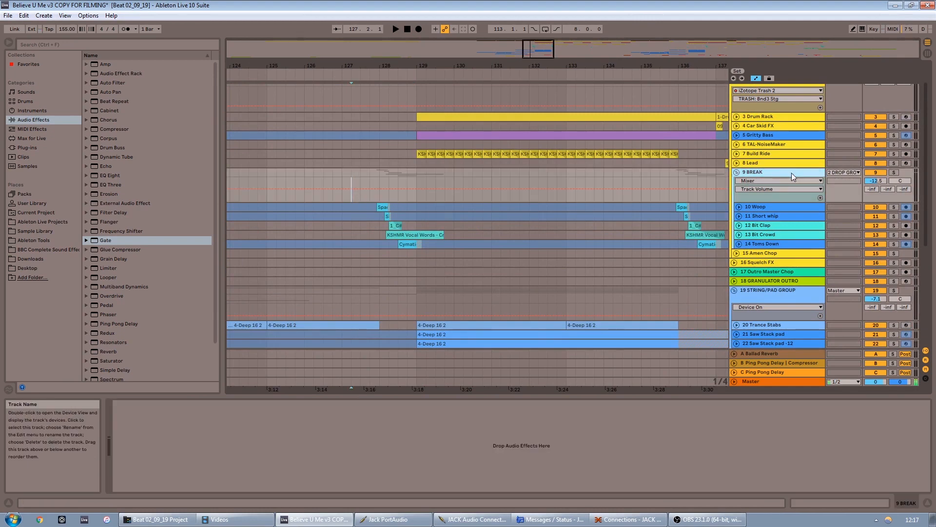
{"action": "left_click", "coordinate": [769, 216]}
{"action": "left_click", "coordinate": [772, 223]}
{"action": "left_click", "coordinate": [770, 234]}
{"action": "left_click", "coordinate": [767, 243]}
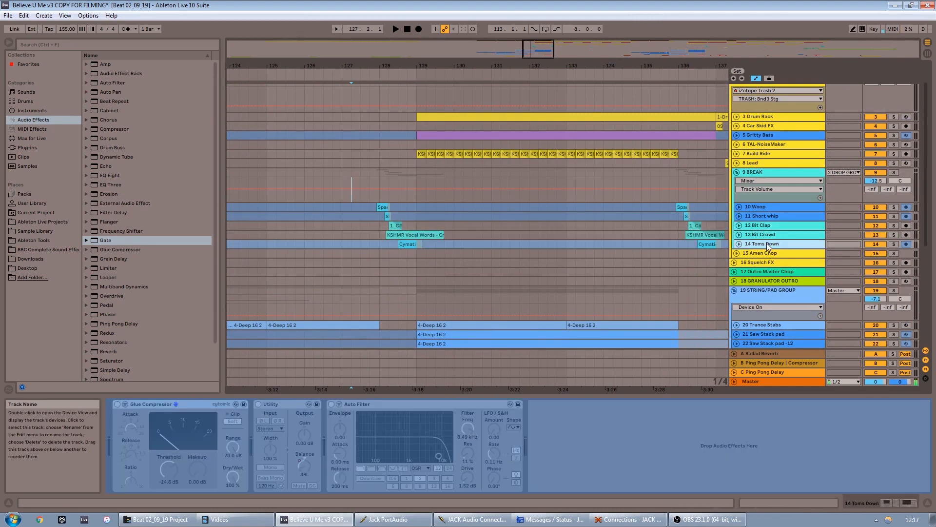
{"action": "left_click", "coordinate": [759, 206]}
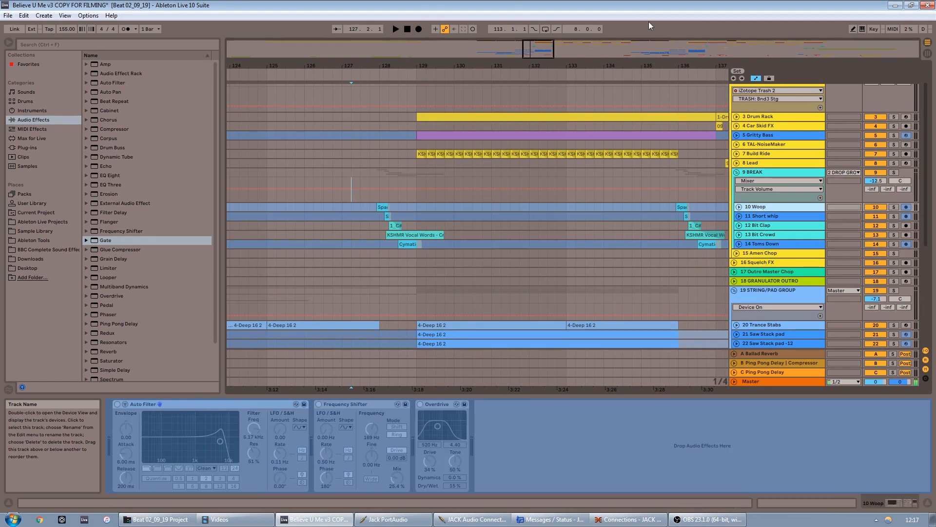
{"action": "left_click", "coordinate": [763, 215]}
{"action": "left_click", "coordinate": [761, 225]}
{"action": "left_click", "coordinate": [759, 238]}
{"action": "left_click", "coordinate": [761, 243]}
{"action": "left_click", "coordinate": [760, 208]}
{"action": "left_click", "coordinate": [761, 216]}
{"action": "left_click", "coordinate": [762, 226]}
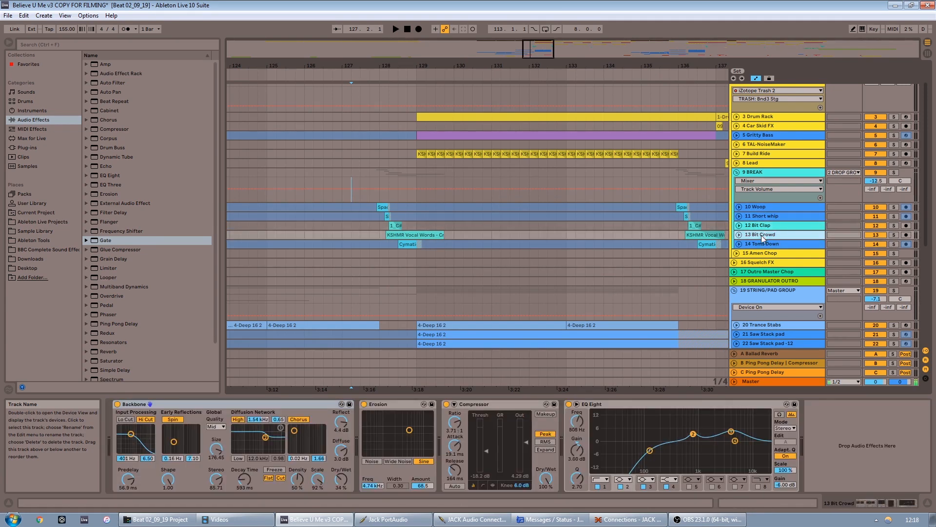
{"action": "left_click", "coordinate": [763, 245]}
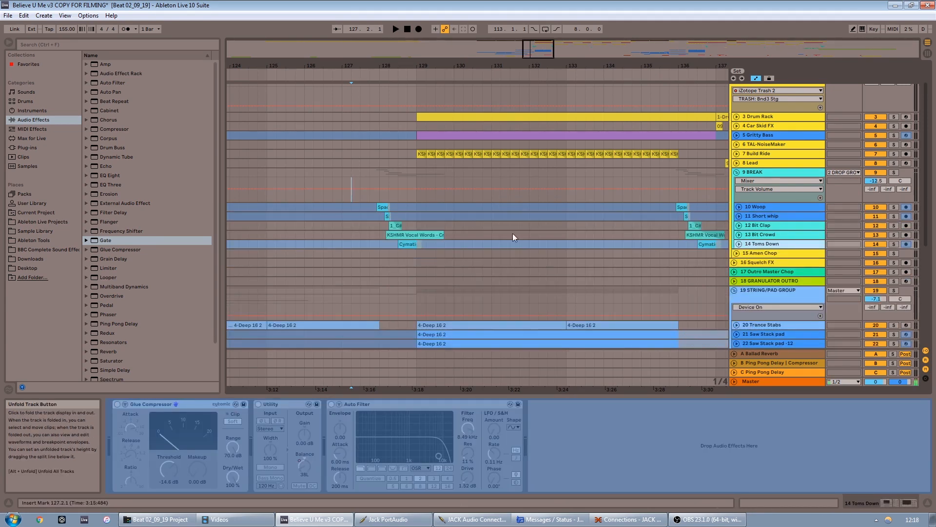
Audition the whole BREAK group in solo from 127.2, then clear its solo and stop playback
{"action": "left_click", "coordinate": [896, 174]}
{"action": "key", "text": "space"}
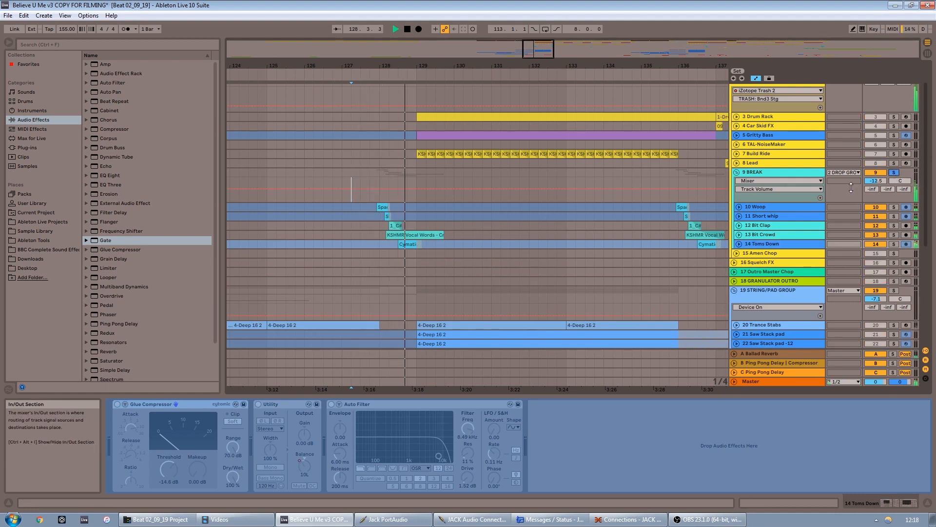
{"action": "left_click", "coordinate": [894, 173]}
Unfold the Woop track, magnify its first clip and place the insert marker at 127.4.2 just before it
{"action": "left_click", "coordinate": [739, 207]}
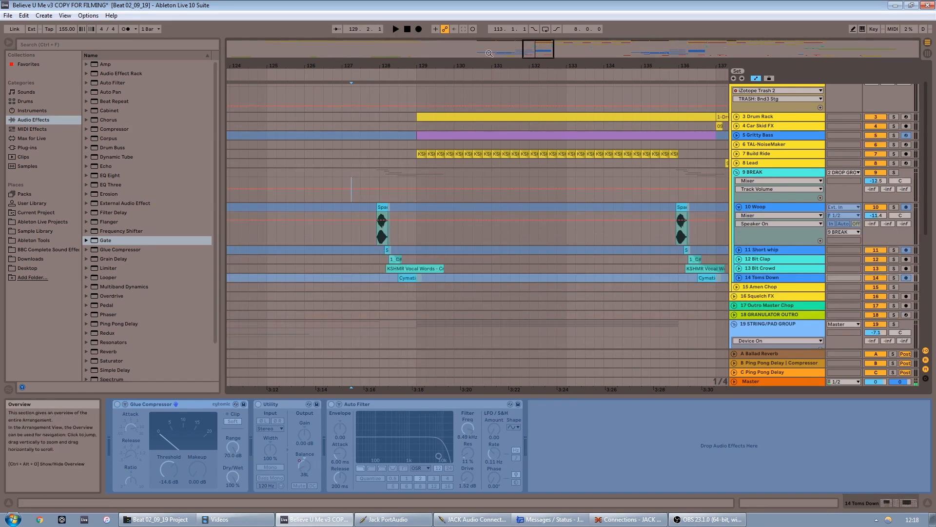
{"action": "mouse_move", "coordinate": [439, 66]}
{"action": "left_mouse_down"}
{"action": "mouse_move", "coordinate": [441, 110]}
{"action": "mouse_move", "coordinate": [453, 124]}
{"action": "mouse_move", "coordinate": [533, 75]}
{"action": "left_mouse_up"}
{"action": "left_click", "coordinate": [424, 242]}
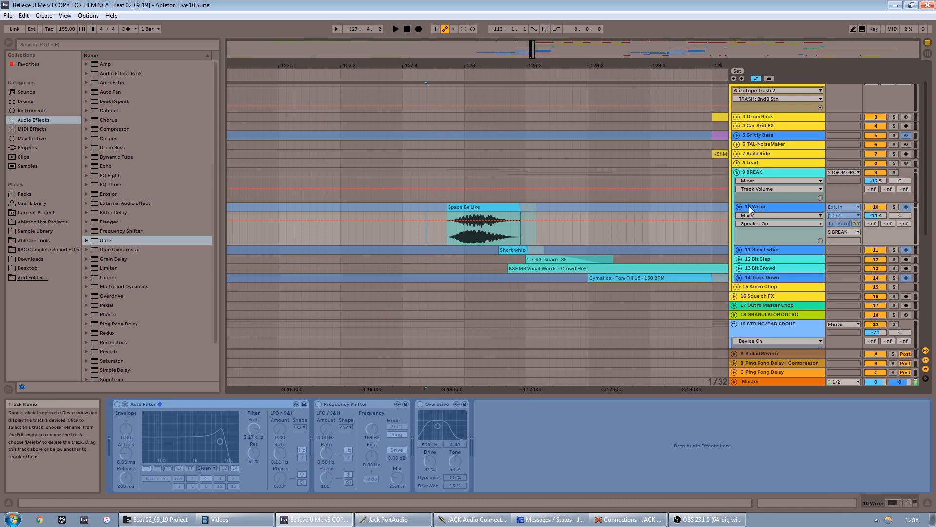
Audition the Woop track in solo from just before its Space Be Like clip, then clear the solo and stop playback
{"action": "left_click", "coordinate": [893, 208]}
{"action": "key", "text": "space"}
{"action": "key", "text": "space"}
{"action": "key", "text": "space"}
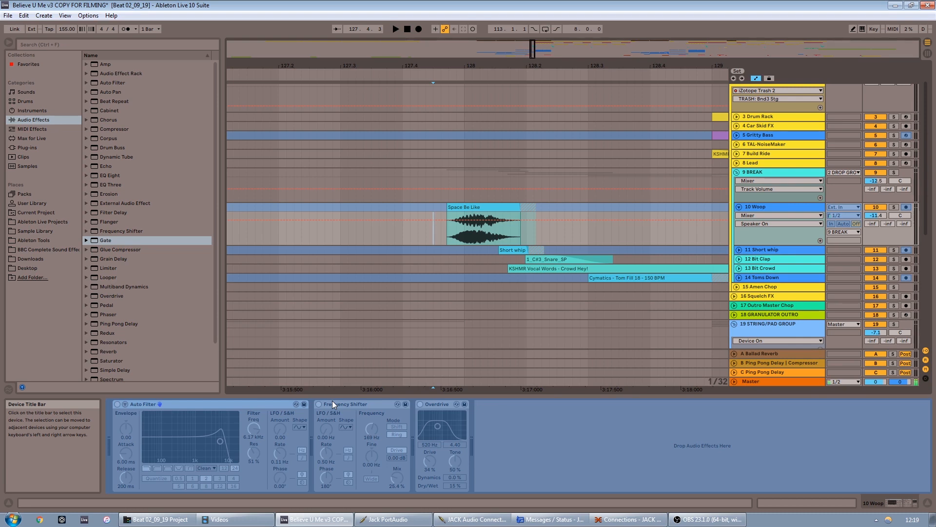
Select Erosion in the audio effects list and look through the other available effects
{"action": "left_click", "coordinate": [111, 194]}
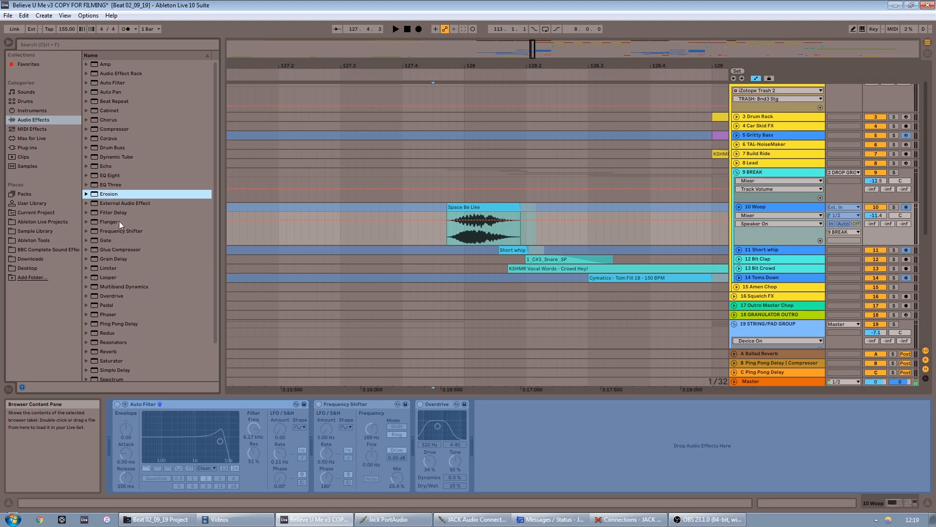
{"action": "scroll", "coordinate": [113, 249], "scroll_direction": "down", "scroll_amount": 1}
{"action": "scroll", "coordinate": [113, 250], "scroll_direction": "down", "scroll_amount": 3}
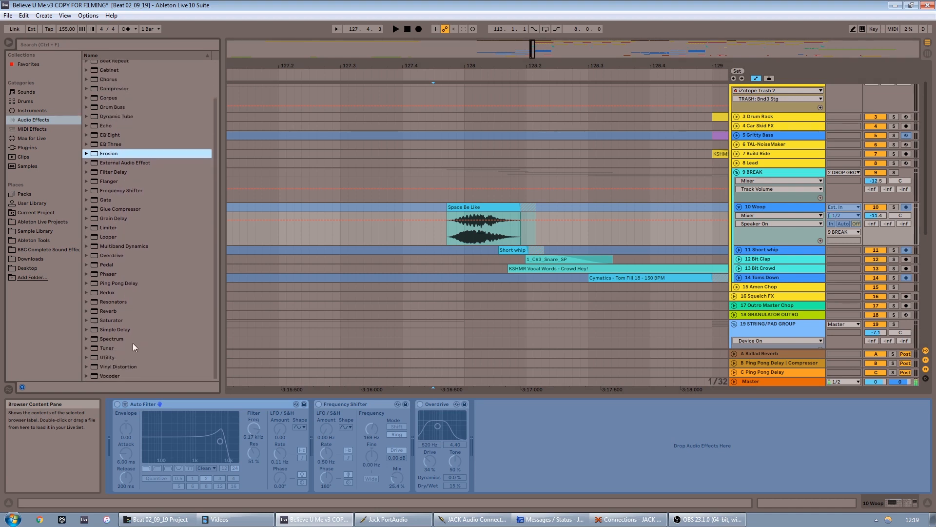
{"action": "scroll", "coordinate": [128, 356], "scroll_direction": "up", "scroll_amount": 4}
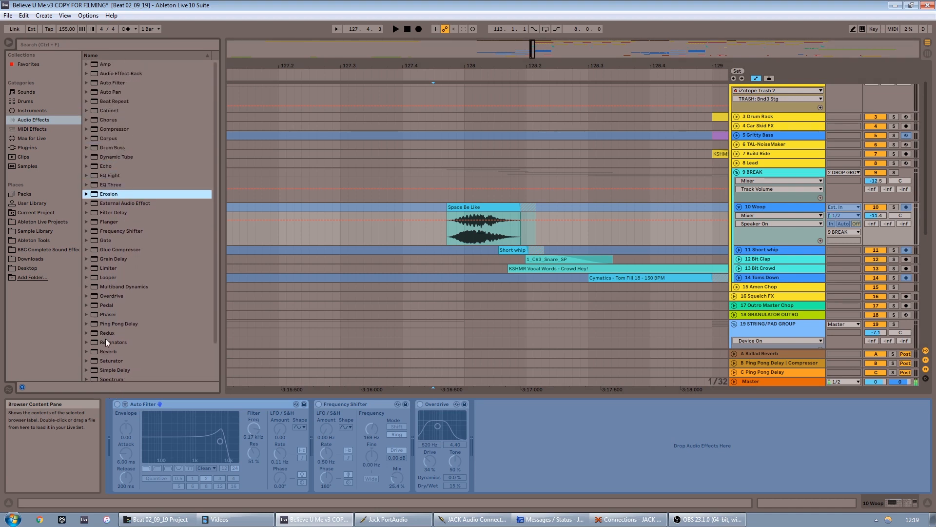
{"action": "scroll", "coordinate": [131, 340], "scroll_direction": "down", "scroll_amount": 4}
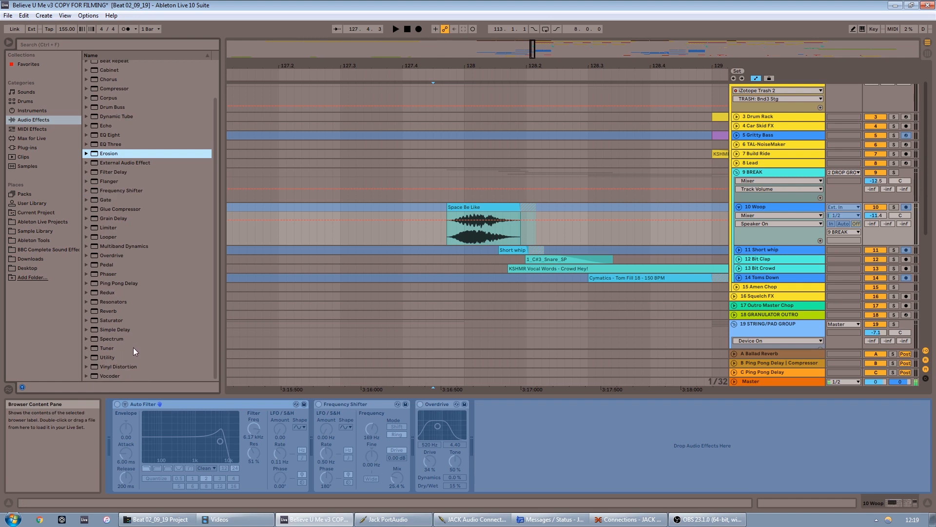
{"action": "scroll", "coordinate": [133, 346], "scroll_direction": "up", "scroll_amount": 4}
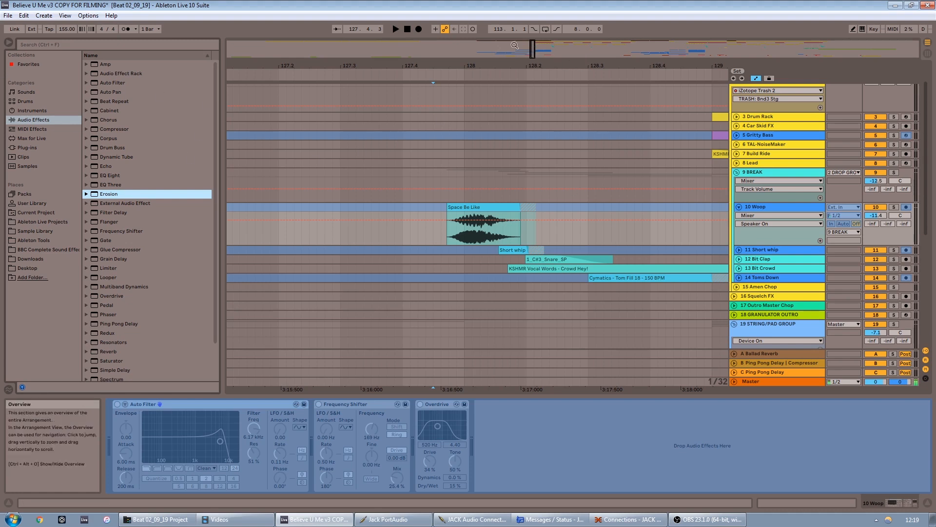
Unfold the Short whip track and audition it in solo from 127.4.4
{"action": "left_click_drag", "start_coordinate": [533, 51], "coordinate": [533, 37]}
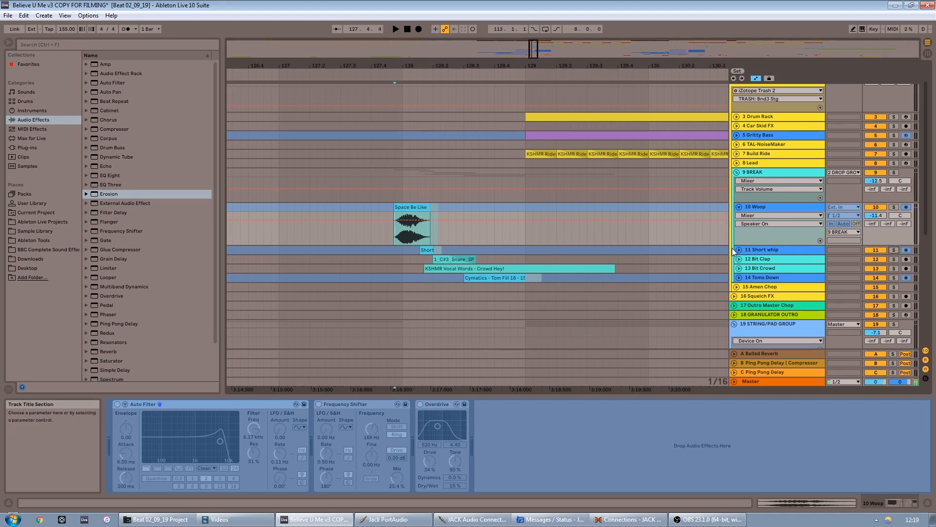
{"action": "left_click", "coordinate": [739, 250]}
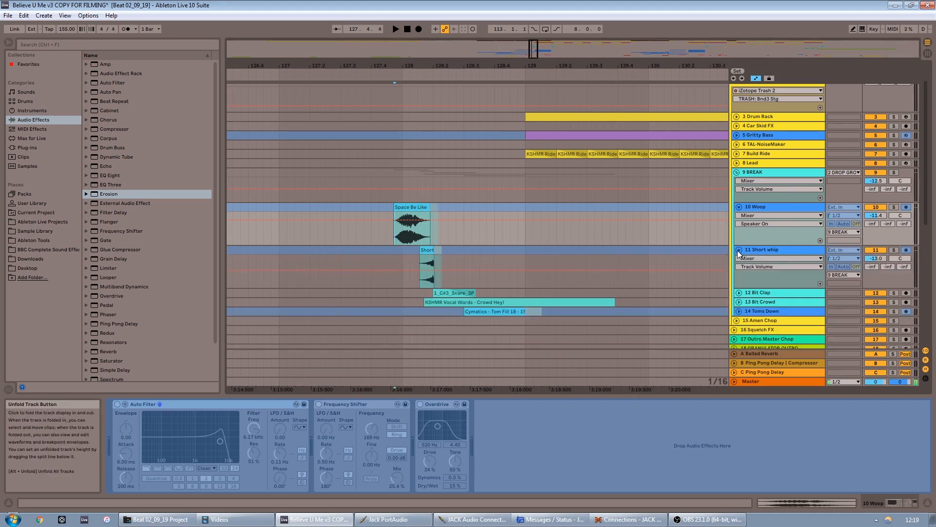
{"action": "left_click", "coordinate": [894, 252]}
{"action": "key", "text": "space"}
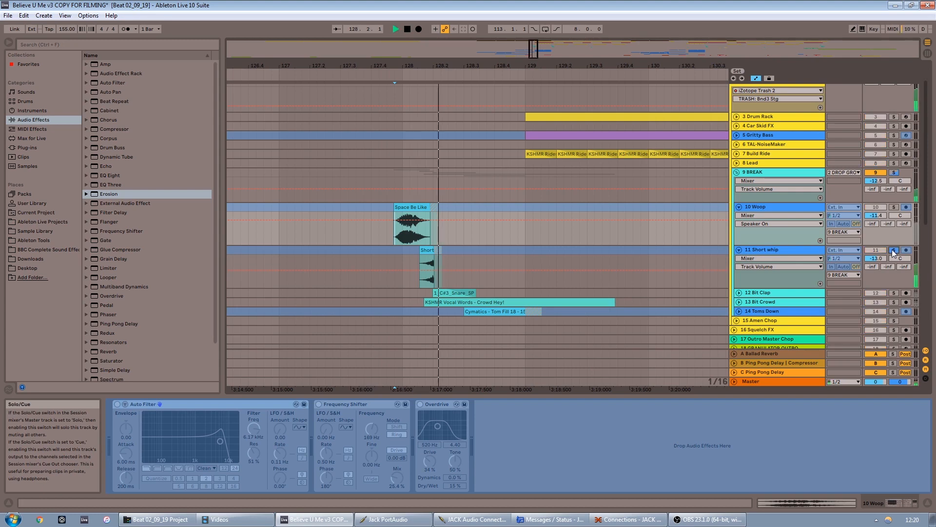
Audition the Bit Clap and Bit Crowd tracks together in solo from 127.4.4, then stop playback
{"action": "scroll", "coordinate": [391, 276], "scroll_direction": "down", "scroll_amount": 3}
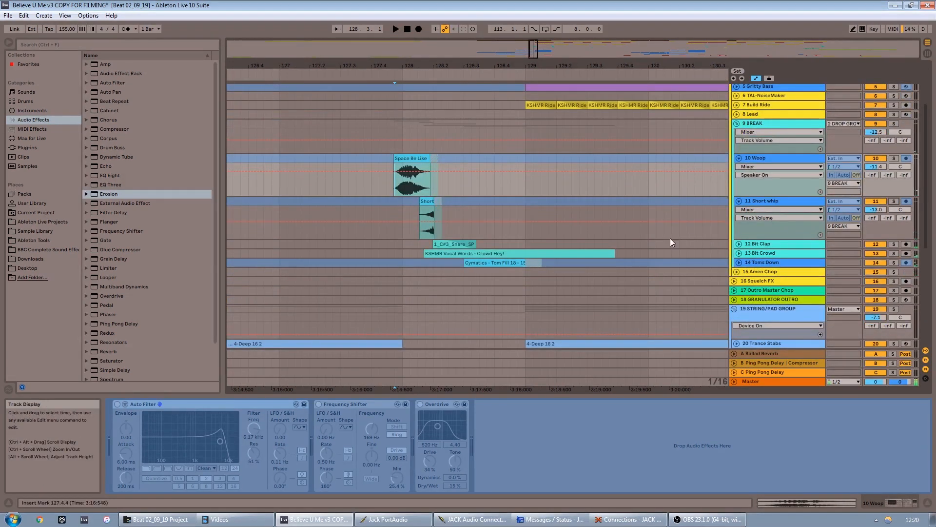
{"action": "left_click", "coordinate": [894, 244]}
{"action": "left_click", "coordinate": [894, 253], "text": "ctrl"}
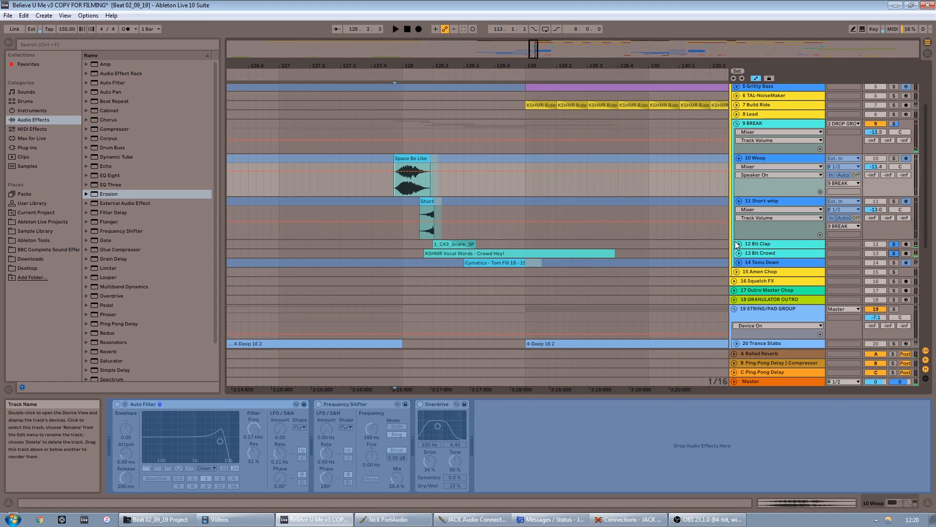
{"action": "key", "text": "space"}
View the Bit Clap track's device chain, unfold the Bit Clap and Bit Crowd tracks and magnify their clips
{"action": "left_click", "coordinate": [797, 243]}
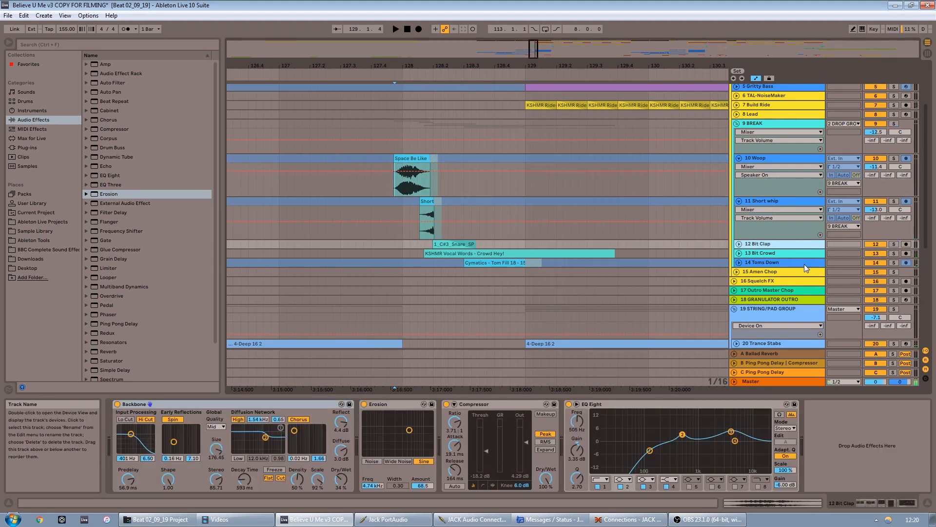
{"action": "left_click", "coordinate": [739, 252]}
{"action": "left_click", "coordinate": [739, 243]}
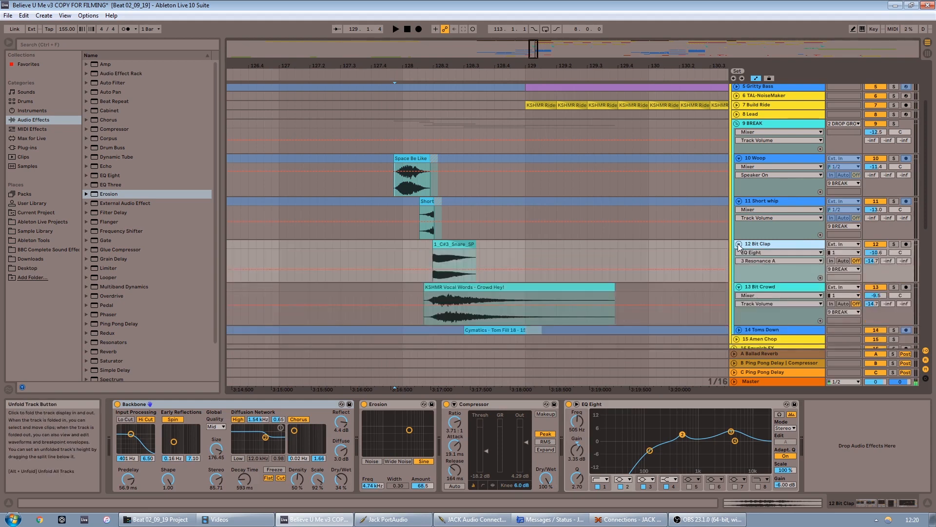
{"action": "scroll", "coordinate": [380, 234], "scroll_direction": "down", "scroll_amount": 3}
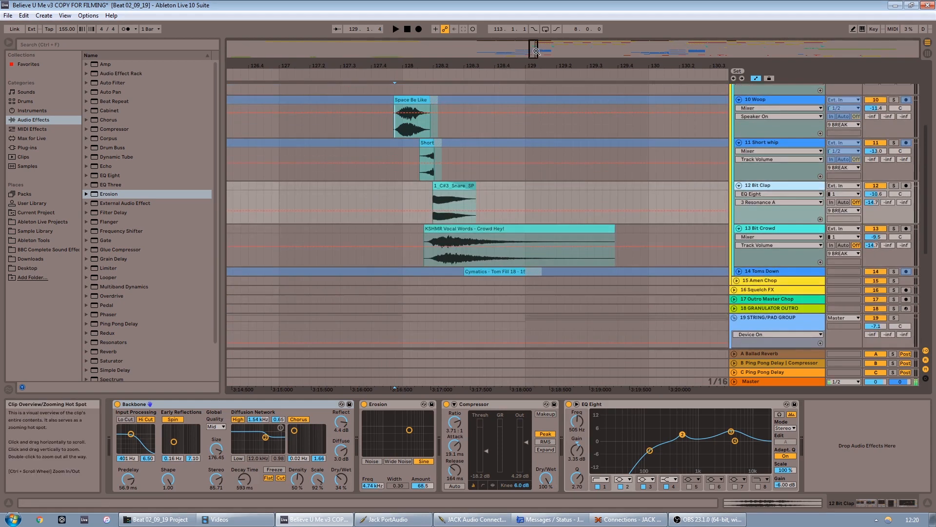
{"action": "left_click_drag", "start_coordinate": [535, 51], "coordinate": [535, 58]}
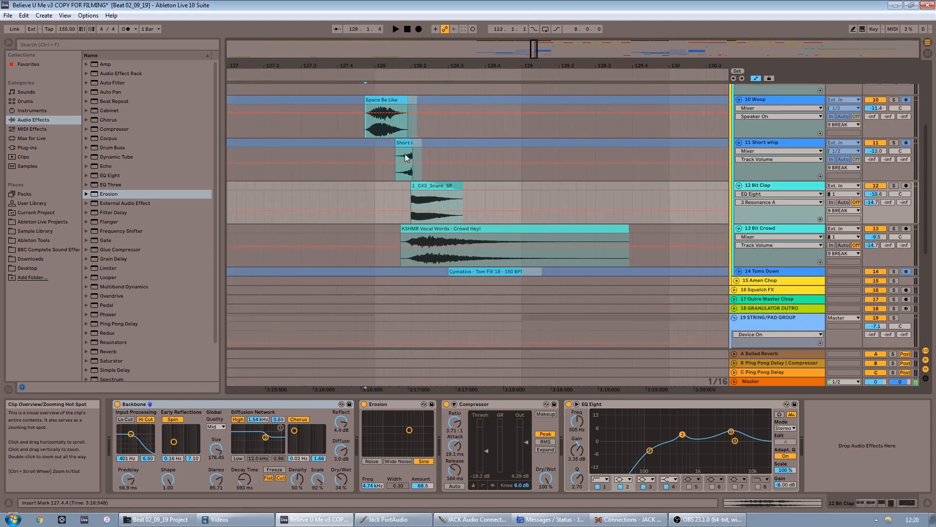
View the Bit Crowd vocal clip's sample and the Bit Crowd track's device chain
{"action": "left_click", "coordinate": [404, 199]}
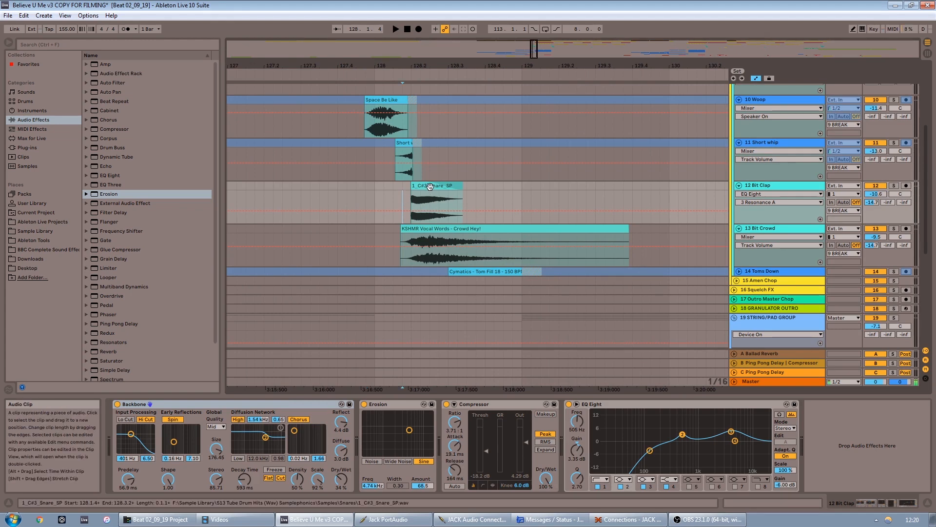
{"action": "left_click", "coordinate": [452, 229]}
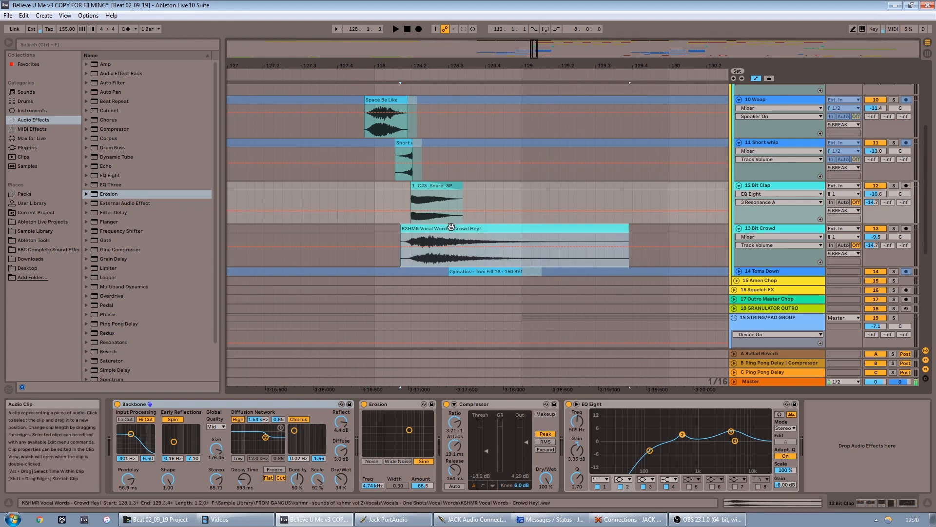
{"action": "left_click", "coordinate": [775, 501]}
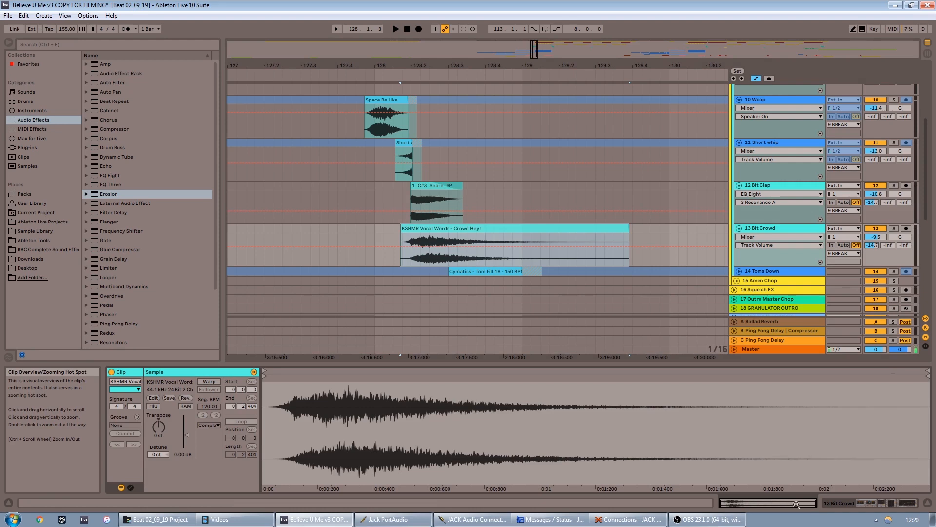
{"action": "left_click", "coordinate": [887, 504]}
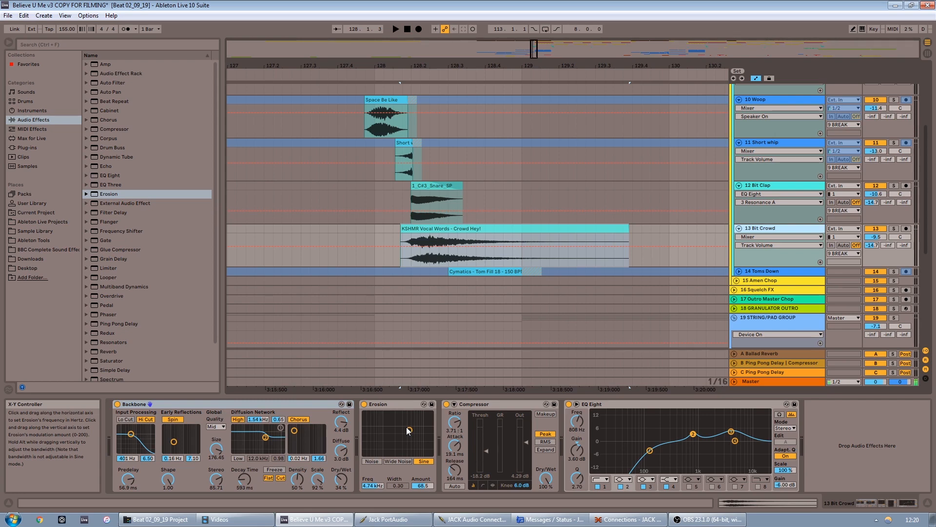
Unfold the Toms Down track, show its device chain, and magnify and select its tom fill clip at 128.3.1
{"action": "left_click", "coordinate": [739, 272]}
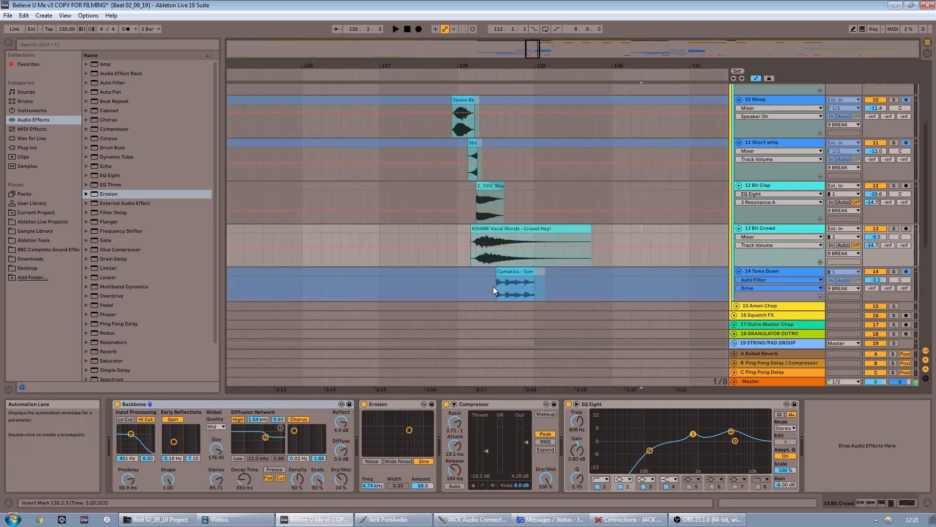
{"action": "left_click", "coordinate": [493, 291]}
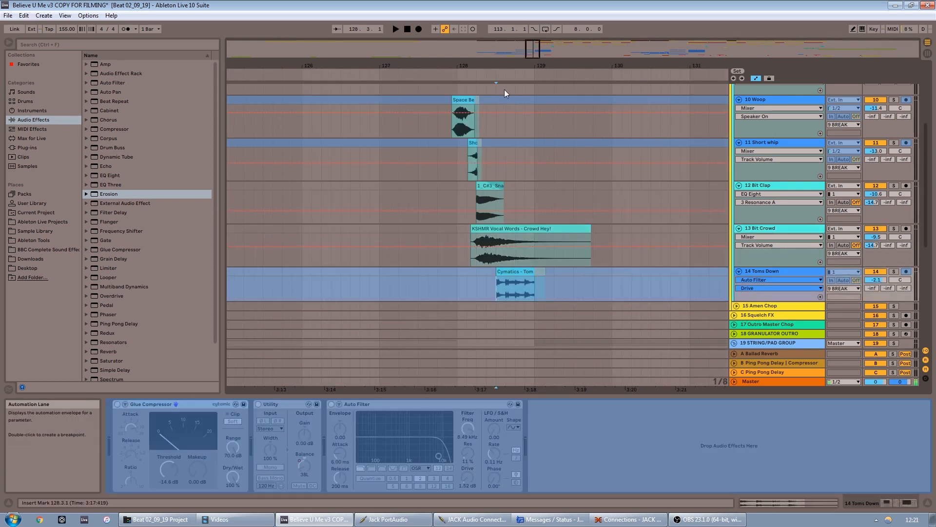
{"action": "left_click_drag", "start_coordinate": [533, 49], "coordinate": [533, 105]}
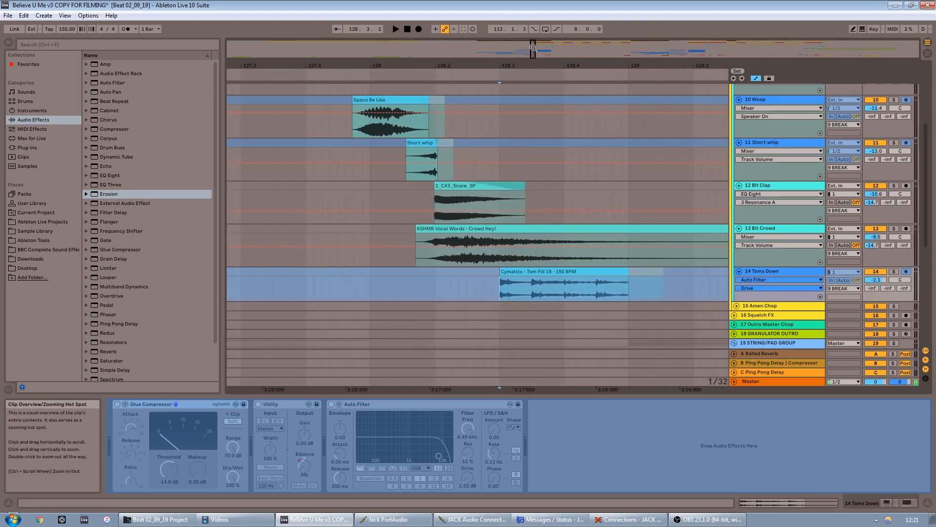
{"action": "left_click_drag", "start_coordinate": [500, 289], "coordinate": [631, 300]}
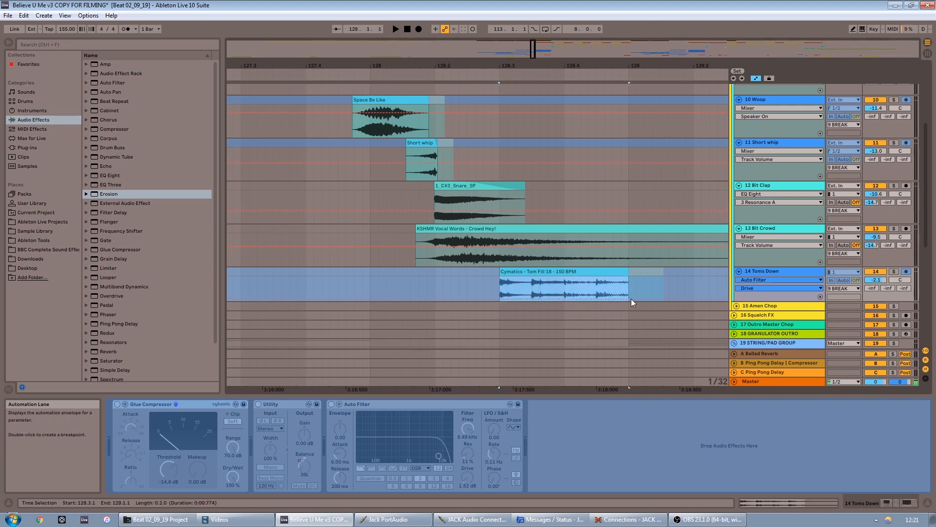
Audition the Toms Down track in solo from just before its tom fill clip, then stop playback and unsolo it
{"action": "left_click", "coordinate": [497, 286]}
{"action": "left_click", "coordinate": [457, 289]}
{"action": "left_click", "coordinate": [894, 272]}
{"action": "key", "text": "space"}
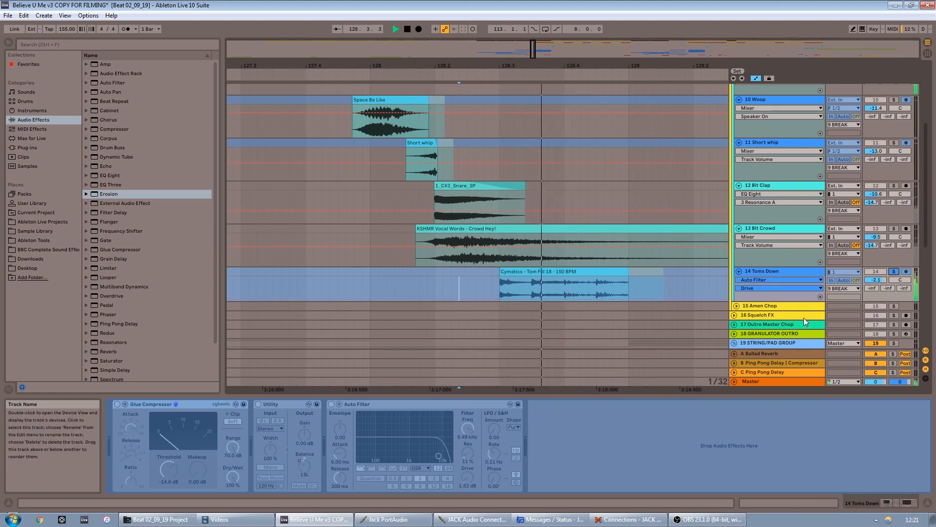
{"action": "key", "text": "space"}
{"action": "left_click", "coordinate": [894, 271]}
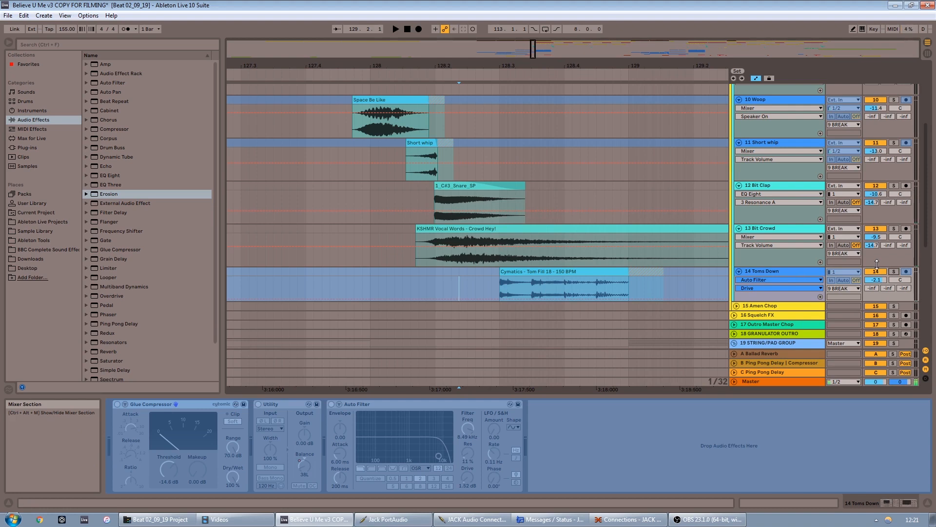
Look over the DROP GROUP around 128.1.1 with its device chain, and the STRING/PAD GROUP tracks down to Double Bass Section Pizzicato
{"action": "mouse_move", "coordinate": [534, 55]}
{"action": "left_mouse_down"}
{"action": "mouse_move", "coordinate": [533, 14]}
{"action": "mouse_move", "coordinate": [534, 55]}
{"action": "left_mouse_up"}
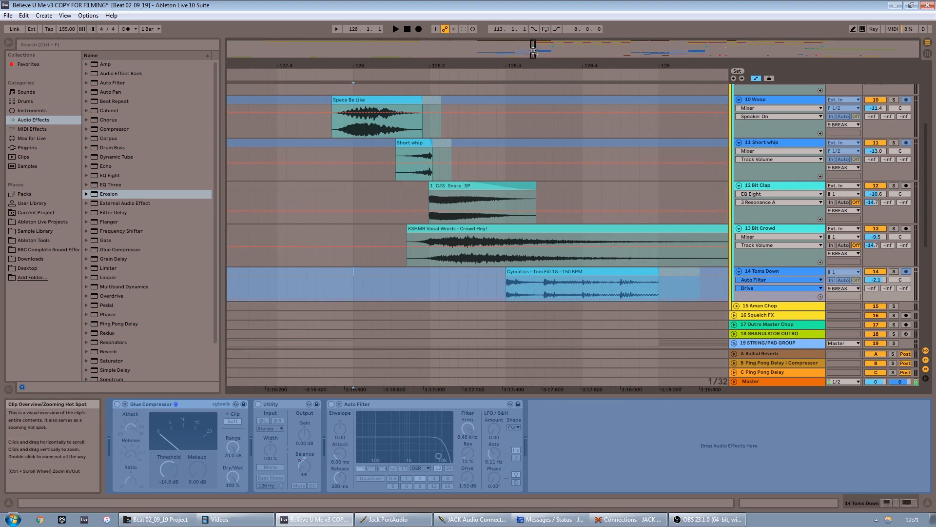
{"action": "left_click_drag", "start_coordinate": [530, 49], "coordinate": [530, 22]}
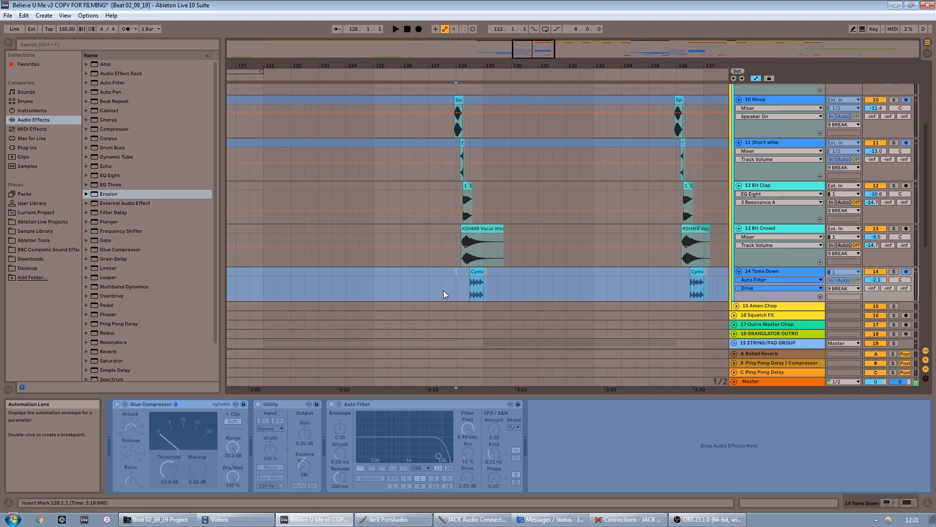
{"action": "scroll", "coordinate": [440, 283], "scroll_direction": "up", "scroll_amount": 5}
{"action": "scroll", "coordinate": [327, 128], "scroll_direction": "down", "scroll_amount": 4}
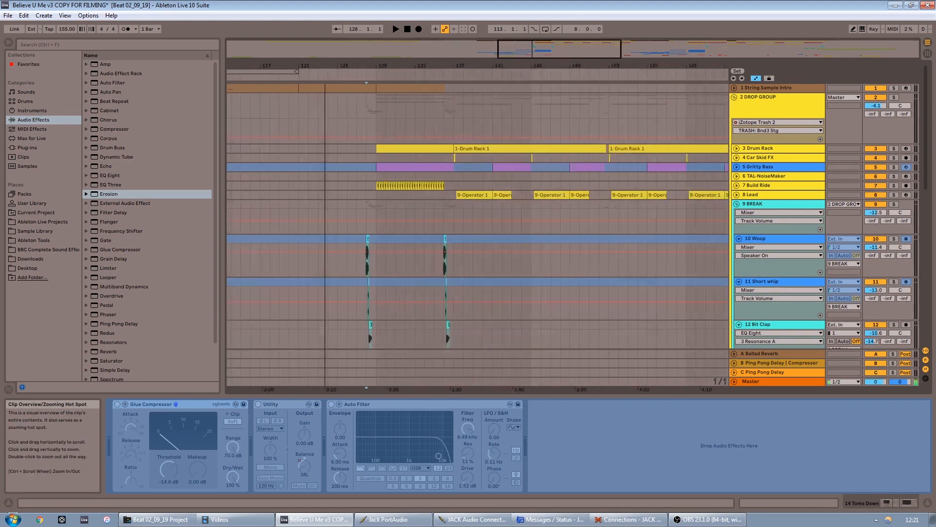
{"action": "left_click", "coordinate": [366, 125]}
{"action": "left_click_drag", "start_coordinate": [545, 50], "coordinate": [536, 48]}
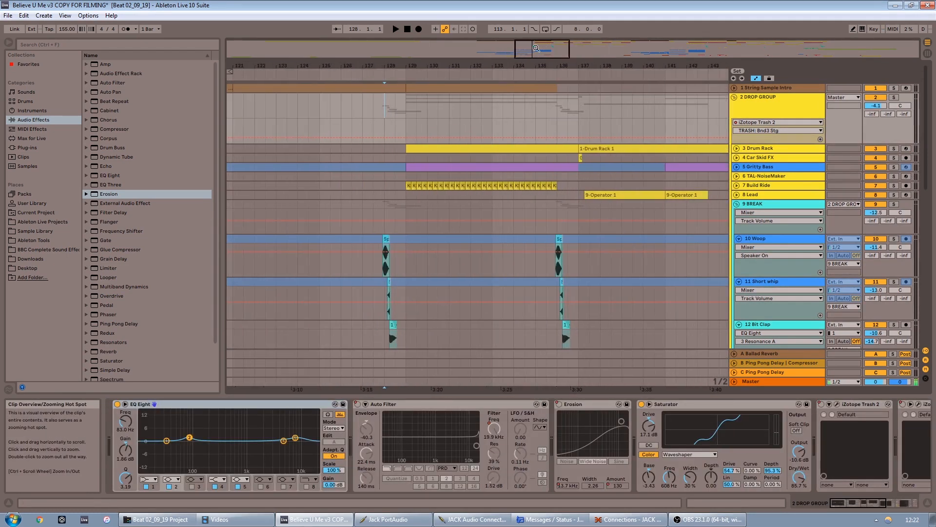
{"action": "left_click_drag", "start_coordinate": [530, 49], "coordinate": [511, 37]}
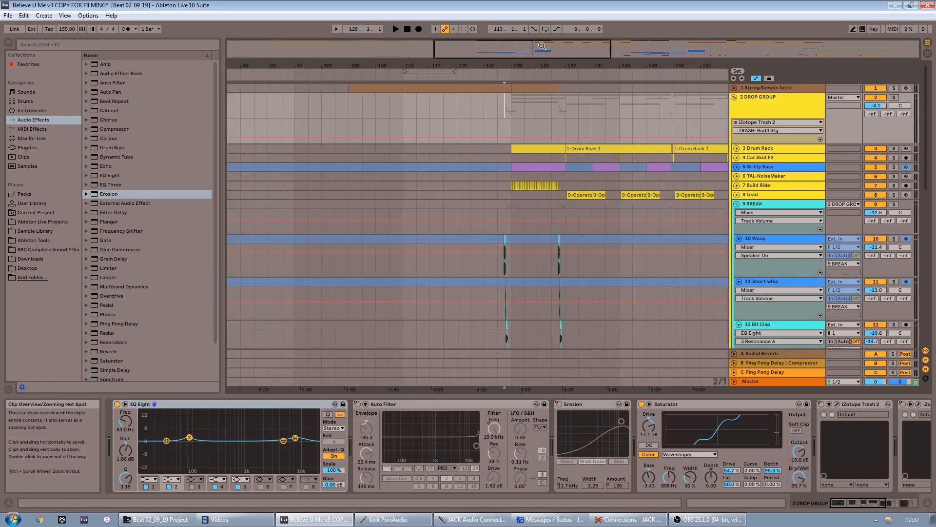
{"action": "scroll", "coordinate": [493, 177], "scroll_direction": "down", "scroll_amount": 9}
{"action": "scroll", "coordinate": [496, 235], "scroll_direction": "down", "scroll_amount": 6}
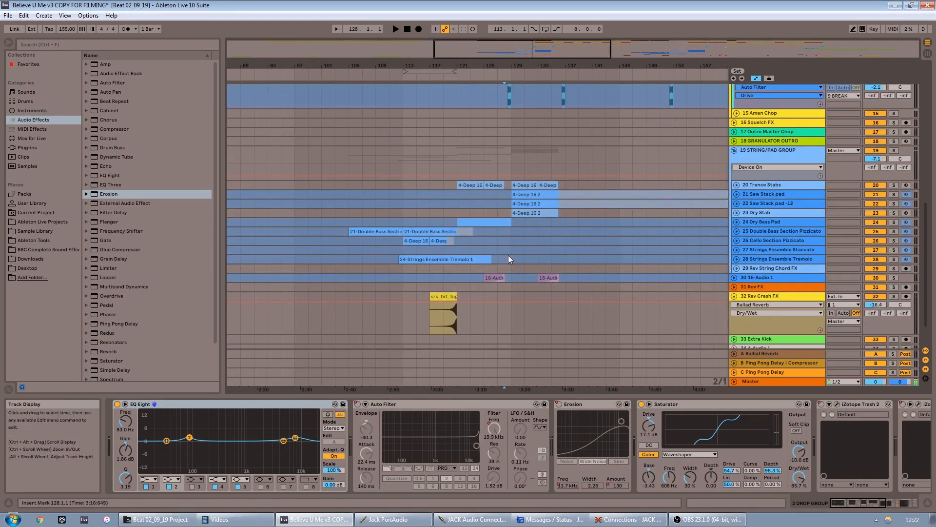
{"action": "left_click", "coordinate": [508, 258]}
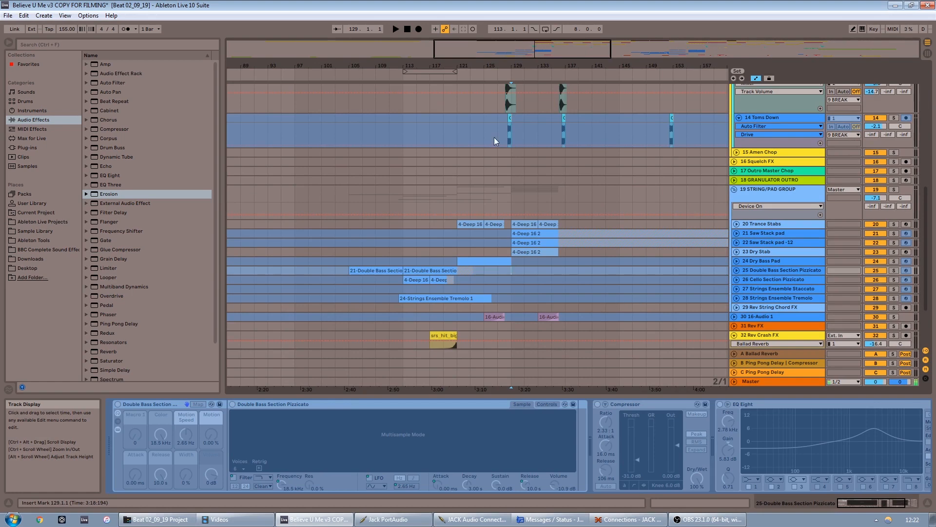
Play the full arrangement from 137.1.1 and view the DROP GROUP's device chain
{"action": "left_click_drag", "start_coordinate": [560, 50], "coordinate": [558, 30]}
{"action": "scroll", "coordinate": [636, 298], "scroll_direction": "up", "scroll_amount": 7}
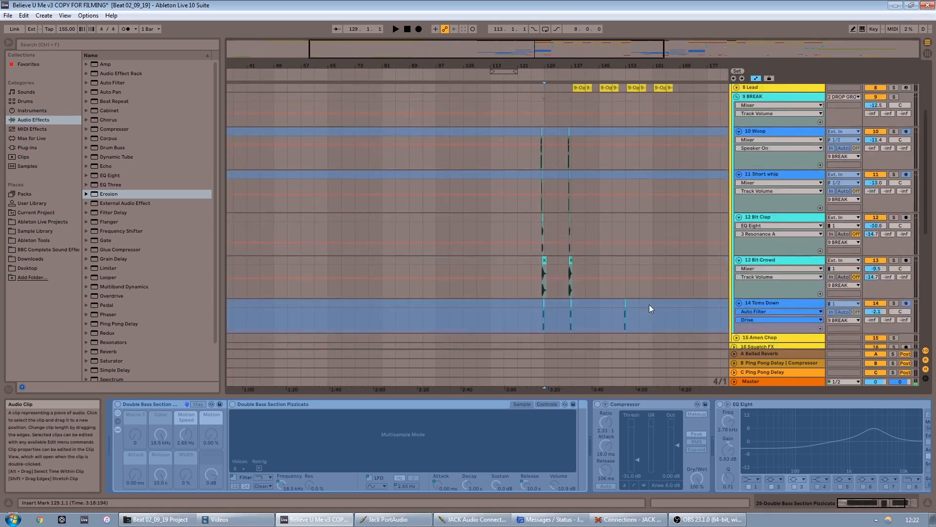
{"action": "scroll", "coordinate": [649, 305], "scroll_direction": "up", "scroll_amount": 4}
{"action": "left_click", "coordinate": [567, 209]}
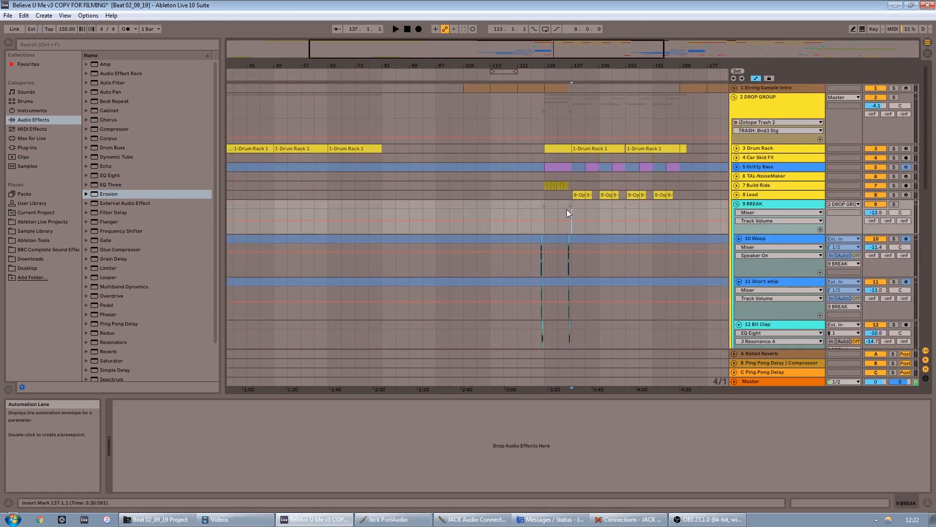
{"action": "key", "text": "space"}
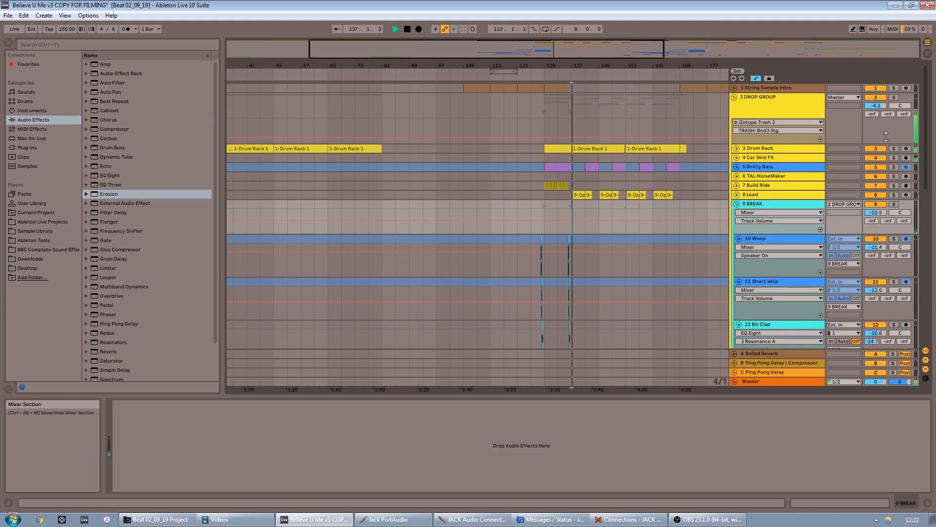
{"action": "left_click", "coordinate": [797, 110]}
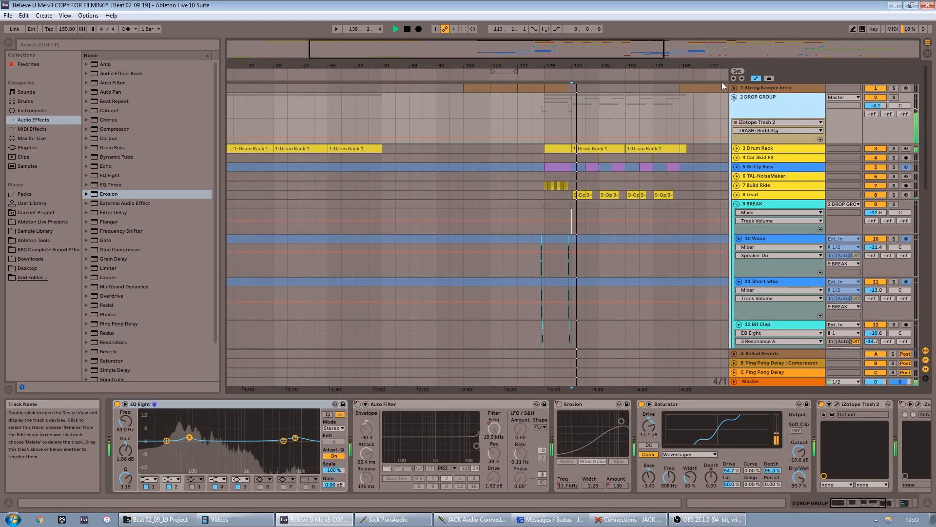
Unfold the Drum Rack and Car Skid FX tracks during playback, then stop playback
{"action": "left_click_drag", "start_coordinate": [578, 41], "coordinate": [586, 72]}
{"action": "left_click", "coordinate": [737, 148]}
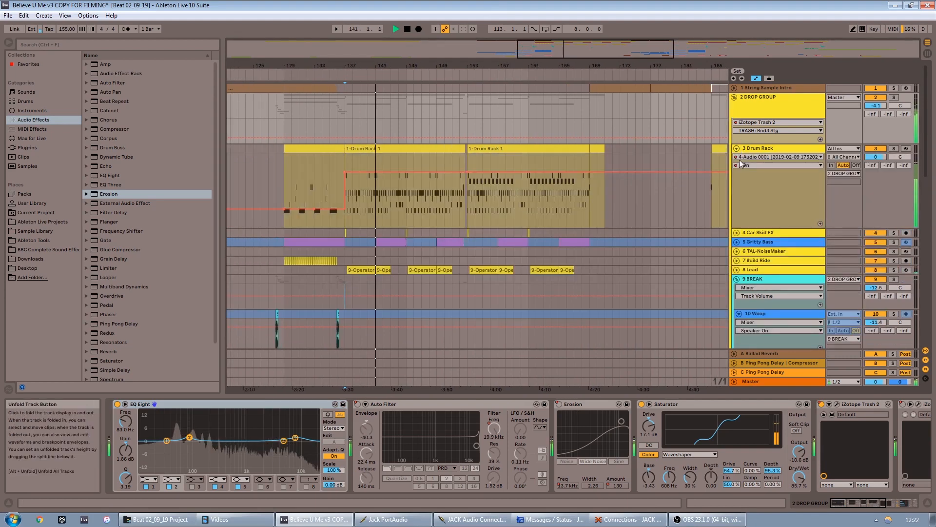
{"action": "left_click", "coordinate": [737, 233]}
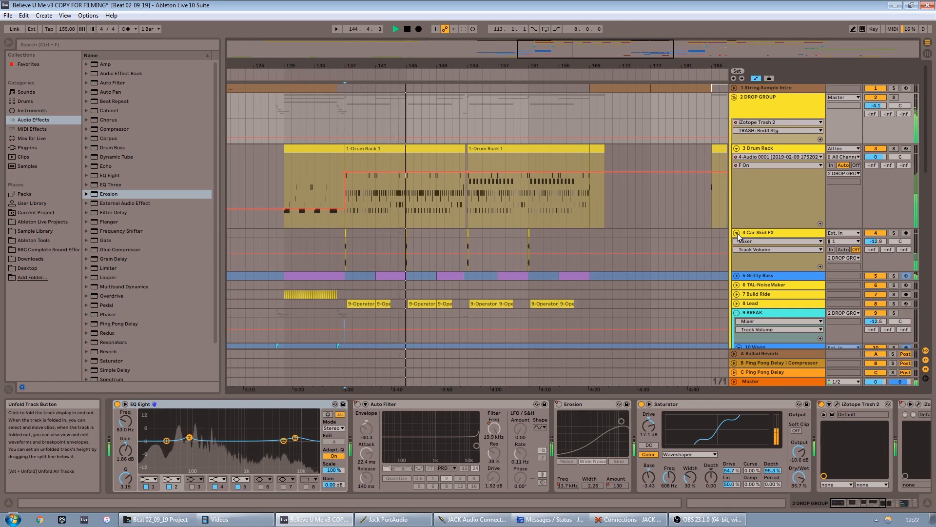
{"action": "key", "text": "space"}
Show the Car Skid FX track's device chain, then magnify and select its braking skid clip at 137.1.1
{"action": "left_click", "coordinate": [340, 266]}
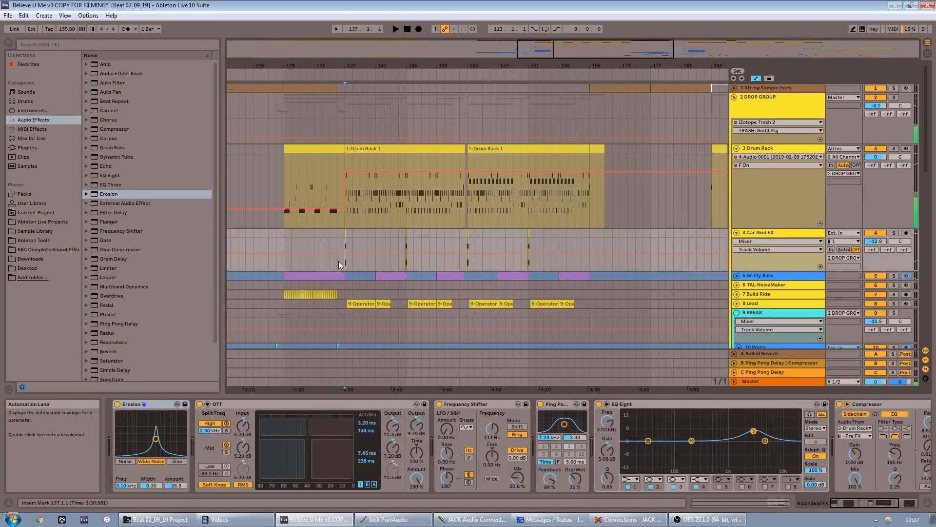
{"action": "left_click", "coordinate": [762, 230]}
{"action": "left_click_drag", "start_coordinate": [464, 55], "coordinate": [462, 130]}
{"action": "left_click_drag", "start_coordinate": [555, 55], "coordinate": [555, 54]}
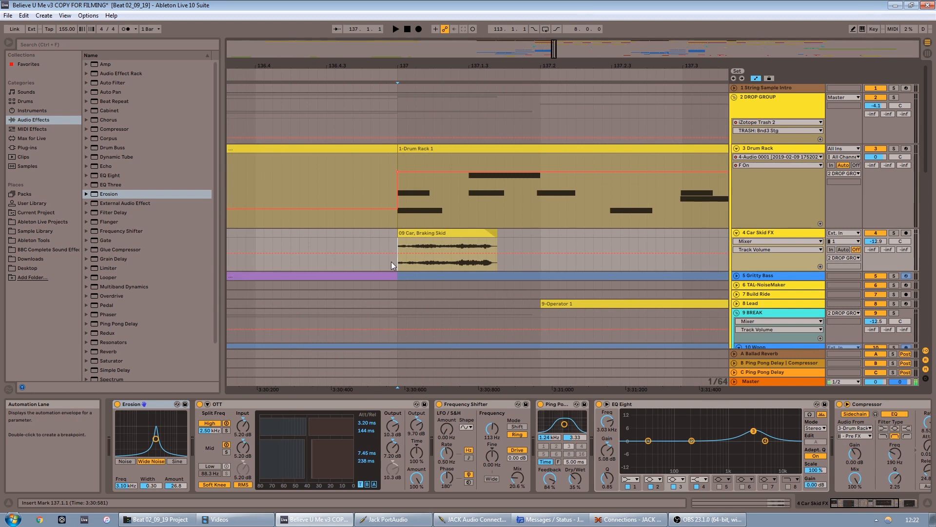
{"action": "left_click_drag", "start_coordinate": [396, 265], "coordinate": [504, 253]}
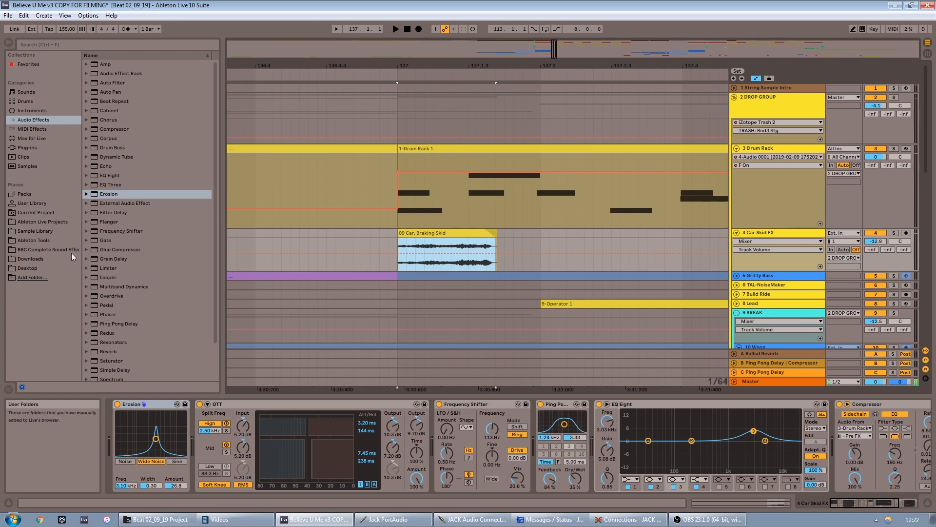
Examine the Erosion, OTT, Frequency Shifter and Ping Pong Delay devices on the Car Skid FX track
{"action": "mouse_move", "coordinate": [247, 66]}
{"action": "left_mouse_down"}
{"action": "mouse_move", "coordinate": [226, 35]}
{"action": "mouse_move", "coordinate": [477, 32]}
{"action": "mouse_move", "coordinate": [252, 64]}
{"action": "left_mouse_up"}
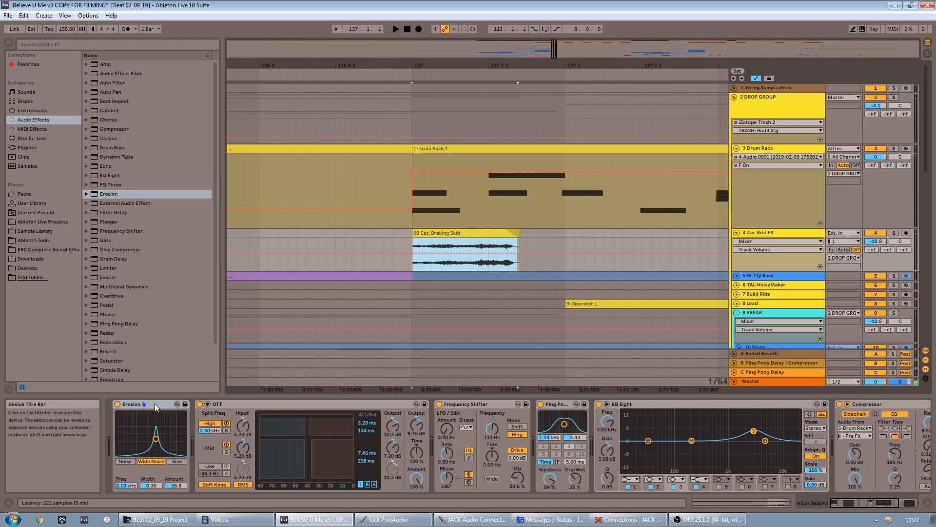
{"action": "left_click", "coordinate": [226, 403]}
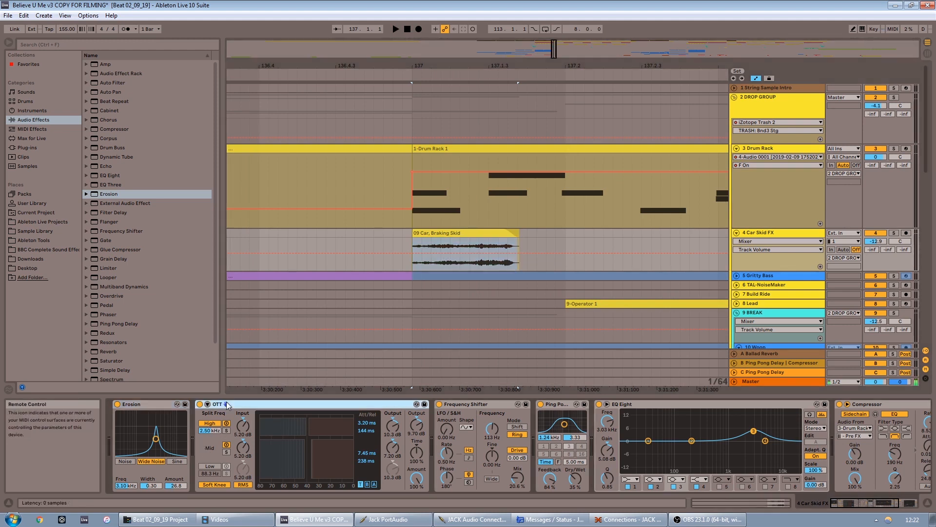
{"action": "left_click", "coordinate": [486, 406]}
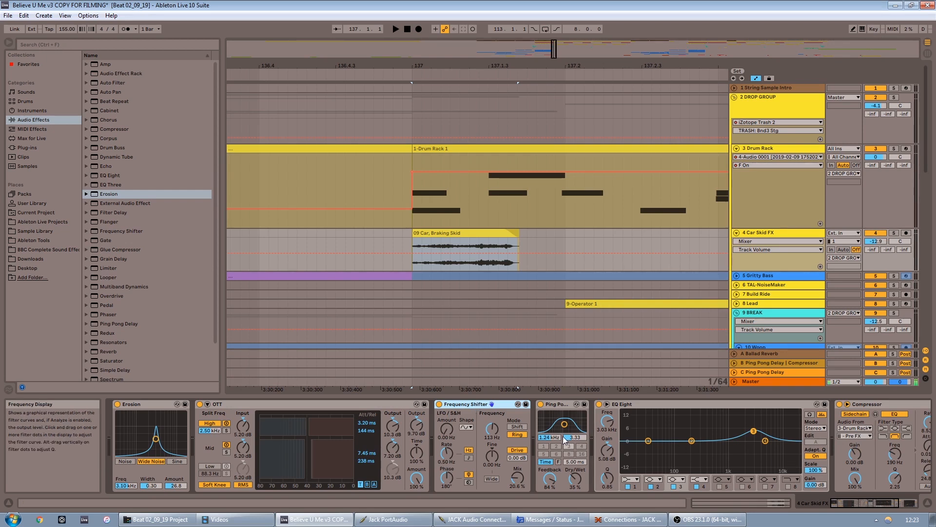
{"action": "scroll", "coordinate": [622, 414], "scroll_direction": "right", "scroll_amount": 5}
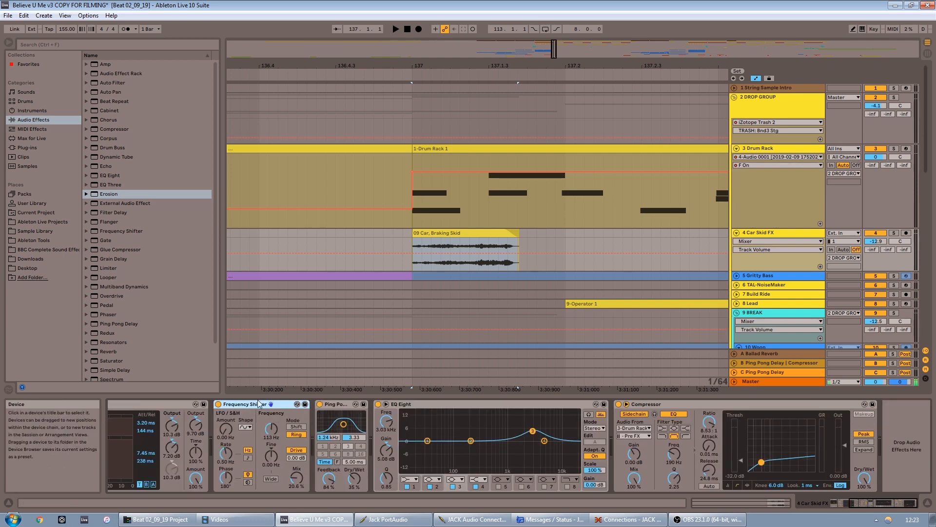
{"action": "left_click", "coordinate": [331, 405]}
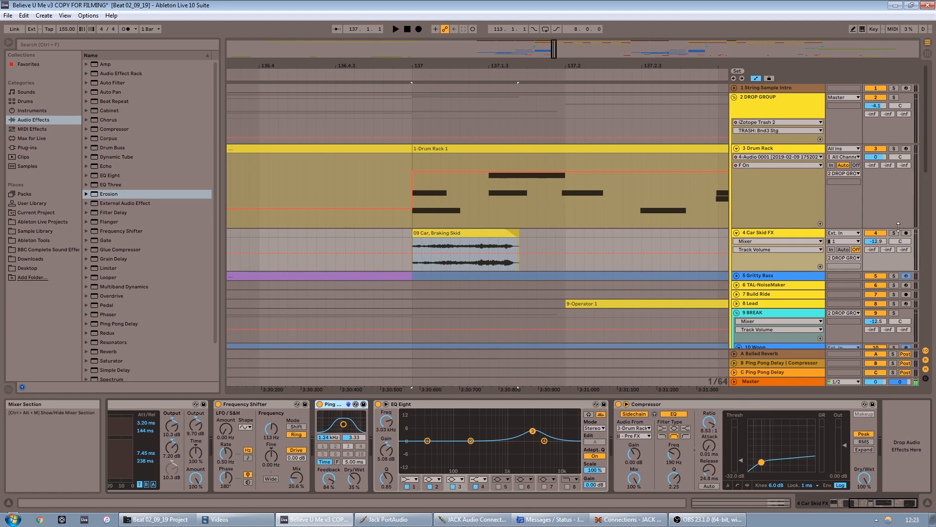
Audition the Car Skid FX track in solo with Frequency Shifter and Ping Pong Delay turned off
{"action": "left_click", "coordinate": [218, 403]}
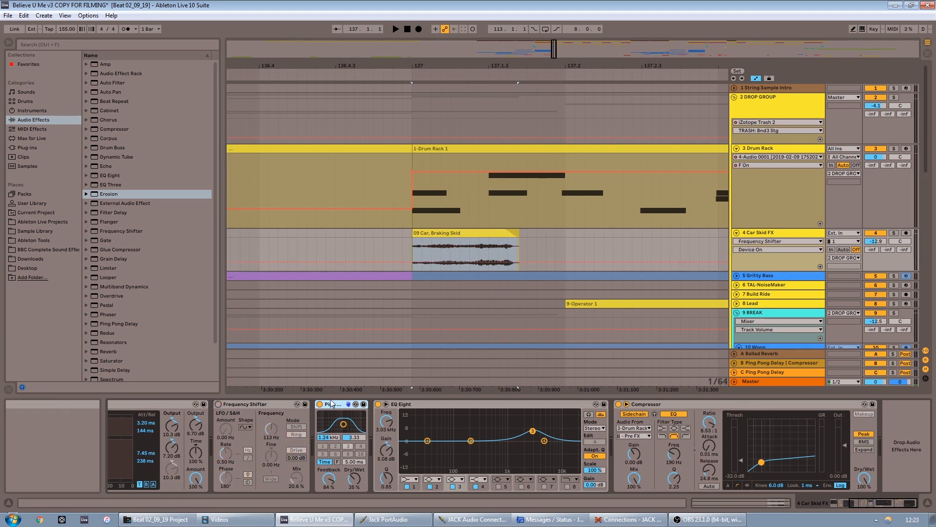
{"action": "left_click", "coordinate": [894, 233]}
{"action": "key", "text": "space"}
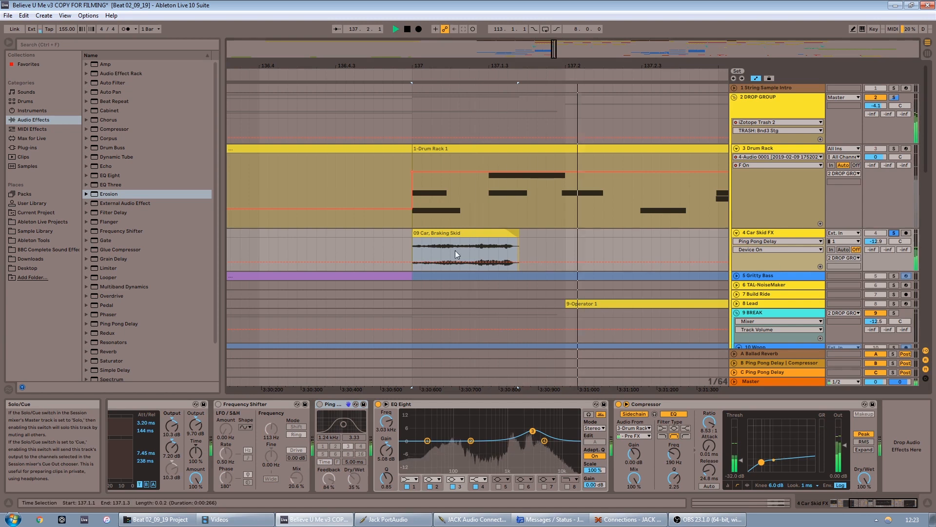
Turn Frequency Shifter and Ping Pong Delay back on and replay the soloed Car Skid FX clip
{"action": "left_click", "coordinate": [218, 404]}
{"action": "key", "text": "space"}
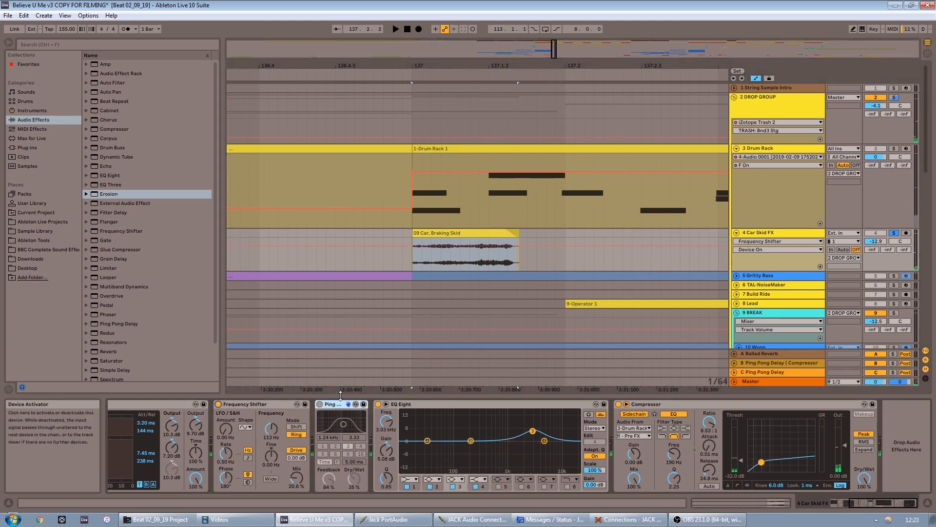
{"action": "left_click", "coordinate": [321, 404]}
{"action": "key", "text": "space"}
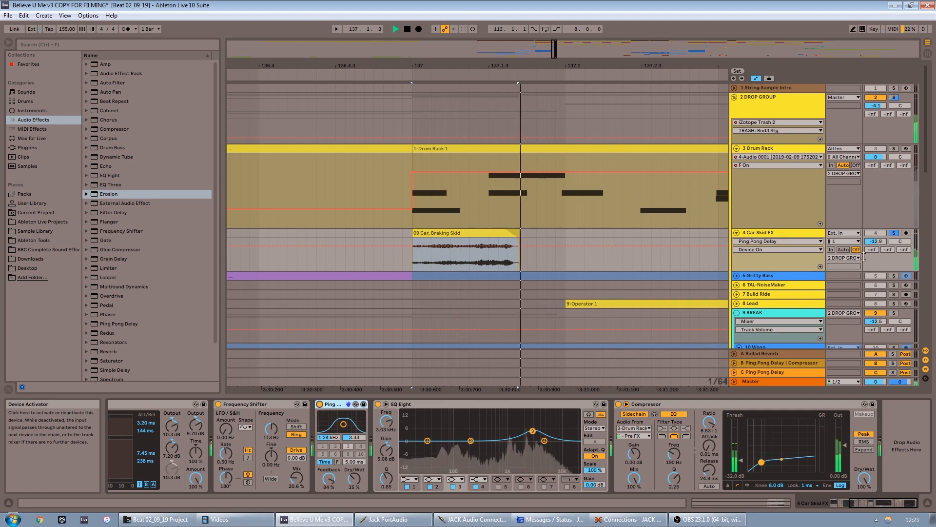
Take Car Skid FX out of solo, stop playback, and survey its clips across the arrangement from bar 137
{"action": "left_click", "coordinate": [894, 234]}
{"action": "key", "text": "space"}
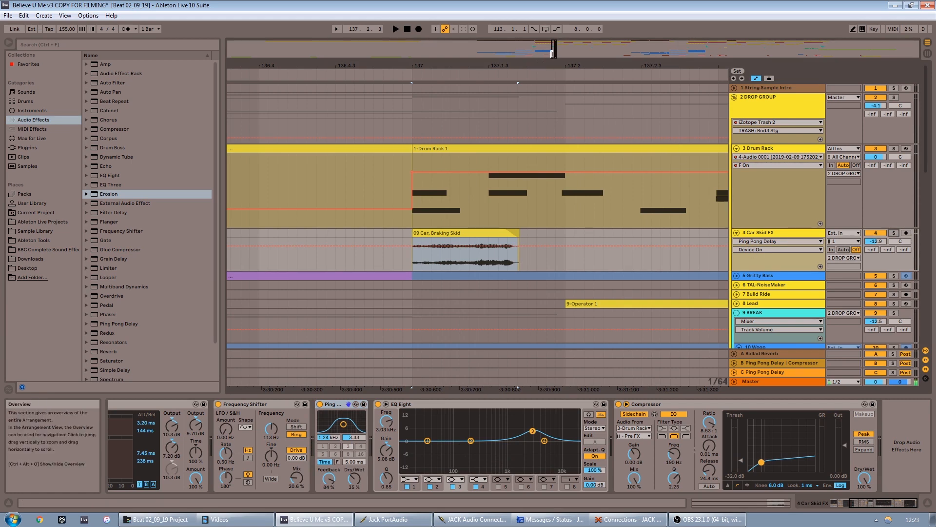
{"action": "left_click_drag", "start_coordinate": [554, 54], "coordinate": [556, 30]}
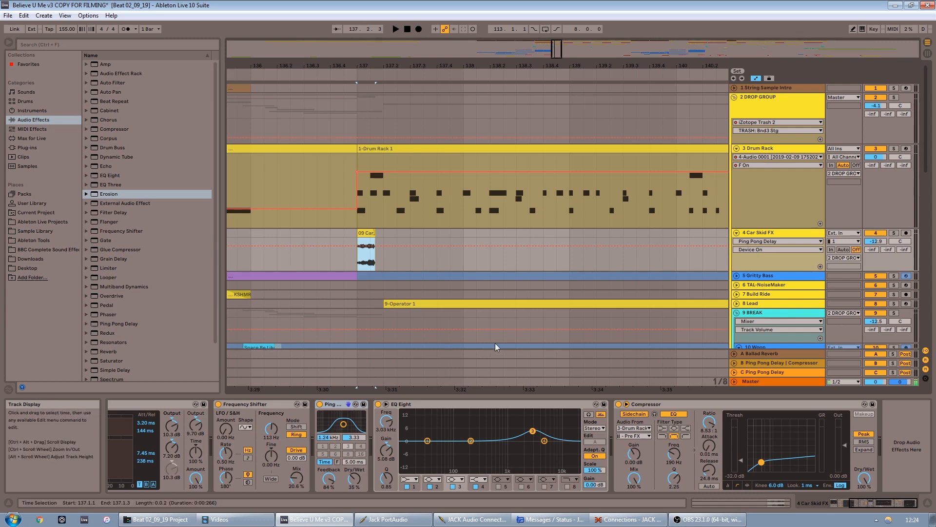
{"action": "mouse_move", "coordinate": [557, 50]}
{"action": "left_mouse_down"}
{"action": "mouse_move", "coordinate": [557, 36]}
{"action": "mouse_move", "coordinate": [556, 63]}
{"action": "mouse_move", "coordinate": [557, 31]}
{"action": "mouse_move", "coordinate": [557, 71]}
{"action": "mouse_move", "coordinate": [562, 20]}
{"action": "mouse_move", "coordinate": [567, 48]}
{"action": "left_mouse_up"}
{"action": "left_click", "coordinate": [386, 264]}
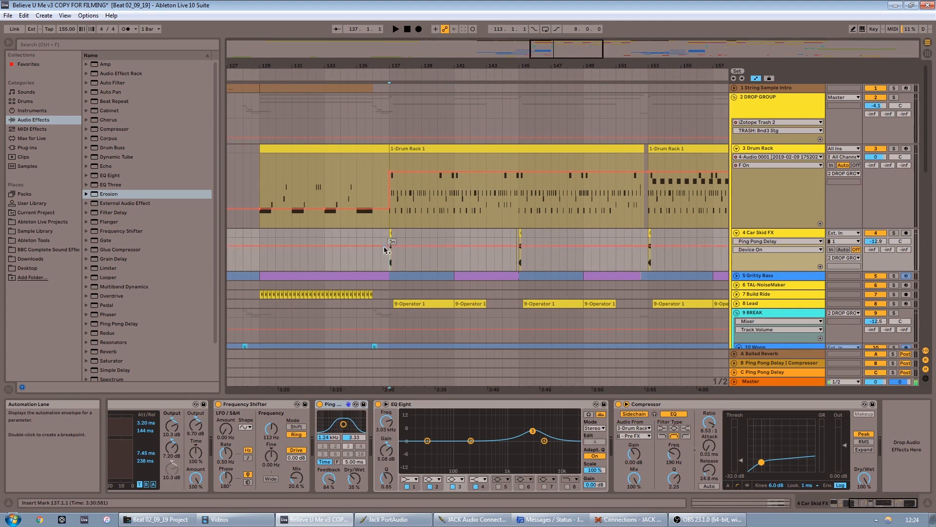
{"action": "left_click_drag", "start_coordinate": [385, 250], "coordinate": [569, 257]}
{"action": "left_click", "coordinate": [591, 254]}
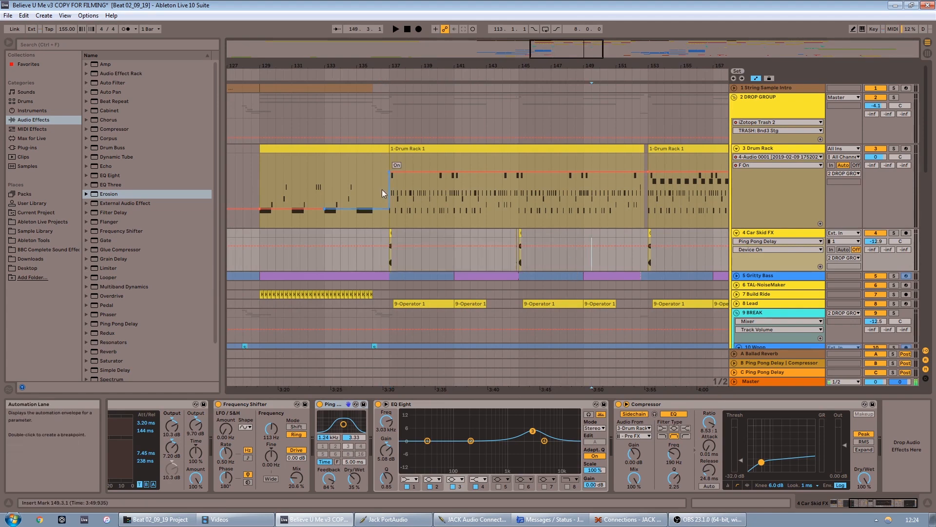
Show the Drum Rack track's devices and audition the track in solo from 137.1.1
{"action": "mouse_move", "coordinate": [537, 49]}
{"action": "left_mouse_down"}
{"action": "mouse_move", "coordinate": [537, 28]}
{"action": "mouse_move", "coordinate": [537, 44]}
{"action": "left_mouse_up"}
{"action": "scroll", "coordinate": [392, 212], "scroll_direction": "down", "scroll_amount": 5}
{"action": "scroll", "coordinate": [391, 213], "scroll_direction": "up", "scroll_amount": 4}
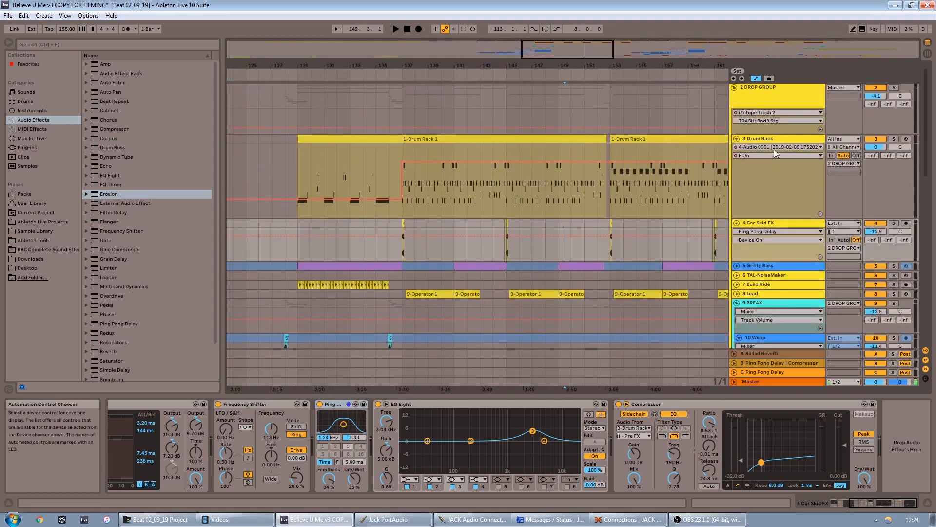
{"action": "left_click", "coordinate": [774, 140]}
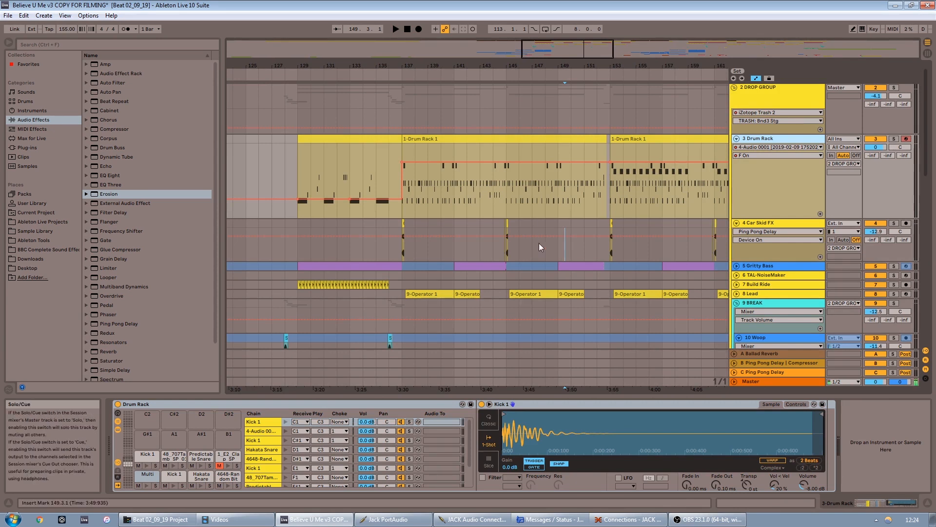
{"action": "left_click", "coordinate": [893, 140]}
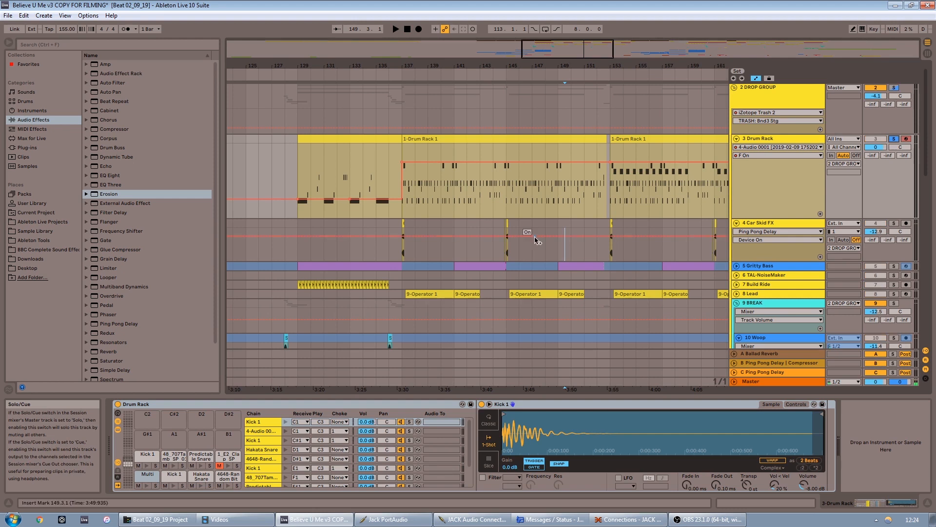
{"action": "left_click", "coordinate": [395, 220]}
{"action": "key", "text": "space"}
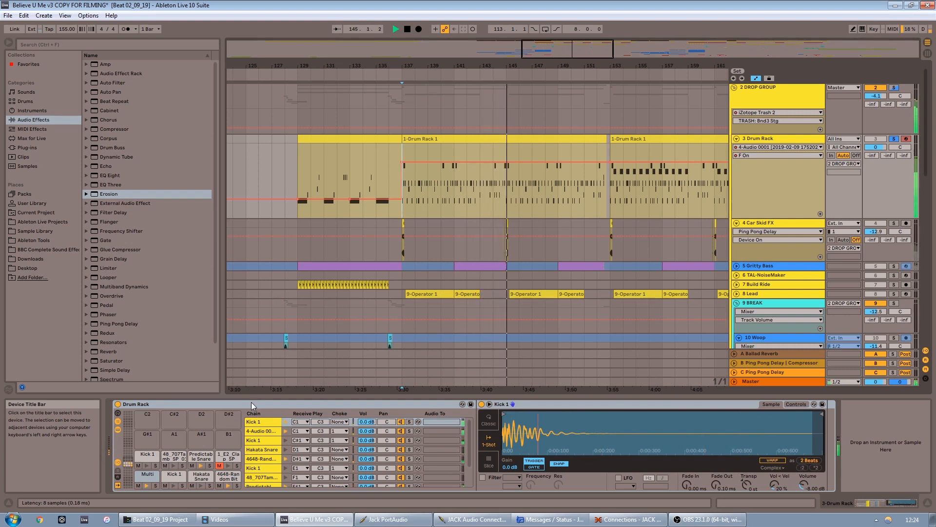
{"action": "key", "text": "space"}
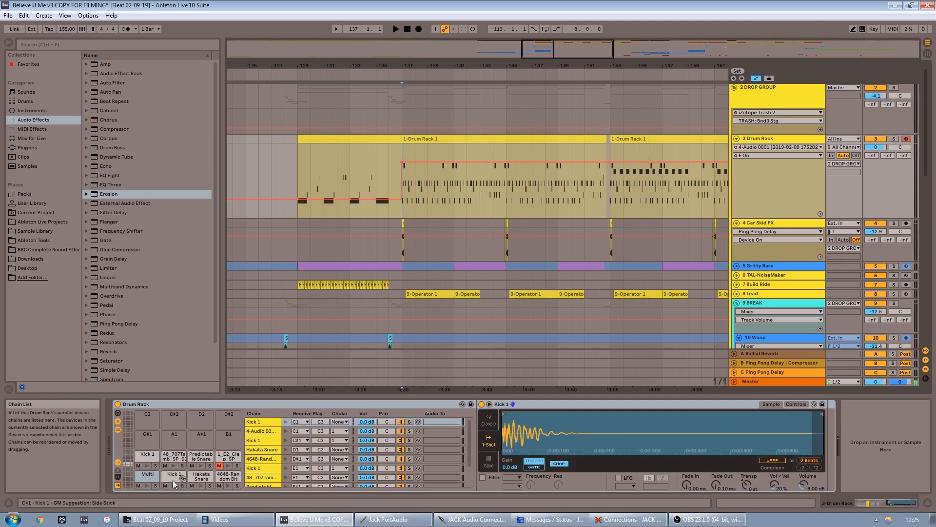
Preview the Drum Rack's Multi pad and look through the devices of its 4-Audio 0001 chain
{"action": "left_click", "coordinate": [144, 476]}
{"action": "left_click", "coordinate": [147, 487]}
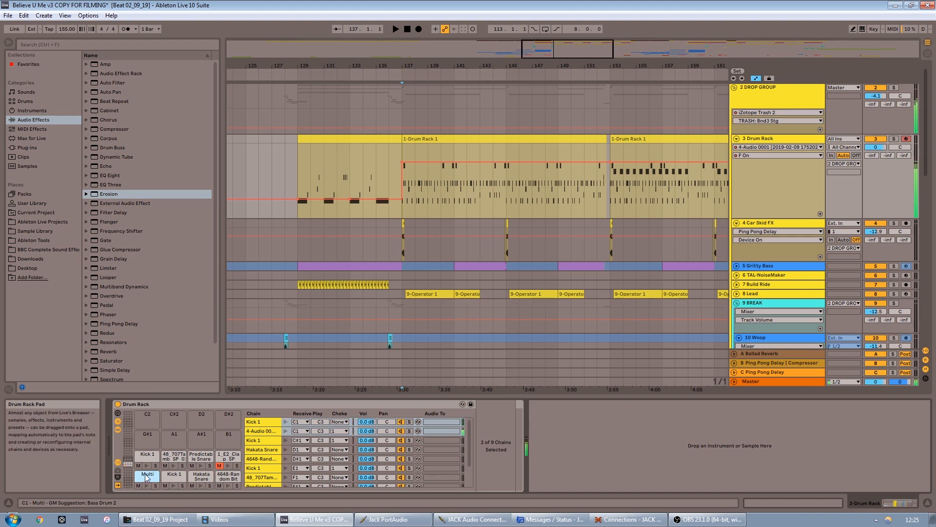
{"action": "left_click", "coordinate": [271, 431]}
{"action": "left_click_drag", "start_coordinate": [424, 66], "coordinate": [433, 95]}
{"action": "left_click", "coordinate": [890, 498]}
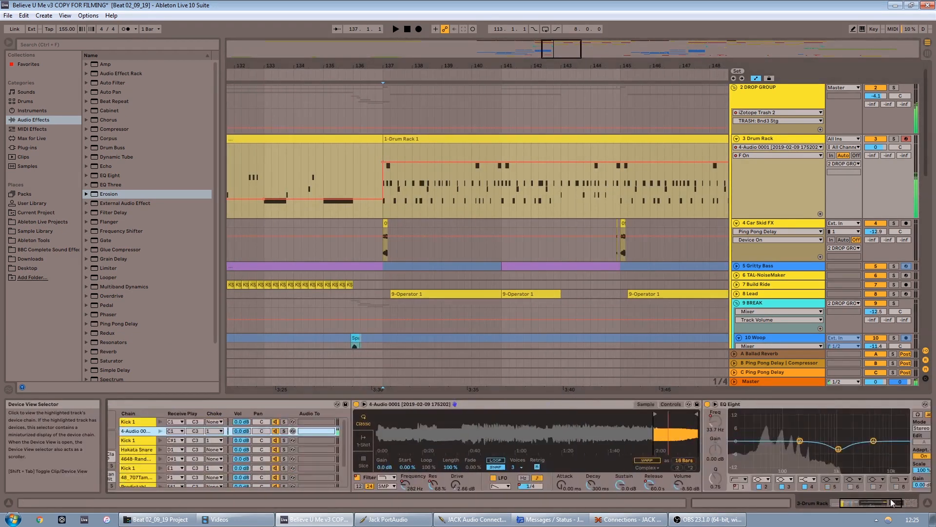
{"action": "left_click_drag", "start_coordinate": [888, 502], "coordinate": [876, 502]}
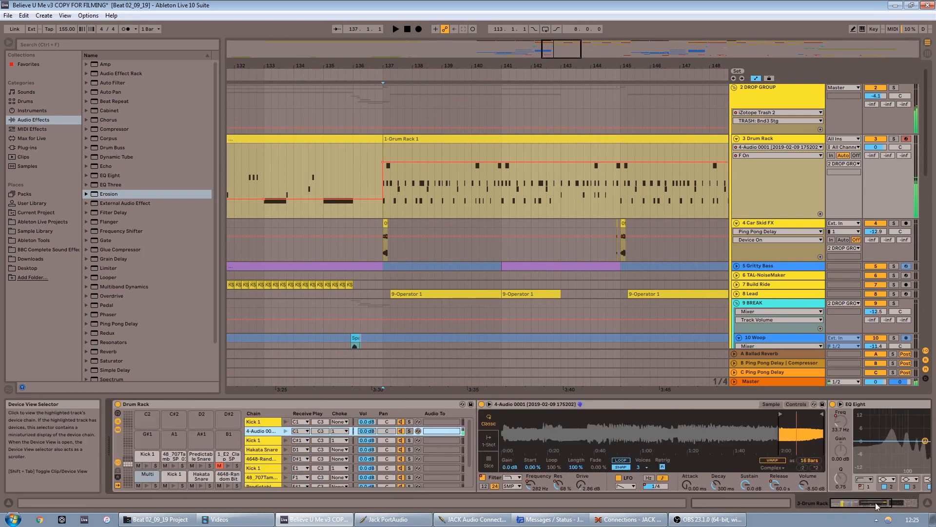
Compare the Kick 1 chain with the 4-Audio 0001 chain, examining the latter's Simpler controls, sample and effects
{"action": "left_click", "coordinate": [258, 422]}
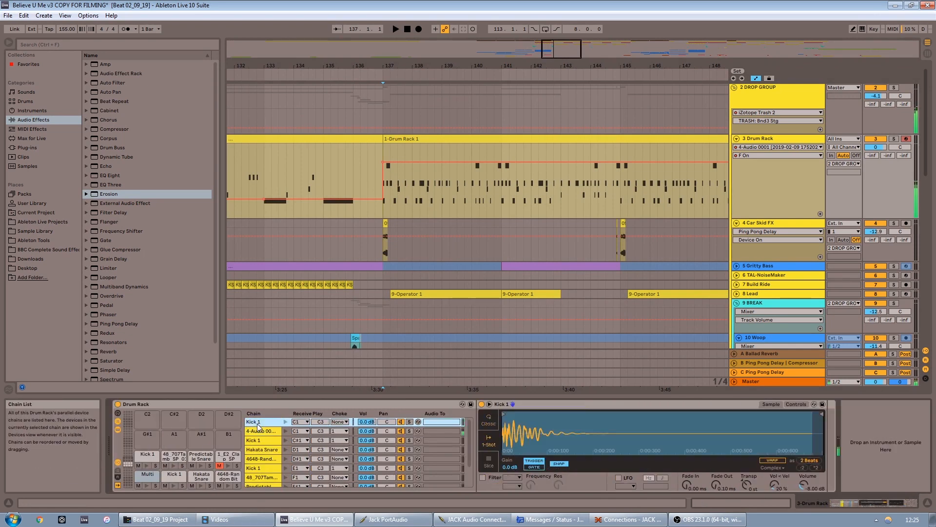
{"action": "left_click", "coordinate": [559, 404]}
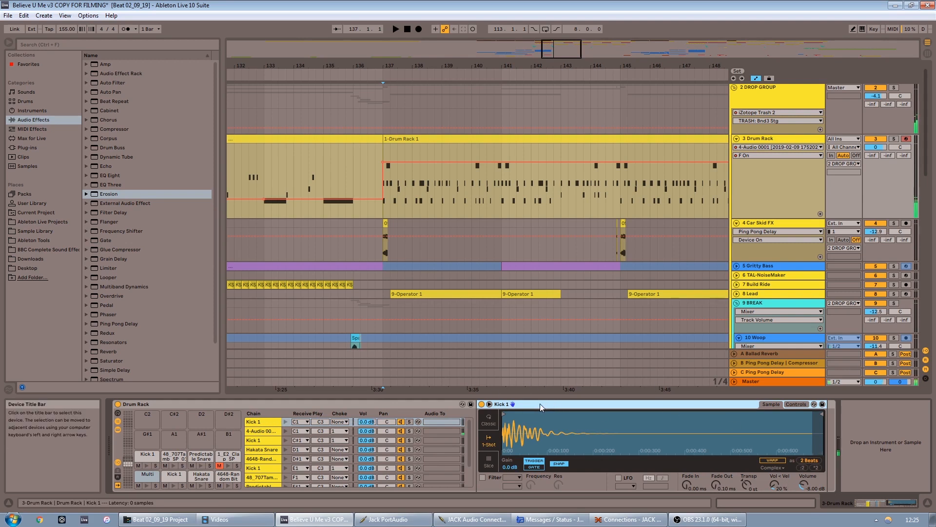
{"action": "left_click", "coordinate": [264, 432]}
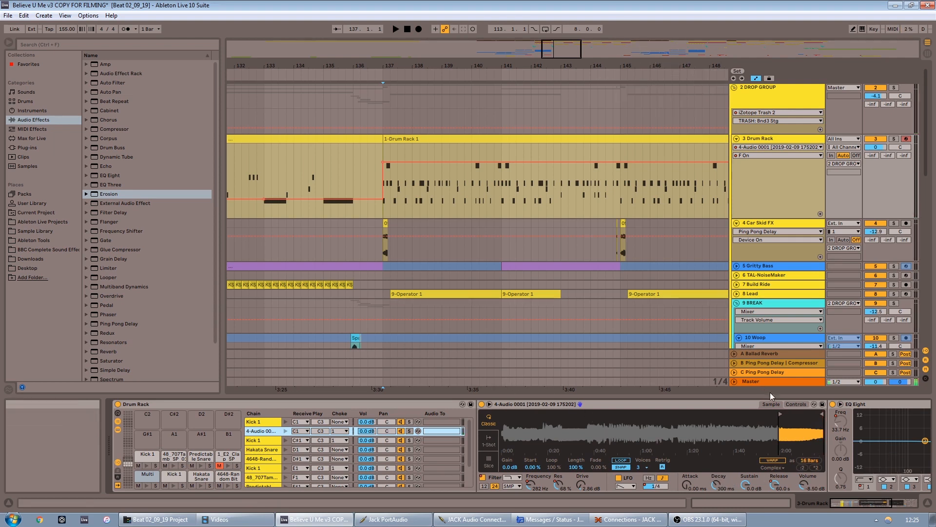
{"action": "left_click", "coordinate": [798, 405]}
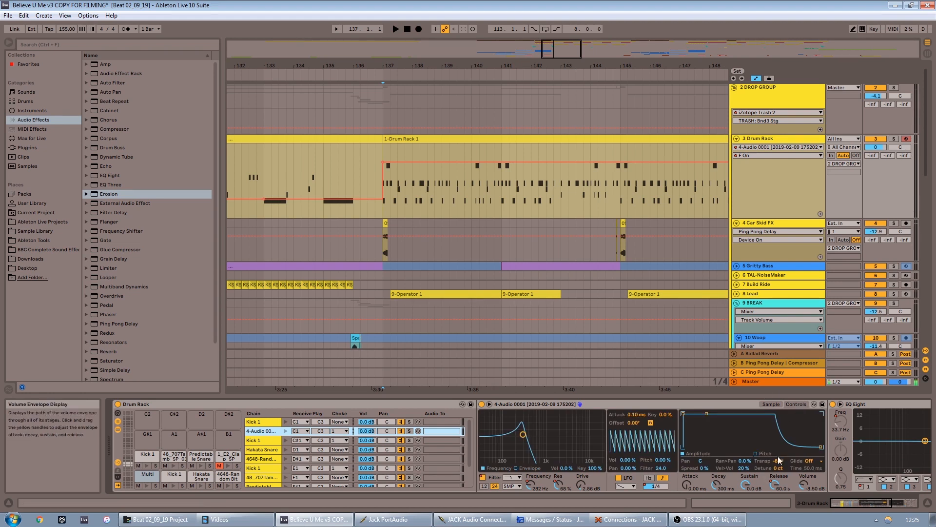
{"action": "left_click", "coordinate": [770, 404]}
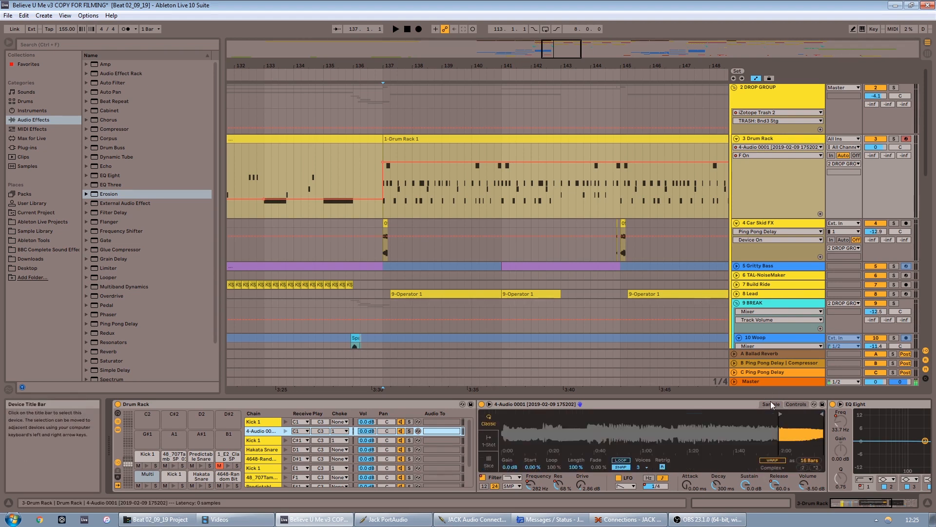
{"action": "left_click", "coordinate": [902, 507]}
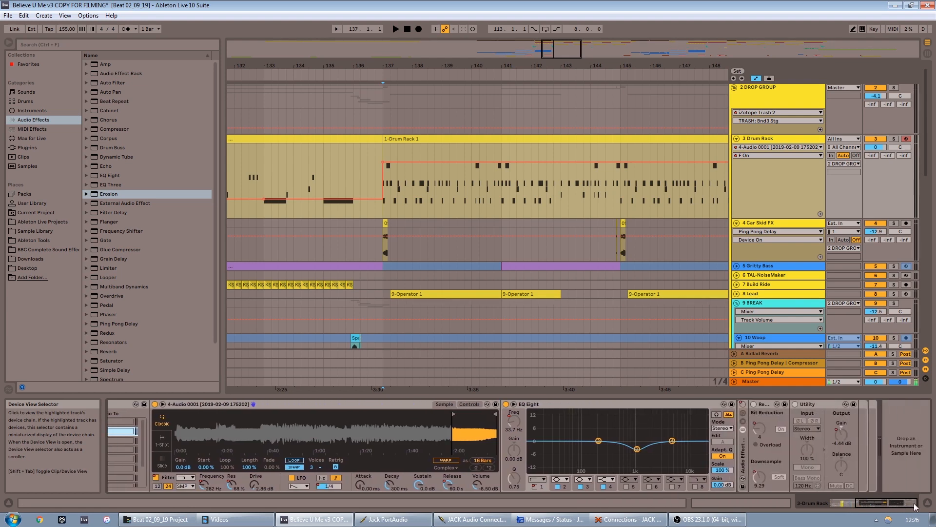
{"action": "left_click_drag", "start_coordinate": [915, 507], "coordinate": [848, 505]}
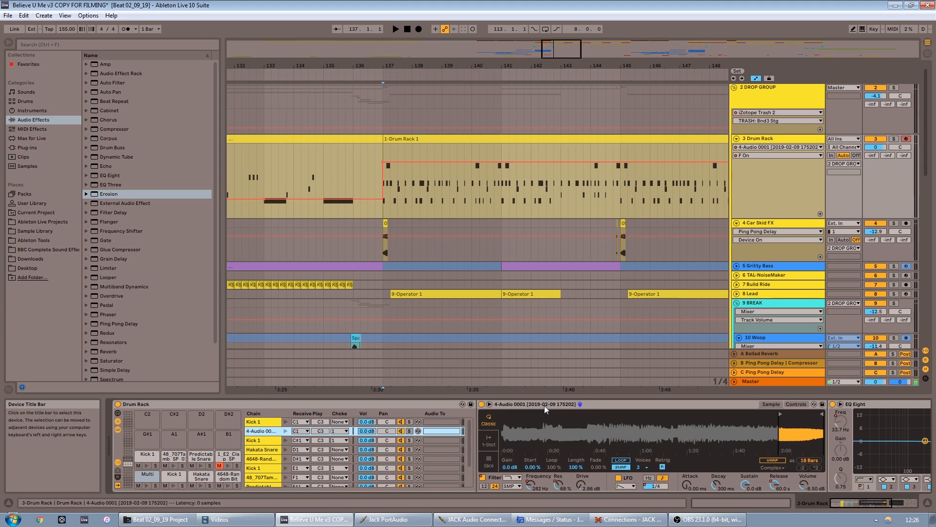
Unfold the 4-Audio 1 track and audition its long clip near bar 61 in solo
{"action": "left_click_drag", "start_coordinate": [264, 65], "coordinate": [259, 29]}
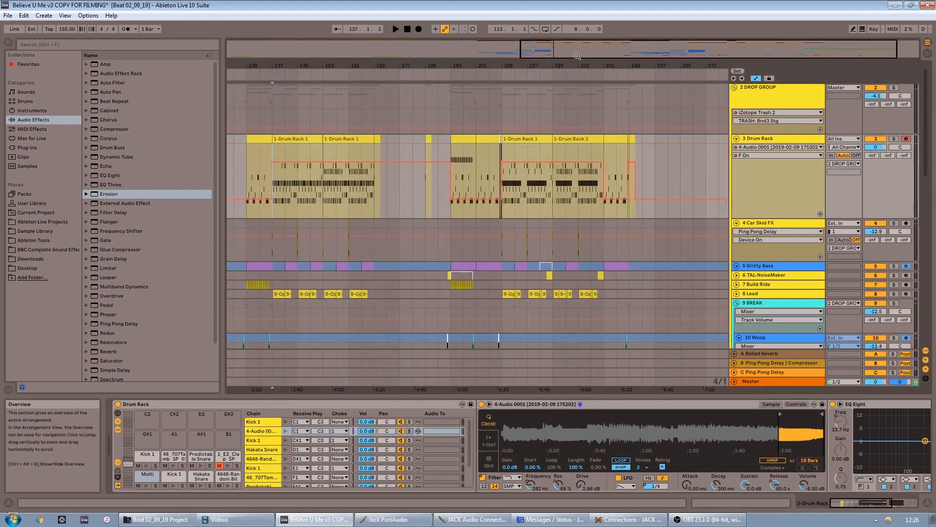
{"action": "left_click_drag", "start_coordinate": [308, 65], "coordinate": [325, 65]}
{"action": "scroll", "coordinate": [298, 126], "scroll_direction": "down", "scroll_amount": 4}
{"action": "scroll", "coordinate": [111, 206], "scroll_direction": "down", "scroll_amount": 3}
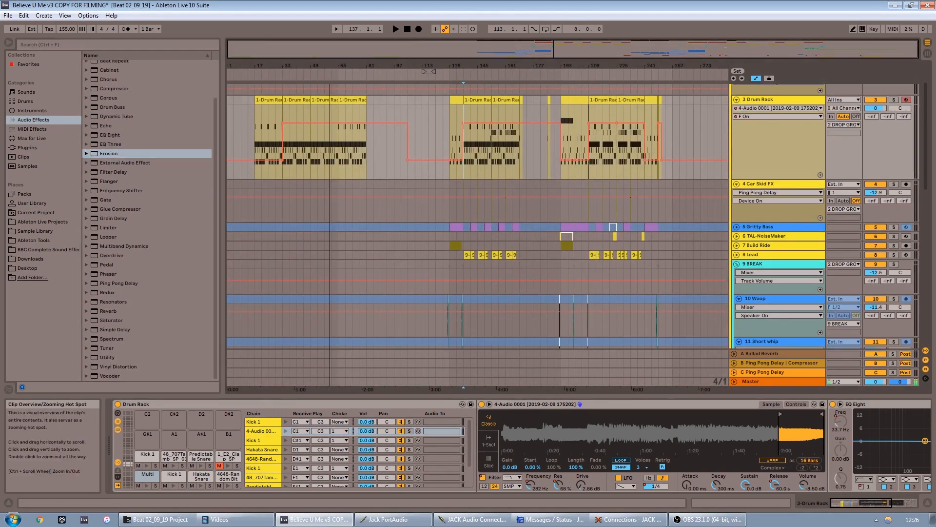
{"action": "scroll", "coordinate": [300, 211], "scroll_direction": "down", "scroll_amount": 5}
{"action": "scroll", "coordinate": [292, 283], "scroll_direction": "down", "scroll_amount": 10}
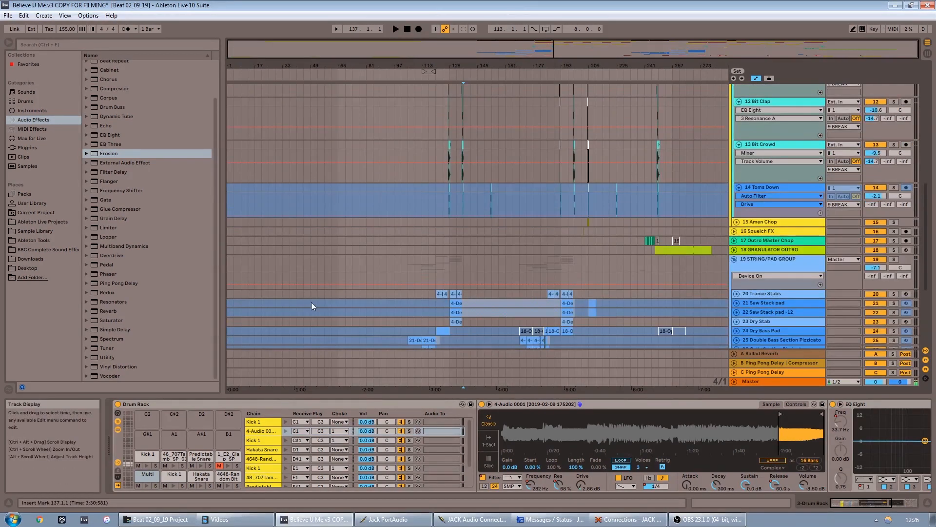
{"action": "scroll", "coordinate": [311, 306], "scroll_direction": "down", "scroll_amount": 1}
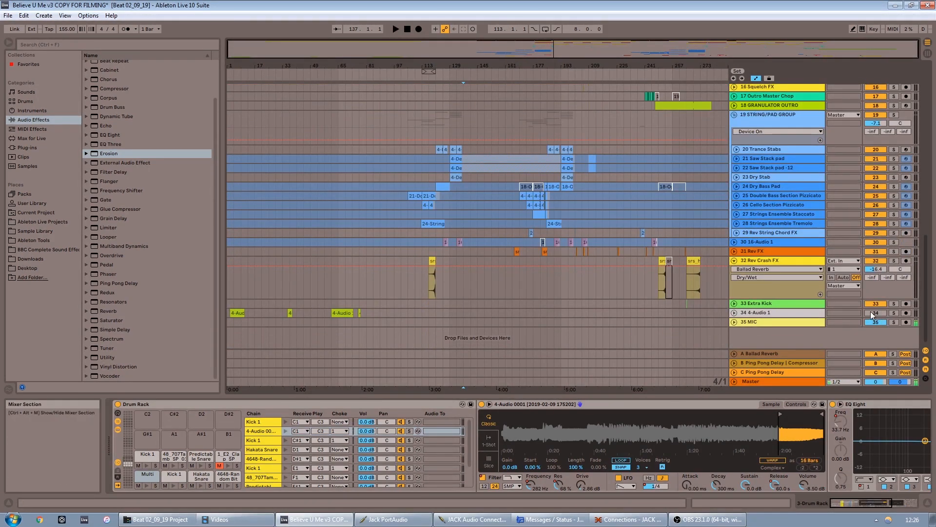
{"action": "left_click", "coordinate": [331, 289]}
{"action": "key", "text": "space"}
{"action": "left_click", "coordinate": [734, 313]}
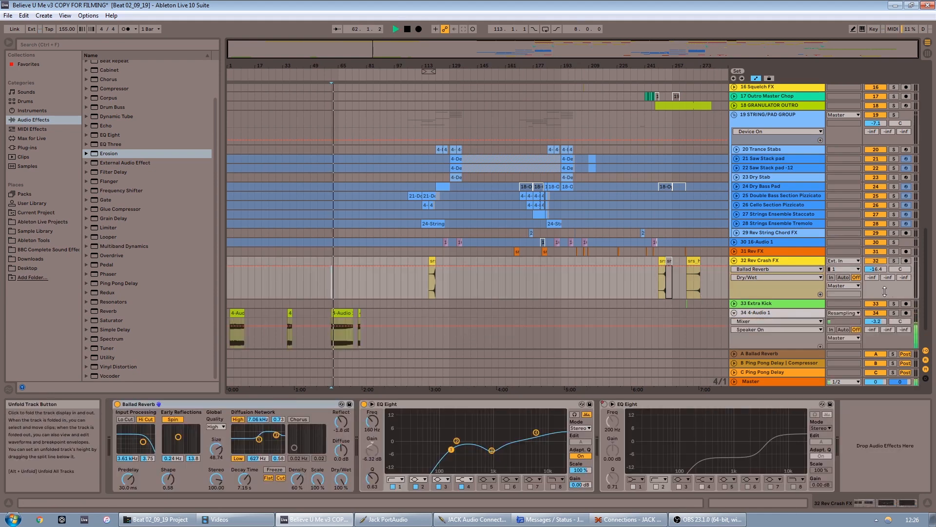
{"action": "left_click", "coordinate": [898, 307]}
{"action": "left_click", "coordinate": [896, 314]}
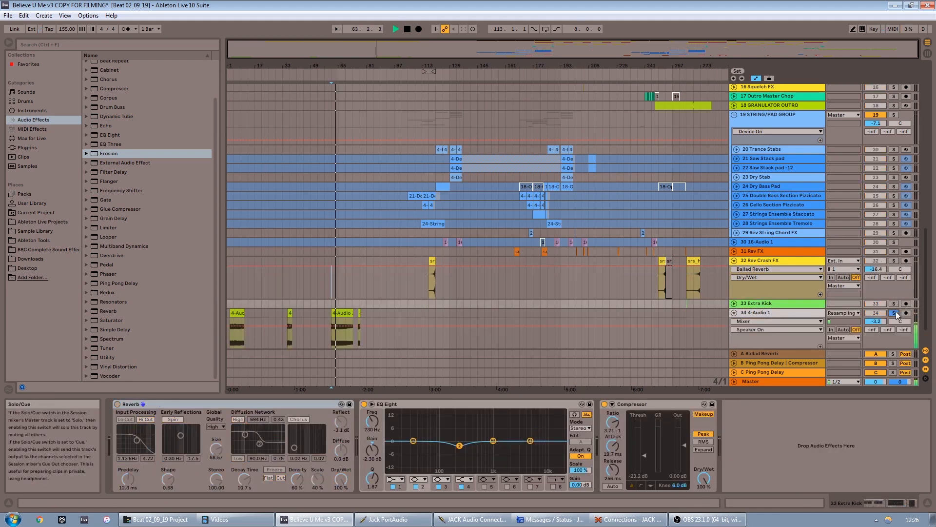
Audition the other recorded clips on the 4-Audio 1 track, ending with the first one, and turn off its solo
{"action": "key", "text": "space"}
{"action": "left_click", "coordinate": [360, 313]}
{"action": "left_click", "coordinate": [359, 313]}
{"action": "key", "text": "space"}
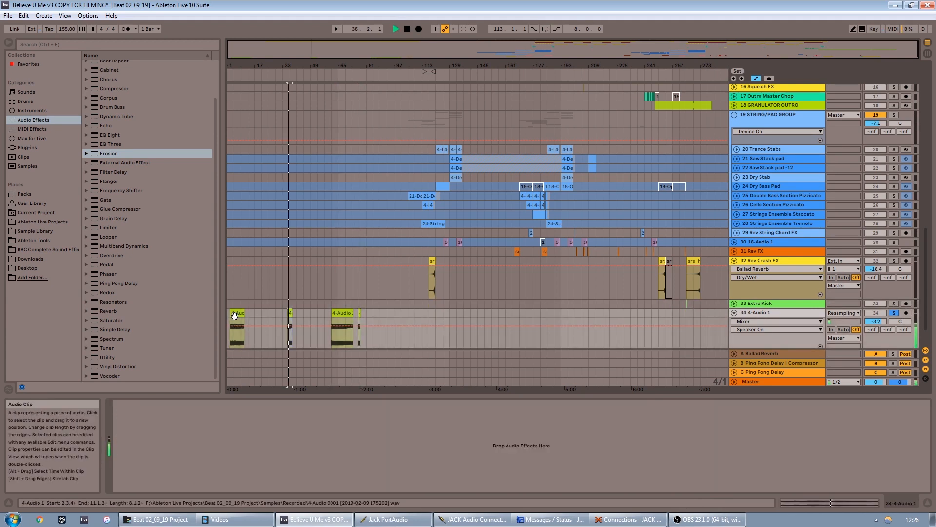
{"action": "key", "text": "space"}
{"action": "key", "text": "space"}
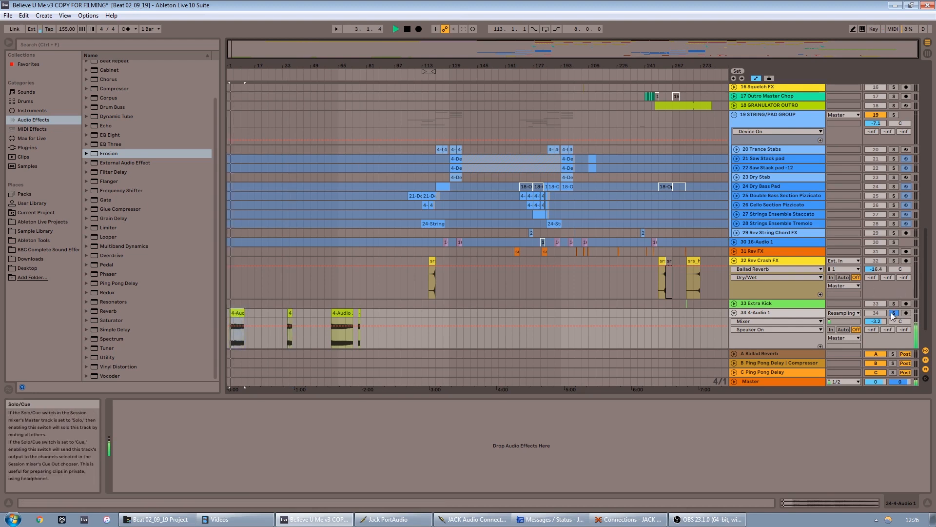
{"action": "left_click", "coordinate": [893, 314]}
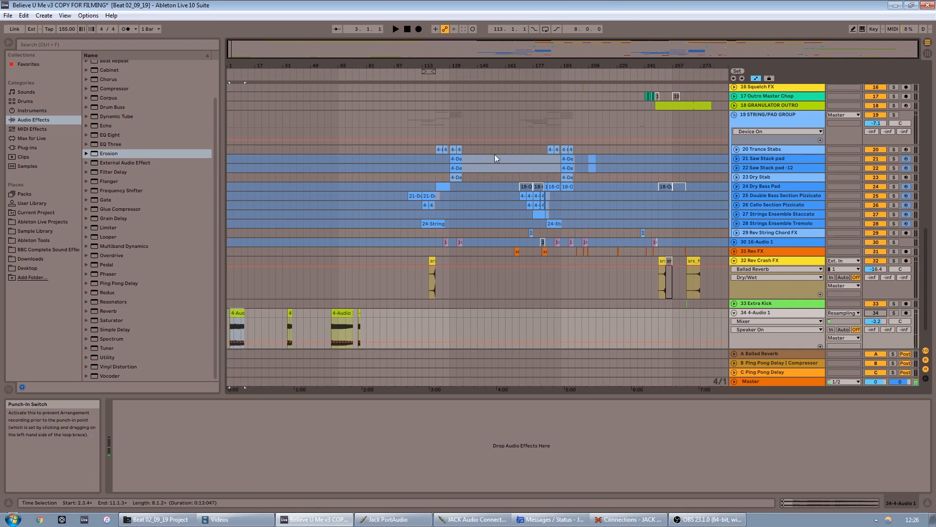
Fold the BREAK group and Car Skid FX track, and bring the Drum Rack track's devices back up
{"action": "scroll", "coordinate": [649, 214], "scroll_direction": "down", "scroll_amount": 1}
{"action": "scroll", "coordinate": [663, 213], "scroll_direction": "up", "scroll_amount": 2}
{"action": "scroll", "coordinate": [660, 218], "scroll_direction": "up", "scroll_amount": 8}
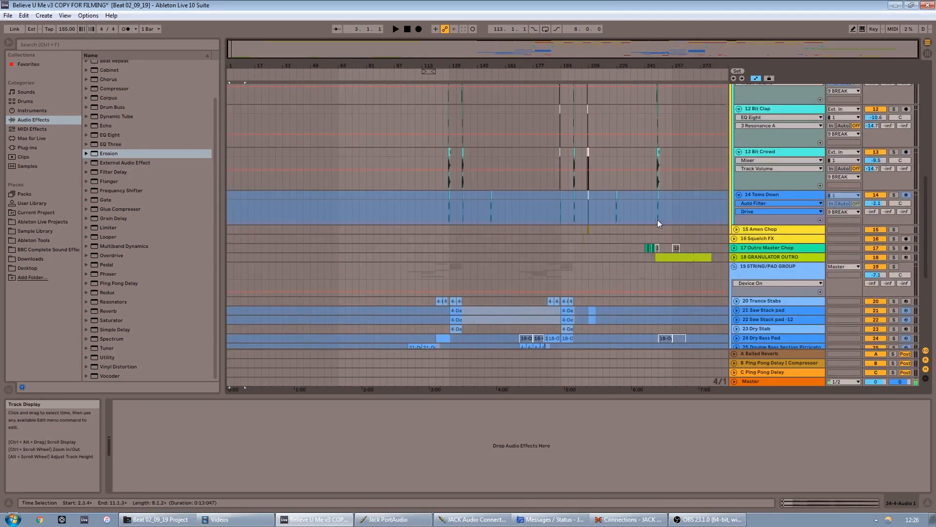
{"action": "left_click", "coordinate": [741, 179]}
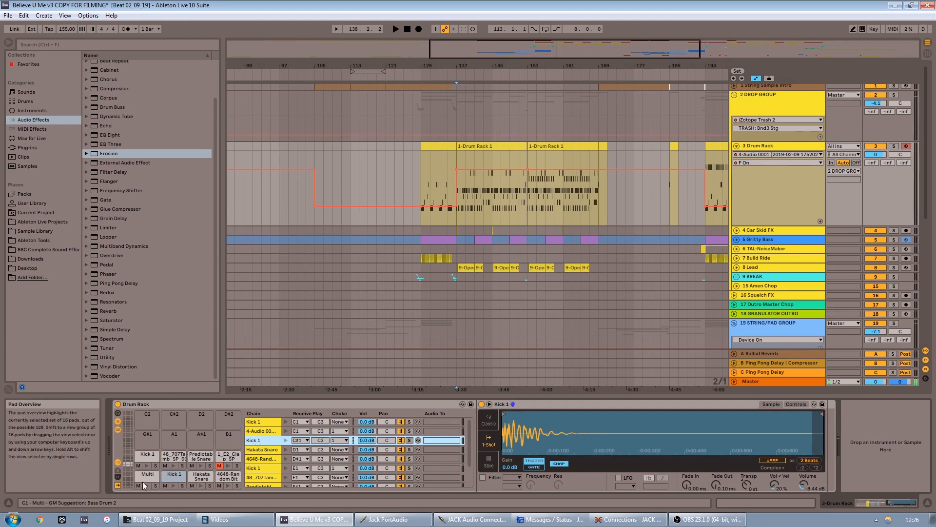
Switch between the Drum Rack's first Kick 1 chain and its 4-Audio 0001 chain to compare the layered samples
{"action": "left_click", "coordinate": [262, 431]}
{"action": "left_click", "coordinate": [264, 423]}
{"action": "left_click", "coordinate": [264, 430]}
{"action": "left_click", "coordinate": [264, 424]}
{"action": "left_click", "coordinate": [270, 432]}
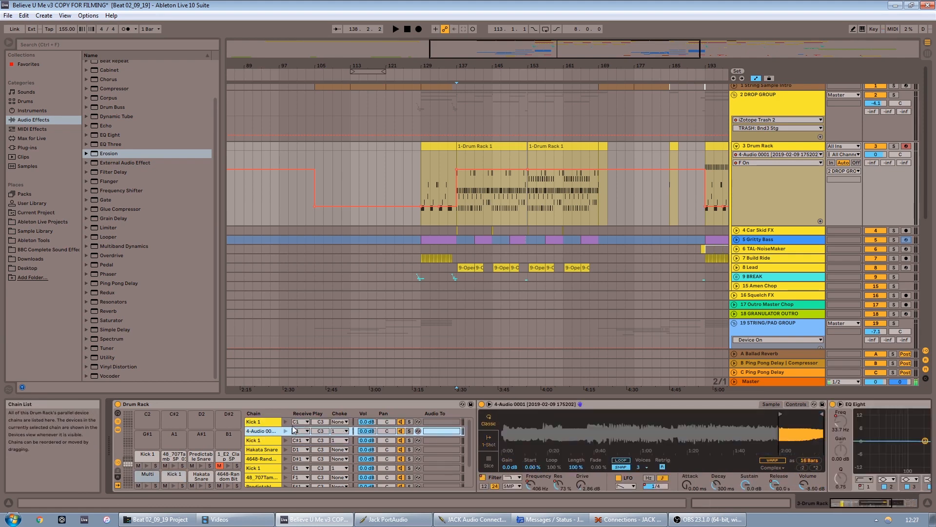
Toggle the Drum Rack's input/output section off and back on
{"action": "left_click", "coordinate": [119, 464]}
{"action": "left_click", "coordinate": [119, 464]}
{"action": "left_click", "coordinate": [118, 465]}
{"action": "left_click", "coordinate": [119, 464]}
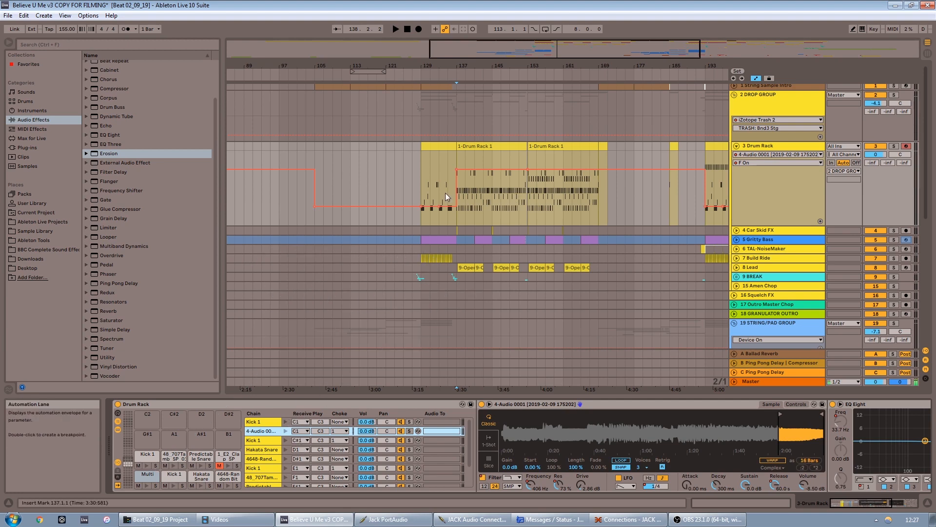
Preview the Hakata Snare pad and show the Church reverb and EQ Eight in its chain
{"action": "left_click", "coordinate": [201, 477]}
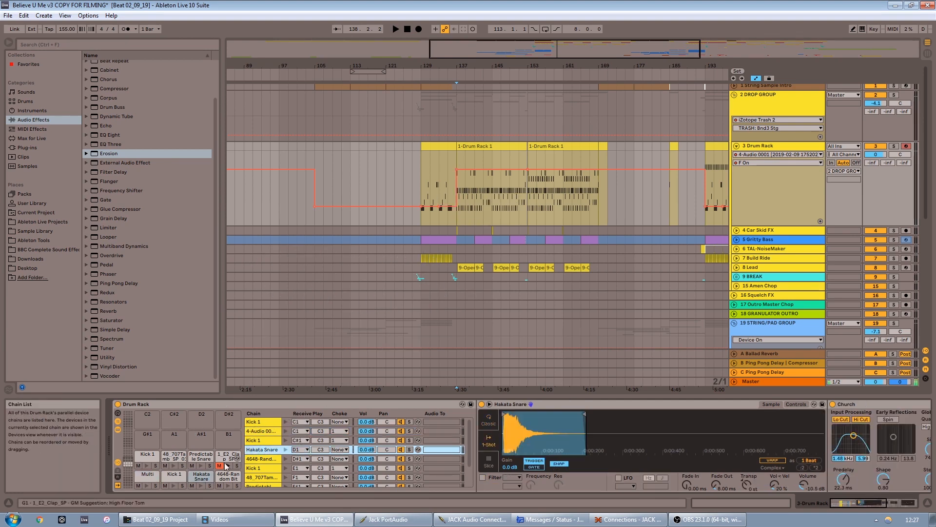
{"action": "left_click", "coordinate": [200, 485]}
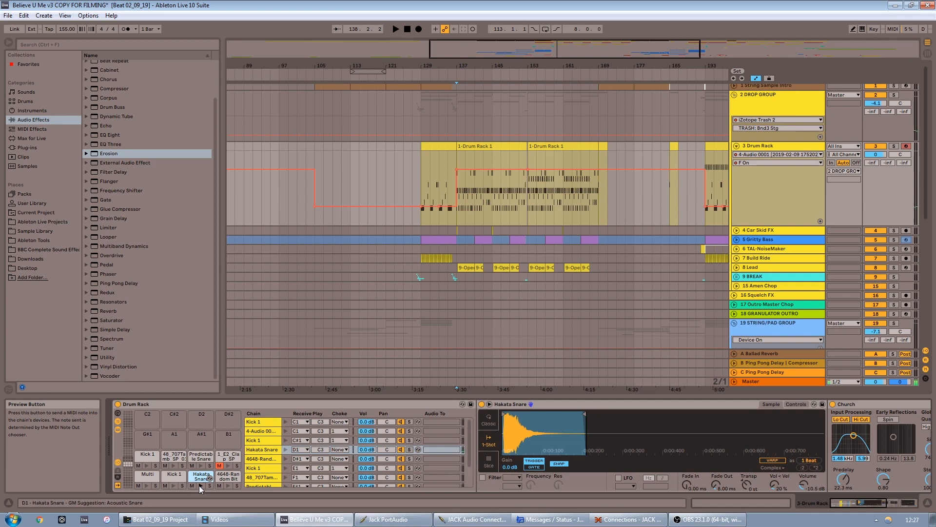
{"action": "left_click_drag", "start_coordinate": [849, 504], "coordinate": [876, 510]}
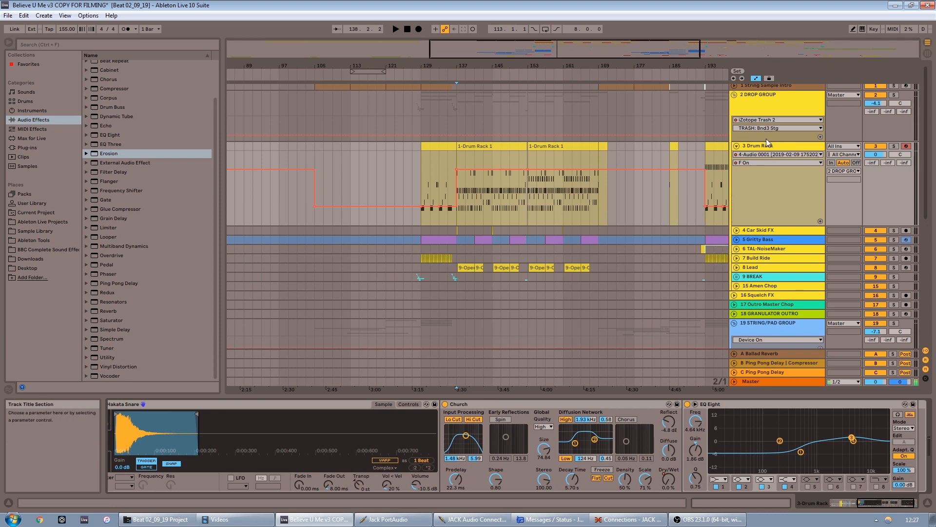
Display the Church reverb's Dry/Wet automation on the Drum Rack track and play the drums from bar 153
{"action": "left_click", "coordinate": [759, 154]}
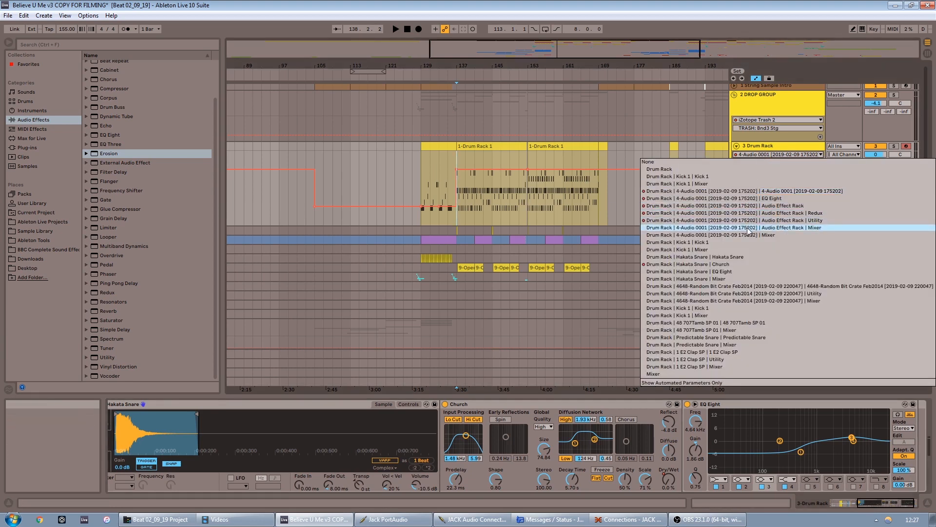
{"action": "left_click", "coordinate": [739, 264]}
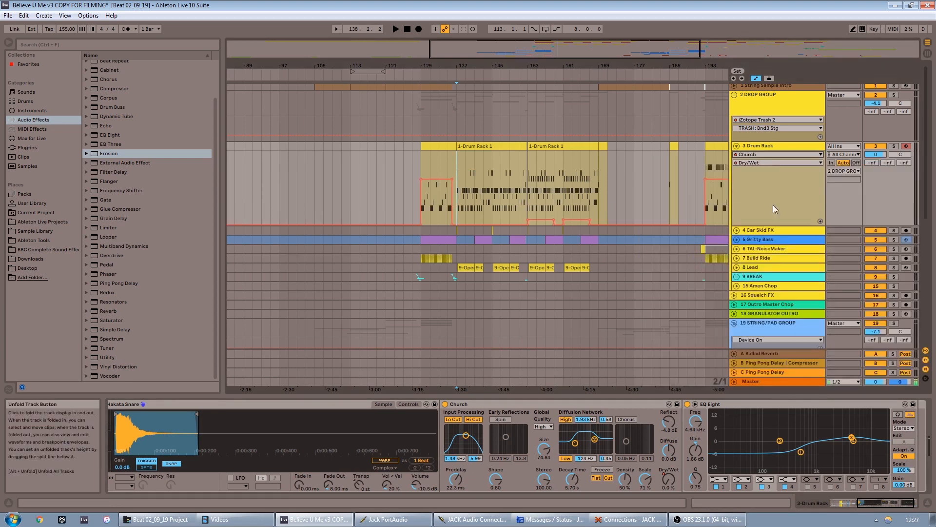
{"action": "left_click", "coordinate": [526, 203]}
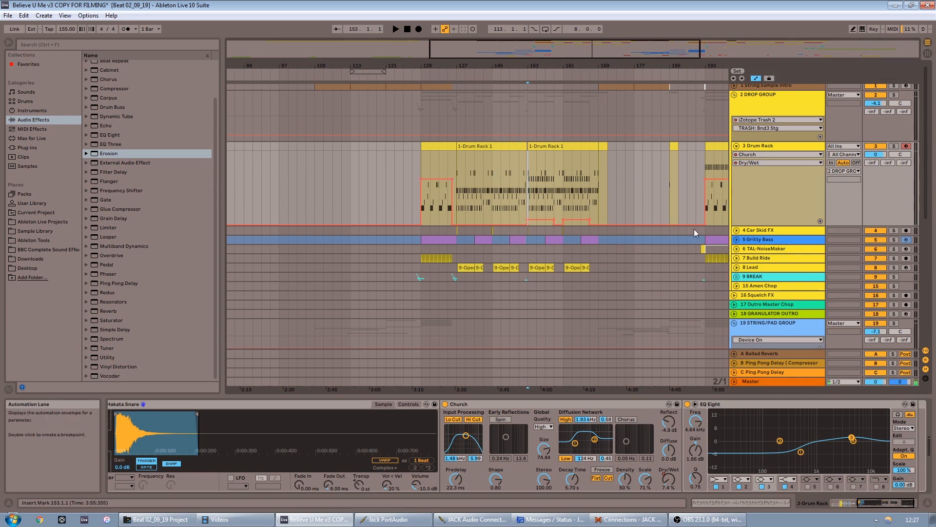
{"action": "key", "text": "space"}
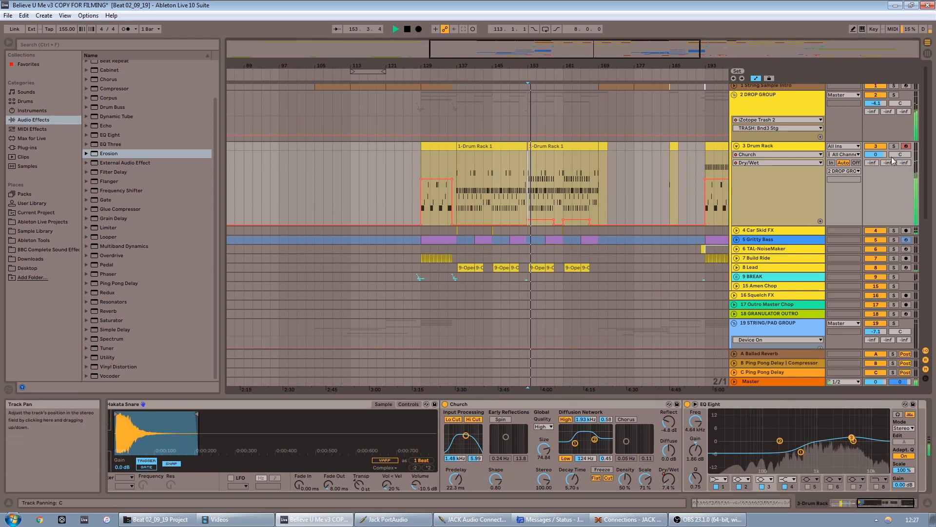
{"action": "key", "text": "space"}
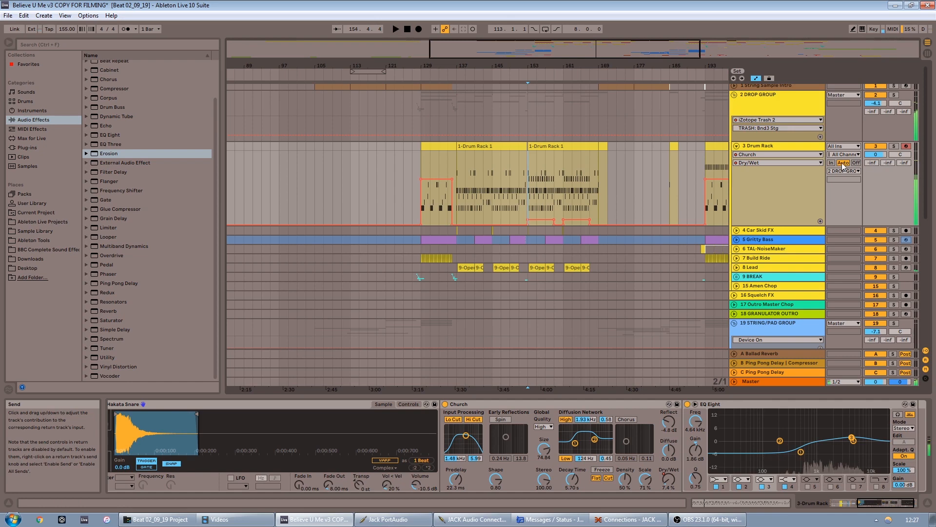
Place the insert mark at bar 137 and zoom into the sample of the Drum Rack's 4648-Random Bit Crate pad
{"action": "left_click", "coordinate": [457, 164]}
{"action": "left_click_drag", "start_coordinate": [886, 502], "coordinate": [703, 477]}
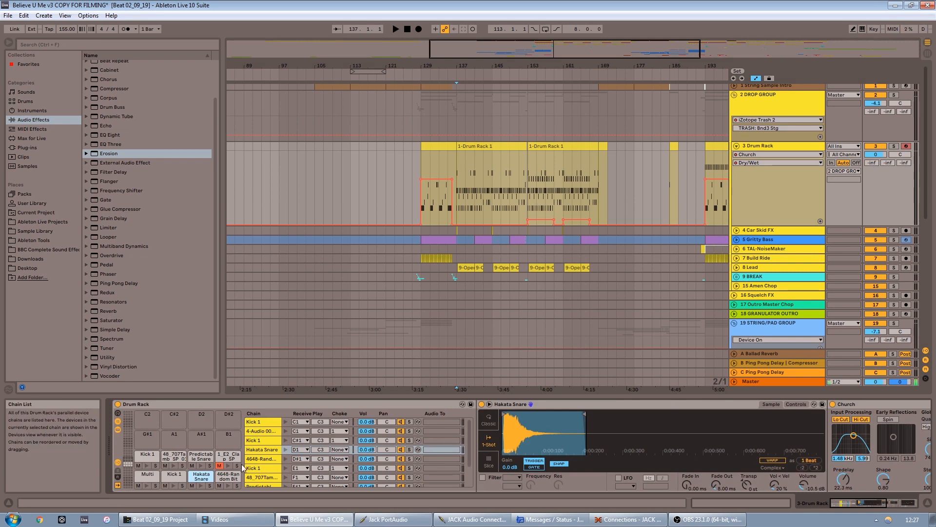
{"action": "left_click", "coordinate": [228, 476]}
{"action": "left_click", "coordinate": [916, 501]}
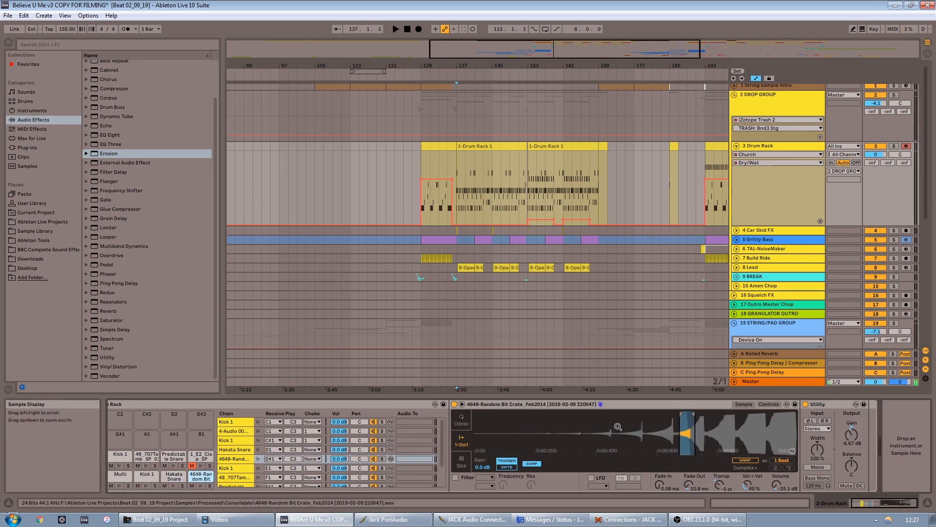
{"action": "left_click_drag", "start_coordinate": [630, 429], "coordinate": [624, 476]}
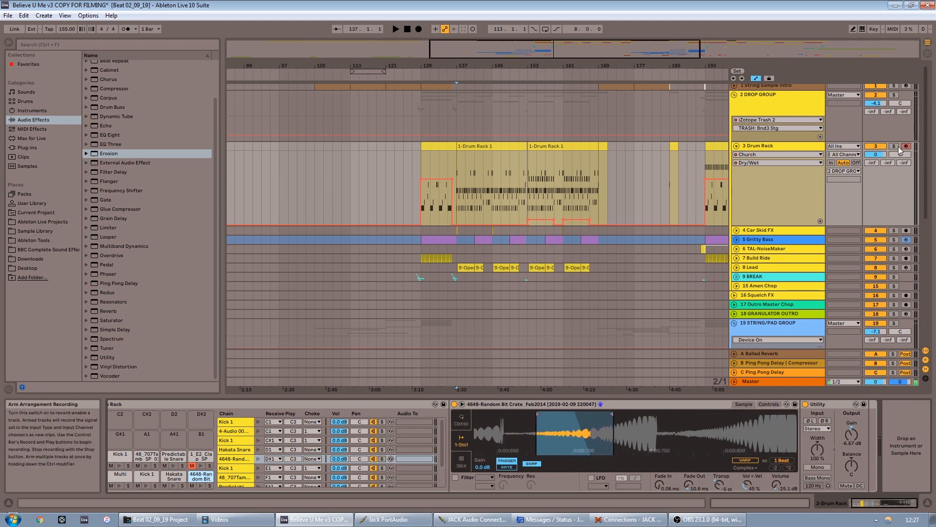
Solo the 4648-Random Bit Crate pad and audition it in short passes from bar 137
{"action": "left_click", "coordinate": [210, 486]}
{"action": "key", "text": "space"}
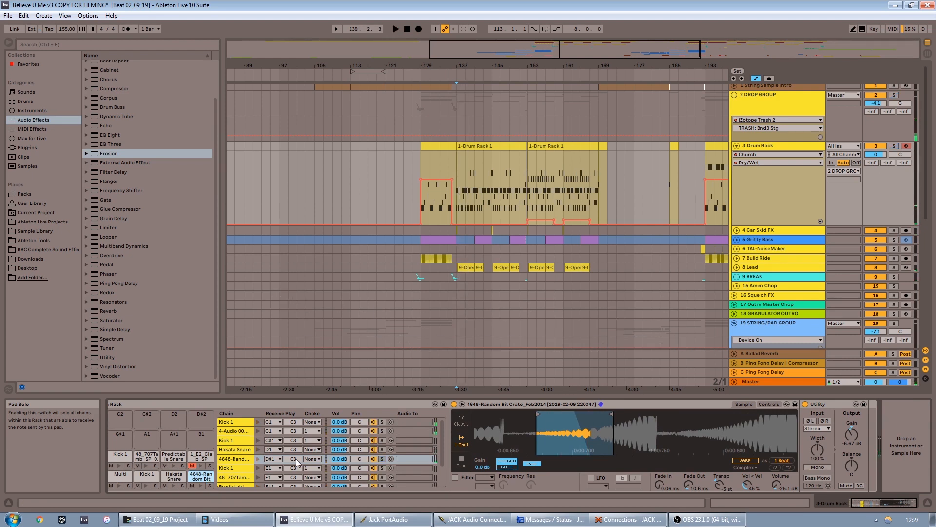
{"action": "key", "text": "space"}
{"action": "key", "text": "space"}
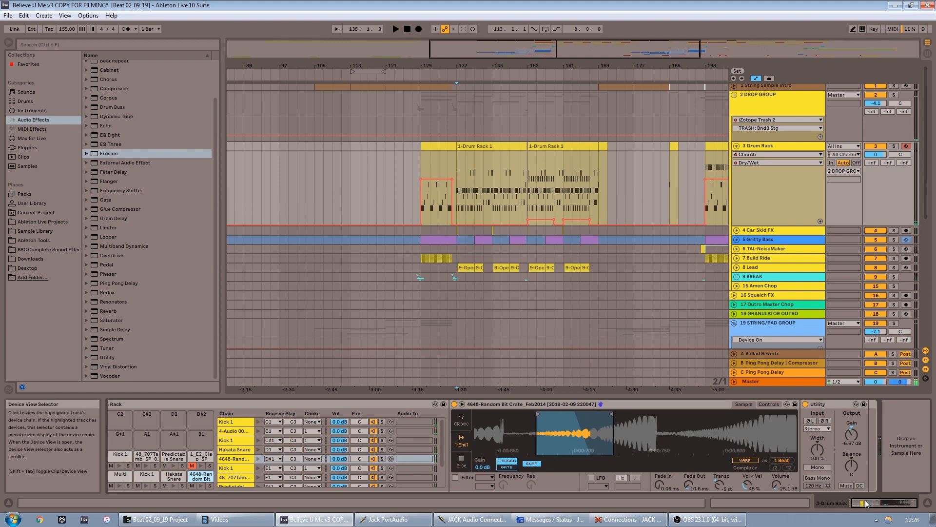
Set the insert mark at bar 137 again and preview the upper Kick 1 and 48_707Tamb SP 01 pads
{"action": "left_click_drag", "start_coordinate": [461, 48], "coordinate": [466, 41]}
{"action": "left_click", "coordinate": [413, 167]}
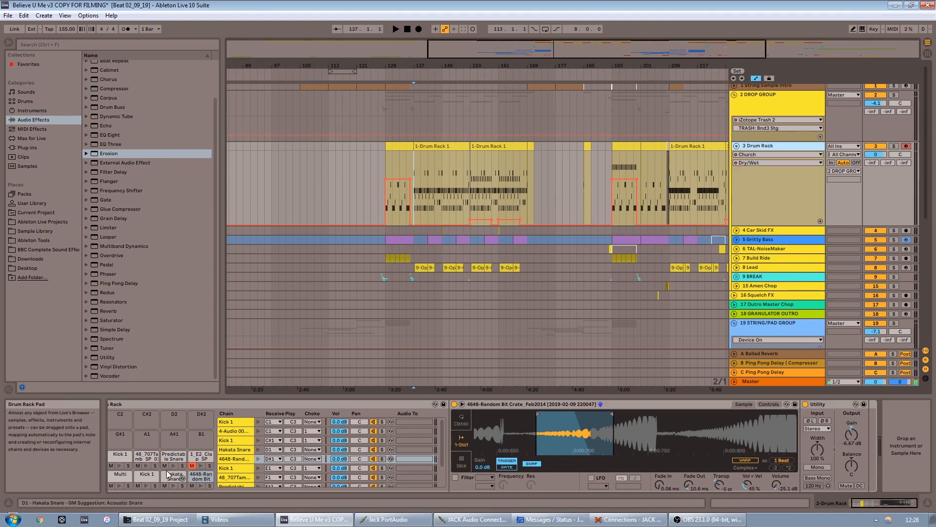
{"action": "left_click", "coordinate": [443, 156]}
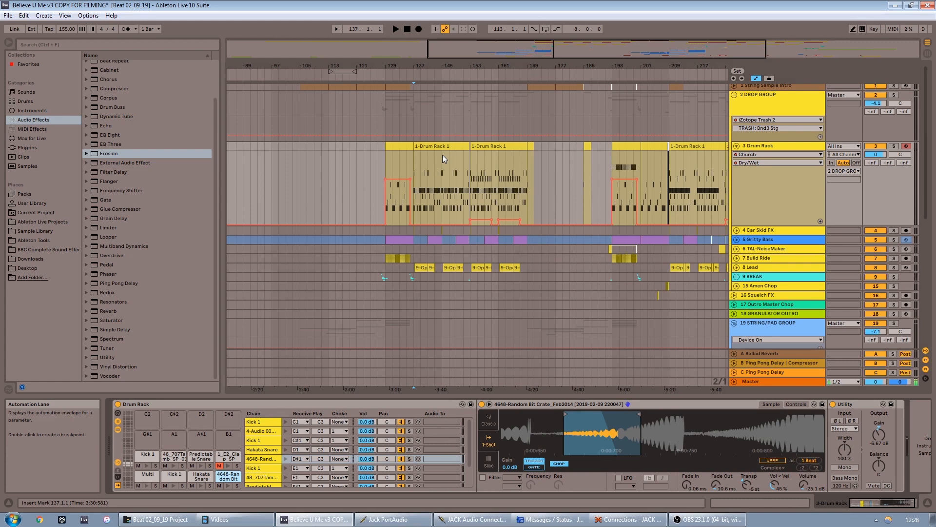
{"action": "left_click", "coordinate": [146, 466]}
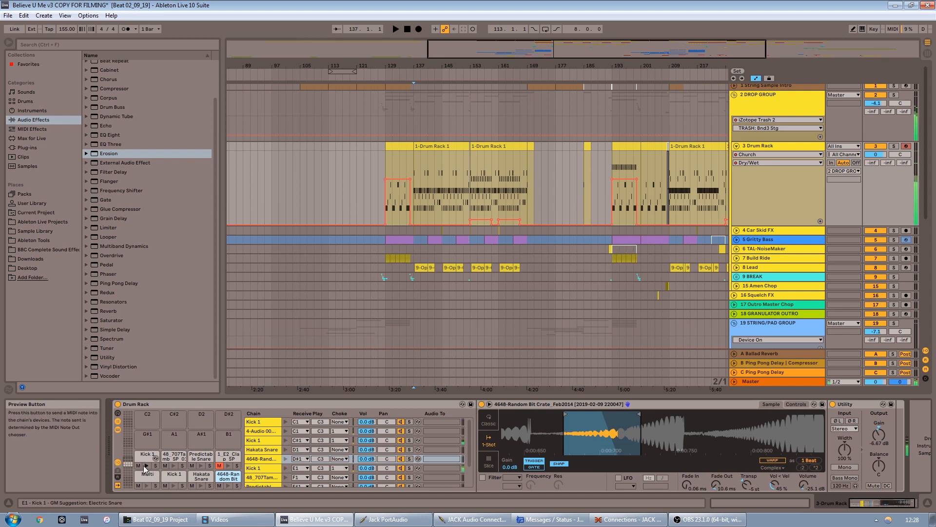
{"action": "left_click", "coordinate": [174, 466]}
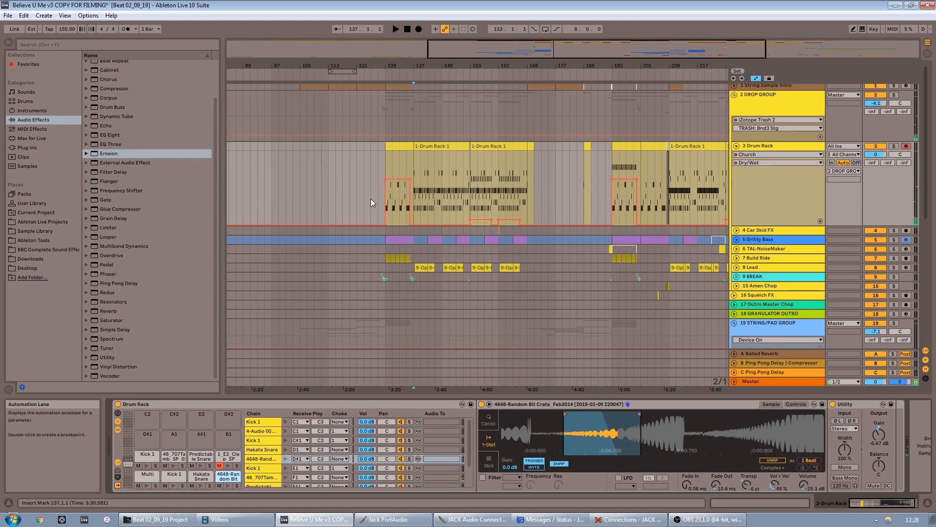
Play the drums briefly from bar 153 and show the Predictable Snare pad's sample
{"action": "left_click", "coordinate": [476, 174]}
{"action": "key", "text": "space"}
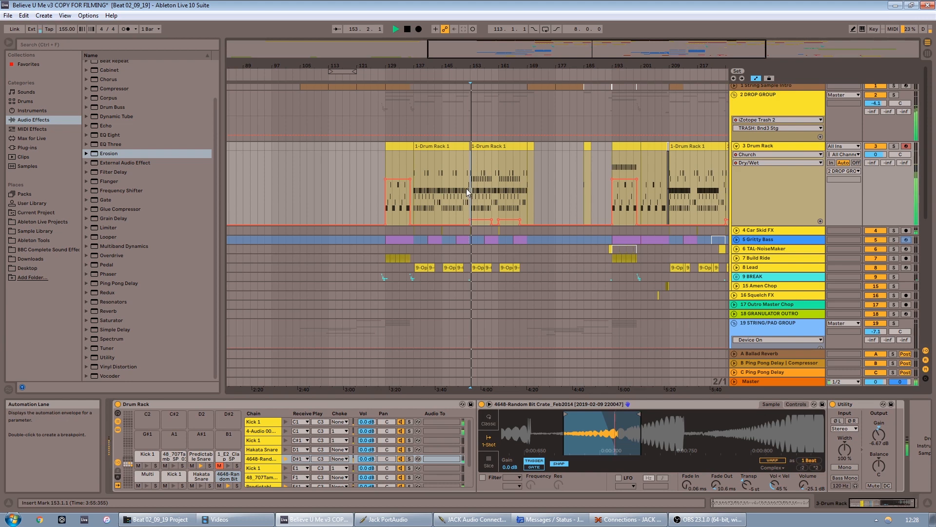
{"action": "key", "text": "space"}
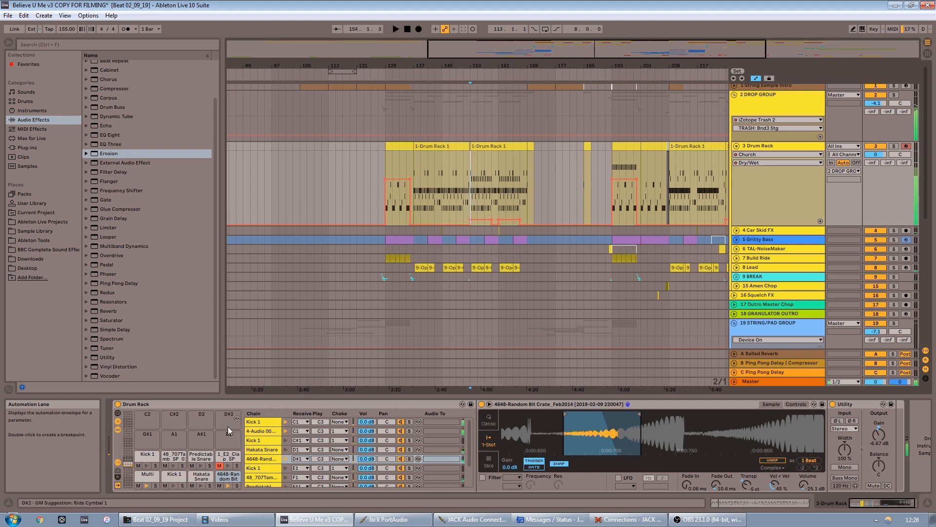
{"action": "left_click", "coordinate": [199, 460]}
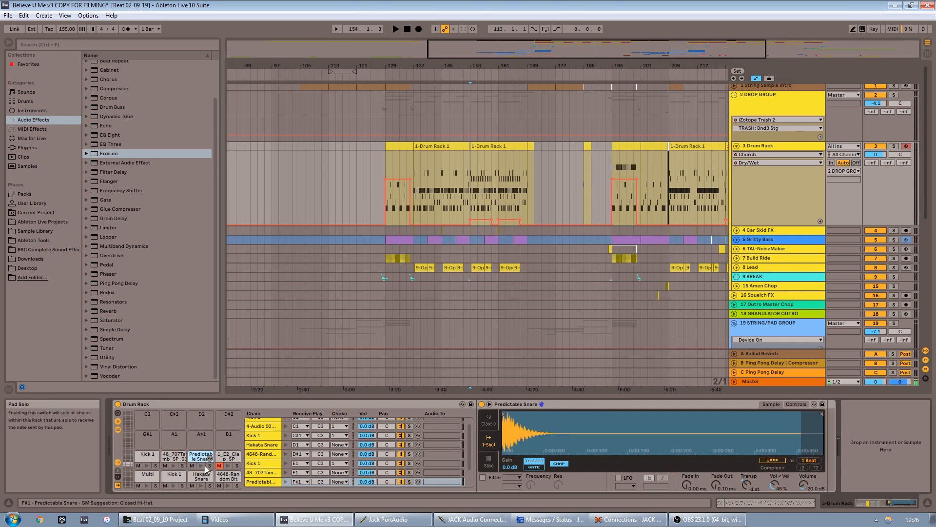
Open the Multi pad's 4-Audio 0001 chain and view its EQ Eight, Redux and Utility devices
{"action": "left_click_drag", "start_coordinate": [600, 57], "coordinate": [601, 81]}
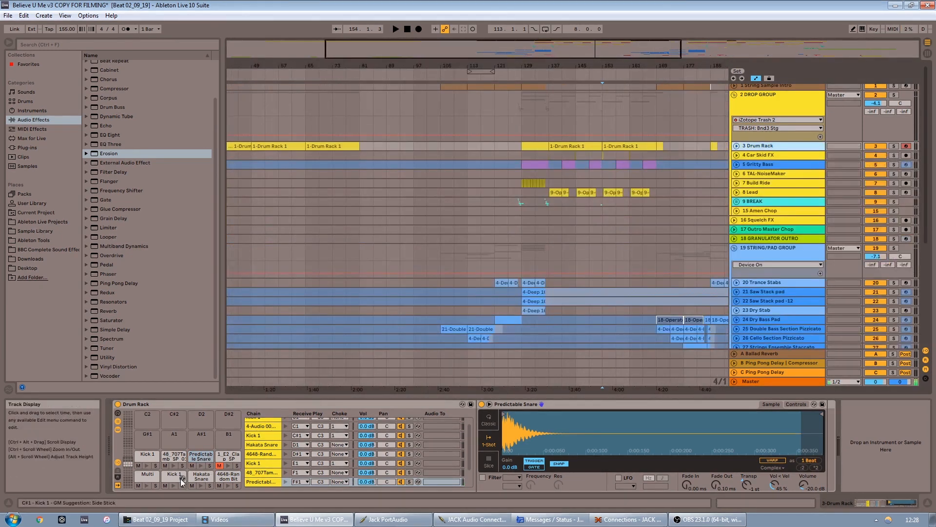
{"action": "left_click", "coordinate": [147, 475]}
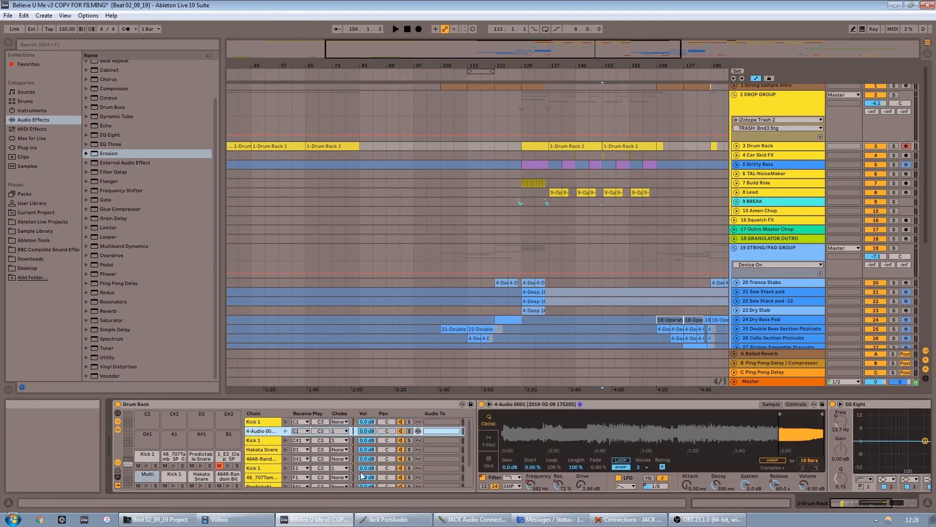
{"action": "left_click_drag", "start_coordinate": [875, 503], "coordinate": [904, 500]}
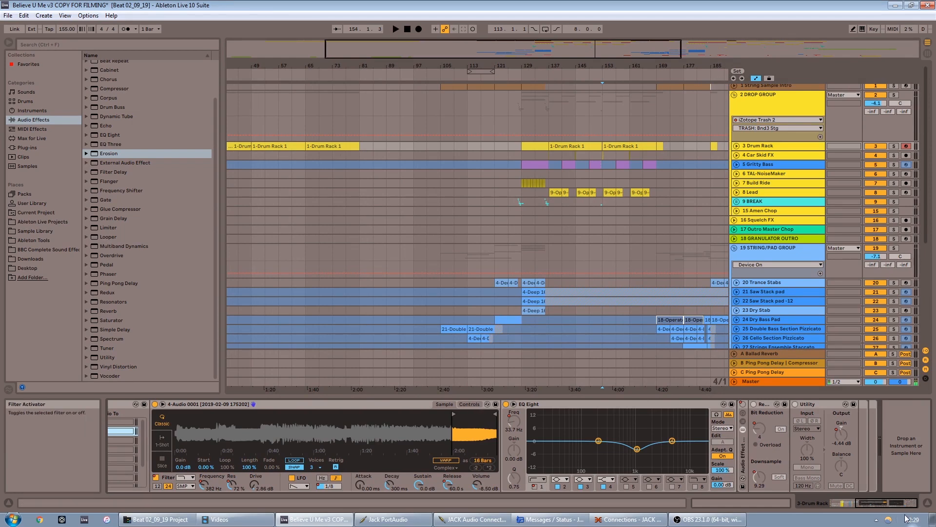
Solo the Multi pad in the Drum Rack and play it from bar 153 while viewing the 4-Audio 0001 chain's devices
{"action": "left_click_drag", "start_coordinate": [882, 502], "coordinate": [555, 501]}
{"action": "left_click", "coordinate": [154, 485]}
{"action": "key", "text": "space"}
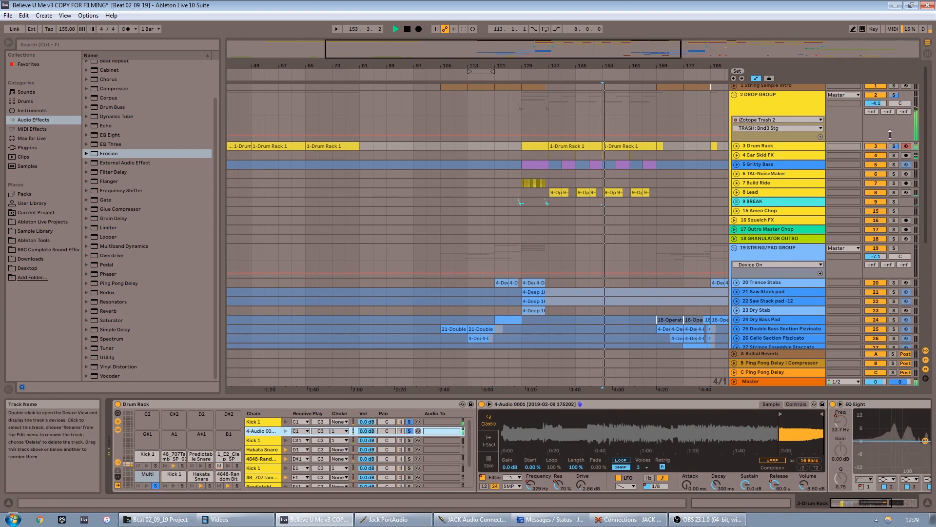
{"action": "left_click_drag", "start_coordinate": [623, 66], "coordinate": [623, 122]}
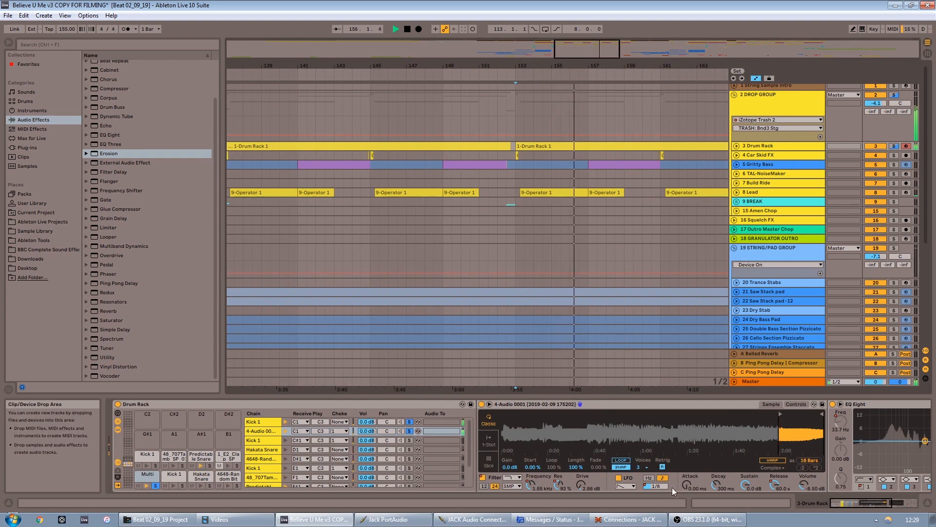
{"action": "left_click", "coordinate": [896, 507]}
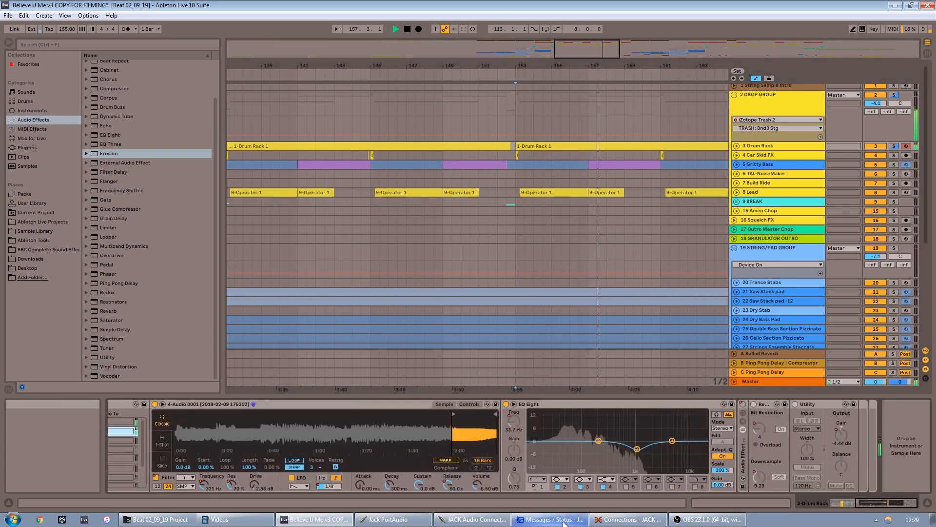
{"action": "key", "text": "space"}
Unfold the Drum Rack track, select its clip spanning bars 129 to 137, and audition it in short passes
{"action": "left_click_drag", "start_coordinate": [594, 56], "coordinate": [594, 14]}
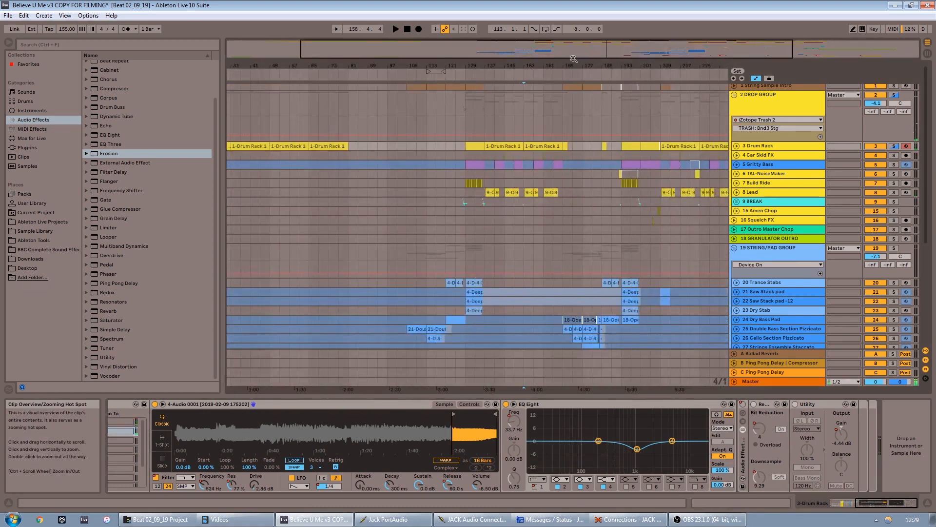
{"action": "left_click", "coordinate": [736, 146]}
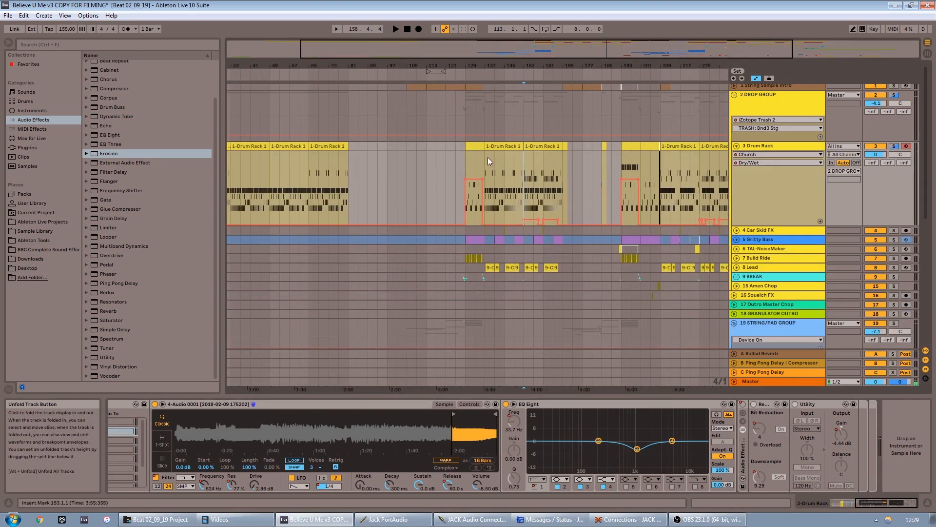
{"action": "left_click", "coordinate": [474, 145]}
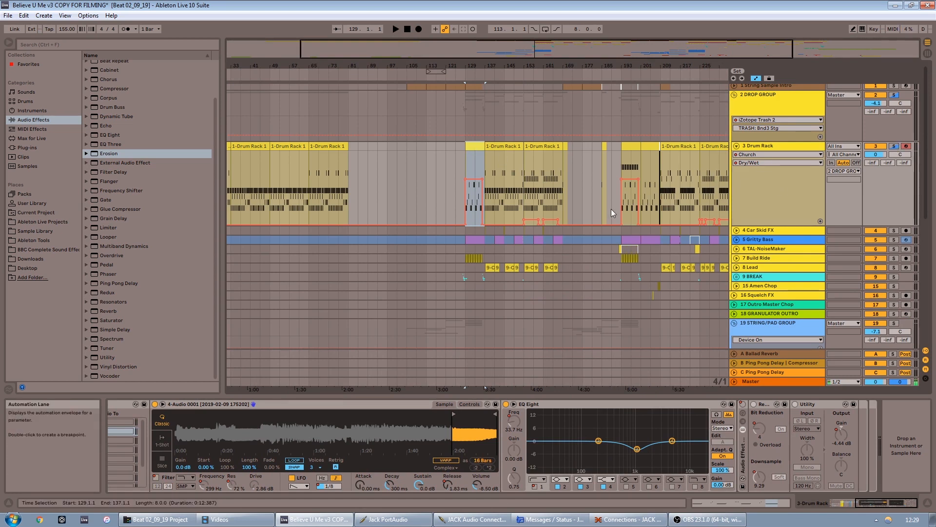
{"action": "key", "text": "space"}
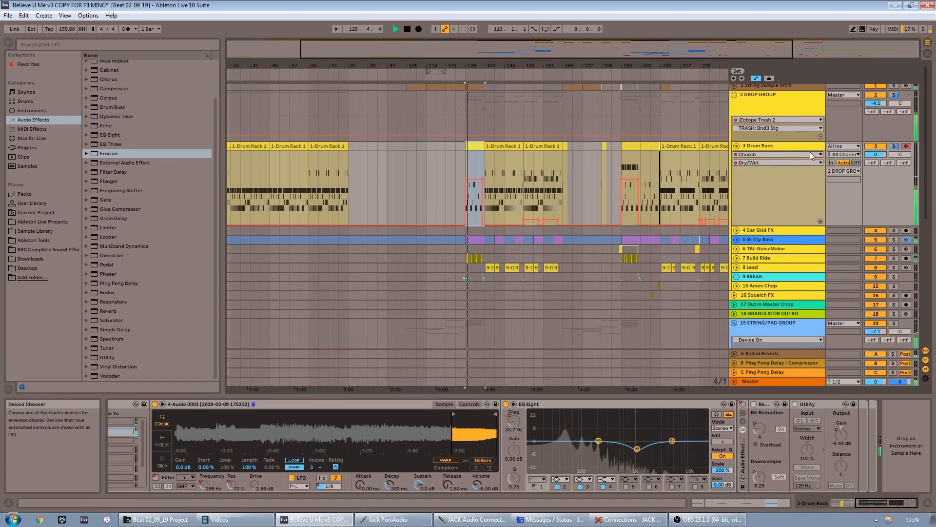
{"action": "key", "text": "space"}
{"action": "key", "text": "space"}
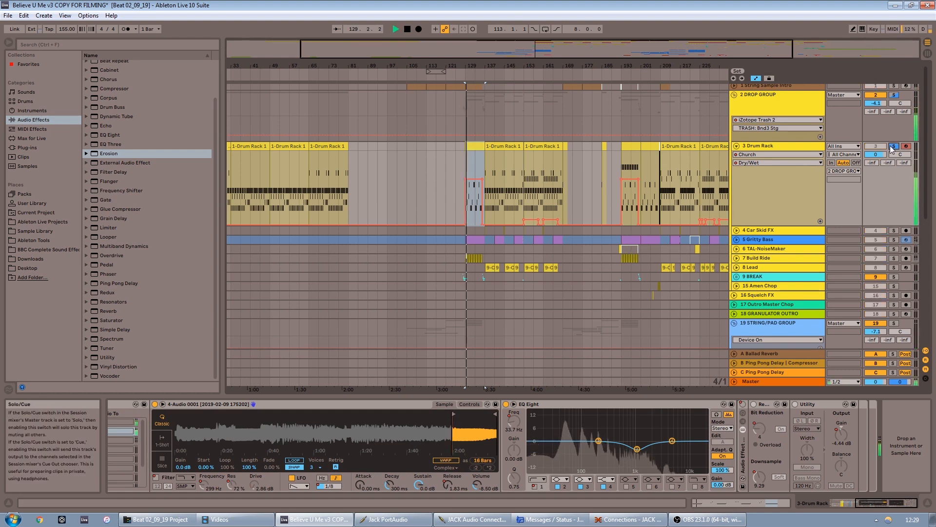
{"action": "key", "text": "space"}
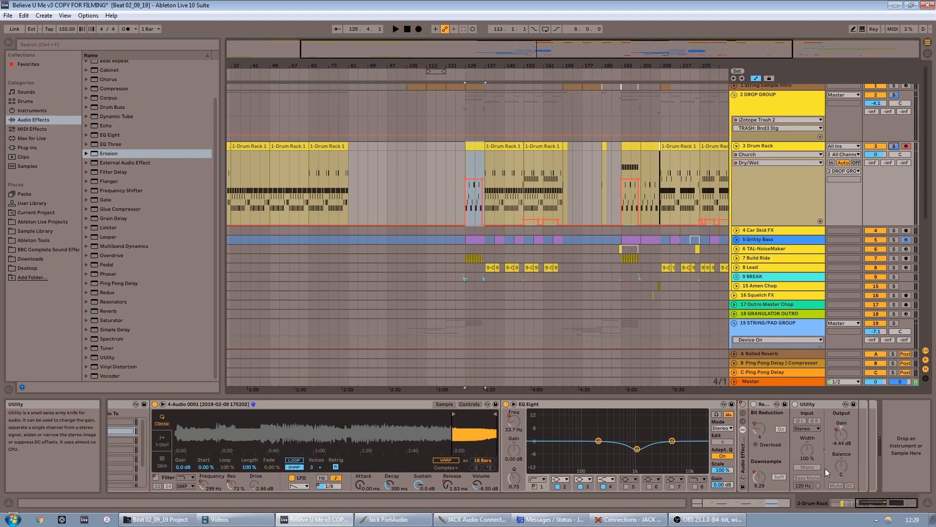
Show the 4-Audio 0001 sampler's filter, LFO and envelope controls and play from bar 129
{"action": "left_click", "coordinate": [467, 404]}
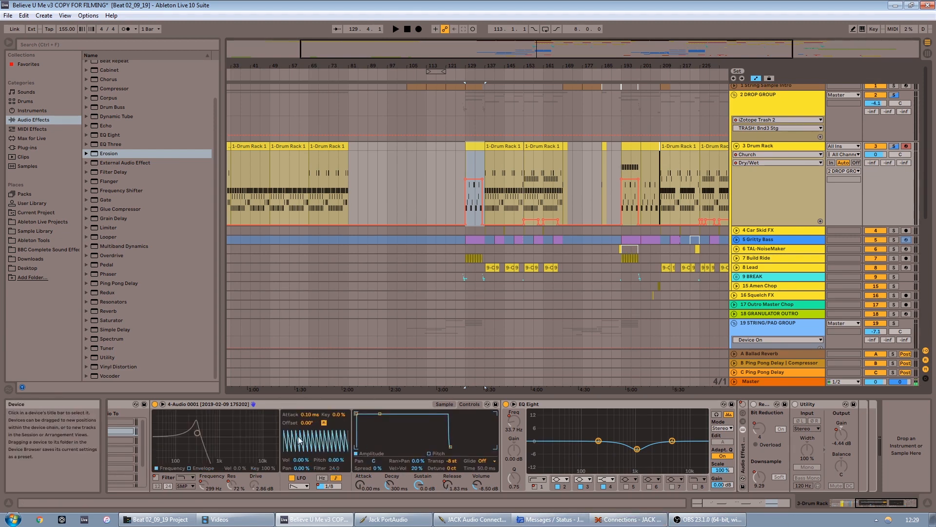
{"action": "left_click", "coordinate": [882, 508]}
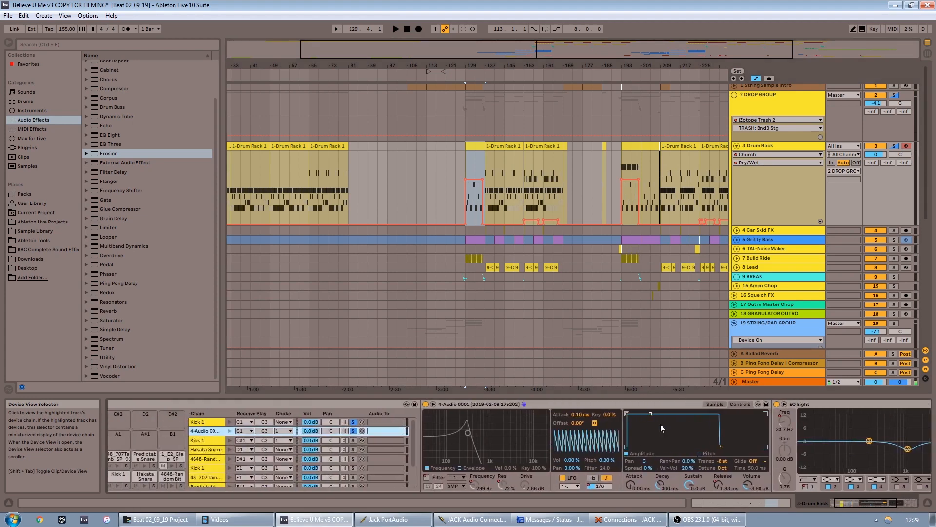
{"action": "key", "text": "space"}
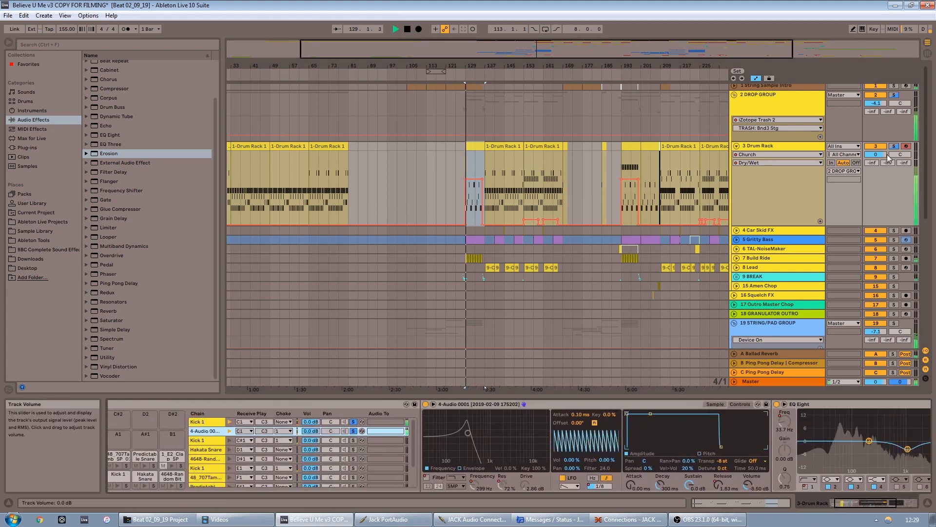
Play the drums from bar 137 for comparison and display the 4-Audio 0001 sampler's F On automation on the Drum Rack track
{"action": "left_click", "coordinate": [484, 167]}
{"action": "key", "text": "space"}
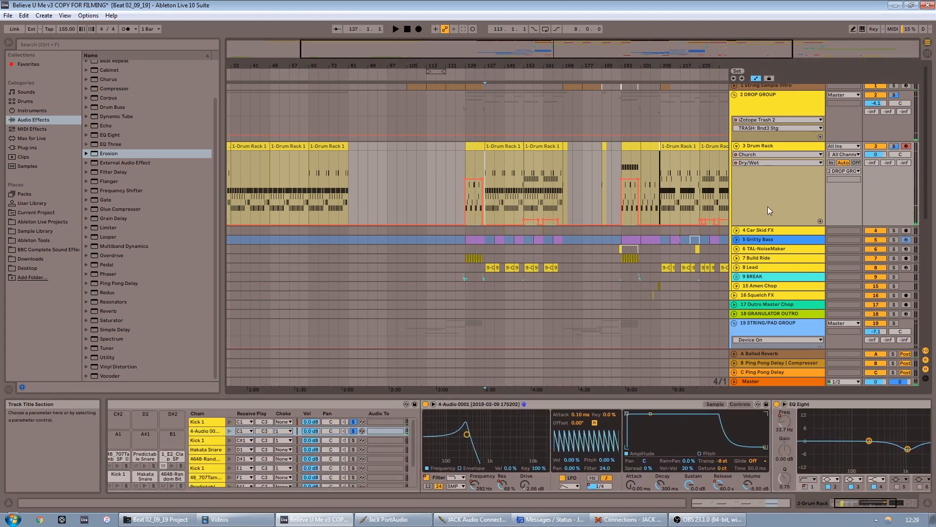
{"action": "key", "text": "space"}
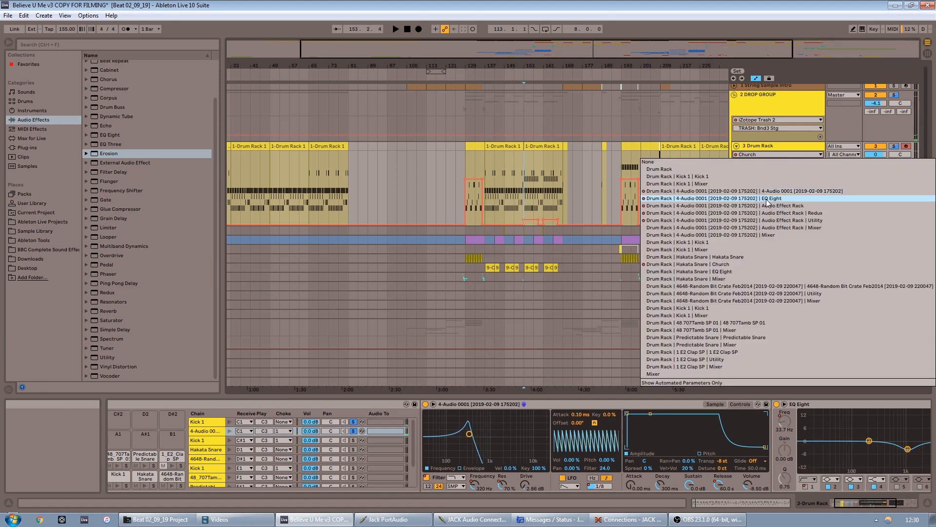
{"action": "left_click", "coordinate": [791, 191]}
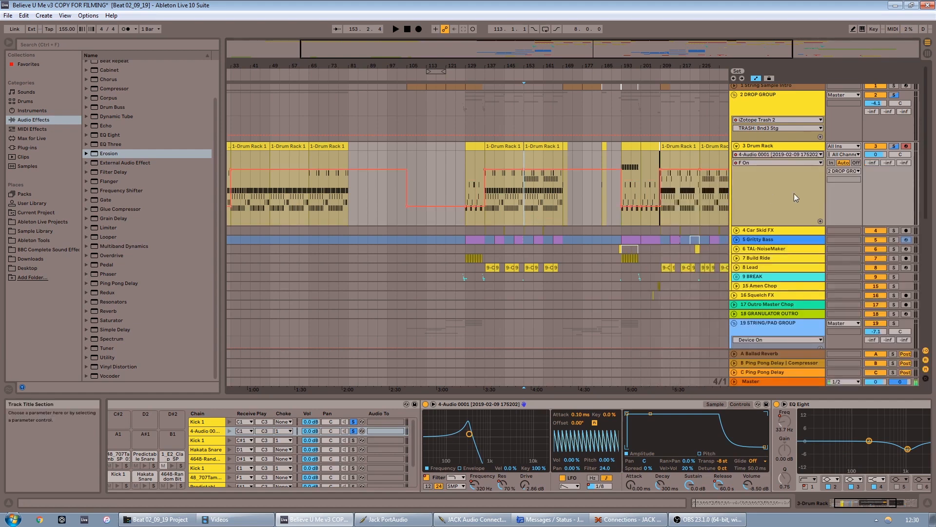
Show the 4-Audio 0001 sampler's L Sync Rate automation on the Drum Rack track, play from bar 153 and locate the LFO rate control
{"action": "left_click", "coordinate": [792, 163]}
{"action": "scroll", "coordinate": [766, 371], "scroll_direction": "down", "scroll_amount": 3}
{"action": "left_click", "coordinate": [766, 466]}
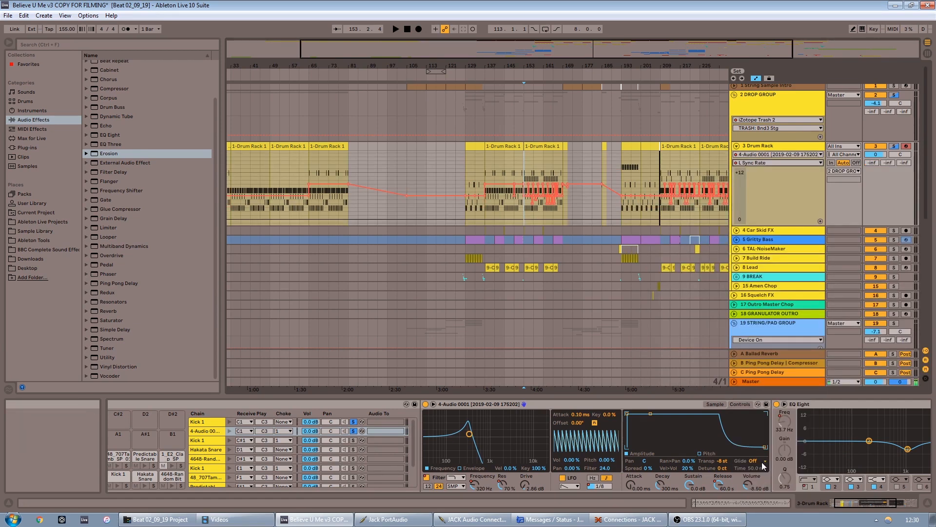
{"action": "left_click_drag", "start_coordinate": [544, 66], "coordinate": [531, 117]}
{"action": "key", "text": "space"}
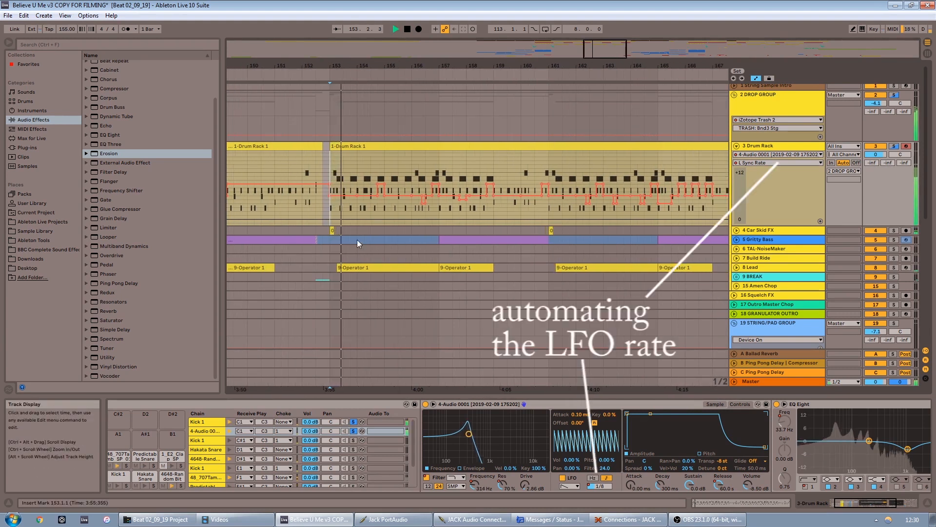
{"action": "right_click", "coordinate": [599, 488]}
{"action": "left_click", "coordinate": [600, 489]}
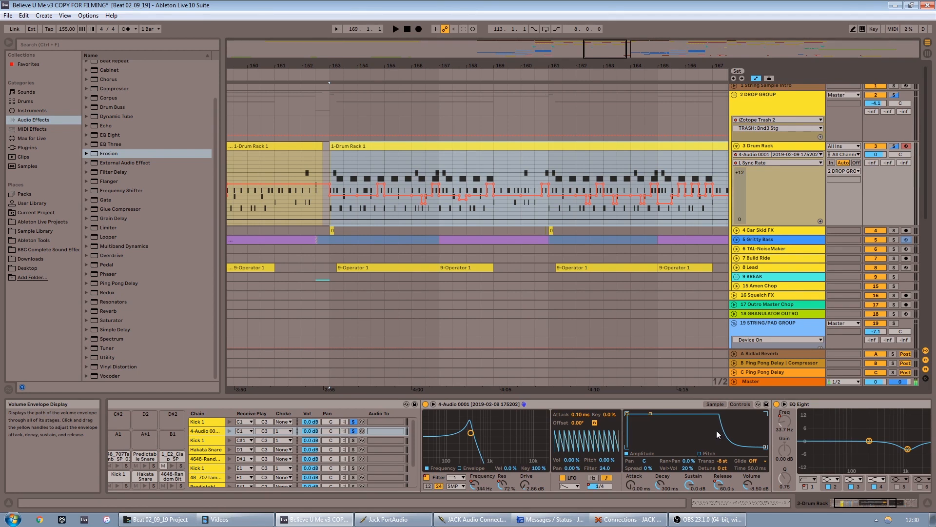
Display the pitch envelope in the 4-Audio 0001 sampler's controls
{"action": "left_click", "coordinate": [717, 405]}
{"action": "left_click", "coordinate": [740, 405]}
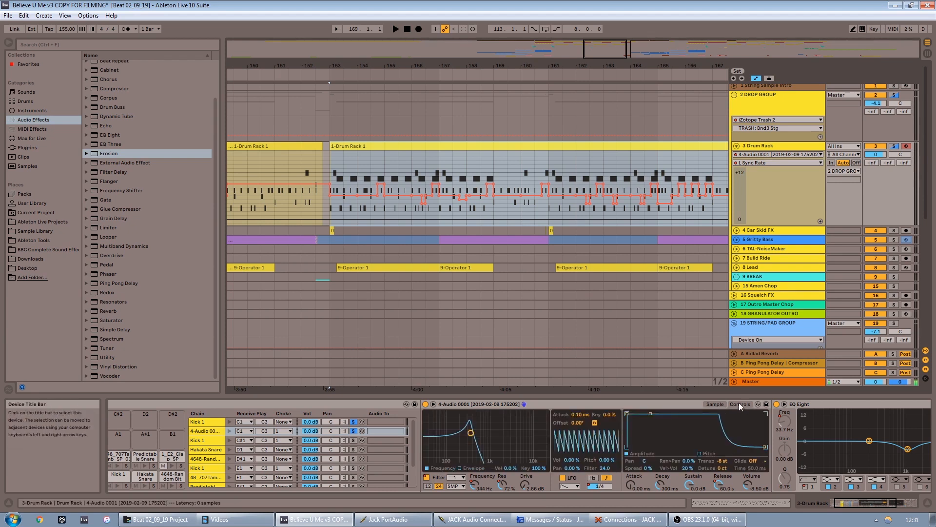
{"action": "left_click", "coordinate": [708, 454]}
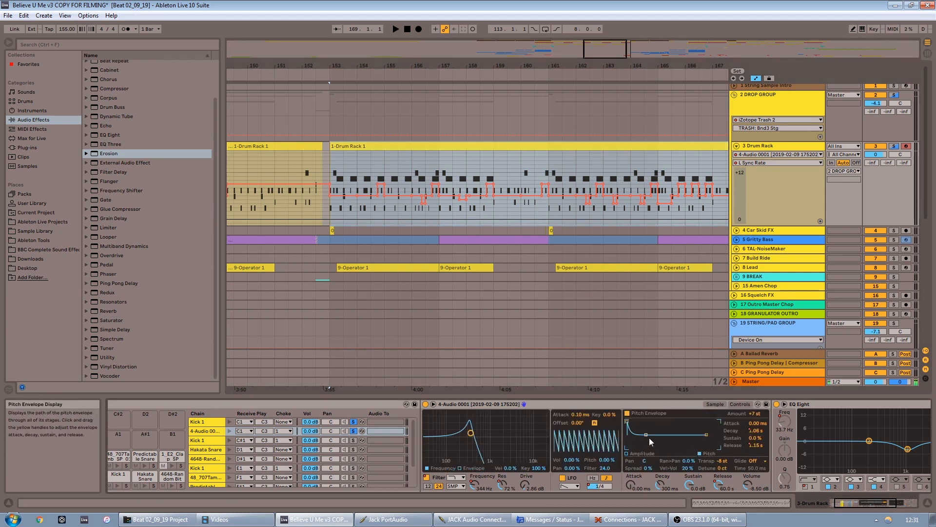
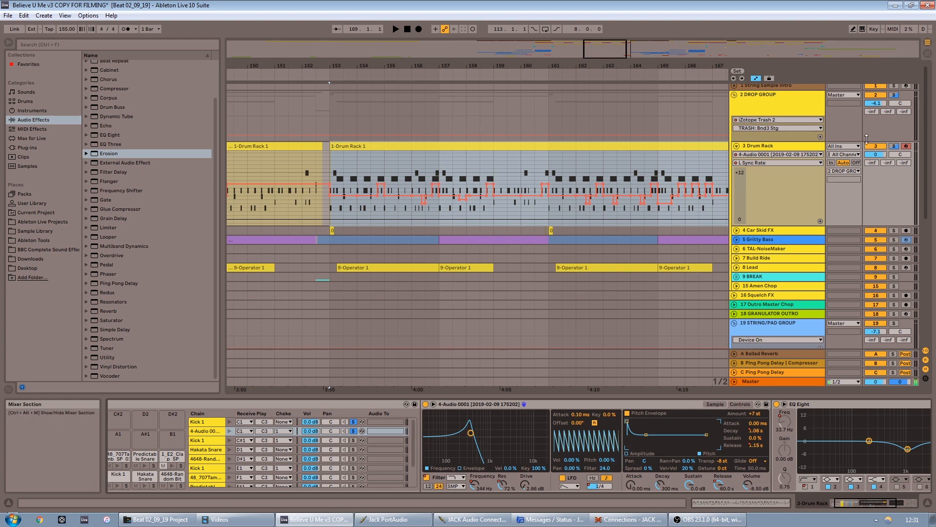
Solo the Drum Rack track and audition its section from bar 153
{"action": "left_click", "coordinate": [894, 147]}
{"action": "key", "text": "space"}
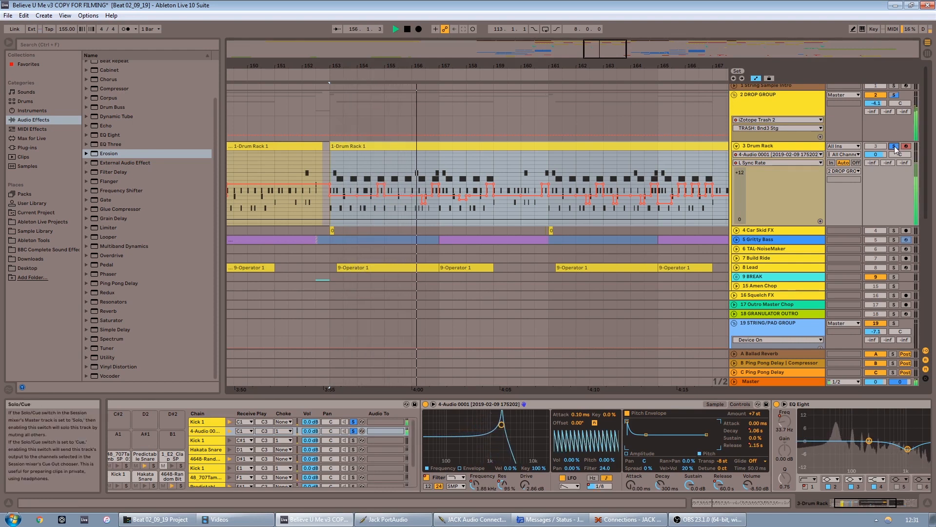
{"action": "key", "text": "space"}
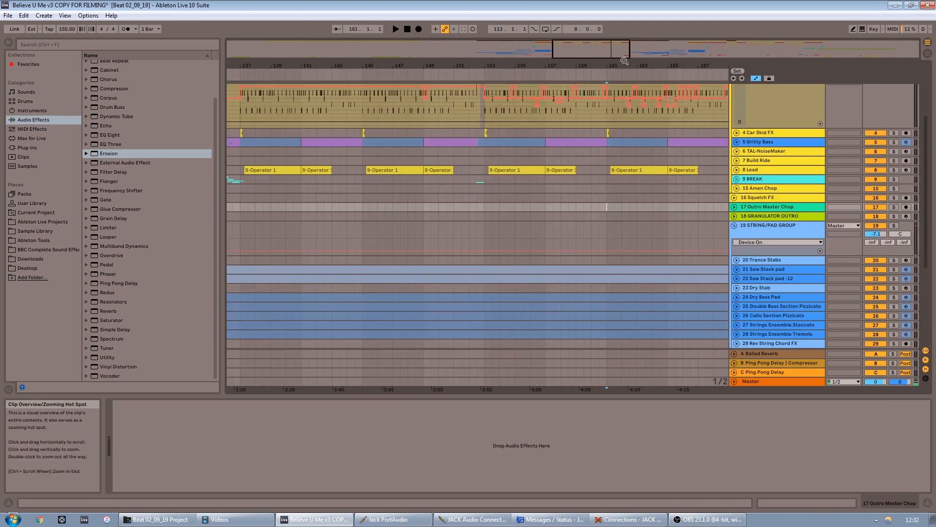
Unfold the Gritty Bass track, show its devices and unfreeze it
{"action": "scroll", "coordinate": [629, 210], "scroll_direction": "up", "scroll_amount": 3}
{"action": "left_click", "coordinate": [737, 201]}
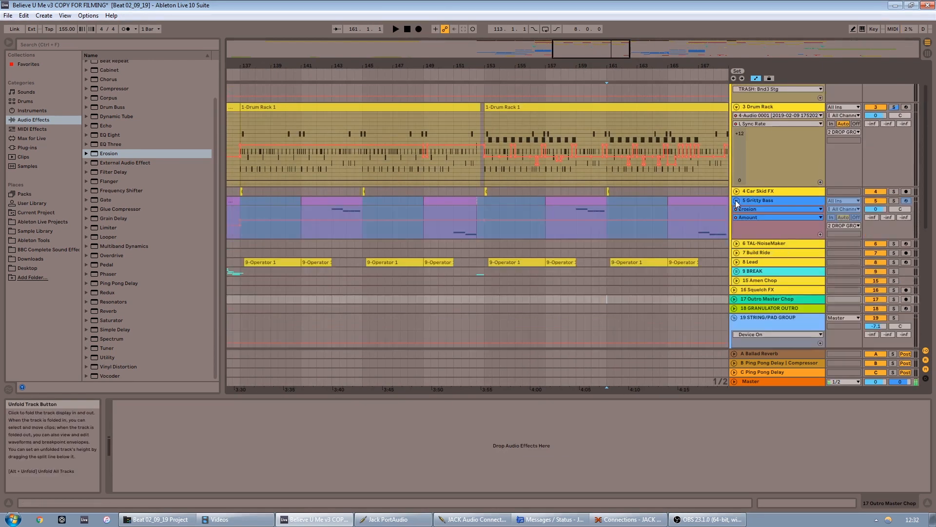
{"action": "left_click_drag", "start_coordinate": [641, 58], "coordinate": [642, 77]}
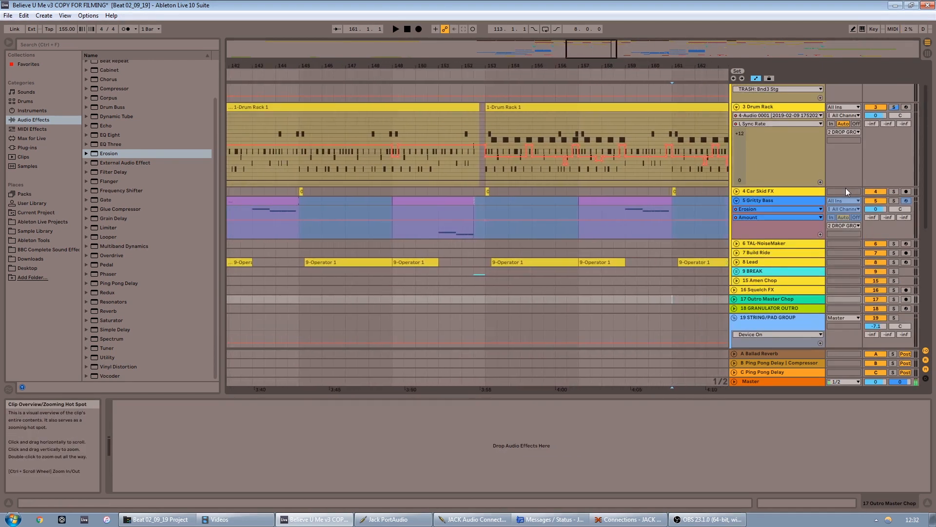
{"action": "left_click", "coordinate": [804, 200]}
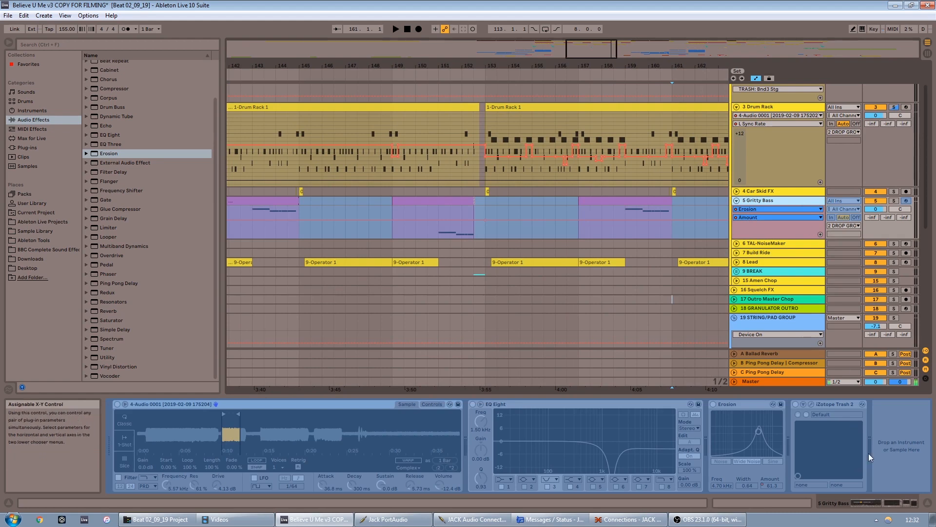
{"action": "right_click", "coordinate": [764, 198]}
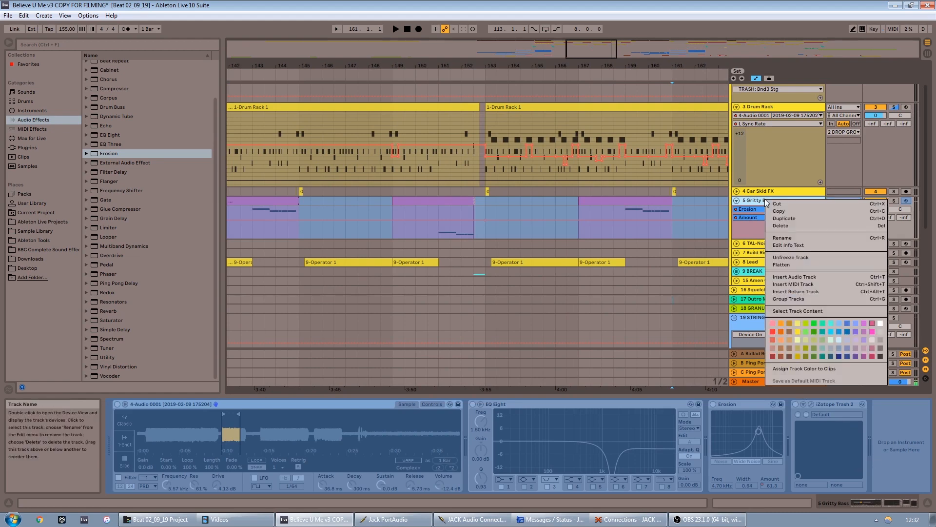
{"action": "left_click", "coordinate": [781, 235]}
Bypass iZotope Trash 2, Erosion and EQ Eight on Gritty Bass, then solo the track and audition the dry sound
{"action": "left_click", "coordinate": [796, 404]}
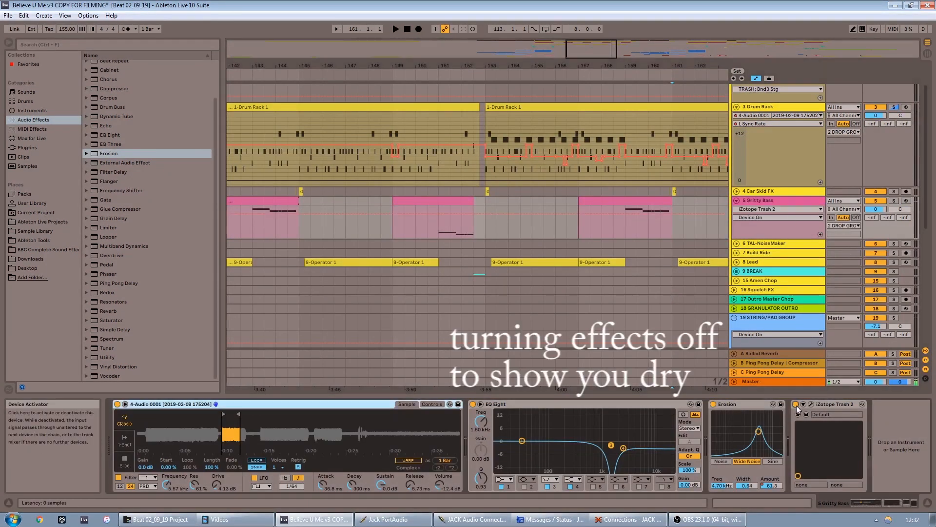
{"action": "left_click", "coordinate": [714, 404]}
{"action": "left_click", "coordinate": [473, 404]}
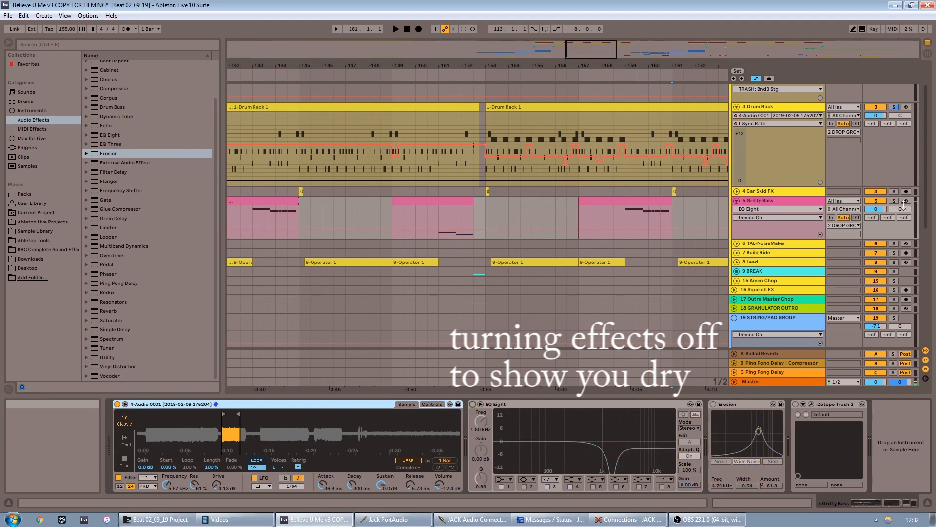
{"action": "left_click", "coordinate": [894, 201]}
{"action": "left_click", "coordinate": [437, 75]}
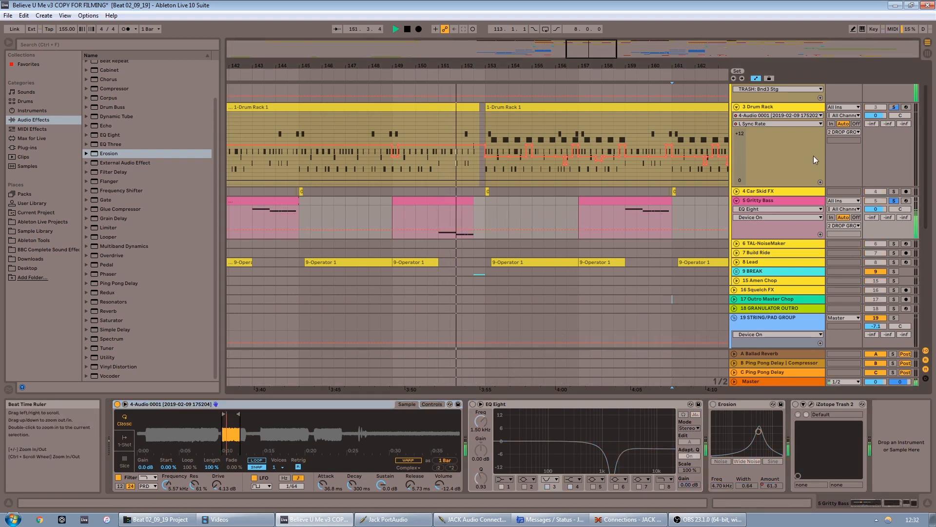
{"action": "left_click", "coordinate": [458, 79]}
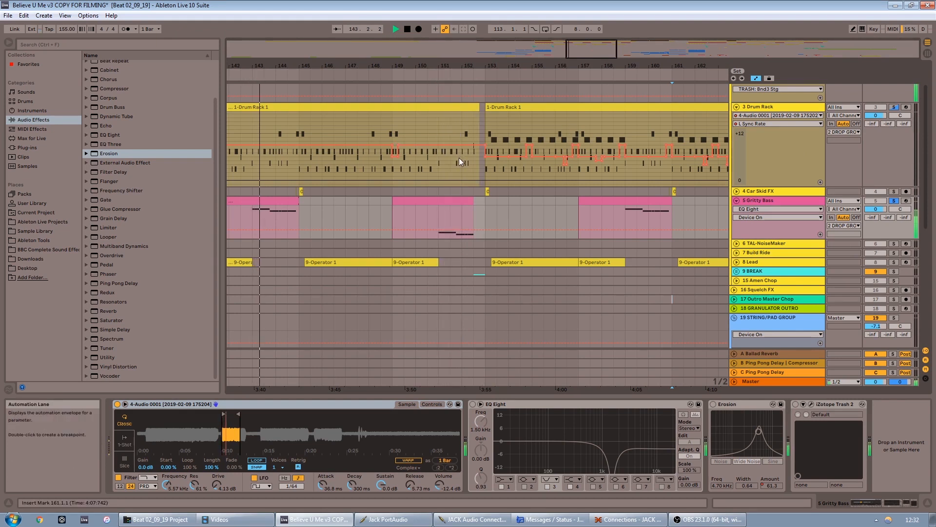
{"action": "left_click", "coordinate": [407, 29]}
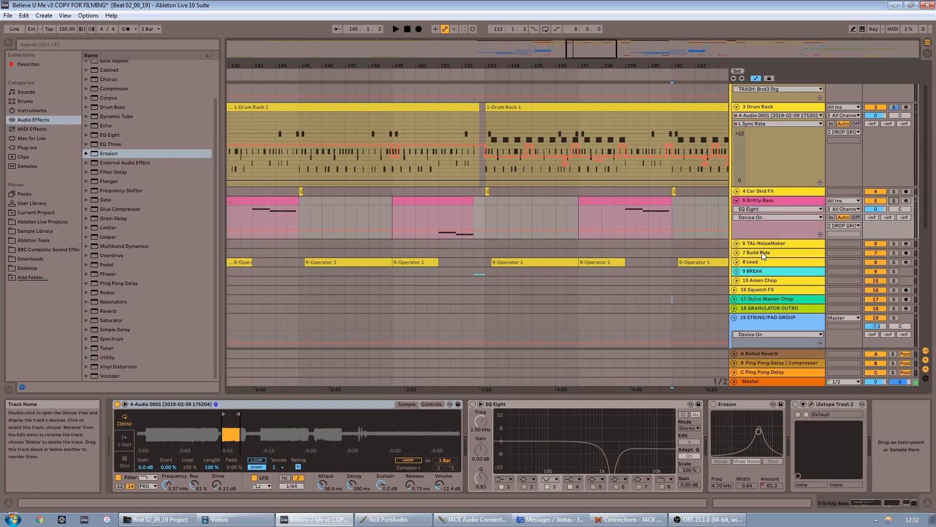
Turn EQ Eight back on for Gritty Bass and play from bar 143
{"action": "left_click", "coordinate": [472, 404]}
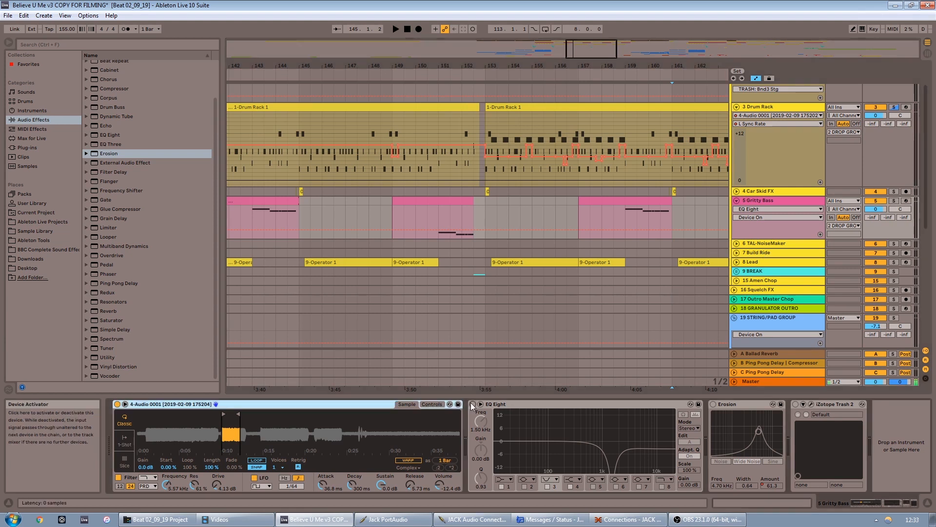
{"action": "left_click", "coordinate": [253, 231]}
{"action": "key", "text": "space"}
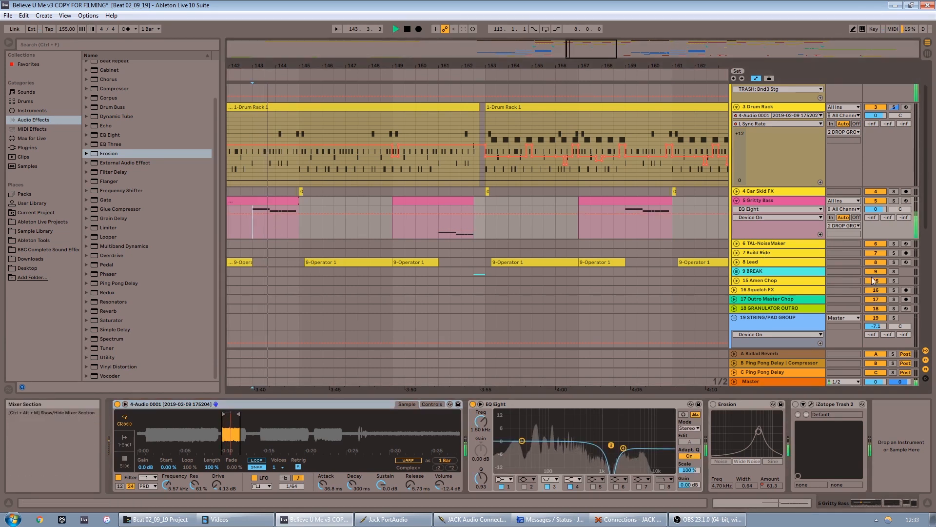
Reactivate Erosion on Gritty Bass and replay the phrase from bar 143
{"action": "left_click", "coordinate": [714, 404]}
{"action": "key", "text": "space"}
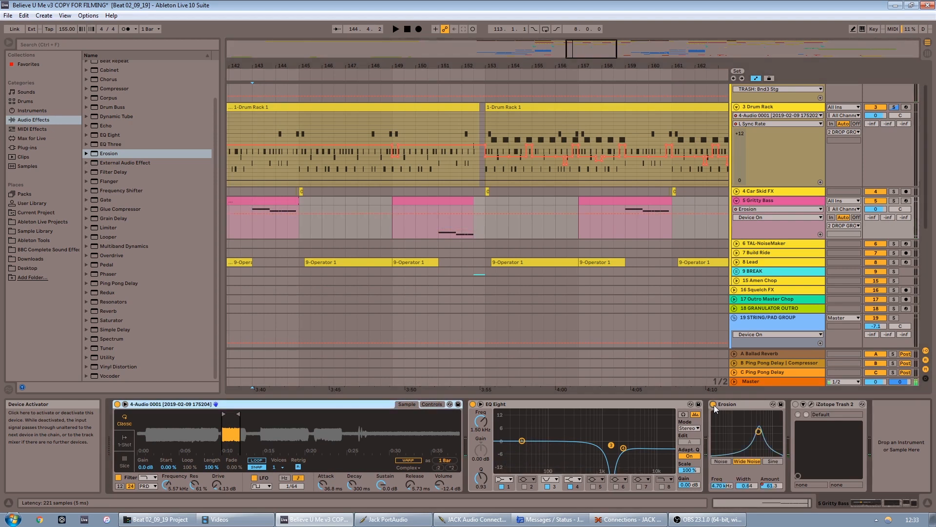
{"action": "key", "text": "space"}
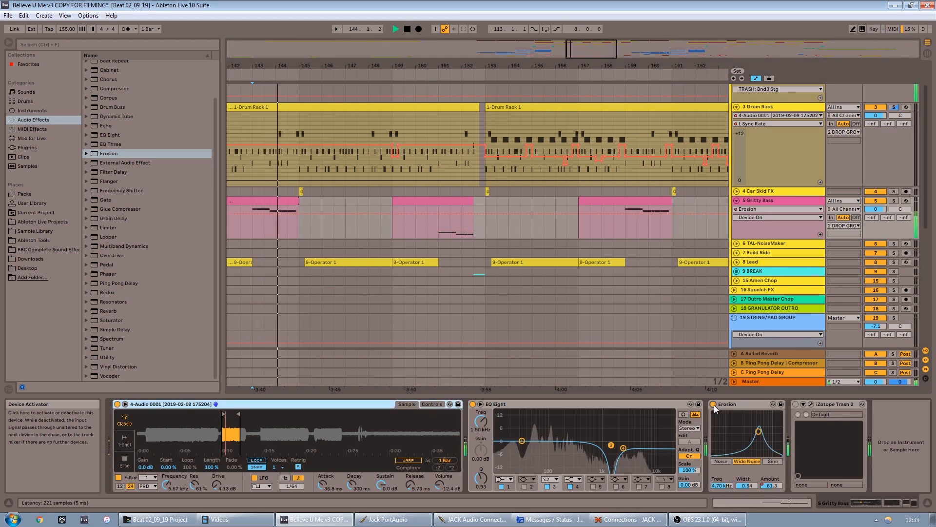
{"action": "key", "text": "space"}
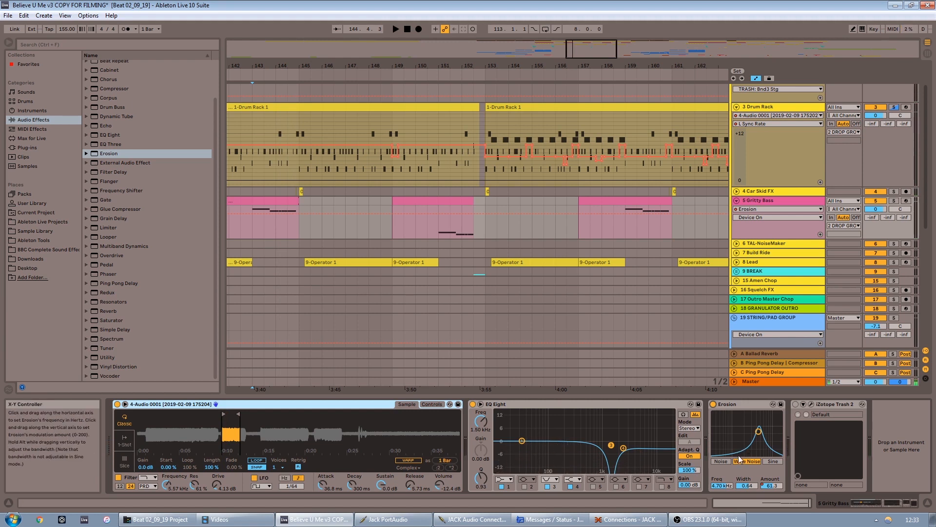
Open Gritty Bass's iZotope Trash 2, dismiss its Preset Manager, and audition the soloed bass while switching the effect back on
{"action": "left_click", "coordinate": [810, 403]}
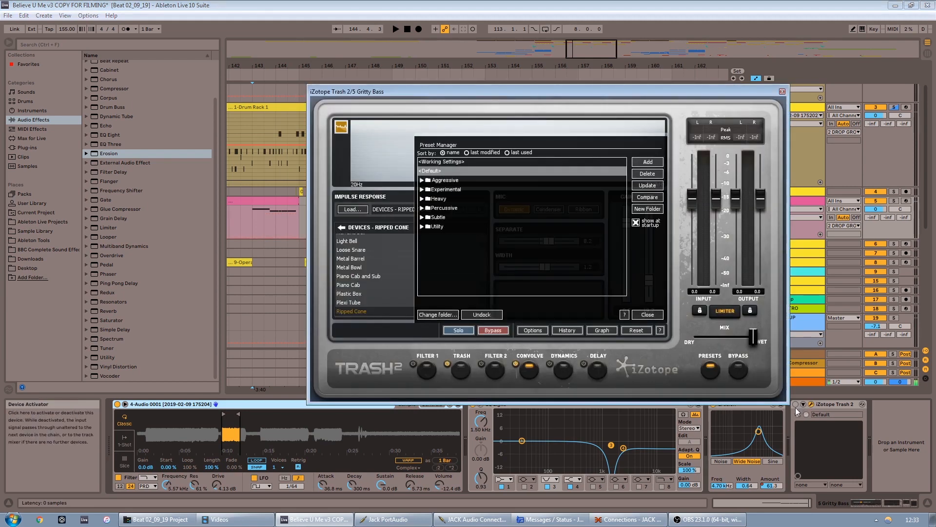
{"action": "left_click", "coordinate": [649, 315]}
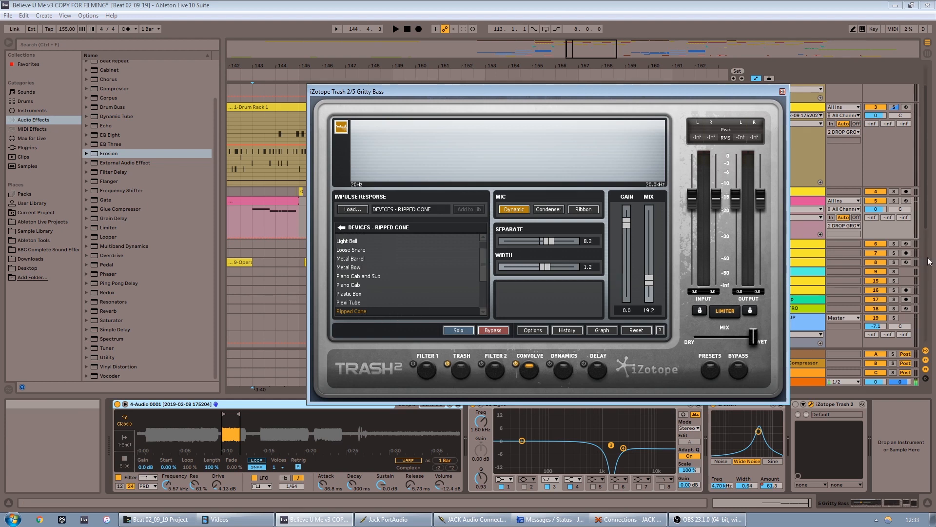
{"action": "left_click", "coordinate": [894, 202]}
{"action": "key", "text": "space"}
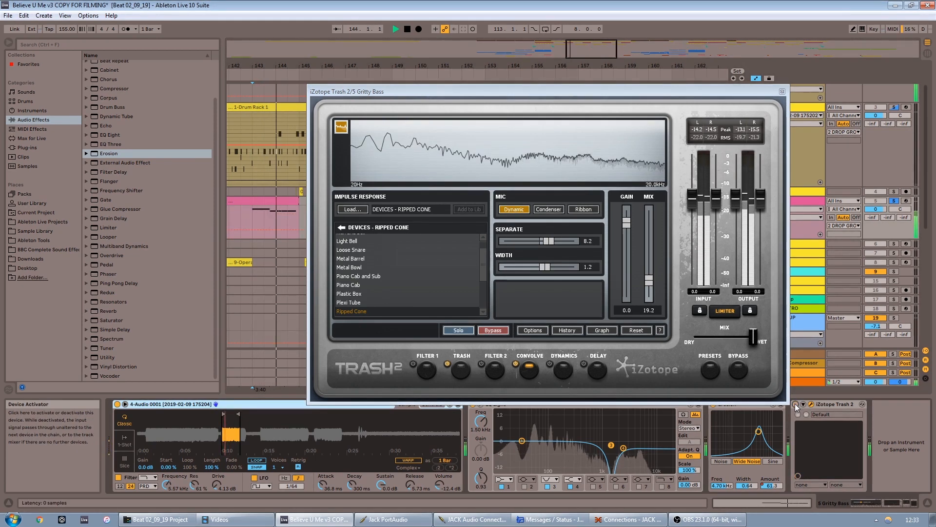
{"action": "key", "text": "space"}
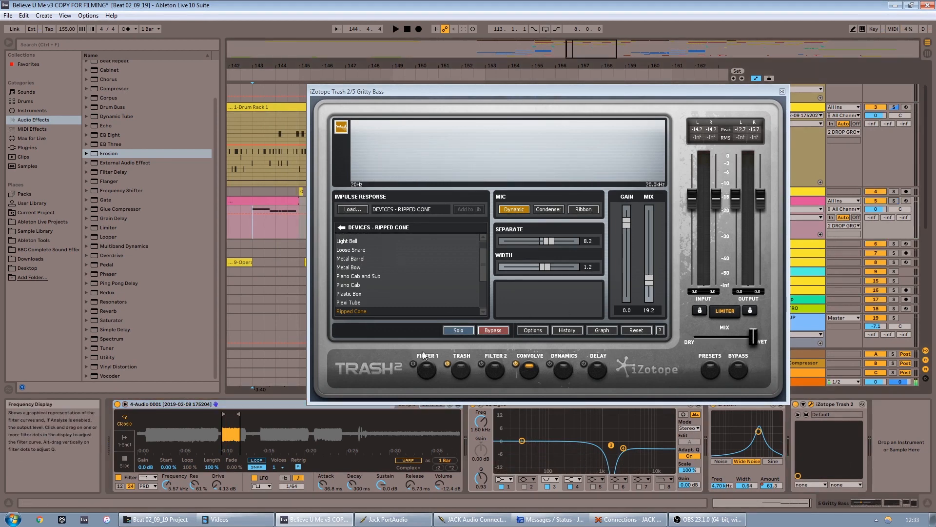
View Trash 2's Trash and Convolve modules, then close the plug-in window
{"action": "left_click", "coordinate": [452, 369]}
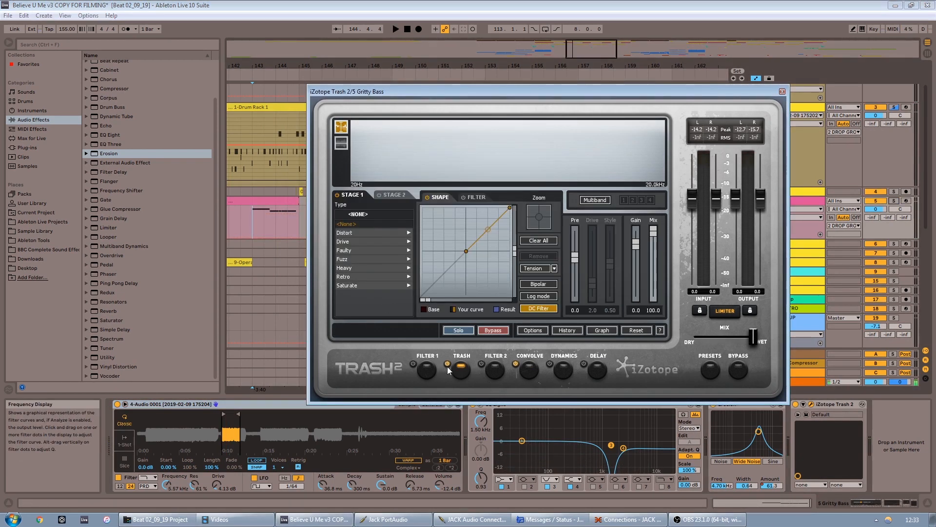
{"action": "left_click", "coordinate": [524, 374]}
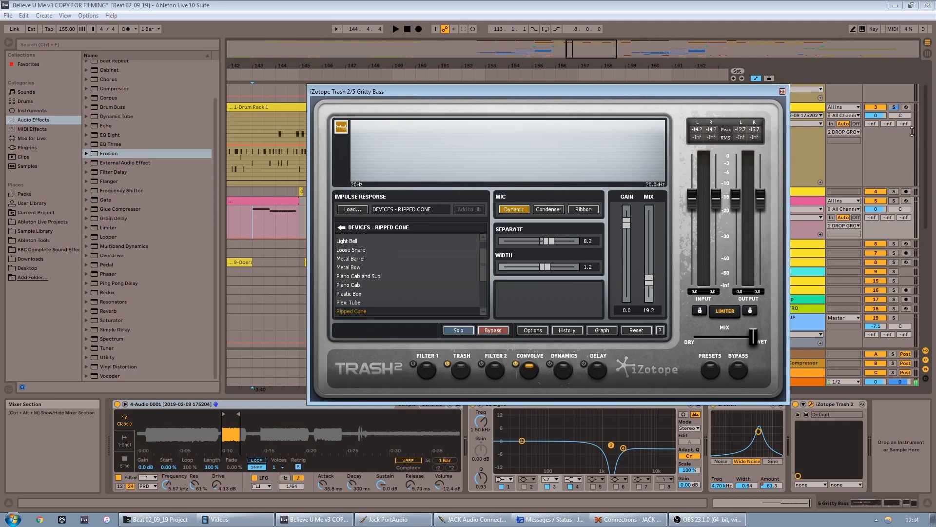
{"action": "left_click", "coordinate": [782, 92]}
Unfold the Lead track and place the insert marker on it at bar 137 to show its devices
{"action": "left_click_drag", "start_coordinate": [564, 65], "coordinate": [564, 27]}
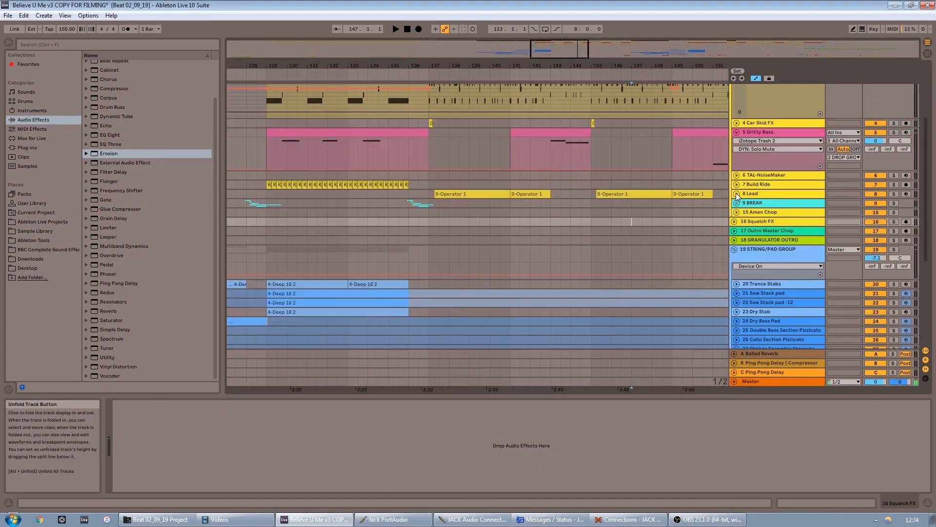
{"action": "left_click", "coordinate": [737, 194]}
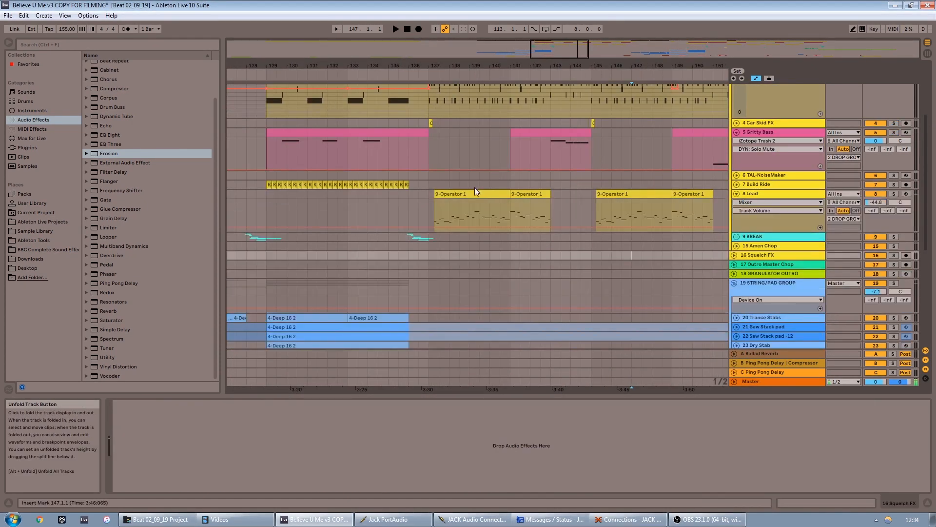
{"action": "left_click", "coordinate": [429, 215]}
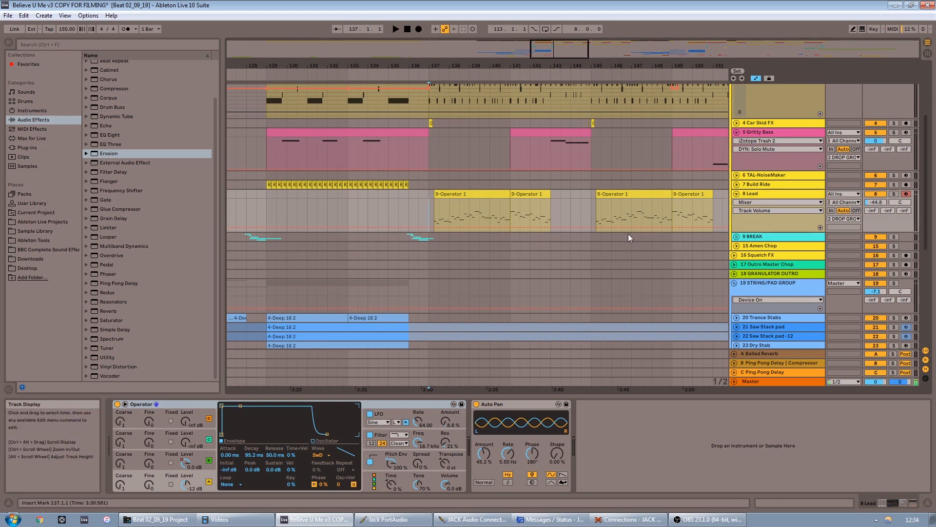
Inspect the Lead Operator's pitch envelope and the settings of oscillators A and B, and select the Auto Pan
{"action": "left_click", "coordinate": [380, 467]}
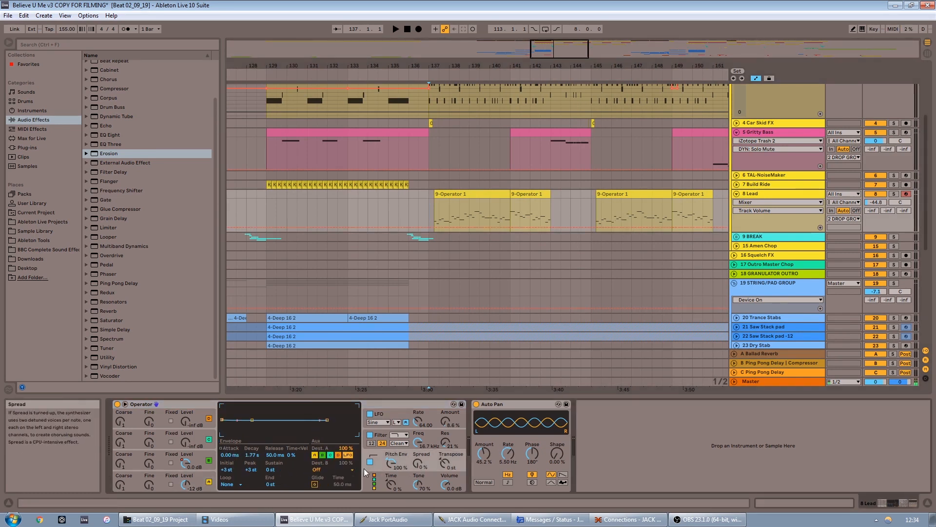
{"action": "left_click", "coordinate": [208, 478]}
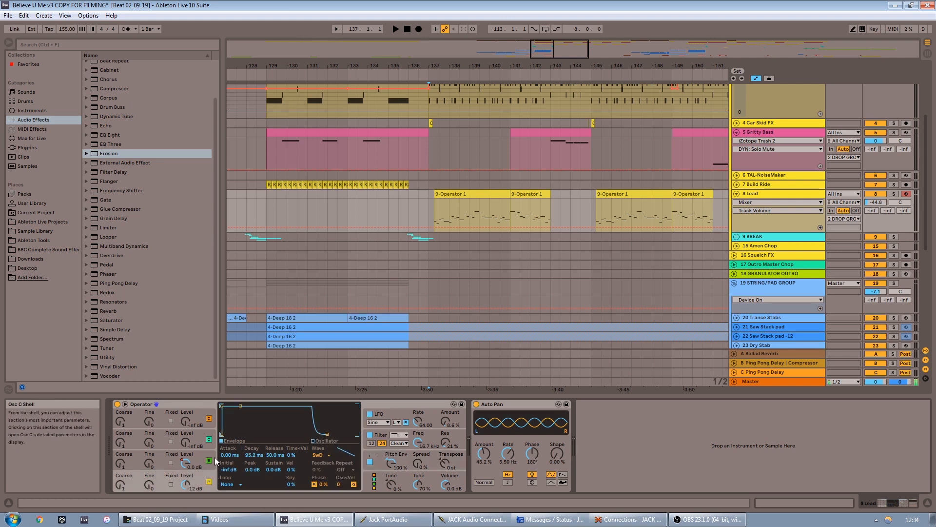
{"action": "left_click", "coordinate": [213, 457]}
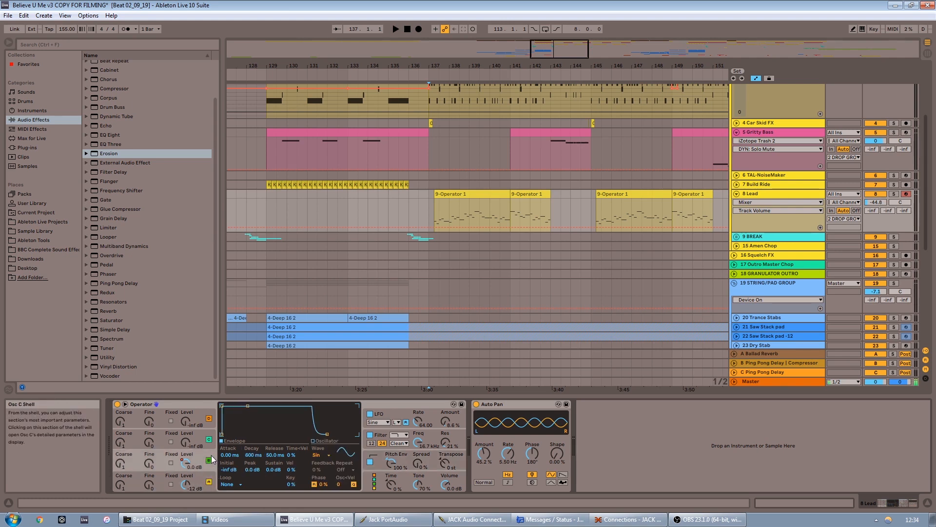
{"action": "left_click", "coordinate": [510, 402]}
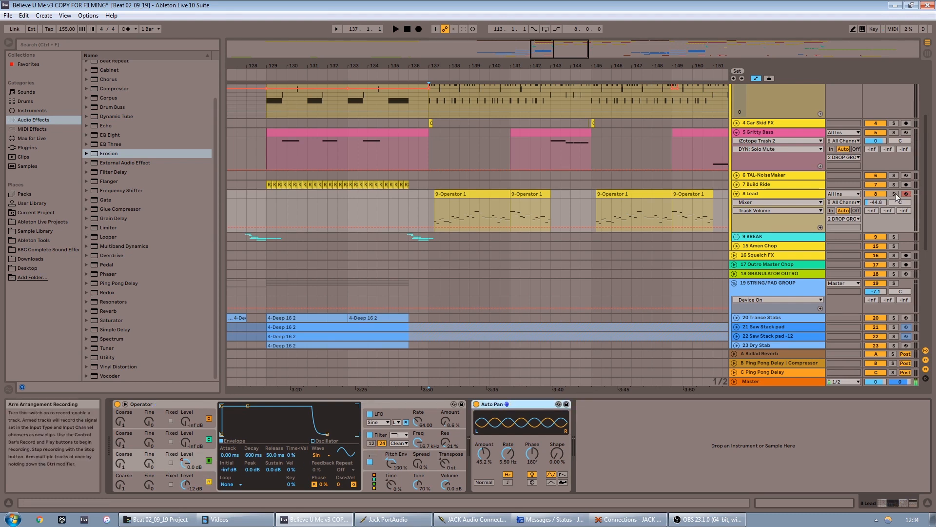
Fold the Lead, Drum Rack and Gritty Bass tracks in the arrangement
{"action": "left_click", "coordinate": [813, 196]}
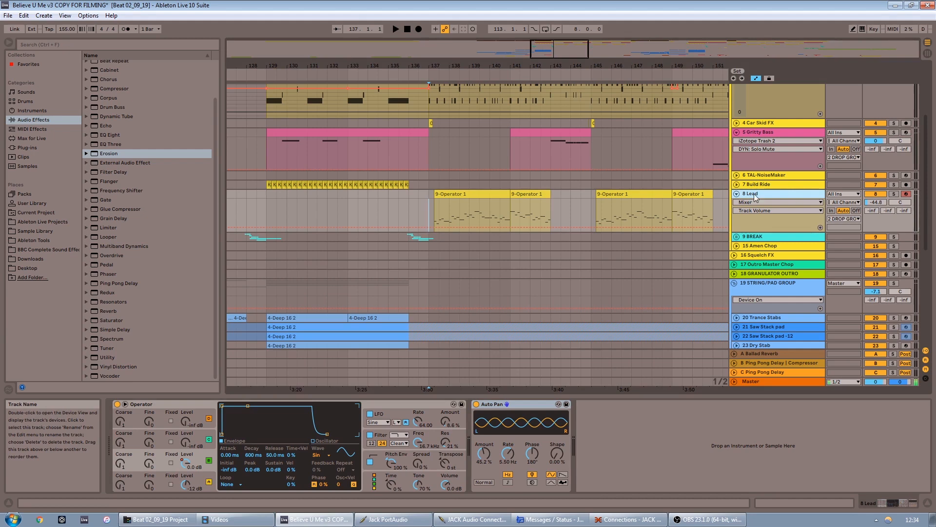
{"action": "left_click", "coordinate": [737, 194]}
{"action": "scroll", "coordinate": [764, 241], "scroll_direction": "up", "scroll_amount": 5}
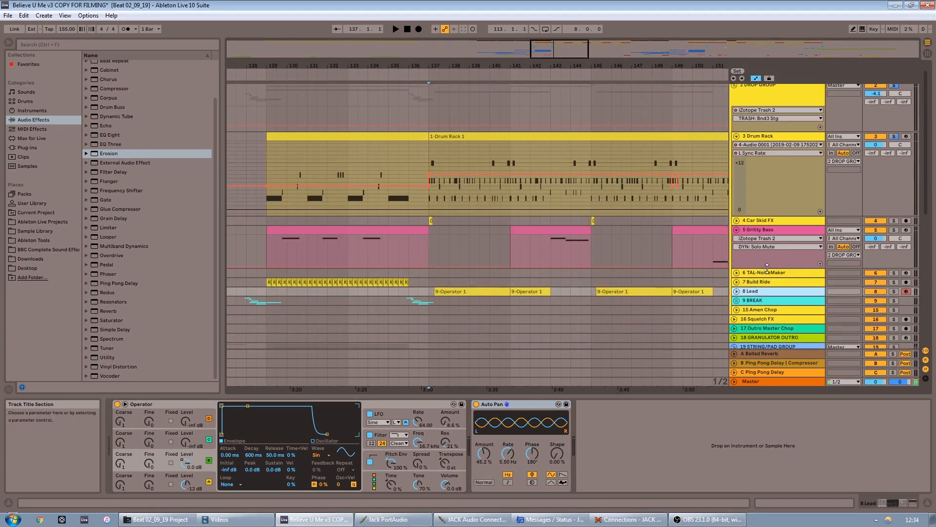
{"action": "left_click", "coordinate": [763, 148]}
{"action": "left_click", "coordinate": [736, 148]}
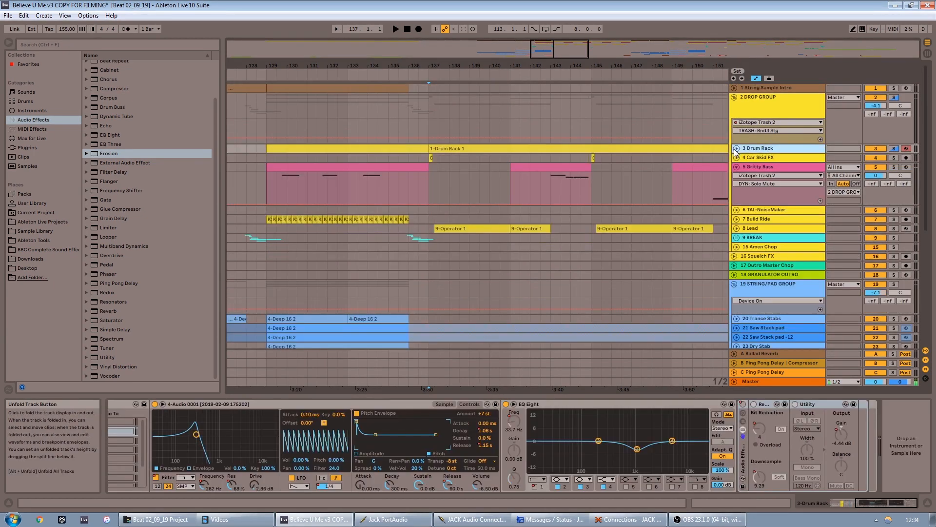
{"action": "left_click", "coordinate": [737, 167]}
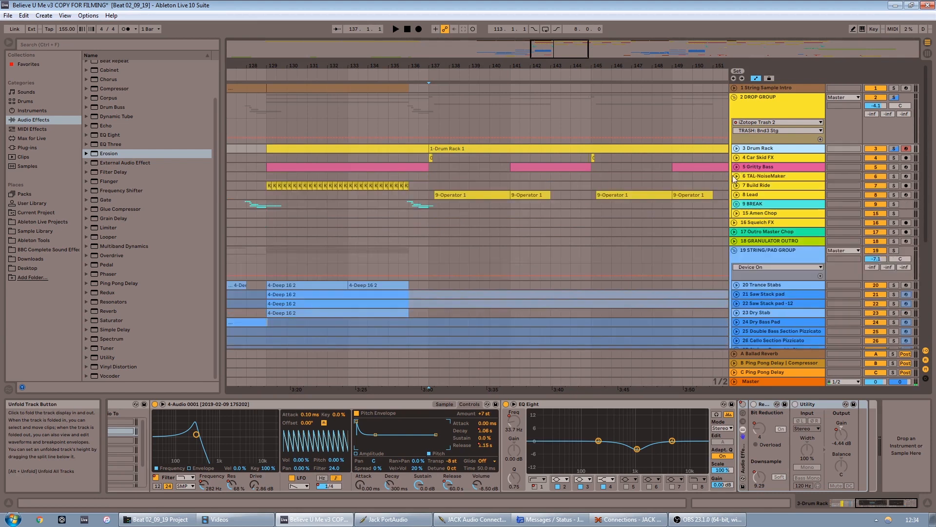
Widen the arrangement view around the drop and show the DROP GROUP's device chain from EQ Eight through to Utility
{"action": "left_click", "coordinate": [757, 213]}
{"action": "mouse_move", "coordinate": [578, 62]}
{"action": "left_mouse_down"}
{"action": "mouse_move", "coordinate": [576, 10]}
{"action": "mouse_move", "coordinate": [575, 70]}
{"action": "mouse_move", "coordinate": [576, 56]}
{"action": "left_mouse_up"}
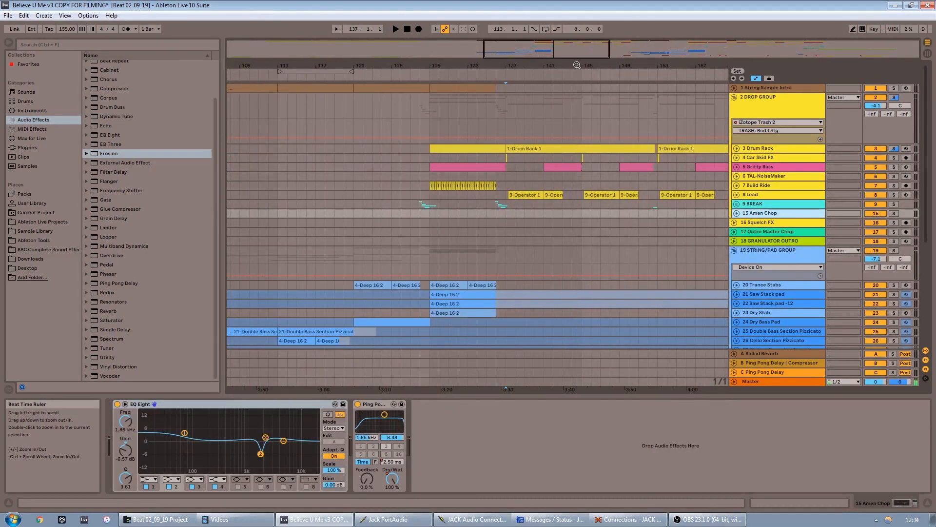
{"action": "left_click", "coordinate": [736, 204]}
{"action": "left_click", "coordinate": [737, 205]}
{"action": "left_click", "coordinate": [746, 135]}
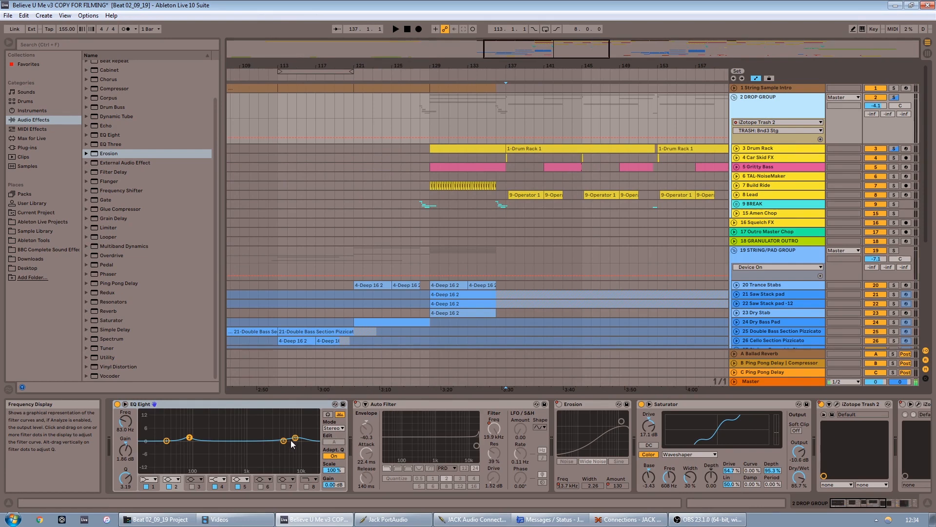
{"action": "mouse_move", "coordinate": [858, 506]}
{"action": "left_mouse_down"}
{"action": "mouse_move", "coordinate": [873, 502]}
{"action": "mouse_move", "coordinate": [845, 502]}
{"action": "left_mouse_up"}
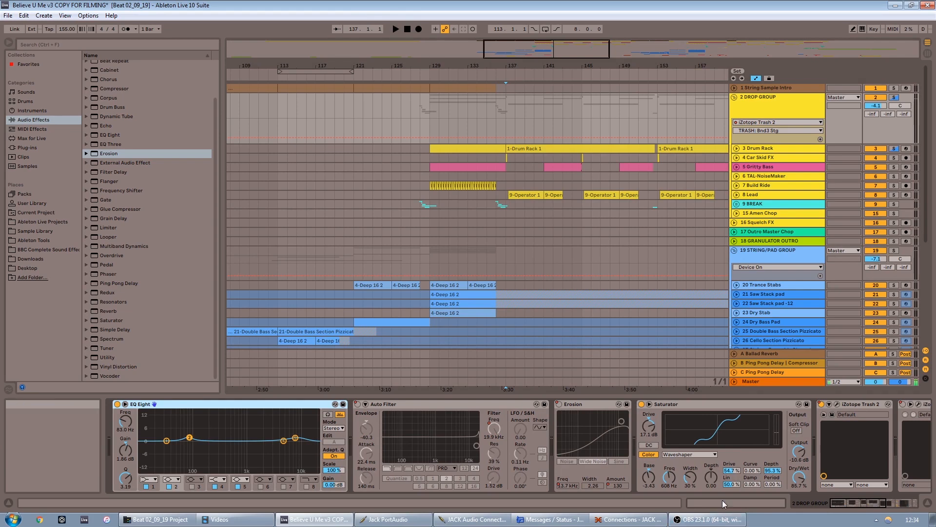
{"action": "left_click", "coordinate": [883, 507]}
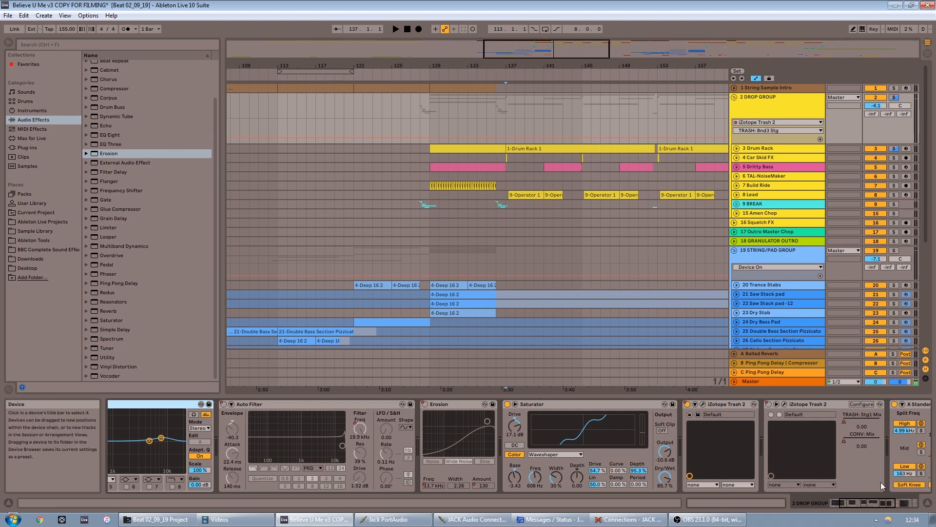
{"action": "left_click", "coordinate": [868, 502]}
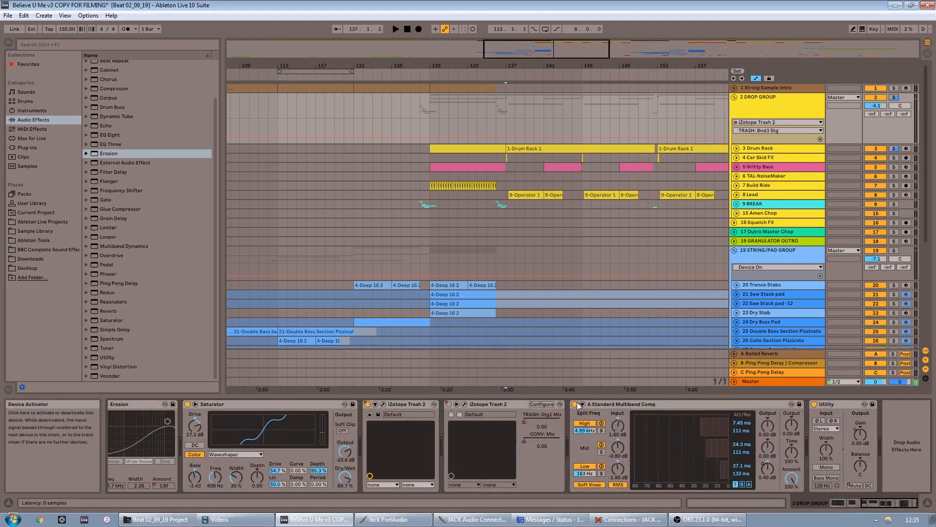
Switch off the DROP GROUP's multiband compressor and audition the drop from bar 137 with the Saturator bypassed as well
{"action": "left_click", "coordinate": [575, 405]}
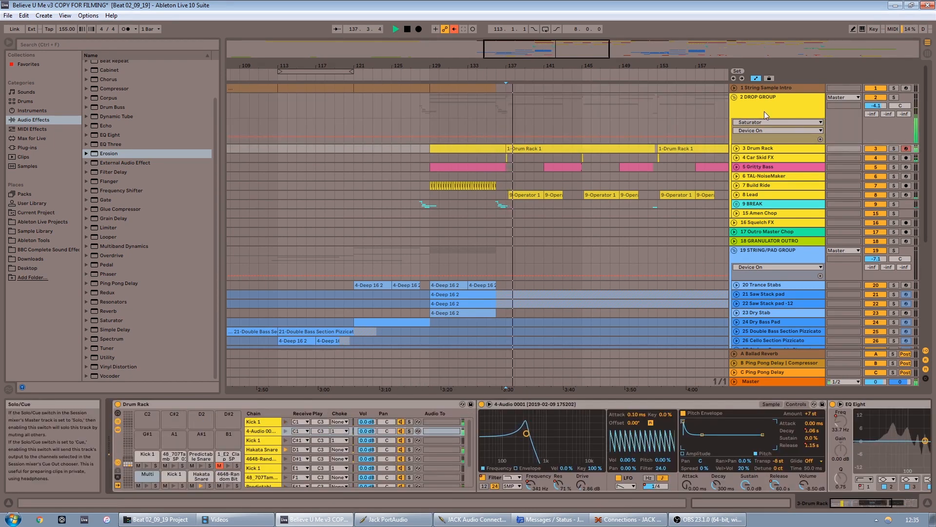
{"action": "left_click", "coordinate": [763, 109]}
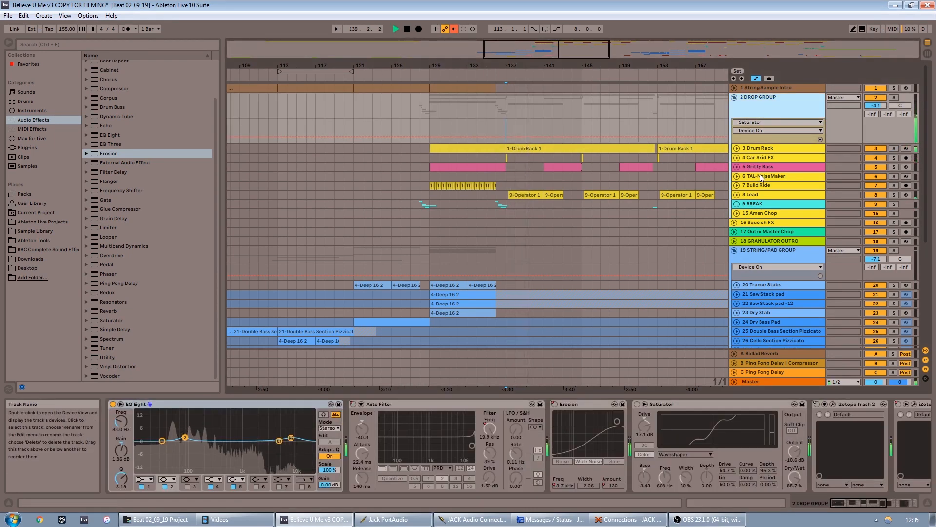
{"action": "key", "text": "space"}
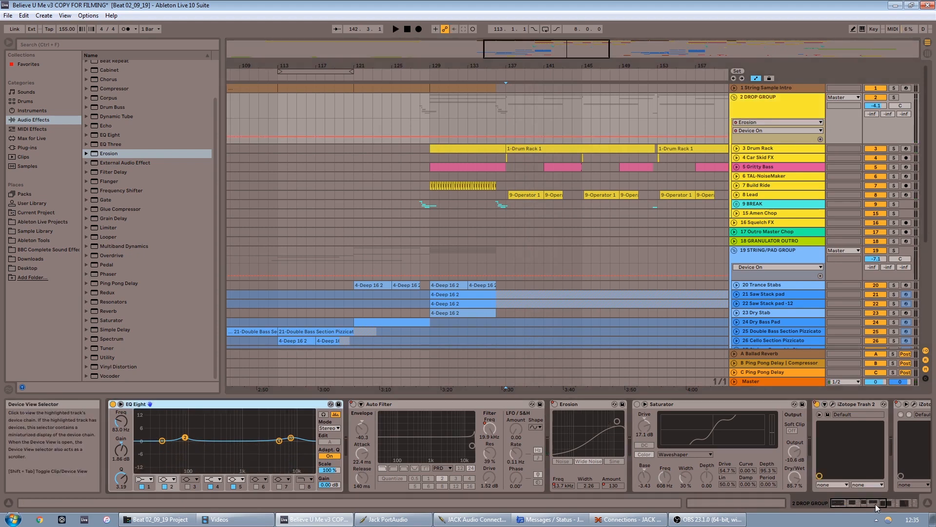
{"action": "left_click", "coordinate": [902, 503]}
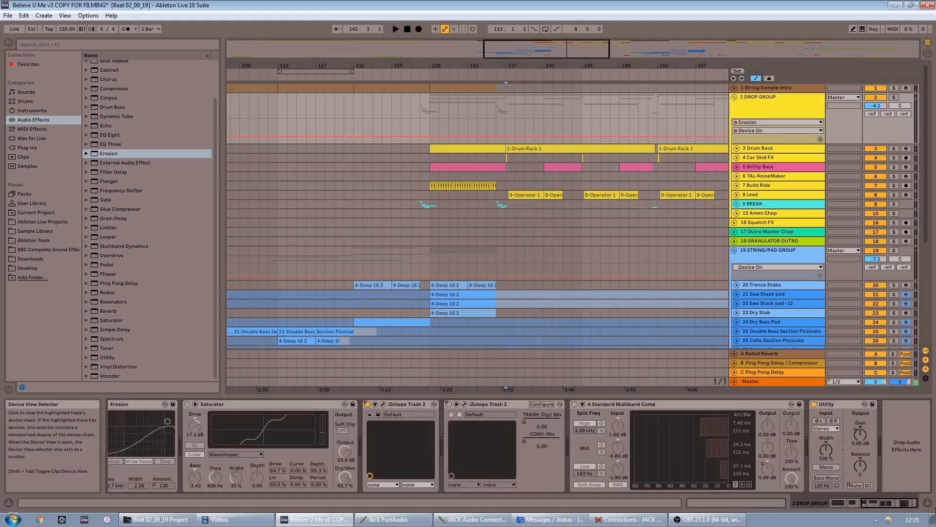
Switch on the DROP GROUP's Saturator, audition the drop from bar 137 with the first Trash 2 bypassed, and re-enable the overridden automation
{"action": "left_click", "coordinate": [187, 404]}
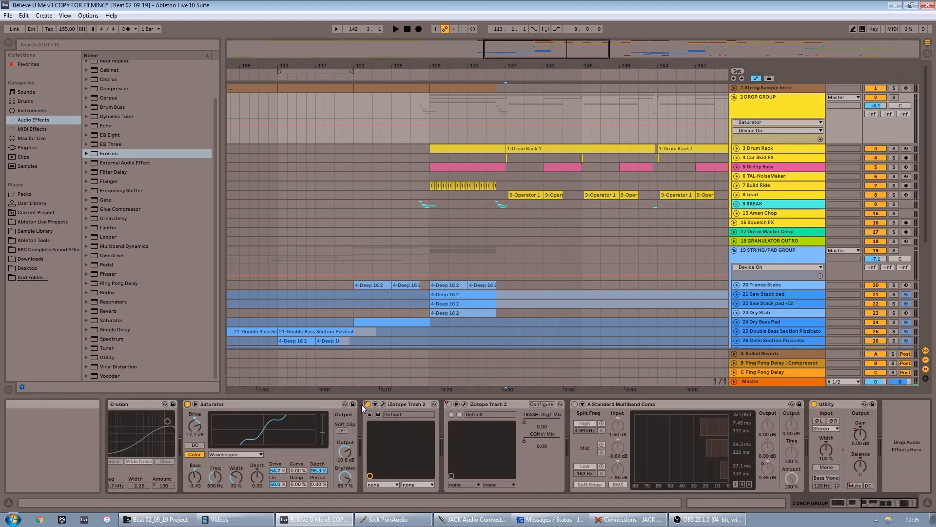
{"action": "key", "text": "space"}
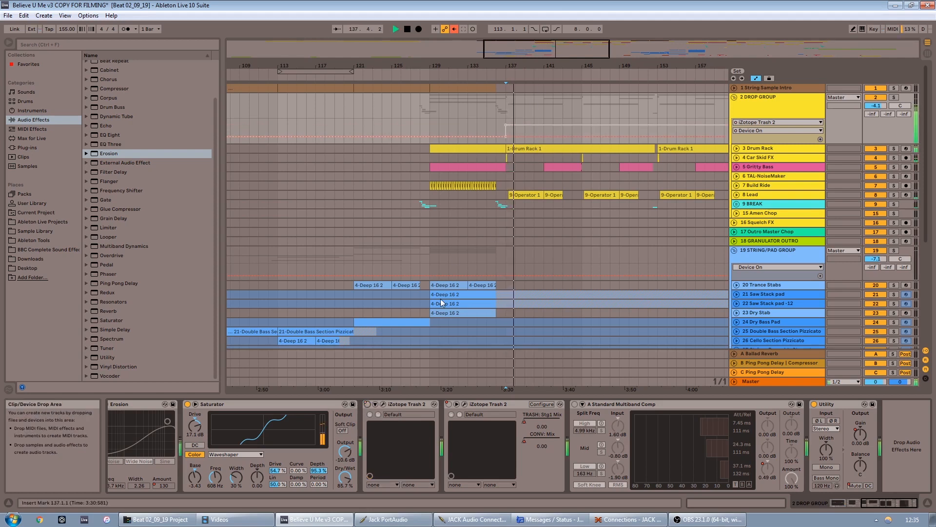
{"action": "key", "text": "space"}
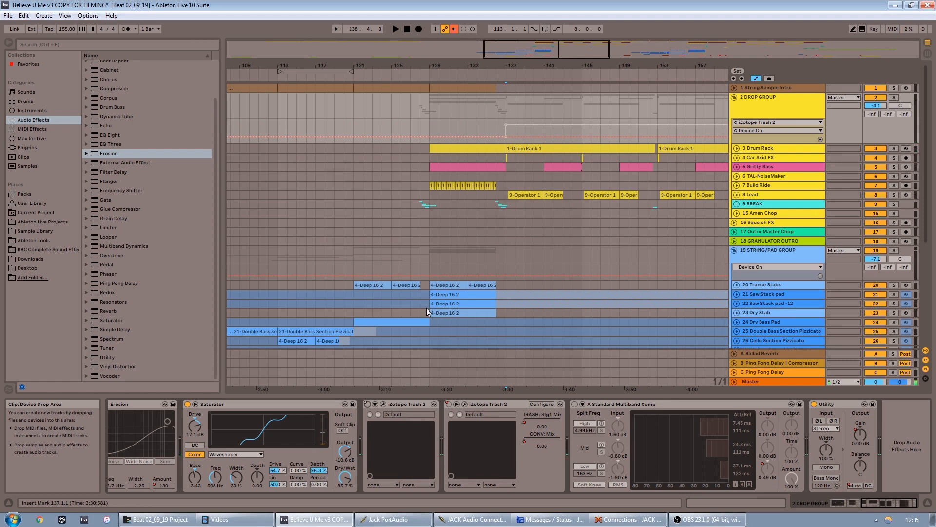
{"action": "key", "text": "space"}
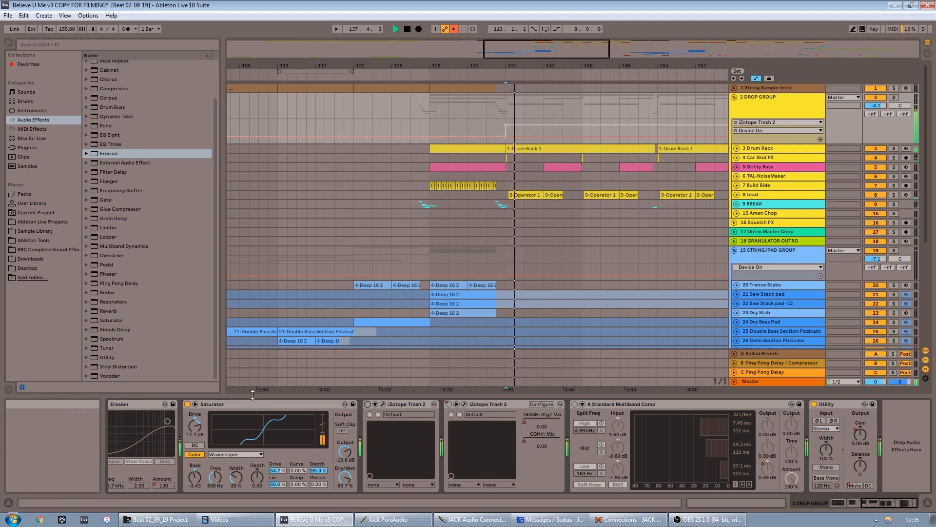
{"action": "key", "text": "space"}
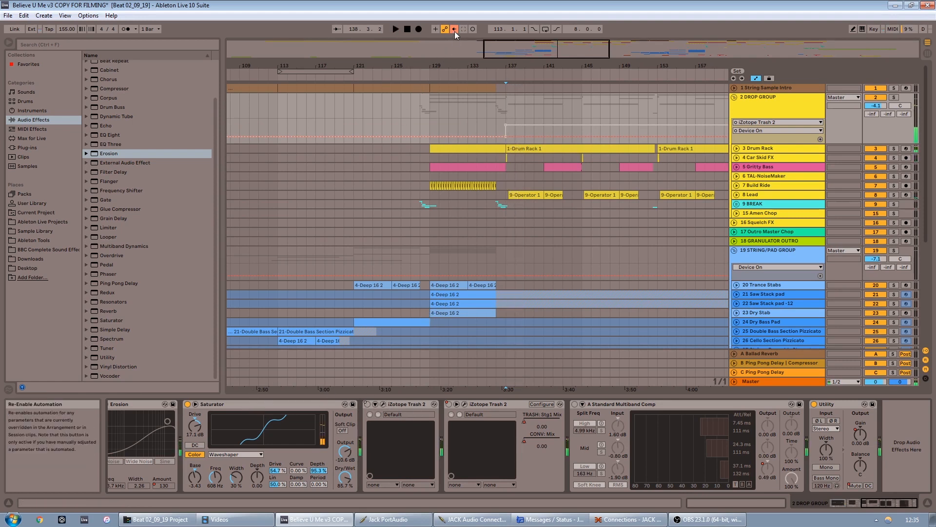
{"action": "left_click", "coordinate": [454, 31]}
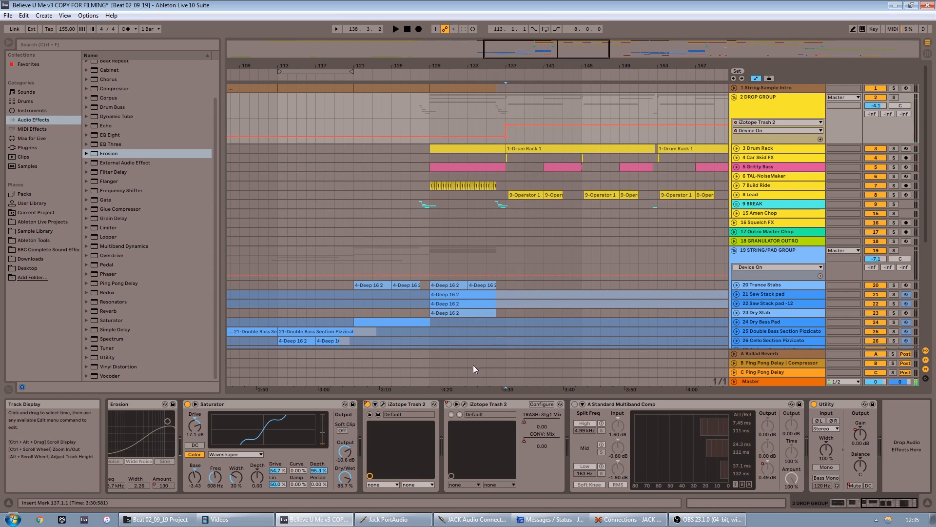
Open the DROP GROUP's first iZotope Trash 2 and inspect the Trash module's distortion settings for bands 1, 2 and 3
{"action": "left_click", "coordinate": [383, 404]}
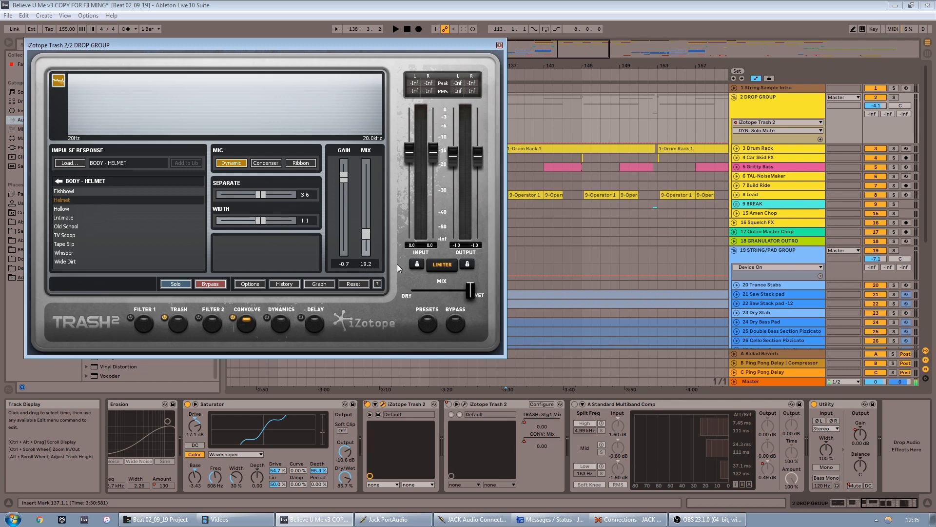
{"action": "left_click", "coordinate": [179, 329]}
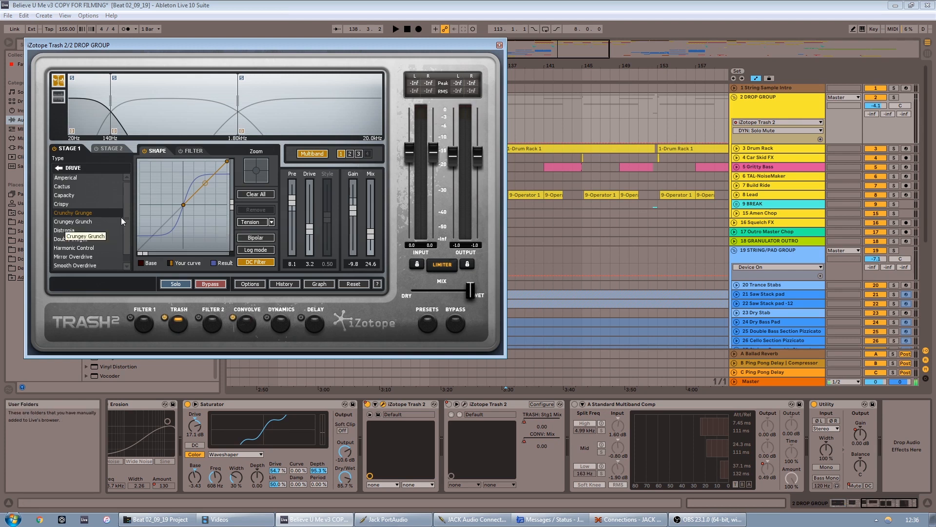
{"action": "left_click", "coordinate": [351, 154]}
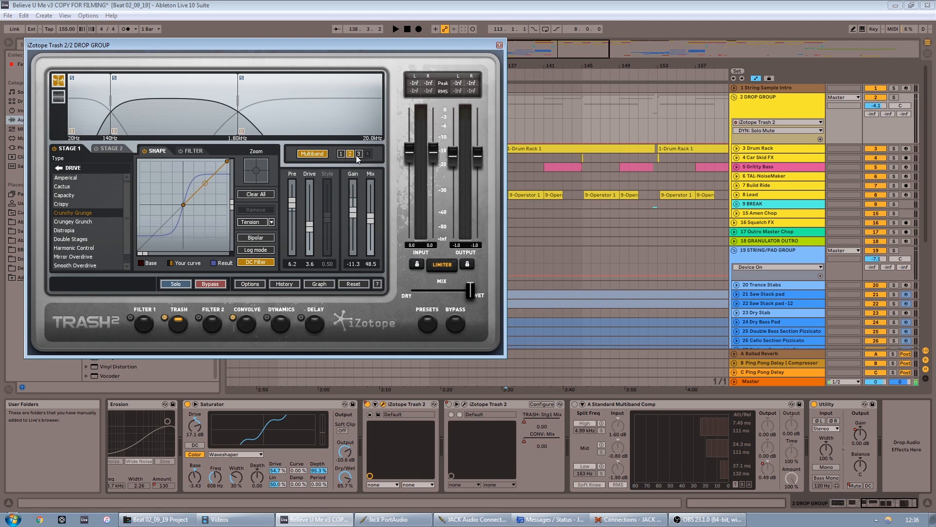
{"action": "left_click", "coordinate": [342, 154]}
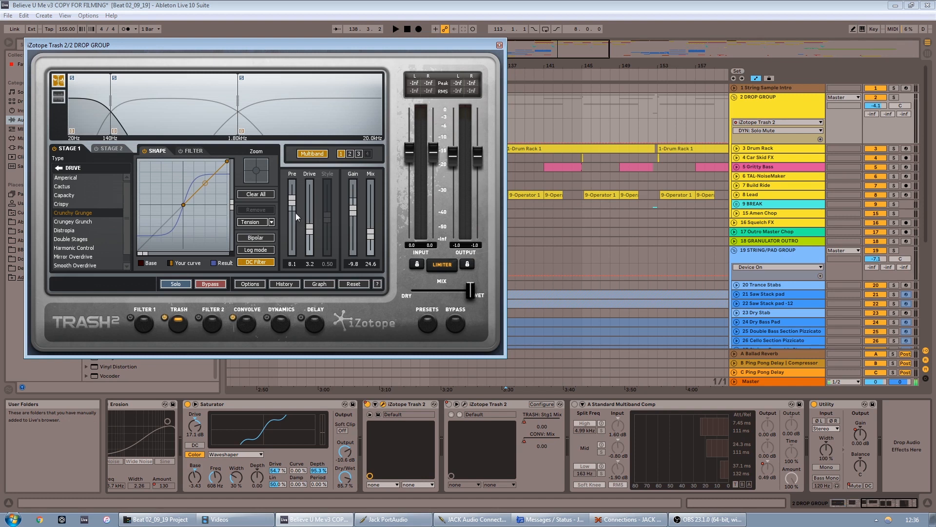
{"action": "left_click", "coordinate": [350, 154]}
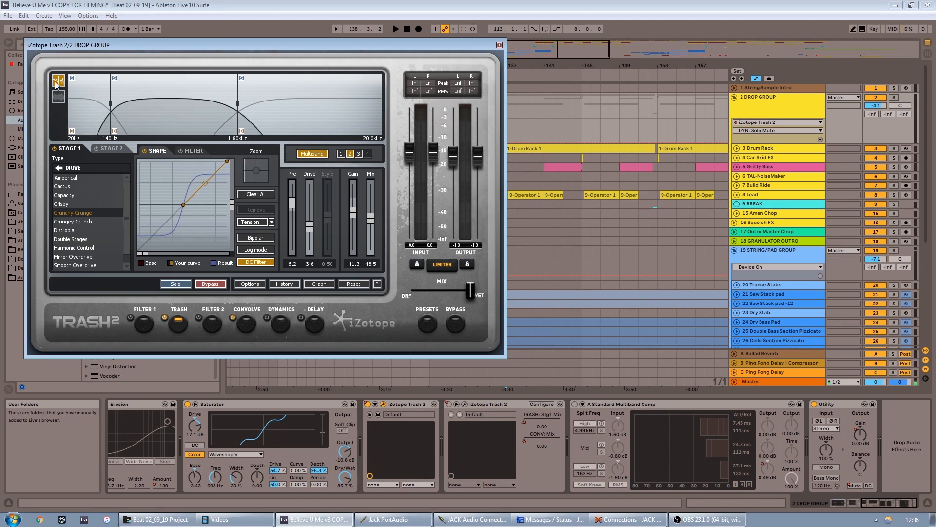
{"action": "left_click", "coordinate": [360, 154]}
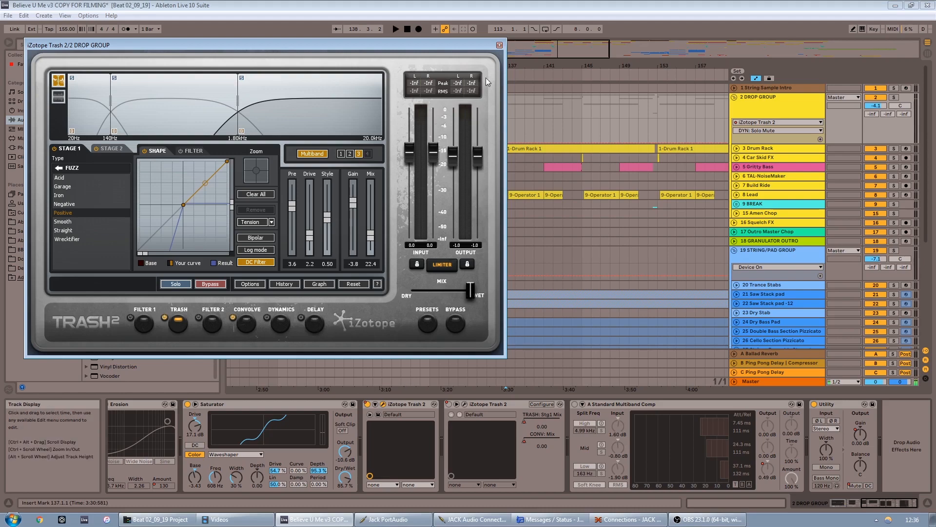
Move the Trash 2 window clear of the device chain and audition the drop while switching the Saturator and Trash 2 off and back on
{"action": "left_click_drag", "start_coordinate": [441, 43], "coordinate": [885, 224]}
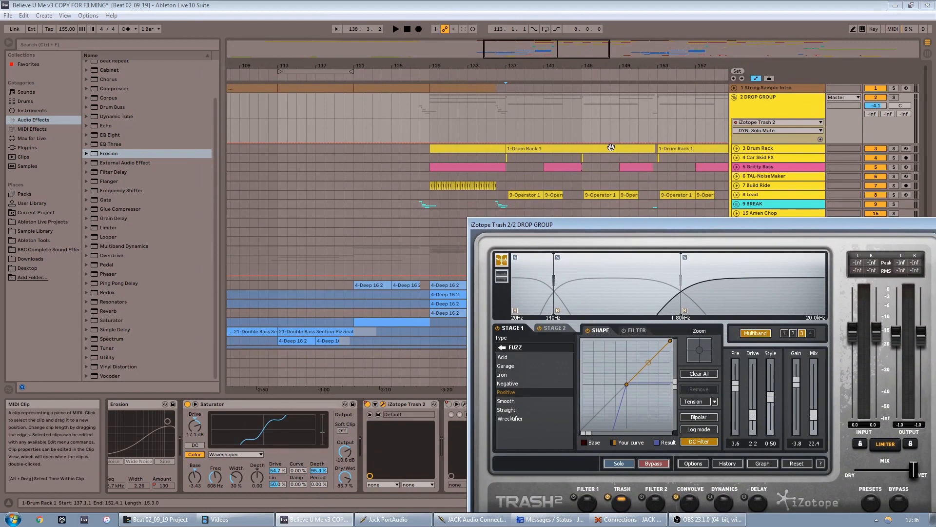
{"action": "key", "text": "space"}
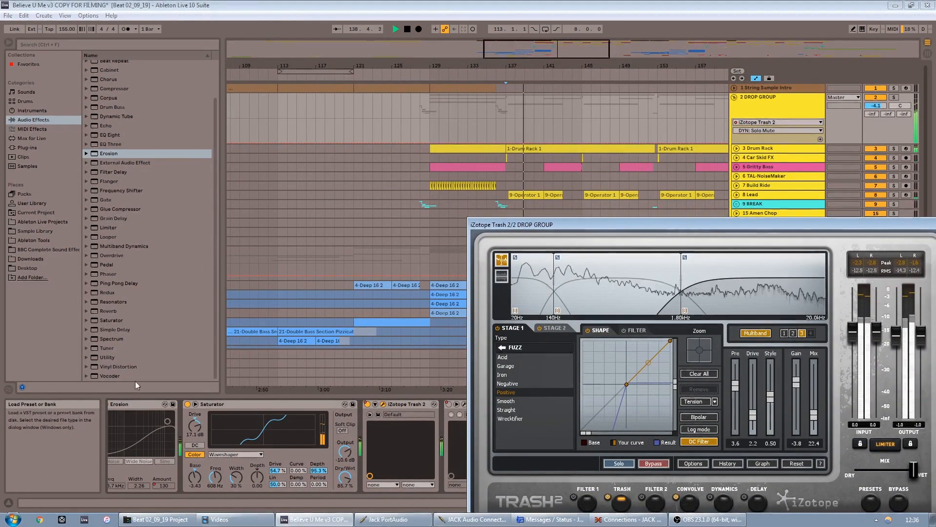
{"action": "left_click", "coordinate": [188, 405]}
{"action": "left_click", "coordinate": [367, 405]}
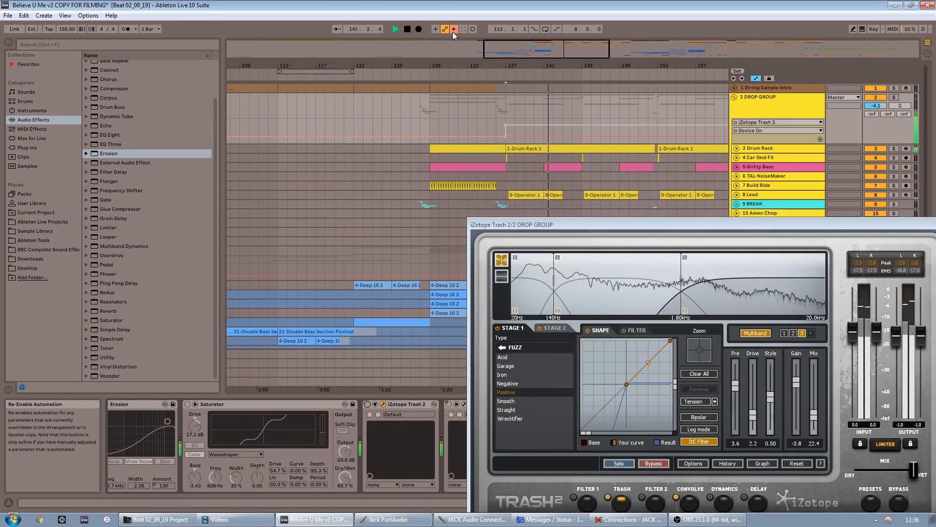
{"action": "left_click", "coordinate": [367, 404]}
{"action": "left_click", "coordinate": [188, 404]}
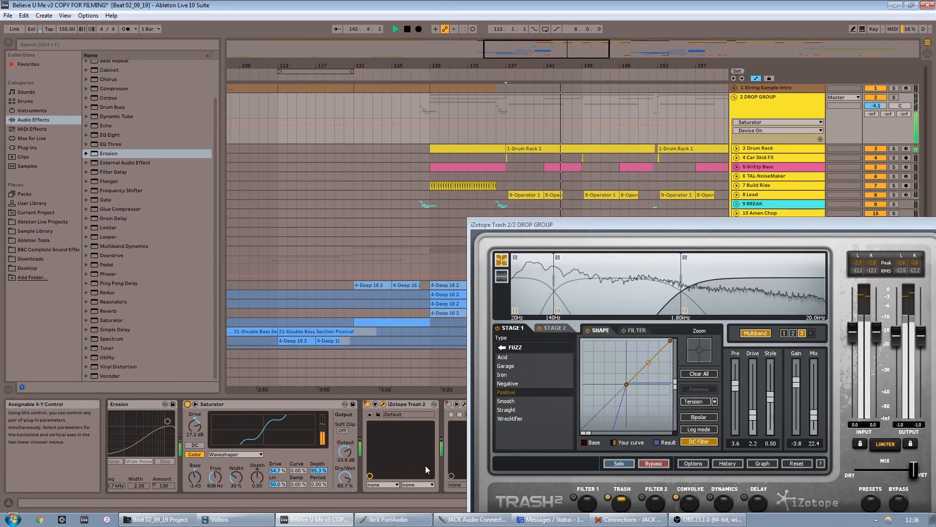
{"action": "left_click_drag", "start_coordinate": [736, 223], "coordinate": [325, 60]}
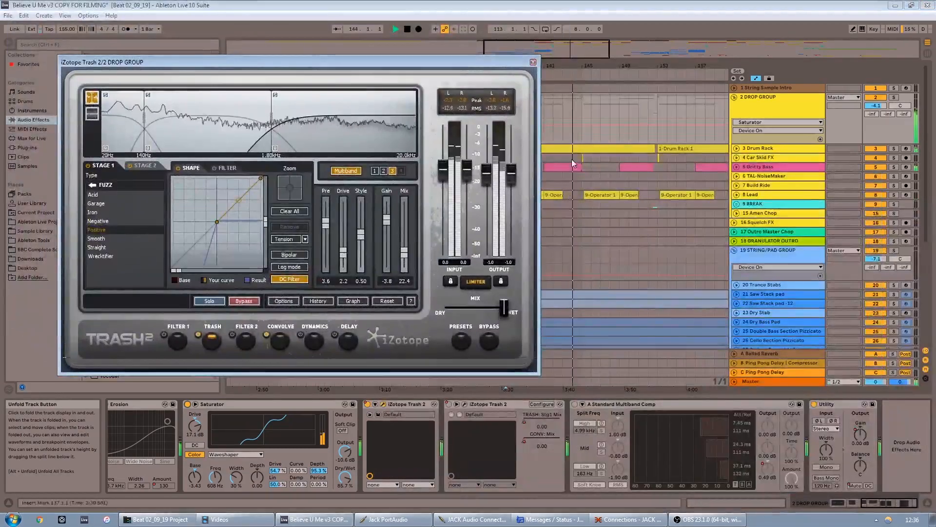
{"action": "key", "text": "space"}
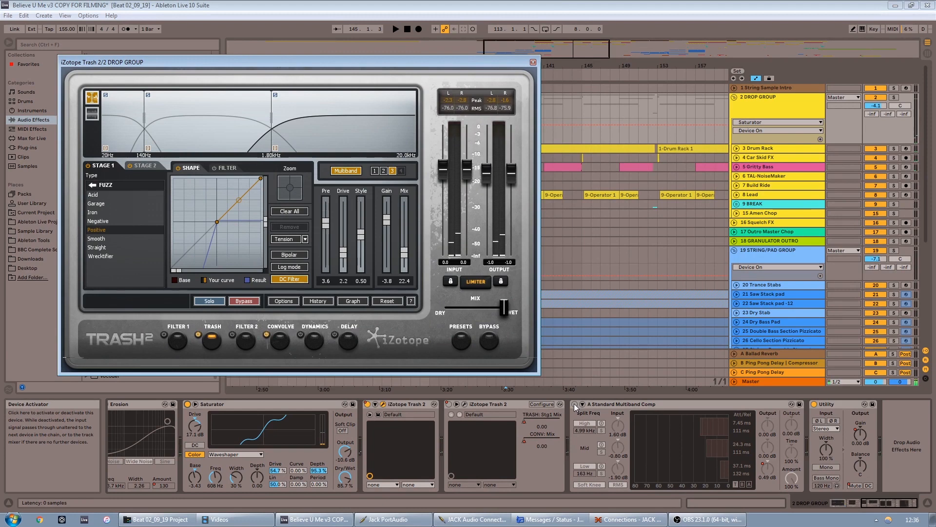
Switch on the DROP GROUP's multiband compressor and audition the drop repeatedly from bar 137
{"action": "left_click", "coordinate": [575, 405]}
{"action": "key", "text": "space"}
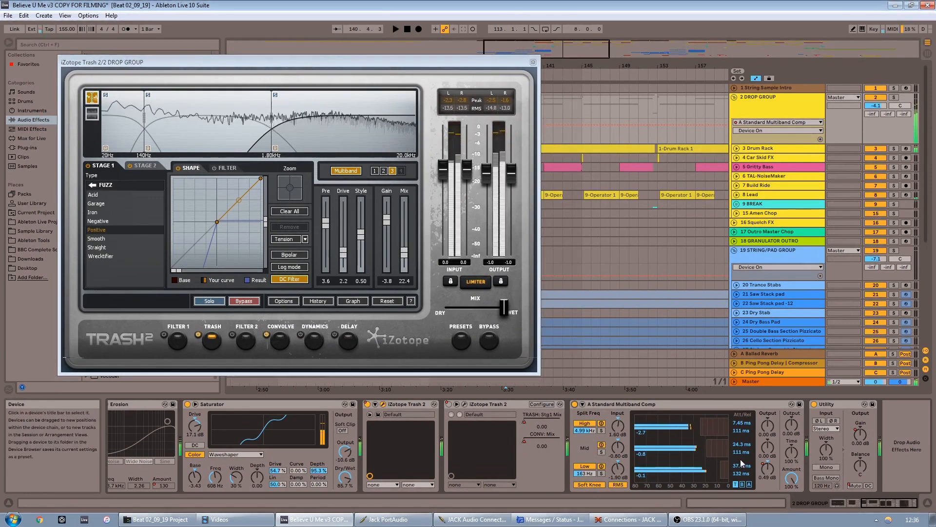
{"action": "key", "text": "space"}
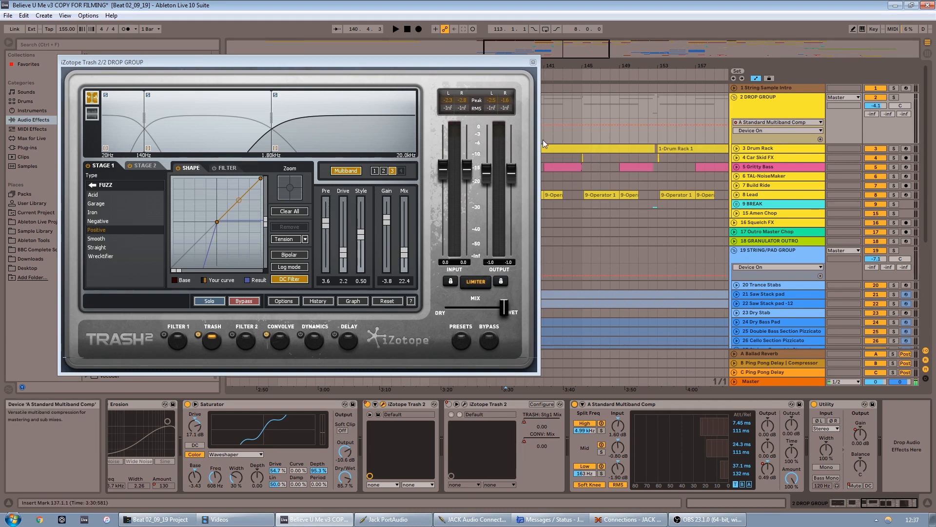
{"action": "key", "text": "space"}
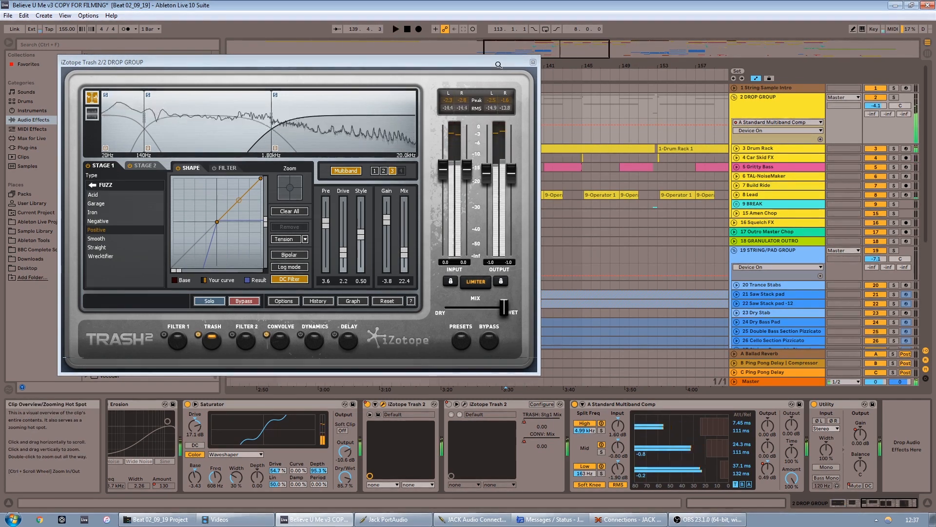
{"action": "key", "text": "space"}
{"action": "left_click_drag", "start_coordinate": [496, 60], "coordinate": [510, 77]}
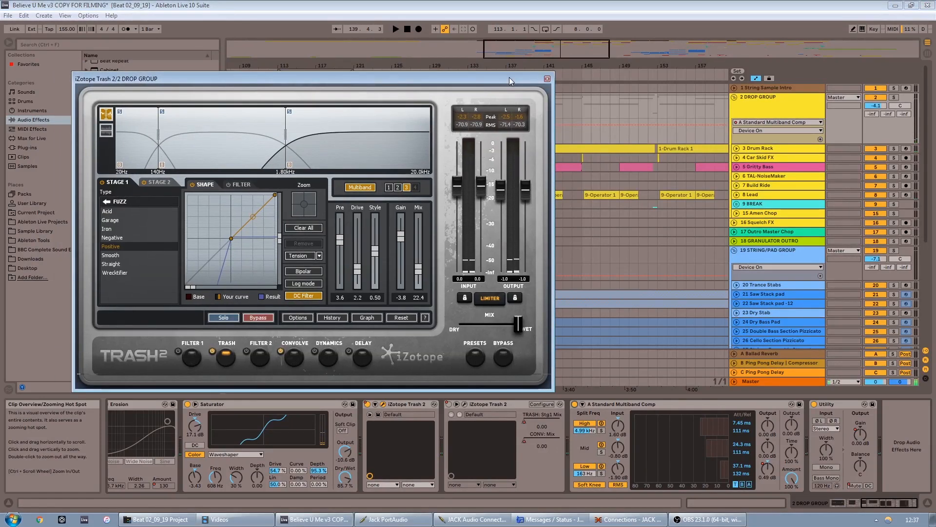
{"action": "key", "text": "space"}
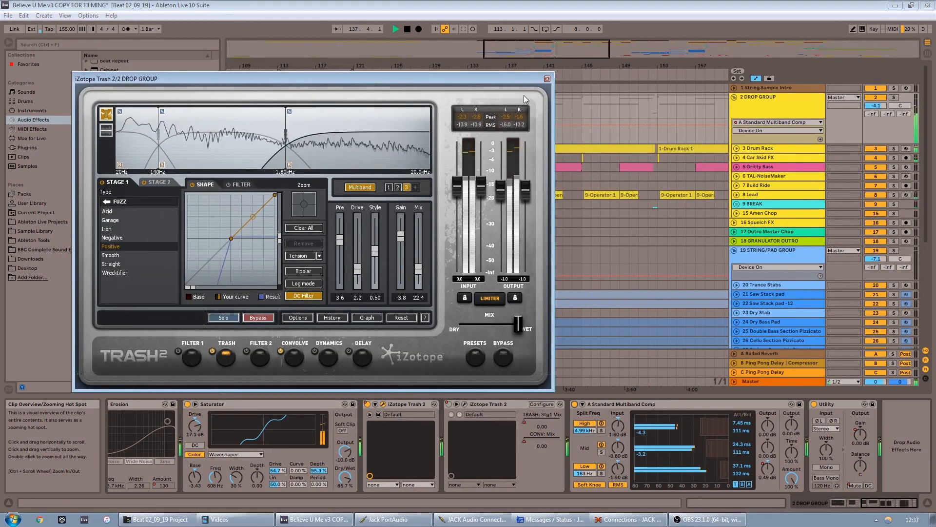
Close the Trash 2 window, zoom the arrangement out to show both drops, and stop playback
{"action": "left_click", "coordinate": [547, 78]}
{"action": "left_click_drag", "start_coordinate": [535, 53], "coordinate": [533, 48]}
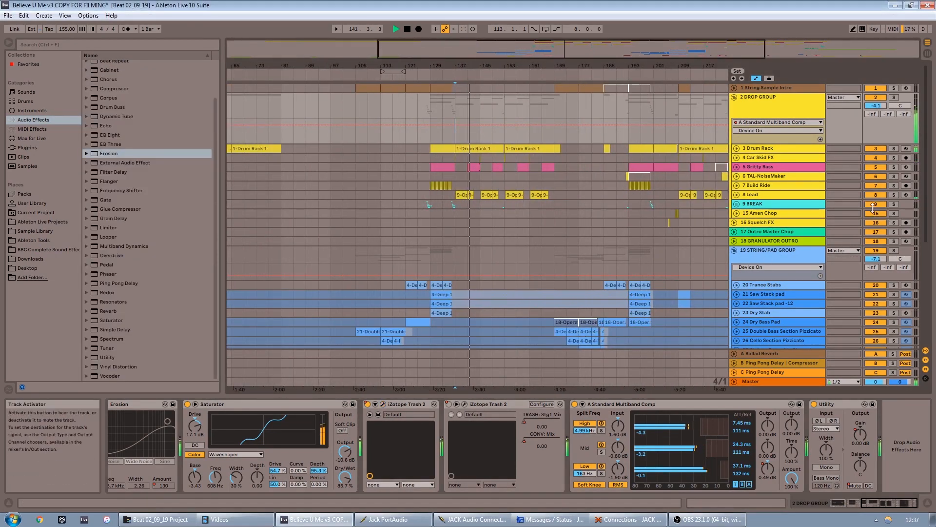
{"action": "key", "text": "space"}
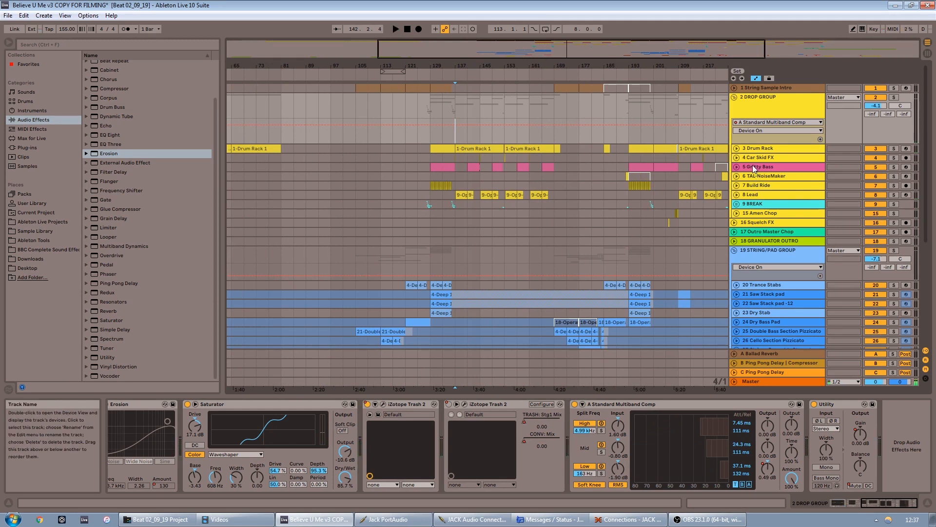
Unfold the Lead, Build Ride, TAL-NoiseMaker, Gritty Bass, Car Skid FX and Drum Rack tracks
{"action": "left_click", "coordinate": [739, 195]}
{"action": "left_click", "coordinate": [736, 185]}
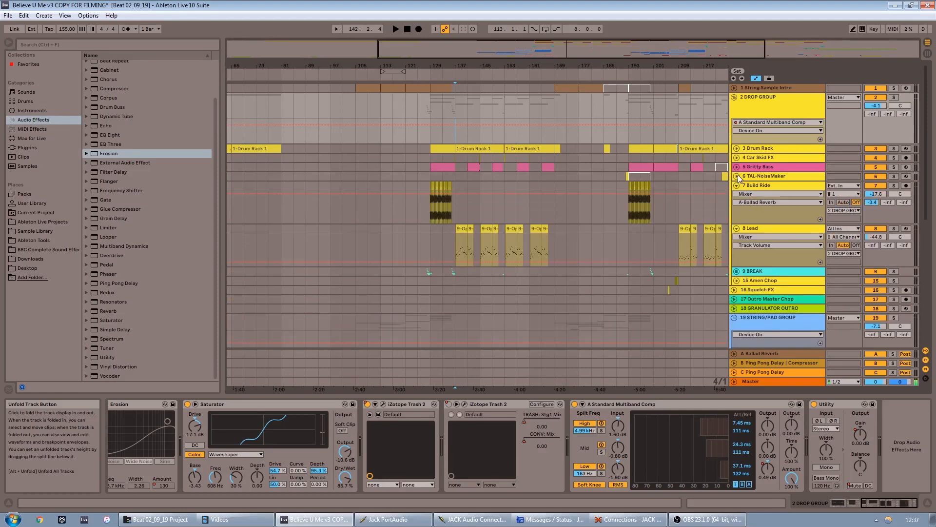
{"action": "left_click", "coordinate": [737, 176]}
{"action": "left_click", "coordinate": [737, 167]}
{"action": "left_click", "coordinate": [737, 157]}
{"action": "left_click", "coordinate": [737, 148]}
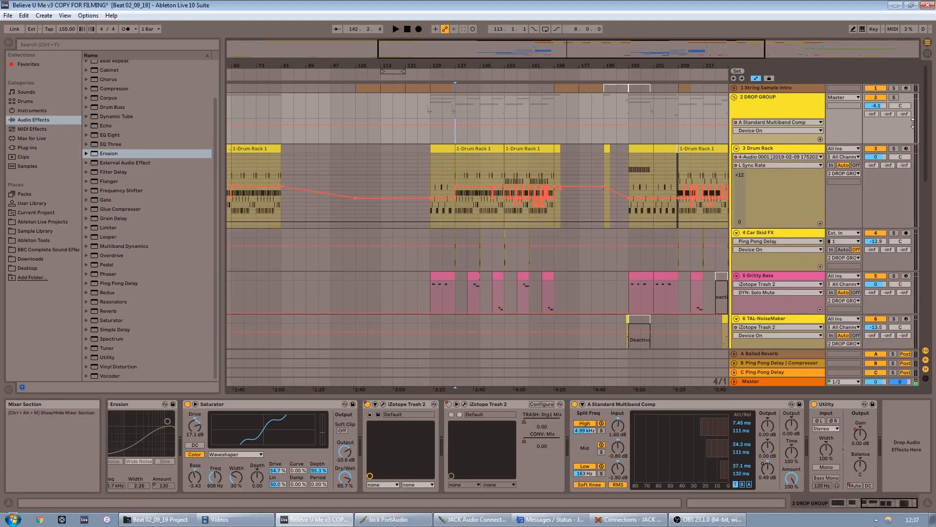
Play the arrangement with the Drum Rack track selected to examine its device chain
{"action": "scroll", "coordinate": [927, 157], "scroll_direction": "down", "scroll_amount": 4}
{"action": "scroll", "coordinate": [926, 157], "scroll_direction": "up", "scroll_amount": 1}
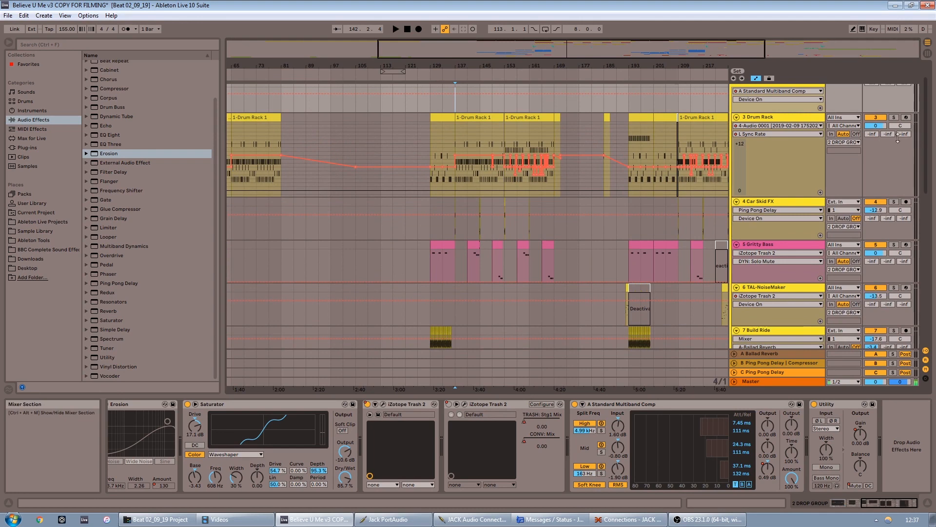
{"action": "left_click", "coordinate": [800, 116]}
{"action": "key", "text": "space"}
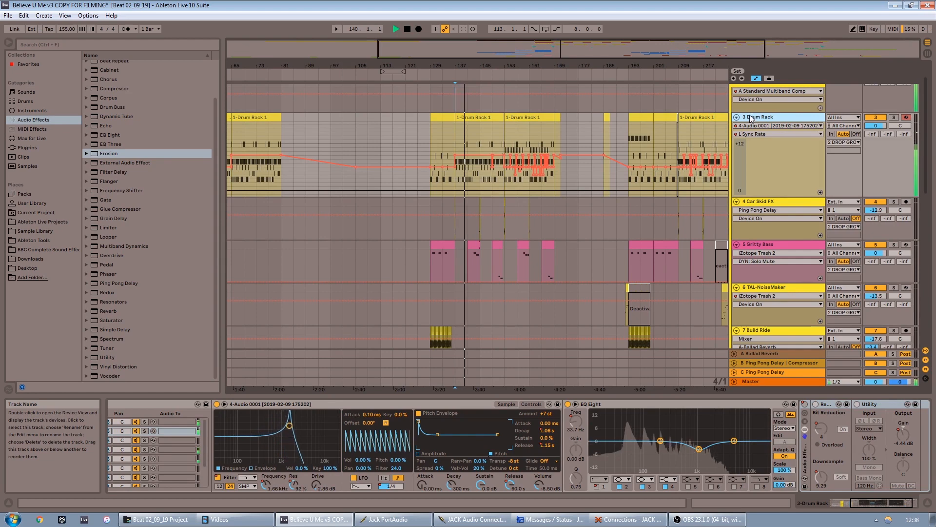
Select the Lead track to view its Operator and Auto Pan devices, and listen to the passage
{"action": "scroll", "coordinate": [776, 114], "scroll_direction": "down", "scroll_amount": 3}
{"action": "scroll", "coordinate": [785, 122], "scroll_direction": "down", "scroll_amount": 3}
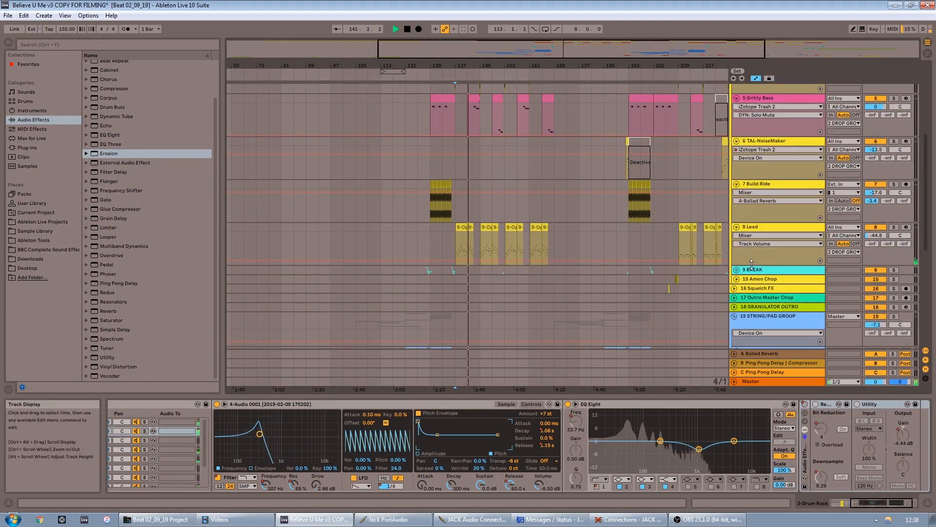
{"action": "left_click", "coordinate": [769, 227]}
{"action": "key", "text": "space"}
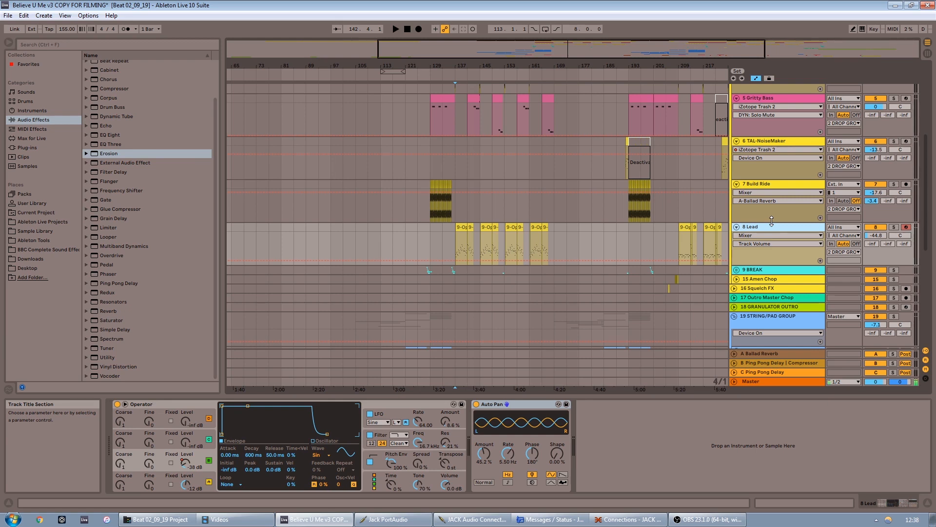
{"action": "key", "text": "space"}
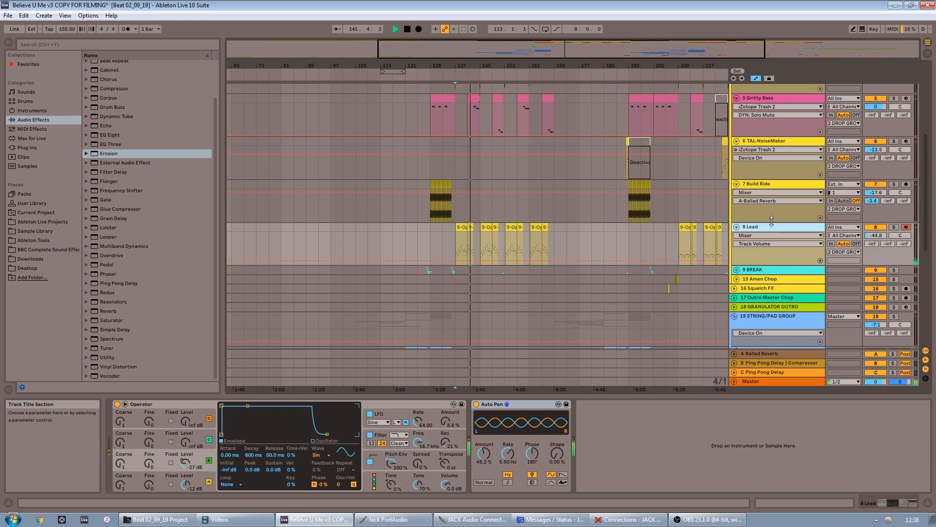
{"action": "key", "text": "space"}
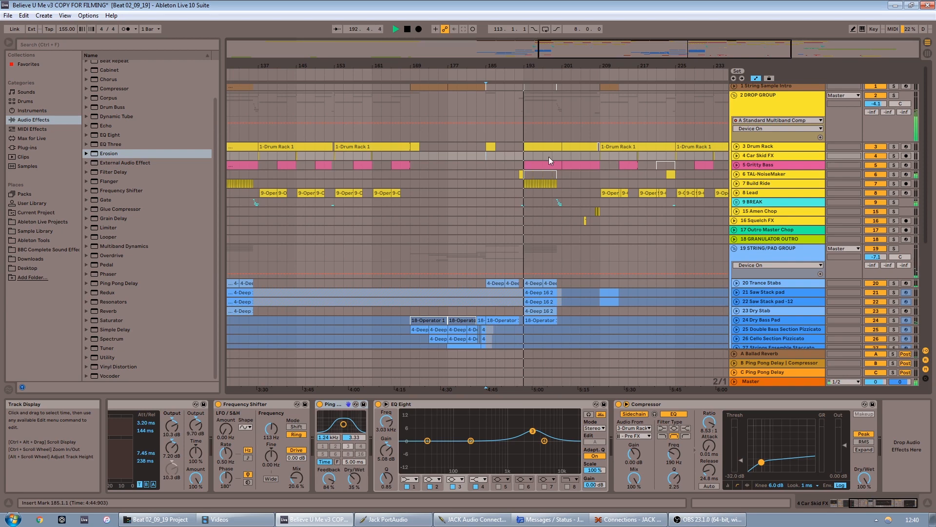
Select the TAL-NoiseMaker track and look through its full device chain during playback
{"action": "left_click", "coordinate": [763, 174]}
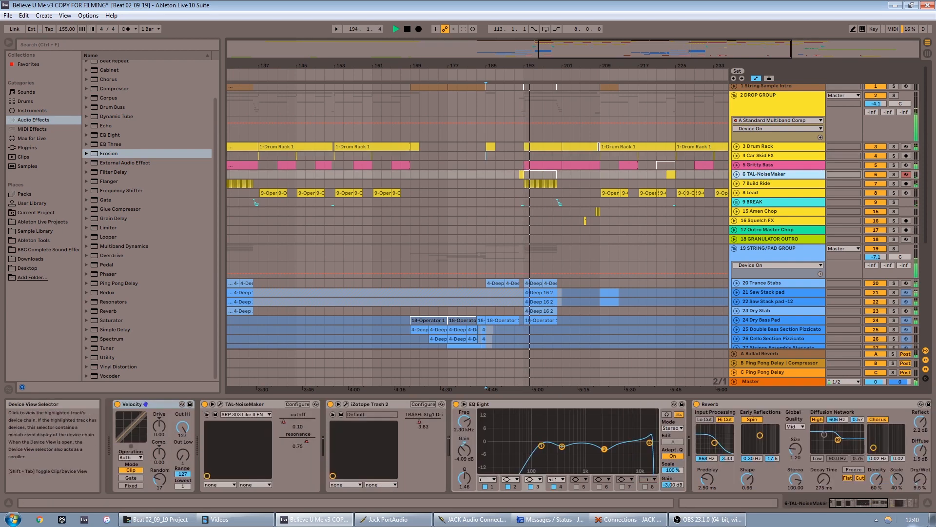
{"action": "left_click", "coordinate": [899, 505]}
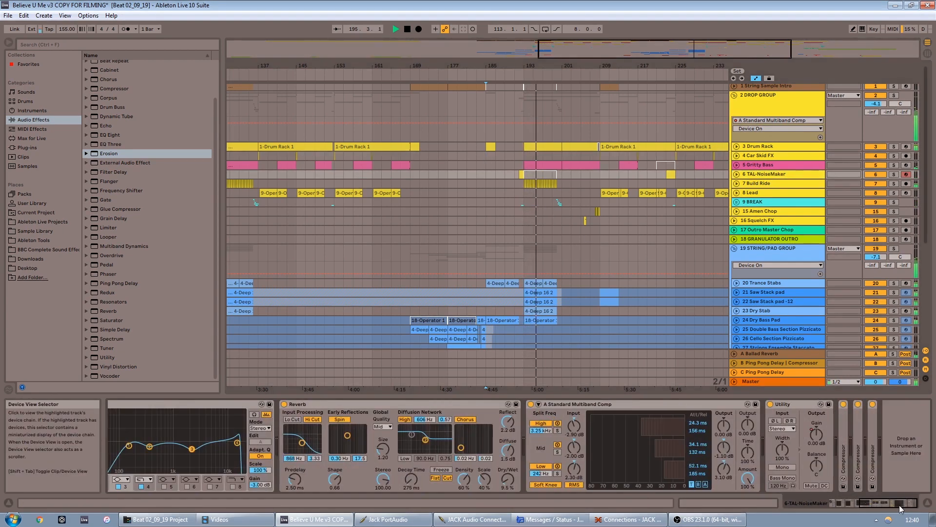
{"action": "left_click_drag", "start_coordinate": [901, 507], "coordinate": [840, 498]}
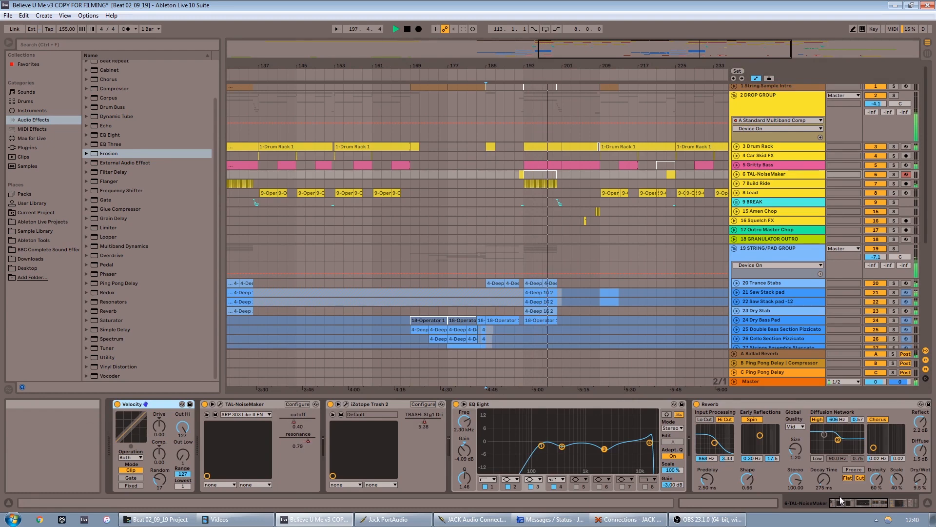
Unfold the TAL-NoiseMaker track and show the synth's cutoff automation in its lane
{"action": "left_click", "coordinate": [737, 174]}
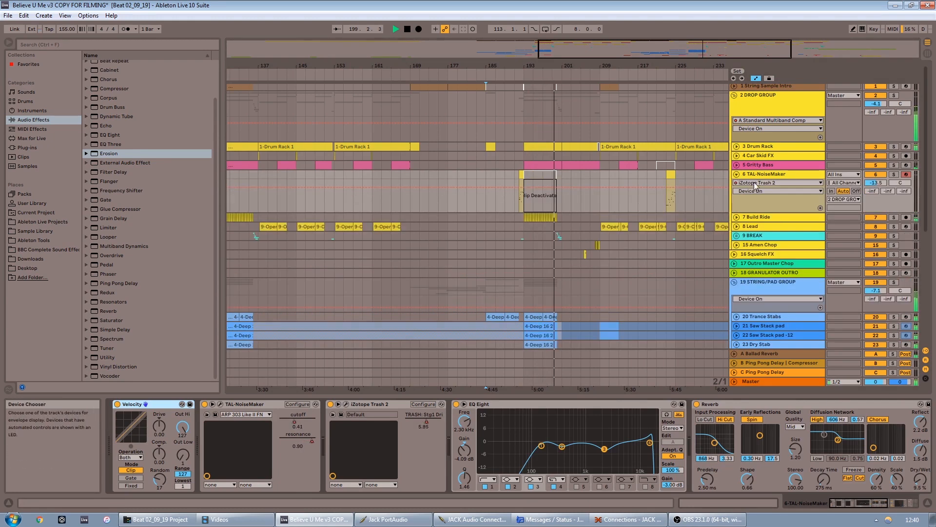
{"action": "left_click", "coordinate": [755, 183]}
{"action": "left_click", "coordinate": [765, 198]}
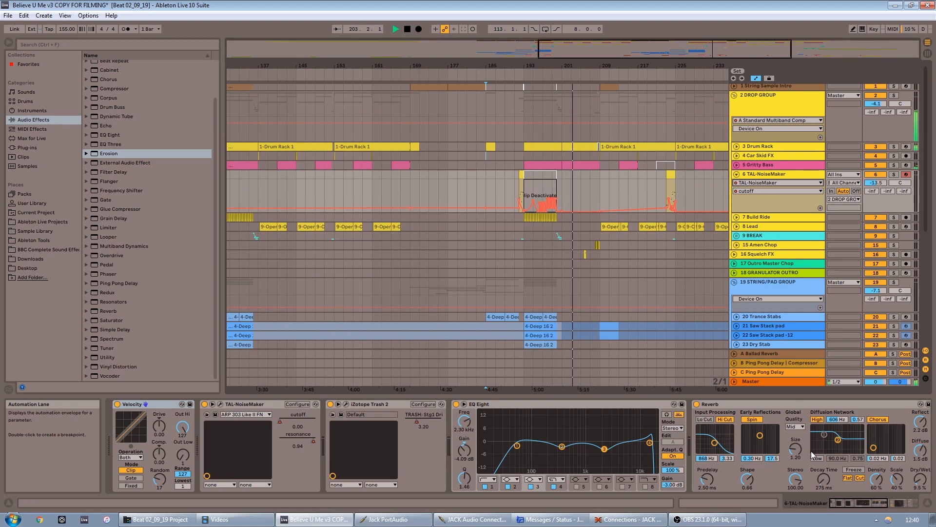
View the Master track's devices until playback is stopped, and unfold the Drum Rack track to inspect its clips
{"action": "left_click", "coordinate": [786, 385]}
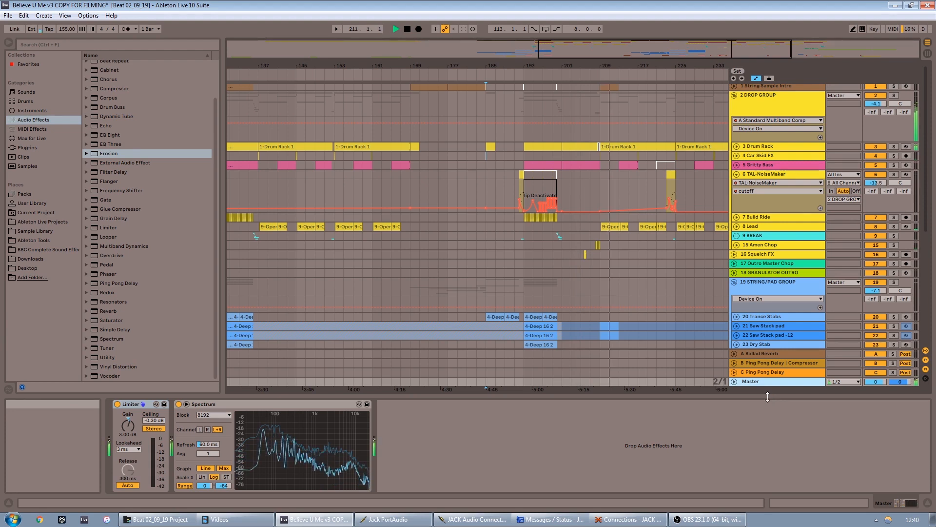
{"action": "key", "text": "space"}
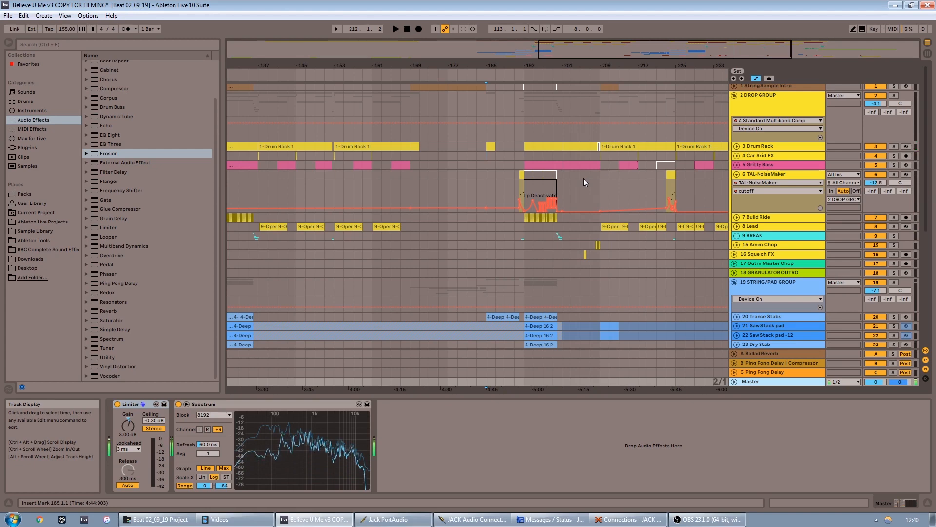
{"action": "left_click", "coordinate": [736, 146]}
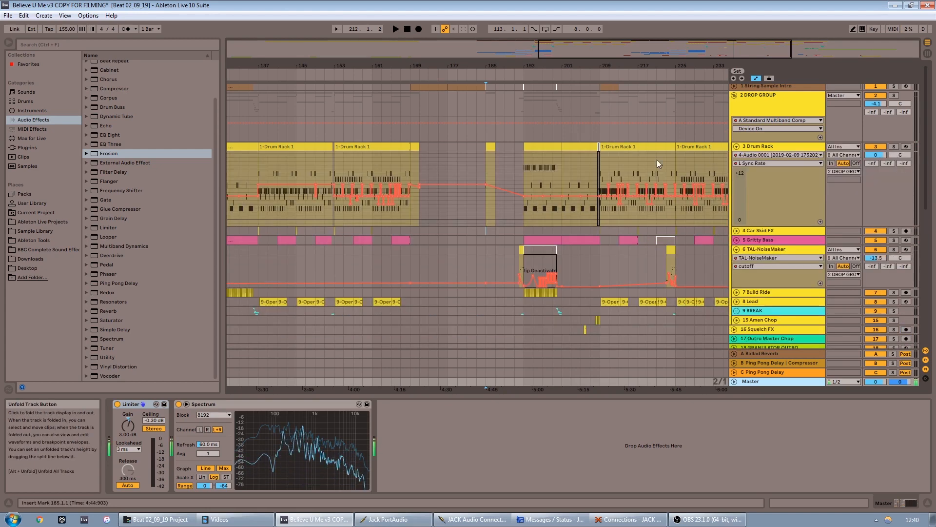
{"action": "left_click", "coordinate": [513, 162]}
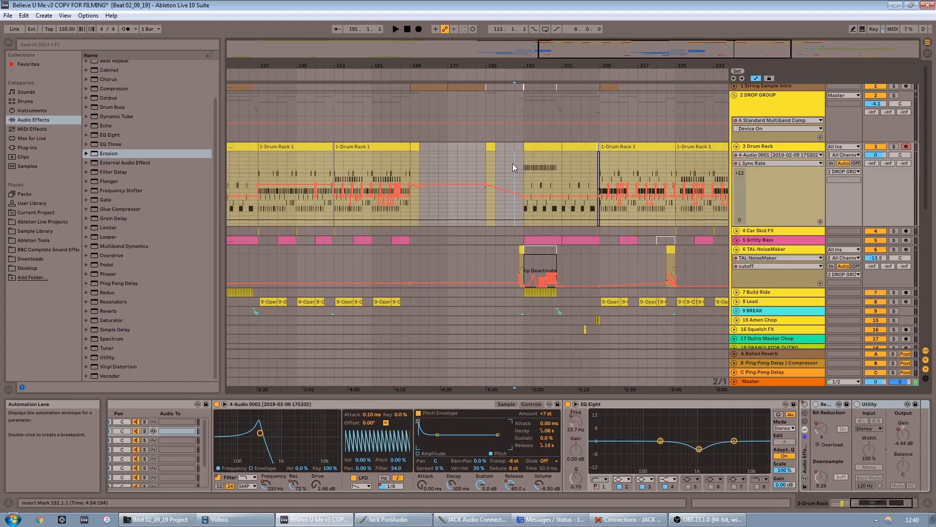
Open the TAL-NoiseMaker plugin window from its track and examine the synth settings and available filter types
{"action": "left_click", "coordinate": [516, 254]}
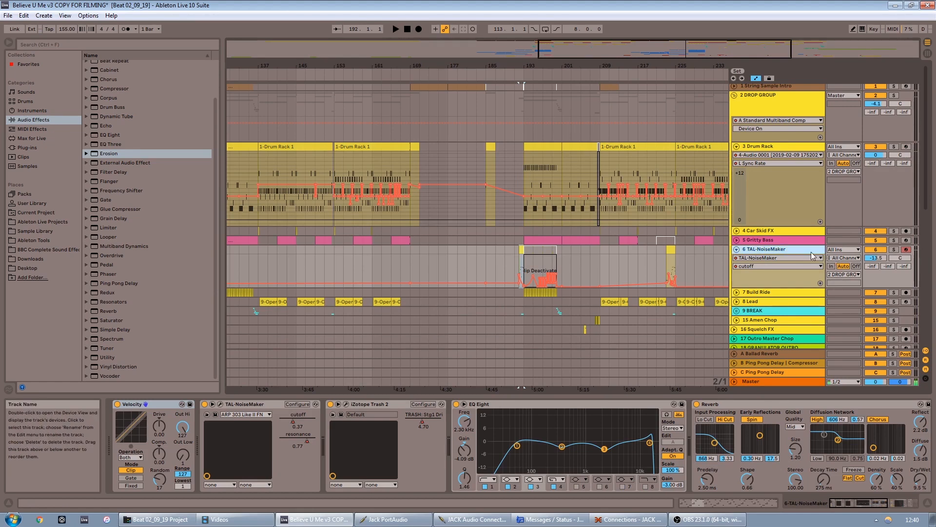
{"action": "left_click", "coordinate": [221, 404]}
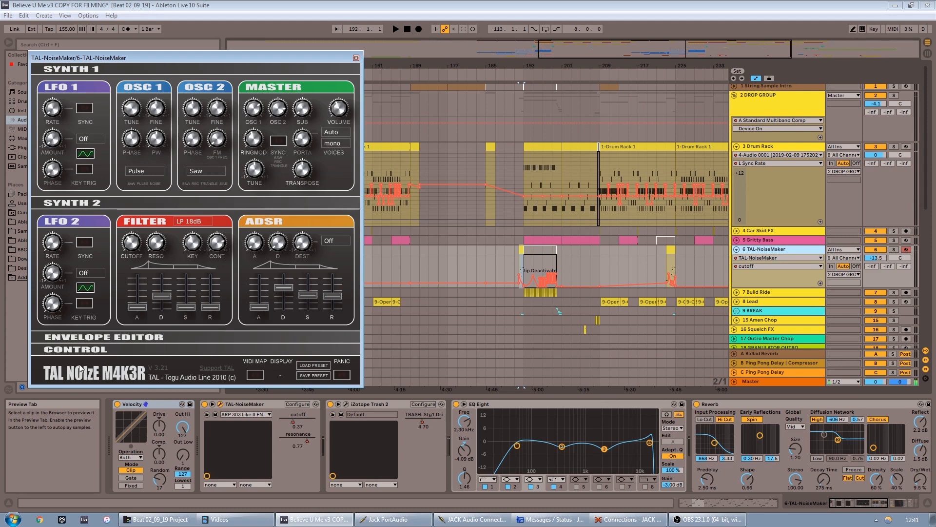
{"action": "left_click_drag", "start_coordinate": [741, 48], "coordinate": [702, 58]}
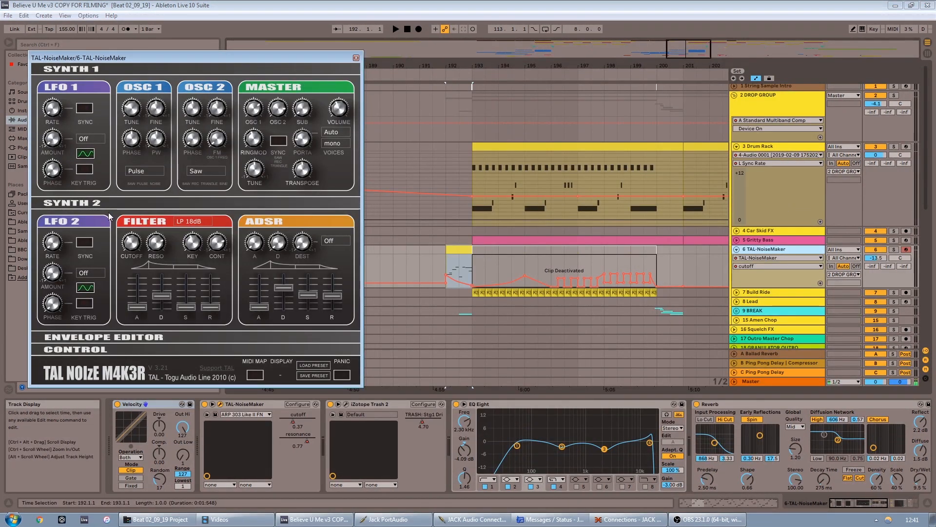
{"action": "mouse_move", "coordinate": [116, 59]}
{"action": "left_mouse_down"}
{"action": "mouse_move", "coordinate": [291, 71]}
{"action": "mouse_move", "coordinate": [150, 90]}
{"action": "mouse_move", "coordinate": [118, 51]}
{"action": "left_mouse_up"}
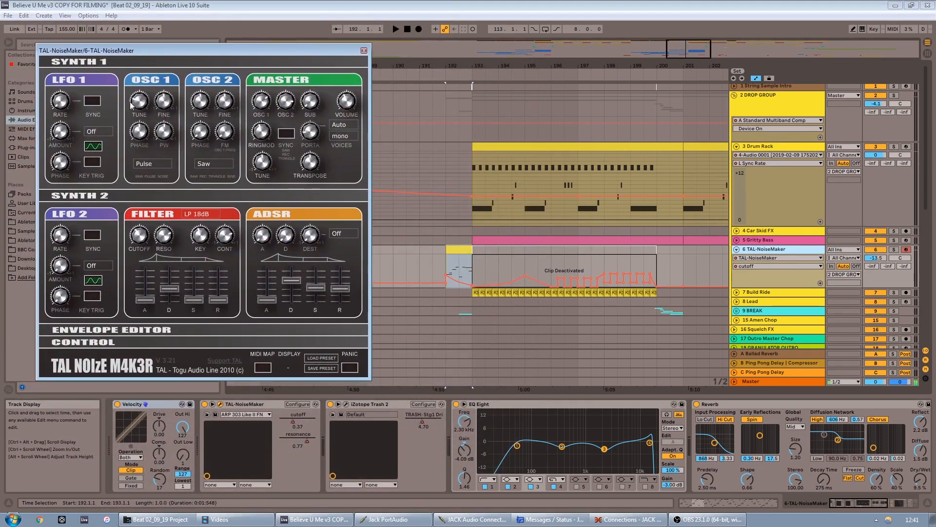
{"action": "left_click", "coordinate": [198, 215]}
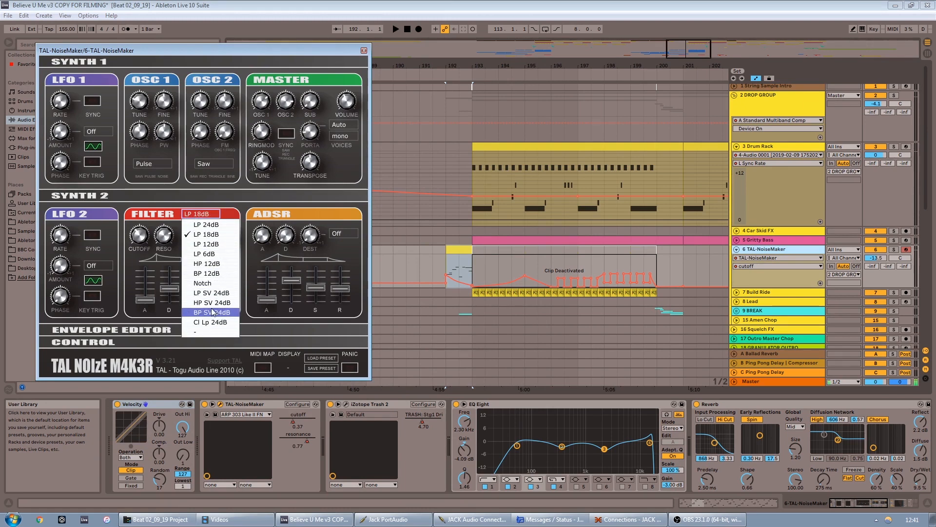
{"action": "left_click", "coordinate": [239, 193]}
{"action": "left_click", "coordinate": [90, 198]}
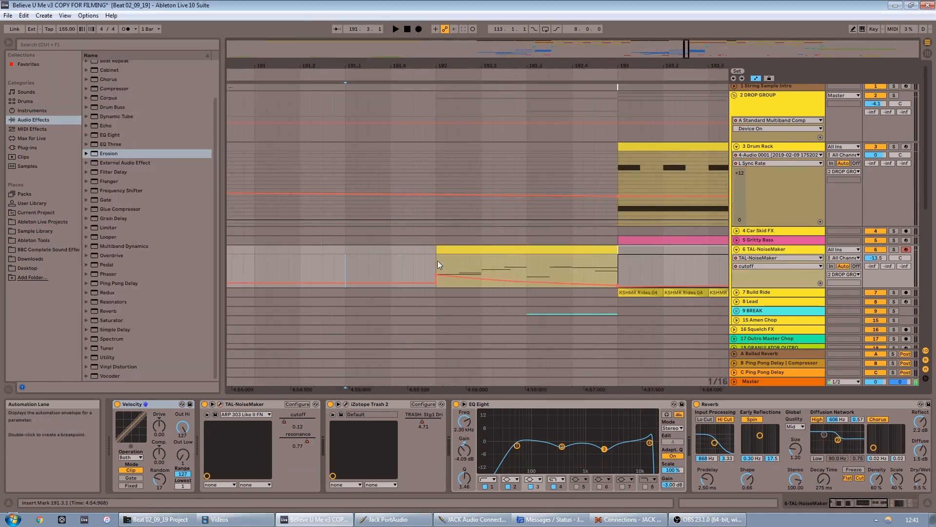
Group the TAL-NoiseMaker track's effects from iZotope Trash 2 through Utility into an audio effect rack and deactivate it
{"action": "left_click", "coordinate": [437, 263]}
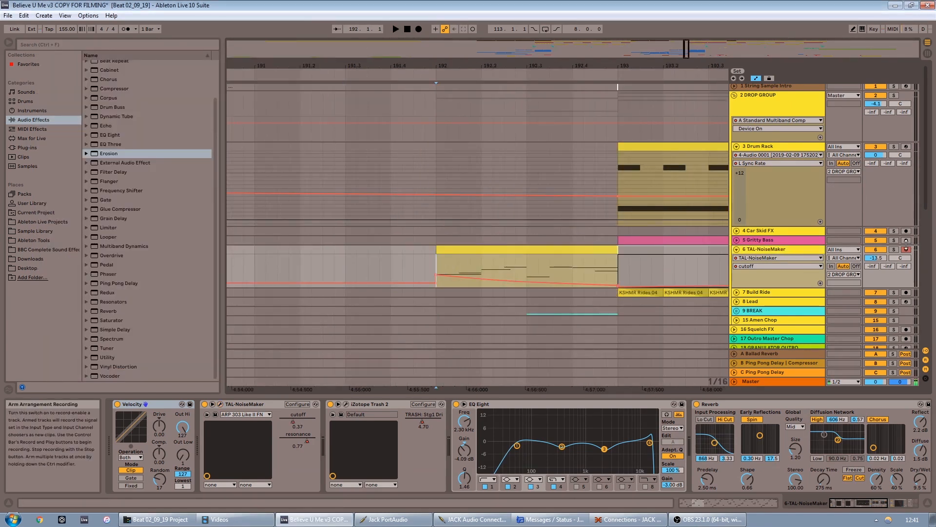
{"action": "left_click", "coordinate": [347, 404]}
{"action": "left_click", "coordinate": [346, 404]}
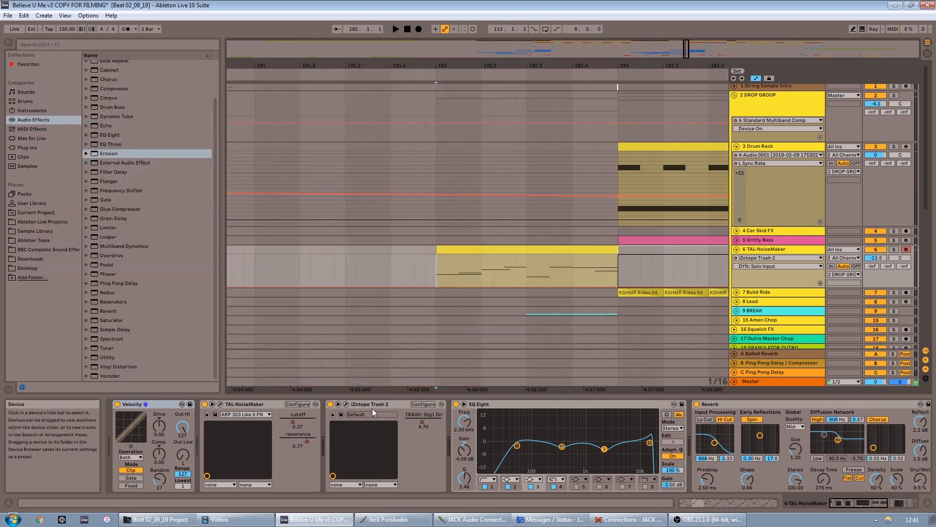
{"action": "left_click", "coordinate": [849, 509]}
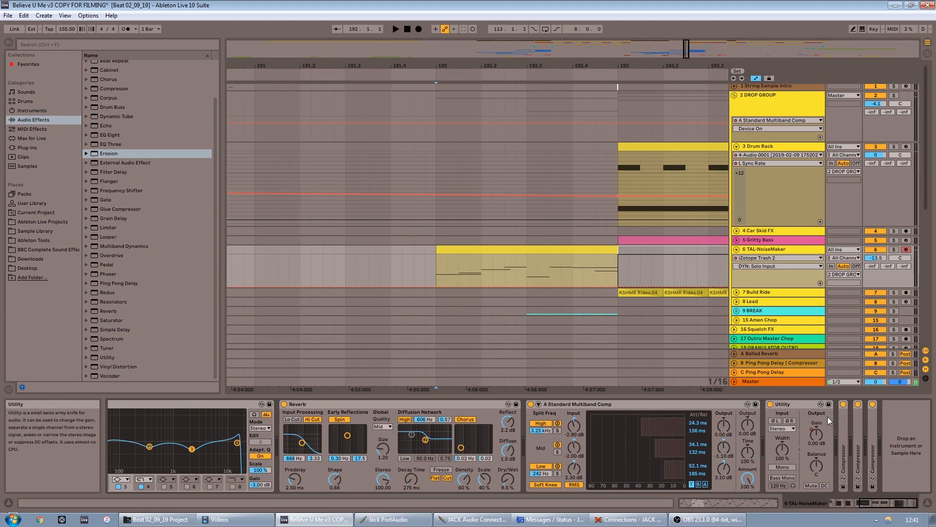
{"action": "left_click", "coordinate": [812, 404], "text": "shift"}
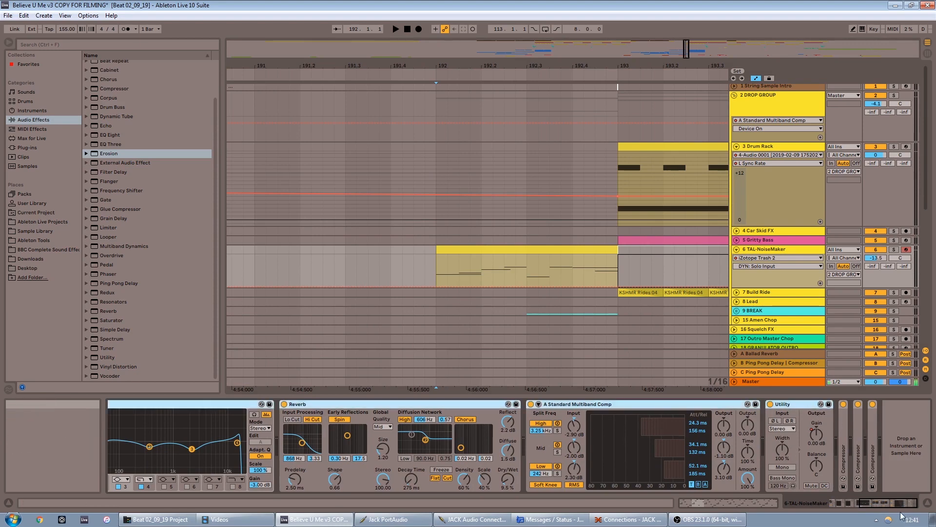
{"action": "left_click", "coordinate": [845, 504]}
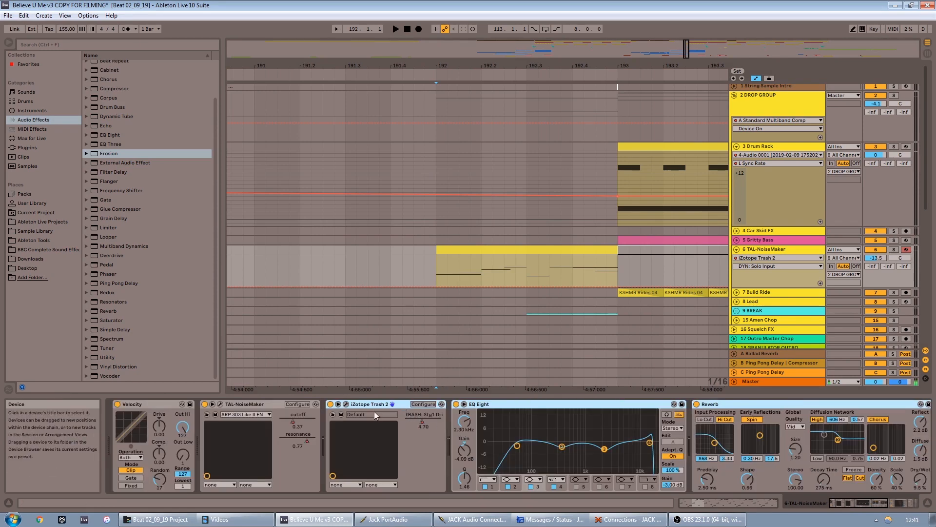
{"action": "key", "text": "ctrl+g"}
{"action": "left_click", "coordinate": [330, 404]}
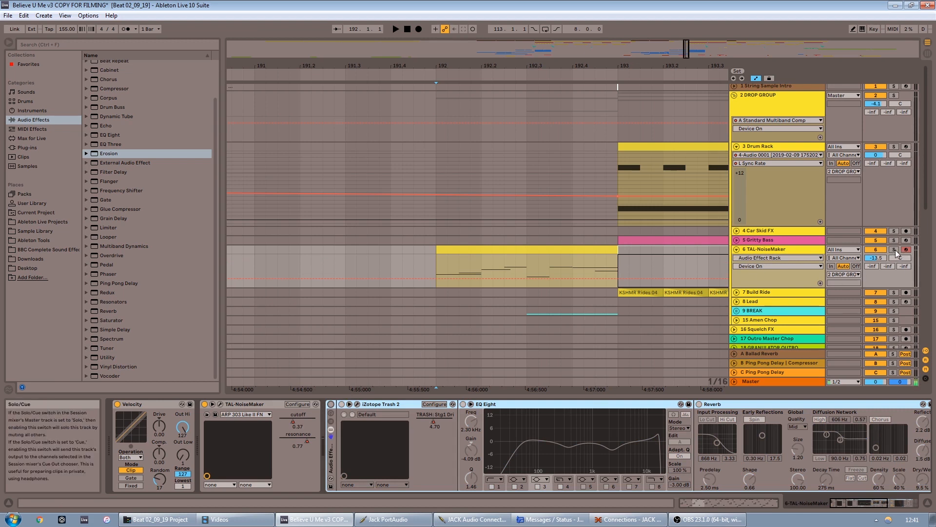
Solo the TAL-NoiseMaker track and compare the bar 192 clip with the effect rack off and on, ending with solo off
{"action": "left_click", "coordinate": [895, 250]}
{"action": "left_click", "coordinate": [395, 29]}
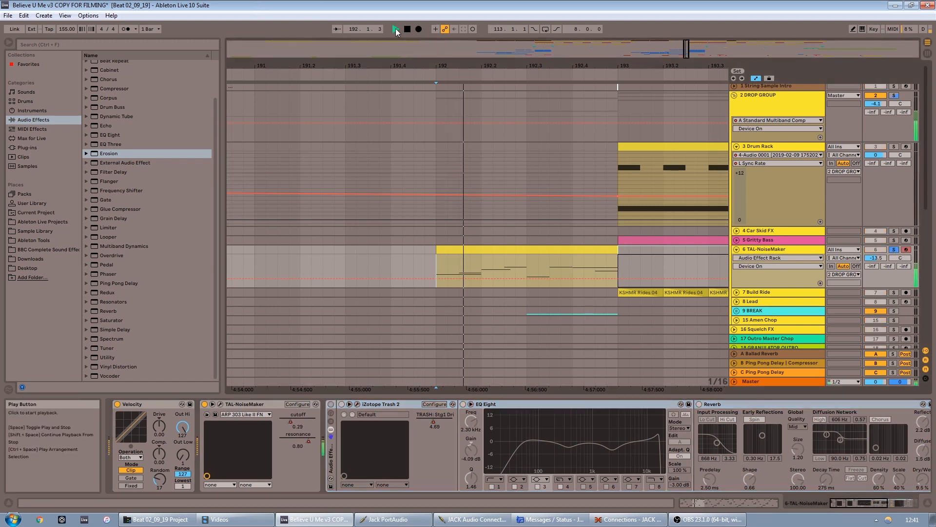
{"action": "left_click", "coordinate": [432, 72]}
{"action": "left_click", "coordinate": [408, 29]}
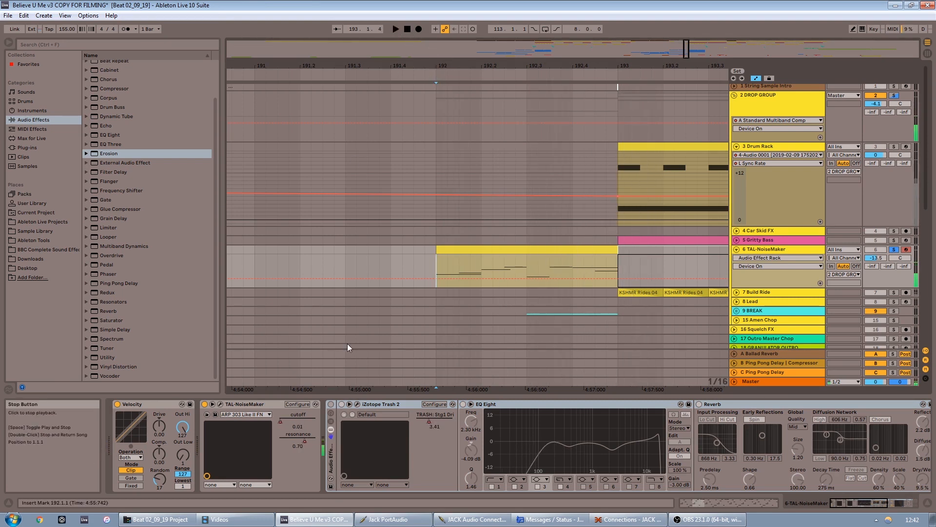
{"action": "left_click", "coordinate": [431, 75]}
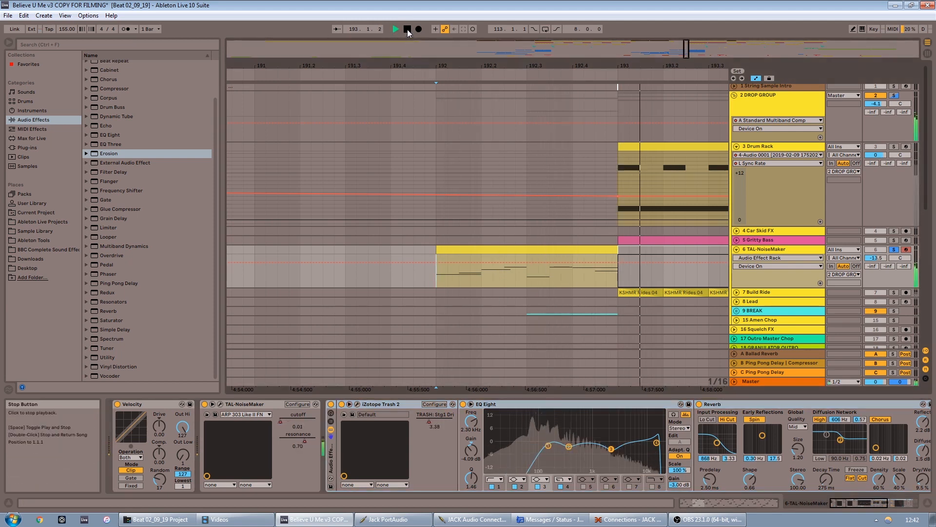
{"action": "left_click", "coordinate": [407, 29]}
{"action": "left_click", "coordinate": [898, 250]}
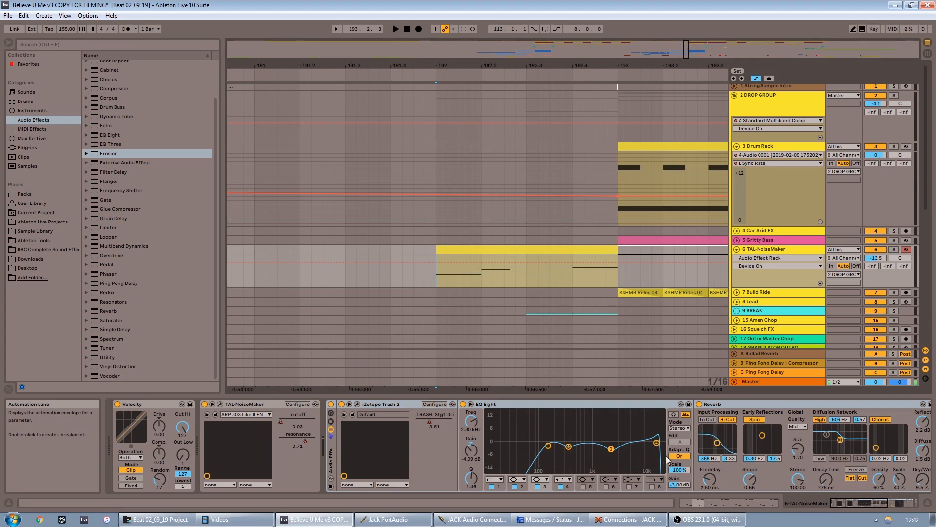
Ungroup the audio effect rack on the TAL-NoiseMaker track
{"action": "left_click_drag", "start_coordinate": [866, 506], "coordinate": [863, 506]}
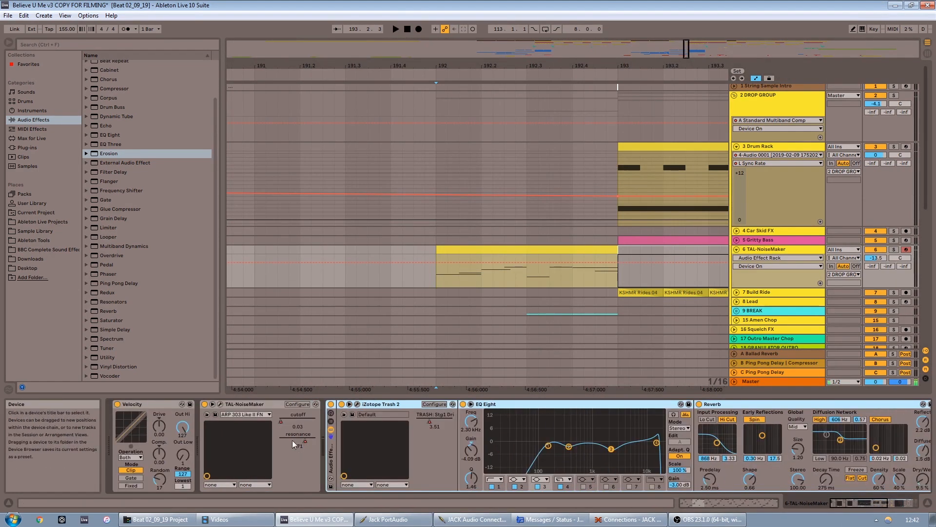
{"action": "right_click", "coordinate": [332, 456]}
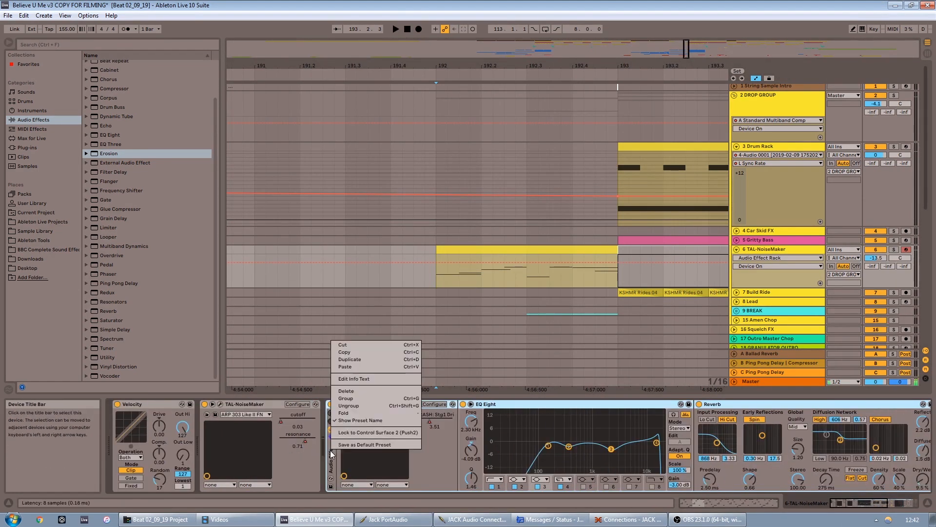
{"action": "left_click", "coordinate": [349, 406]}
Open the iZotope Trash 2 plugin on the TAL-NoiseMaker track and examine its two distortion stages and the Convolve module
{"action": "mouse_move", "coordinate": [853, 504]}
{"action": "left_mouse_down"}
{"action": "mouse_move", "coordinate": [878, 505]}
{"action": "mouse_move", "coordinate": [847, 505]}
{"action": "left_mouse_up"}
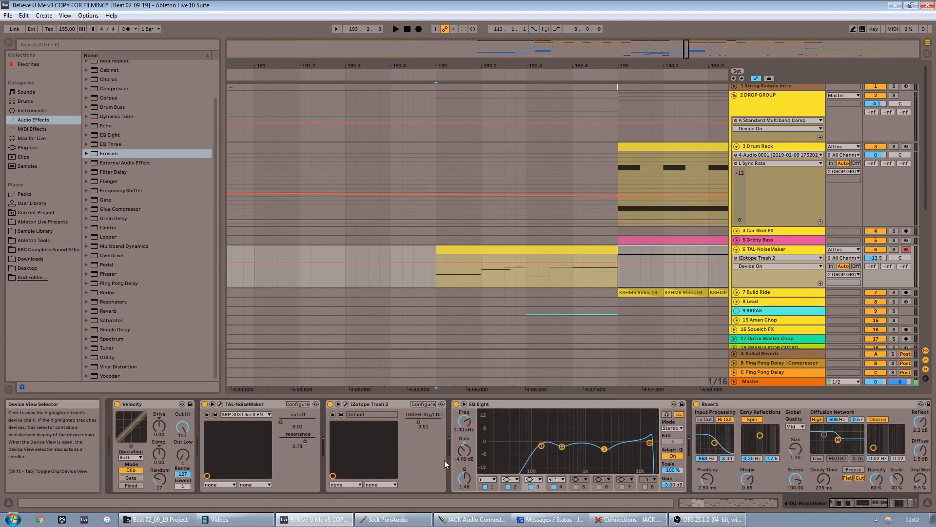
{"action": "left_click", "coordinate": [347, 405]}
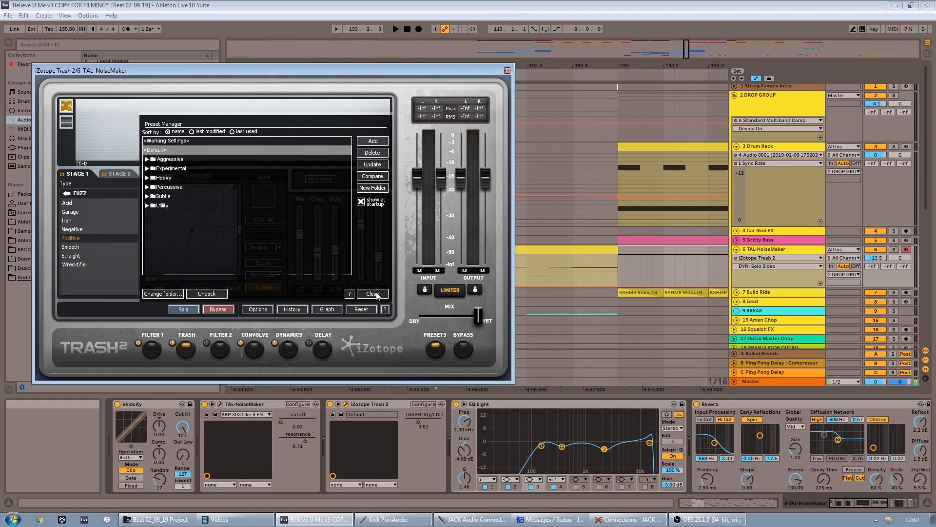
{"action": "left_click", "coordinate": [377, 294]}
{"action": "left_click", "coordinate": [129, 173]}
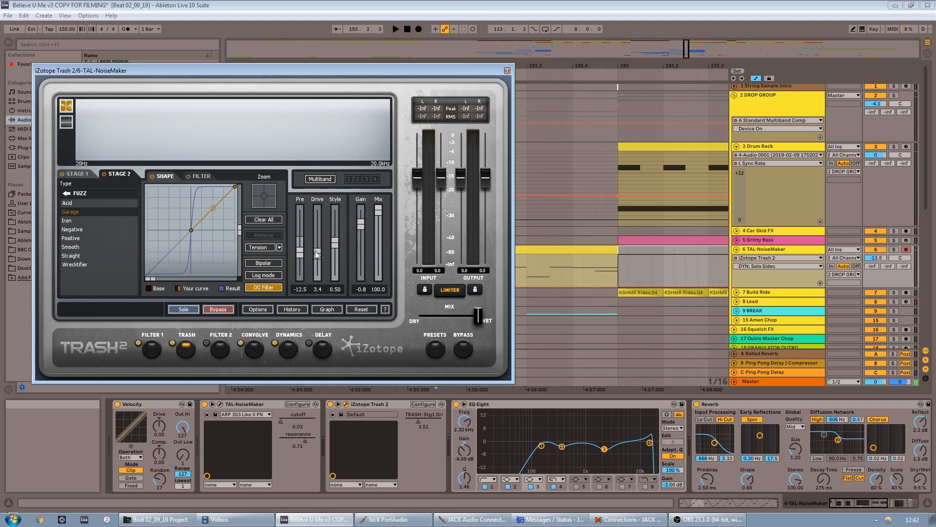
{"action": "left_click", "coordinate": [86, 173]}
{"action": "left_click", "coordinate": [253, 349]}
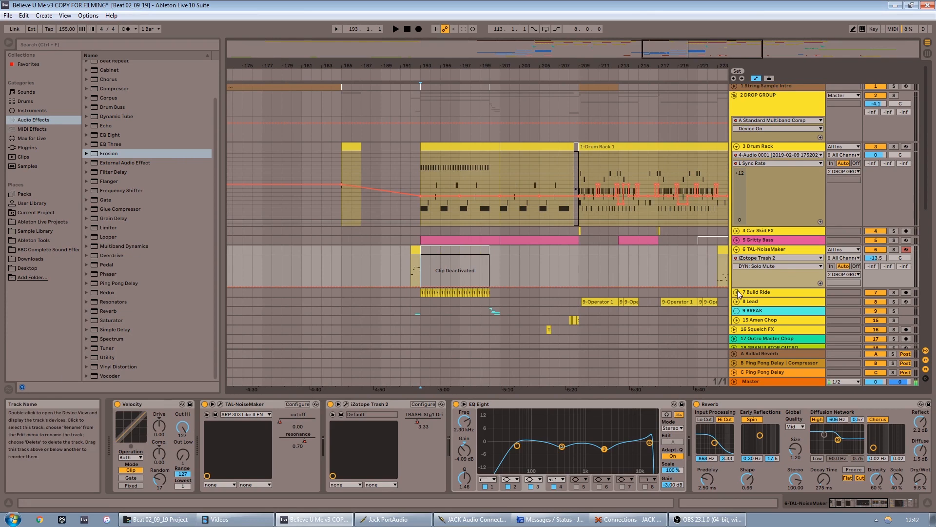
Unfold the Build Ride track, fold the TAL-NoiseMaker track and show Build Ride's Chorus device
{"action": "left_click", "coordinate": [737, 292]}
{"action": "left_click", "coordinate": [736, 249]}
{"action": "left_click", "coordinate": [763, 259]}
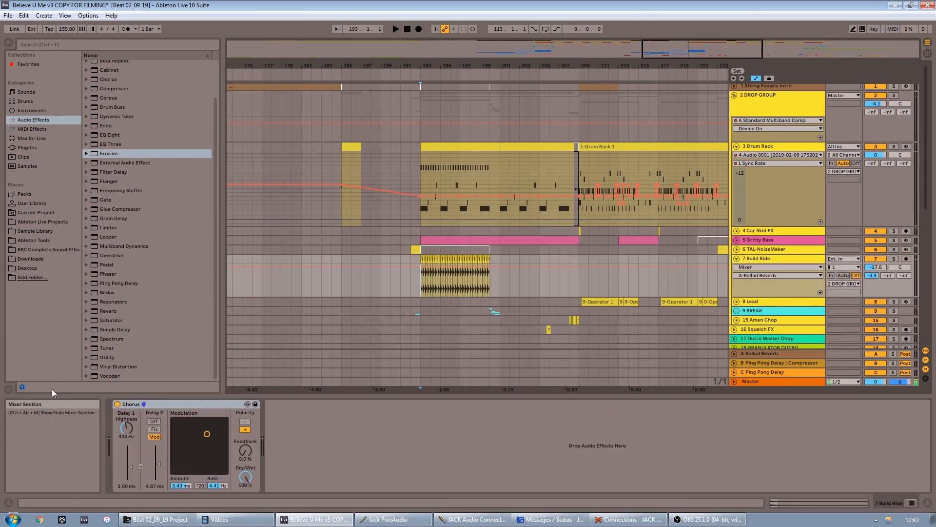
Solo the Build Ride track and audition its loop from bar 193, ending with solo off
{"action": "left_click", "coordinate": [894, 259]}
{"action": "key", "text": "space"}
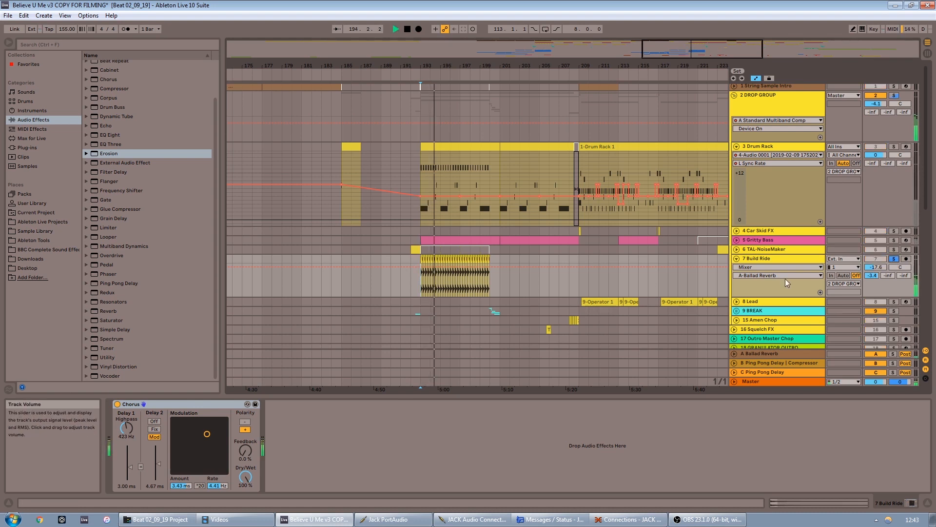
{"action": "key", "text": "space"}
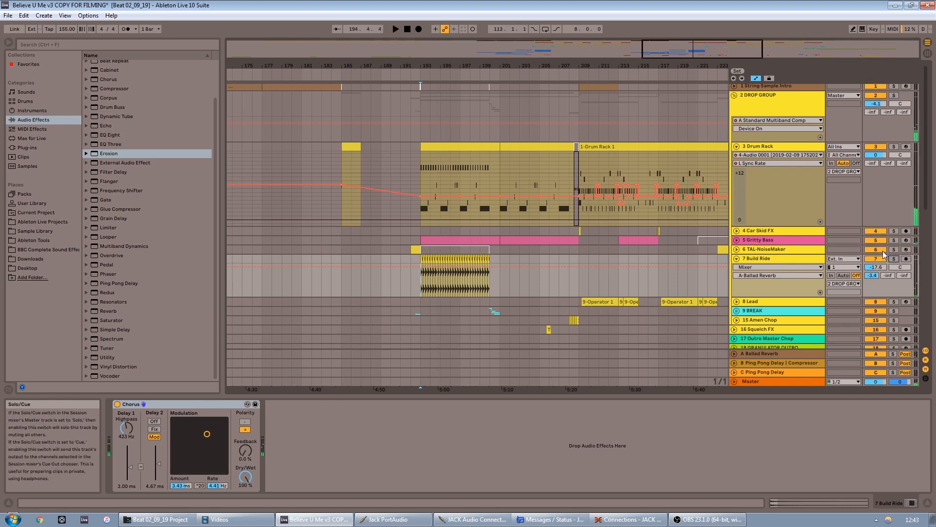
{"action": "left_click", "coordinate": [895, 259]}
Audition the full drop from bar 193 and from bar 201 while viewing the Drum Rack's sampler and effects
{"action": "left_click_drag", "start_coordinate": [582, 66], "coordinate": [571, 30]}
{"action": "key", "text": "space"}
{"action": "scroll", "coordinate": [514, 241], "scroll_direction": "down", "scroll_amount": 1}
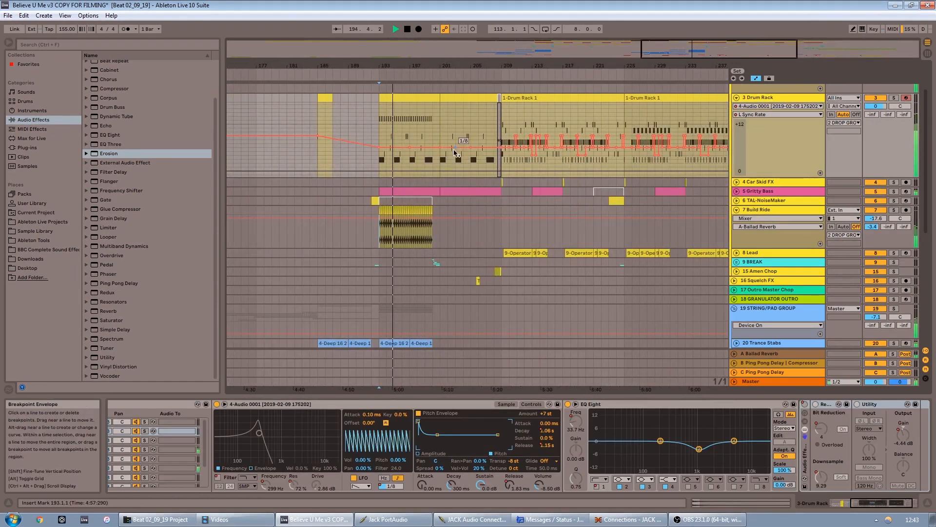
{"action": "key", "text": "space"}
{"action": "left_click", "coordinate": [441, 162]}
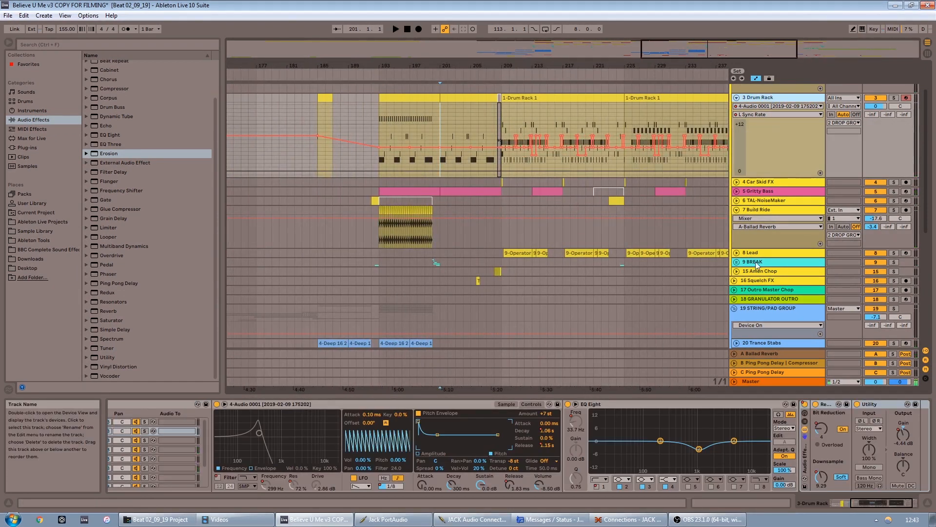
{"action": "left_click_drag", "start_coordinate": [885, 503], "coordinate": [934, 516]}
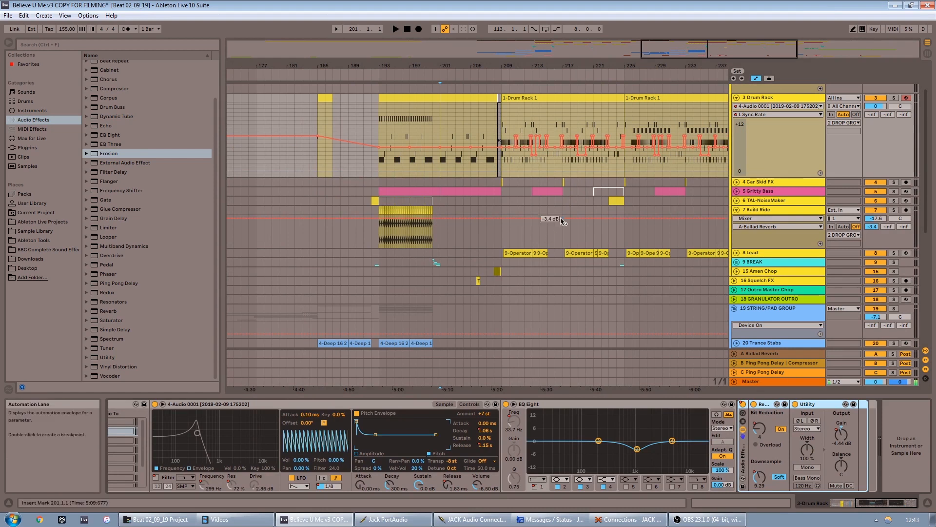
{"action": "key", "text": "space"}
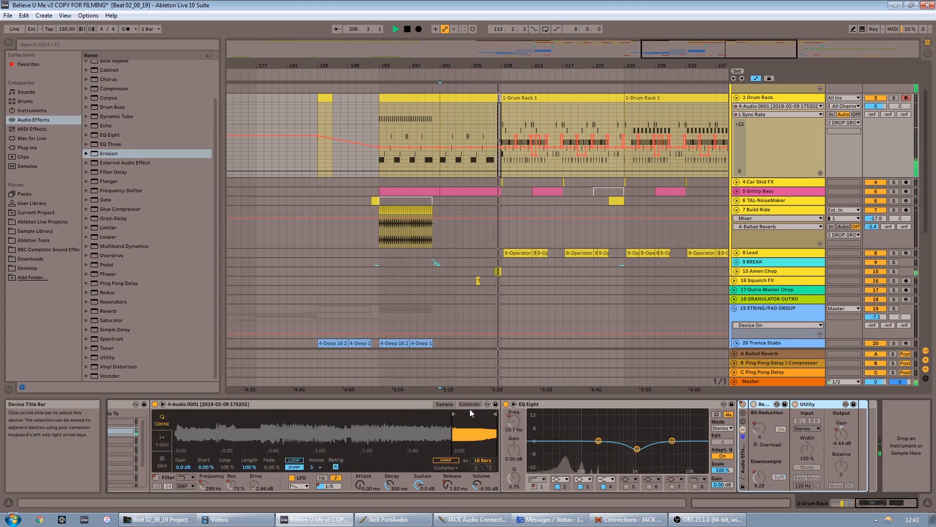
{"action": "key", "text": "space"}
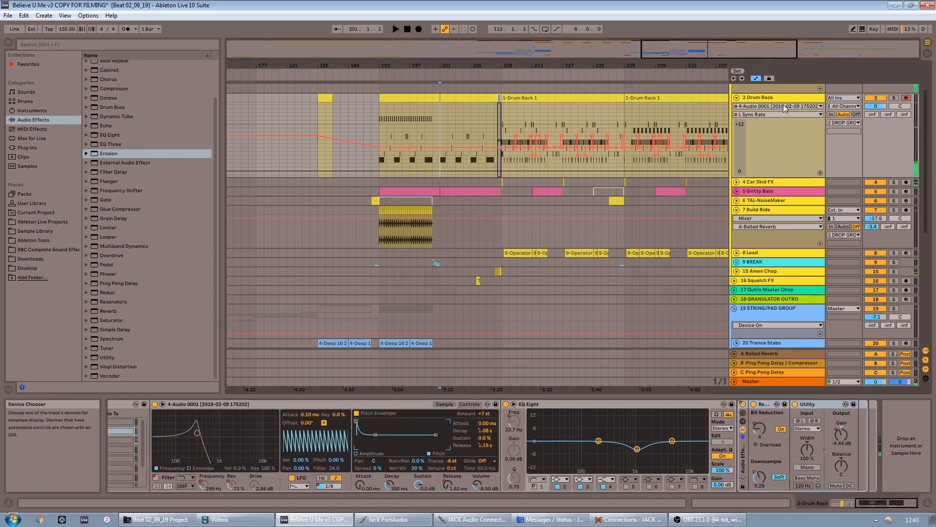
Show the DROP GROUP's effect chain and watch its Erosion effect while playing from bar 201 past bar 209
{"action": "scroll", "coordinate": [805, 100], "scroll_direction": "up", "scroll_amount": 2}
{"action": "mouse_move", "coordinate": [896, 503]}
{"action": "left_mouse_down"}
{"action": "mouse_move", "coordinate": [885, 503]}
{"action": "mouse_move", "coordinate": [898, 503]}
{"action": "left_mouse_up"}
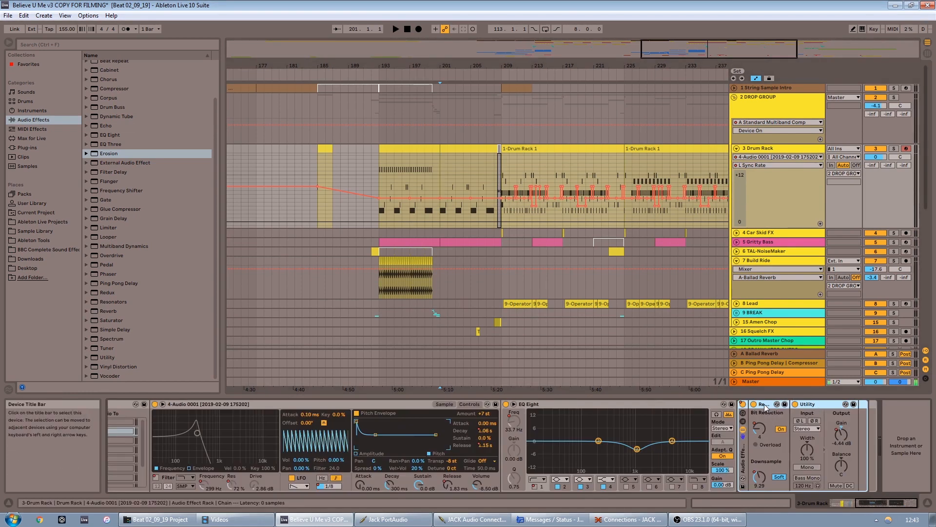
{"action": "left_click", "coordinate": [765, 108]}
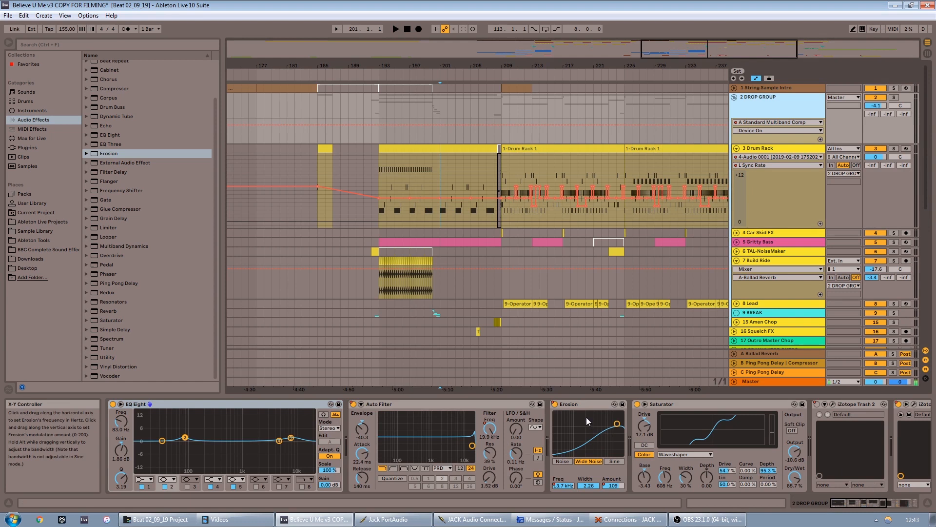
{"action": "key", "text": "space"}
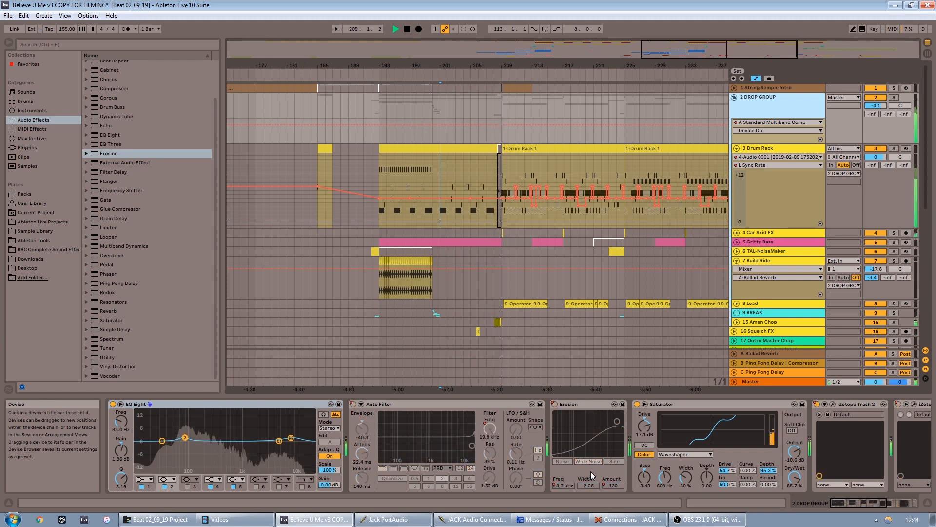
{"action": "key", "text": "space"}
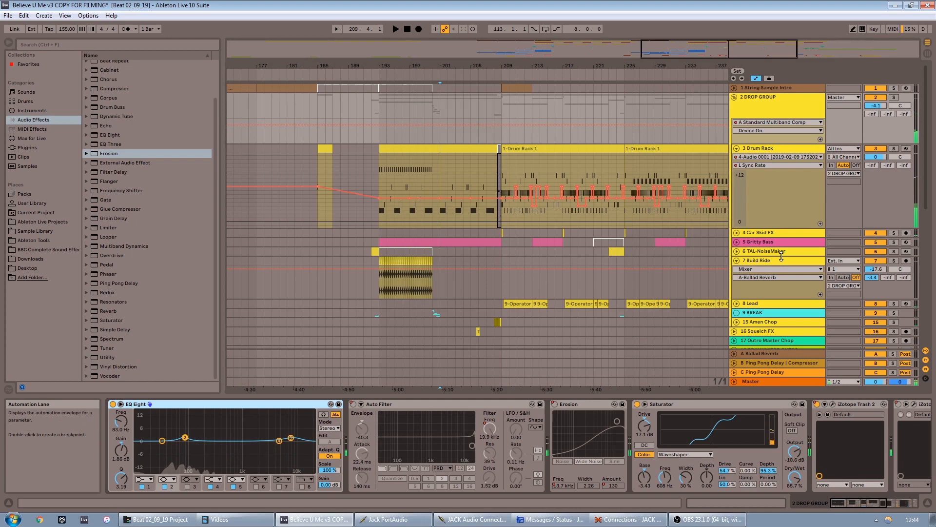
Fold the Drum Rack track and examine the devices in the DROP GROUP's effect chain
{"action": "left_click", "coordinate": [771, 150]}
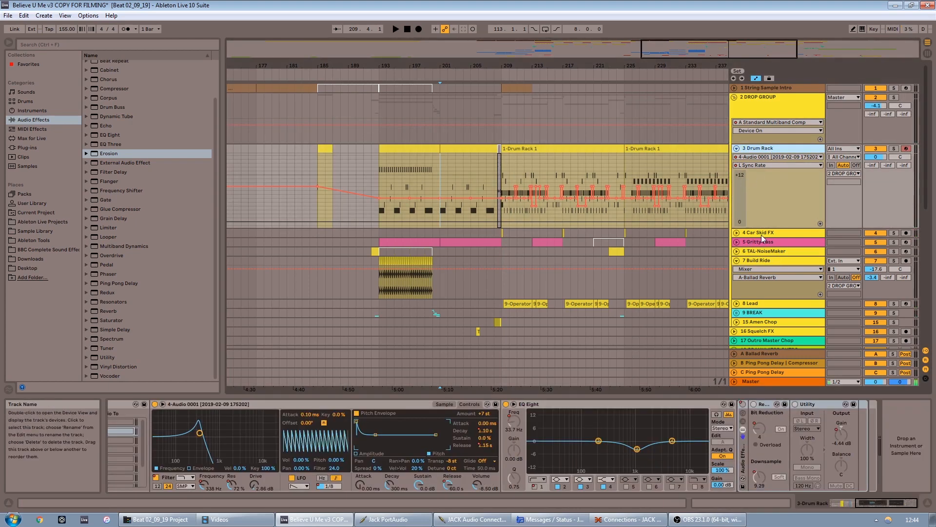
{"action": "left_click", "coordinate": [762, 233]}
{"action": "left_click", "coordinate": [748, 148]}
{"action": "left_click", "coordinate": [737, 148]}
{"action": "left_click", "coordinate": [759, 107]}
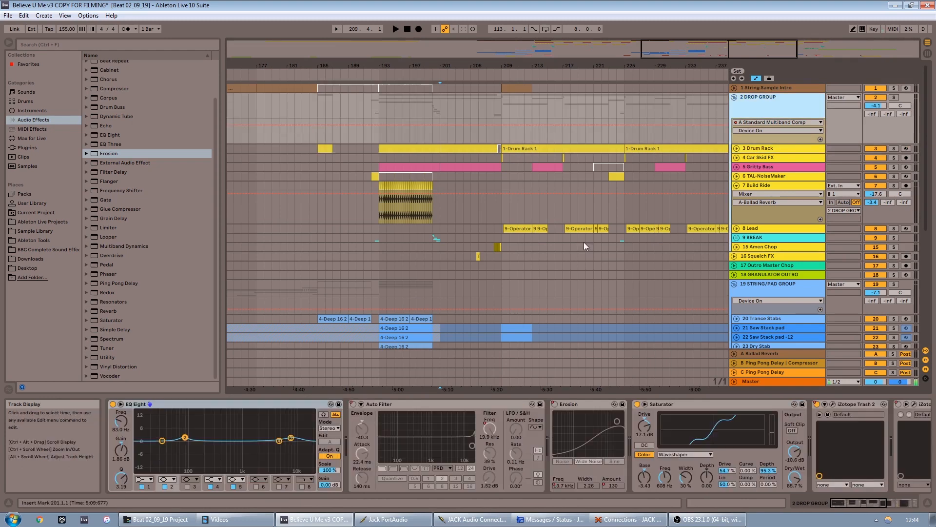
{"action": "left_click_drag", "start_coordinate": [857, 504], "coordinate": [777, 494]}
{"action": "left_click", "coordinate": [768, 109]}
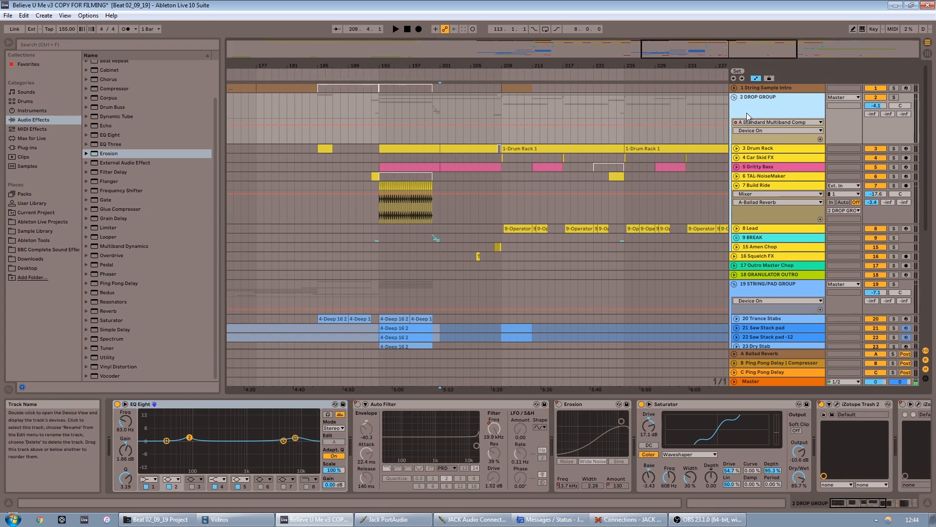
Focus on the bars leading into 209 and examine the Amen Chop track's EQ Eight and ping pong delay
{"action": "left_click_drag", "start_coordinate": [749, 51], "coordinate": [748, 88]}
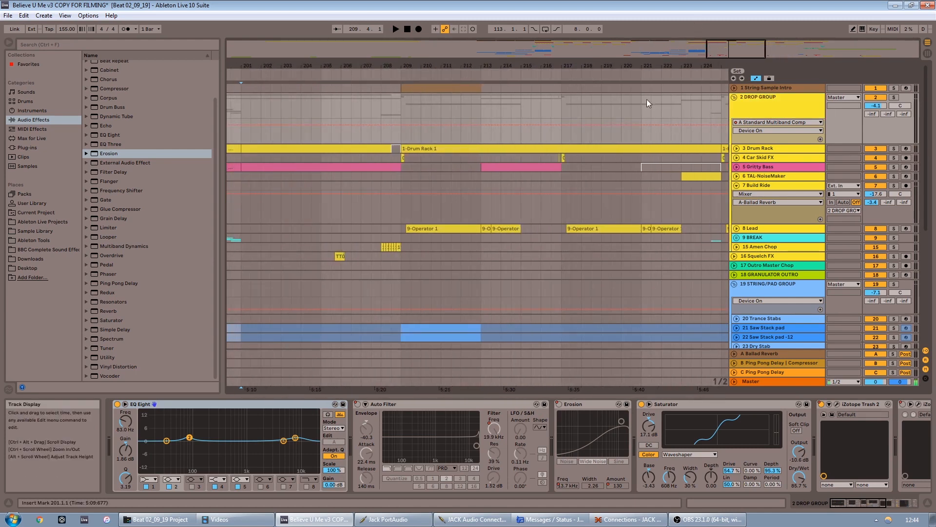
{"action": "left_click_drag", "start_coordinate": [742, 54], "coordinate": [742, 45]}
{"action": "left_click", "coordinate": [382, 207]}
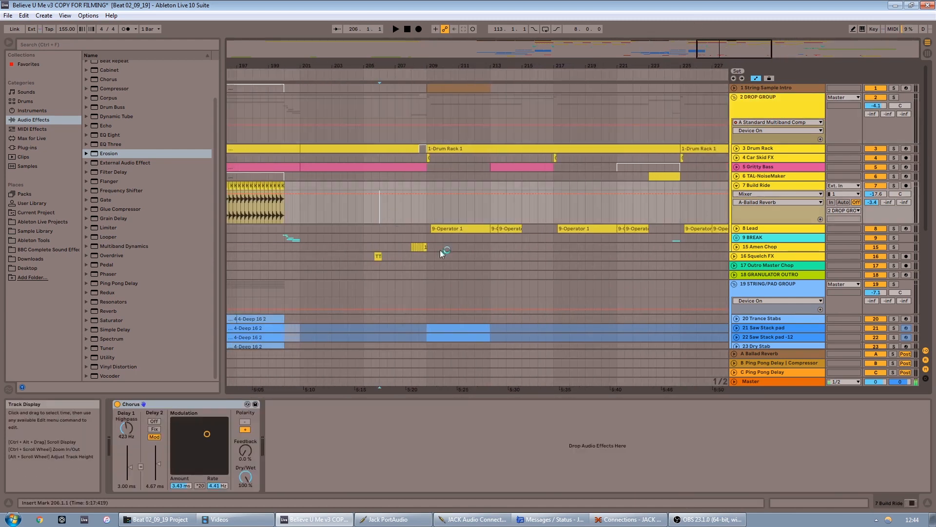
{"action": "left_click", "coordinate": [776, 247]}
{"action": "left_click", "coordinate": [765, 149]}
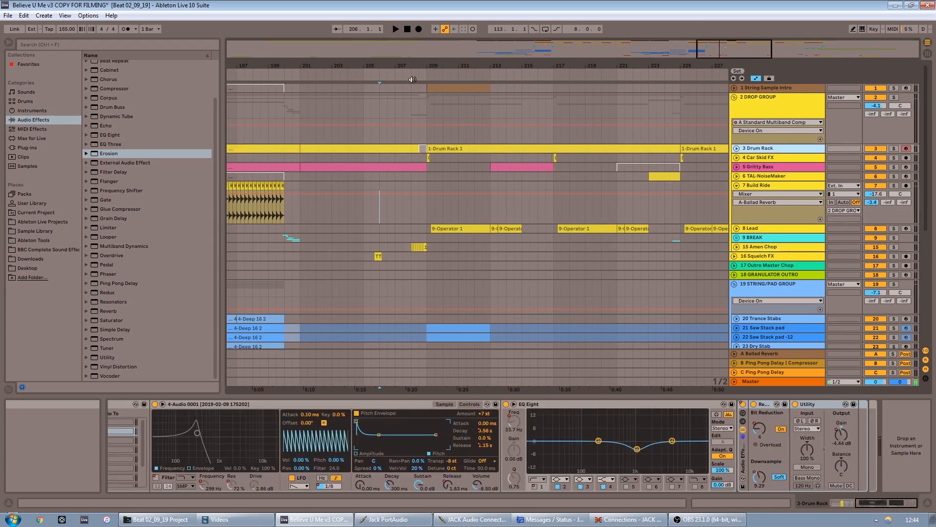
{"action": "left_click", "coordinate": [388, 98]}
{"action": "left_click", "coordinate": [746, 247]}
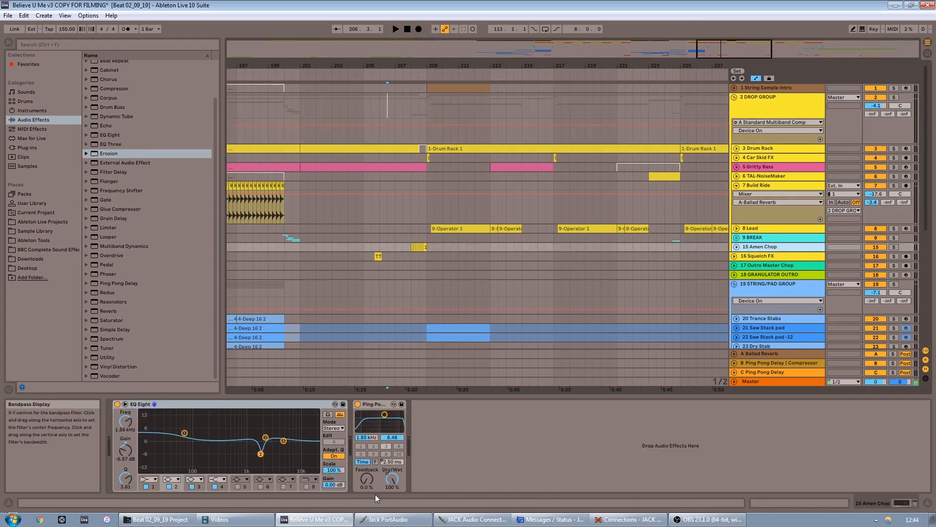
{"action": "left_click", "coordinate": [376, 404]}
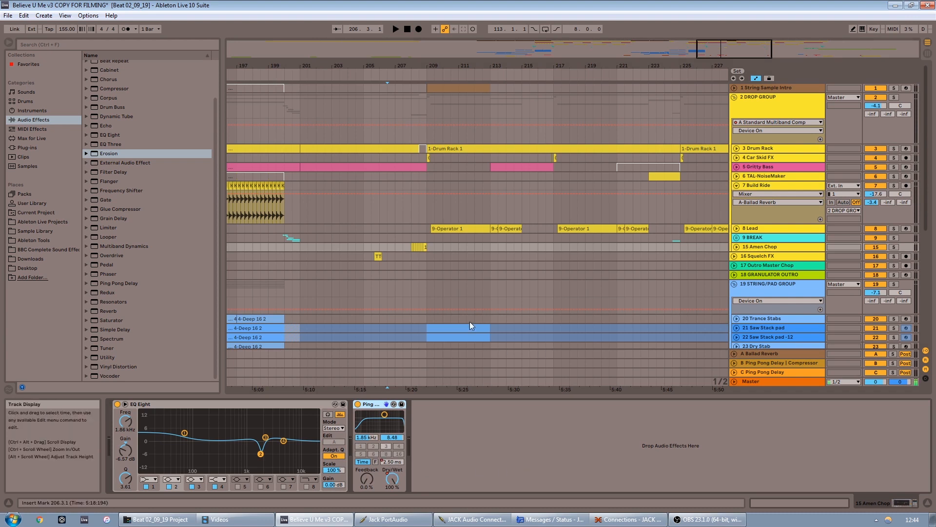
Play the transition from bar 207 into the drop and show the Drum Rack's devices during playback
{"action": "left_click", "coordinate": [388, 212]}
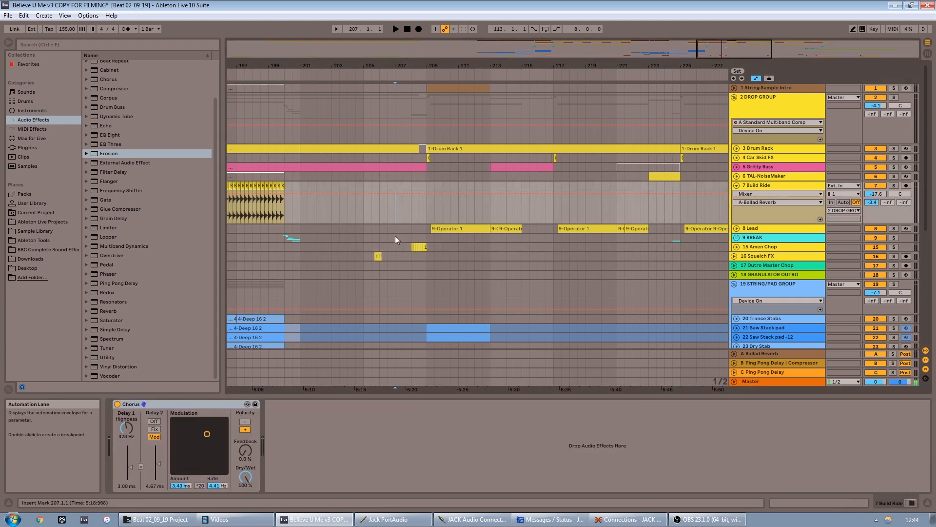
{"action": "key", "text": "space"}
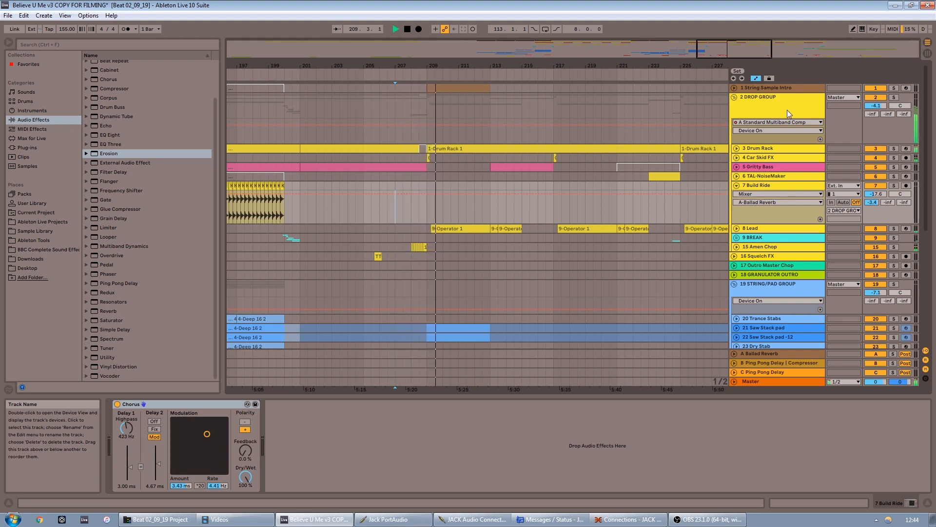
{"action": "left_click", "coordinate": [774, 148]}
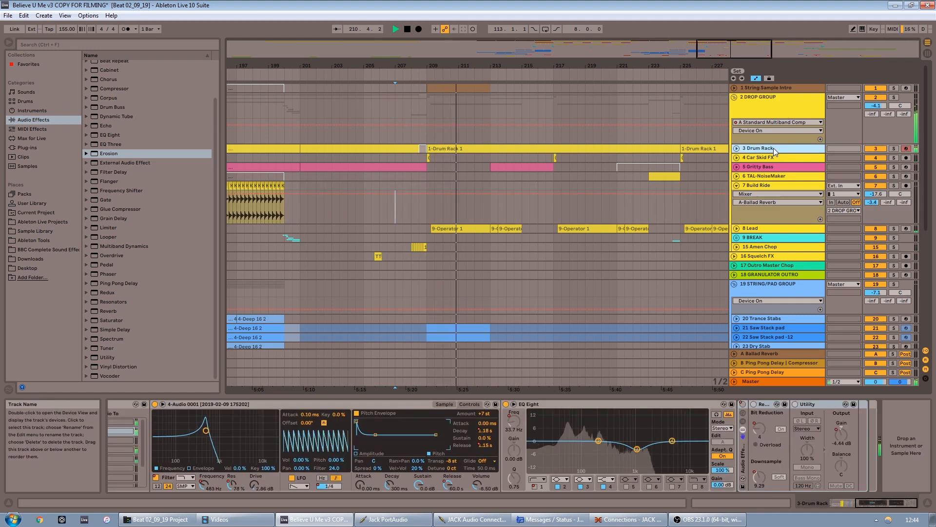
{"action": "key", "text": "space"}
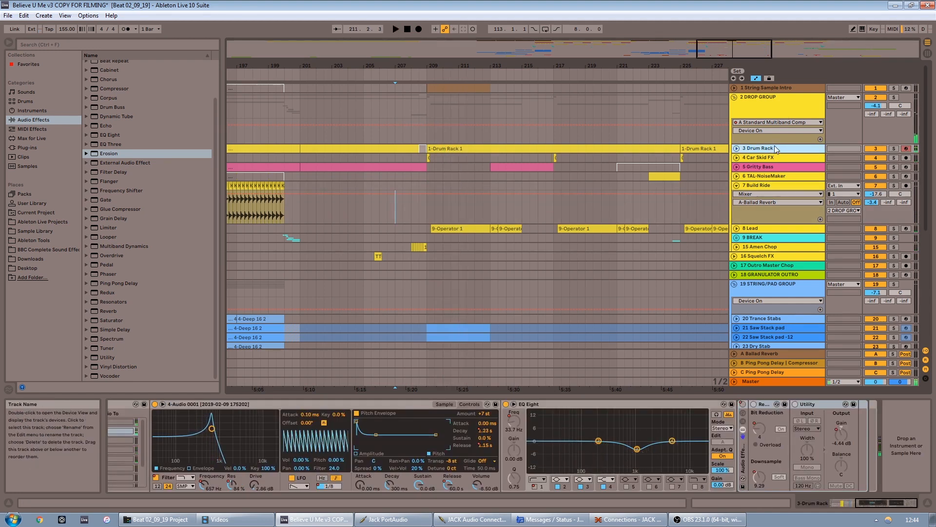
Unfold the Drum Rack track and examine its LFO sync rate automation from bar 209
{"action": "left_click_drag", "start_coordinate": [770, 57], "coordinate": [788, 49]}
{"action": "left_click", "coordinate": [737, 149]}
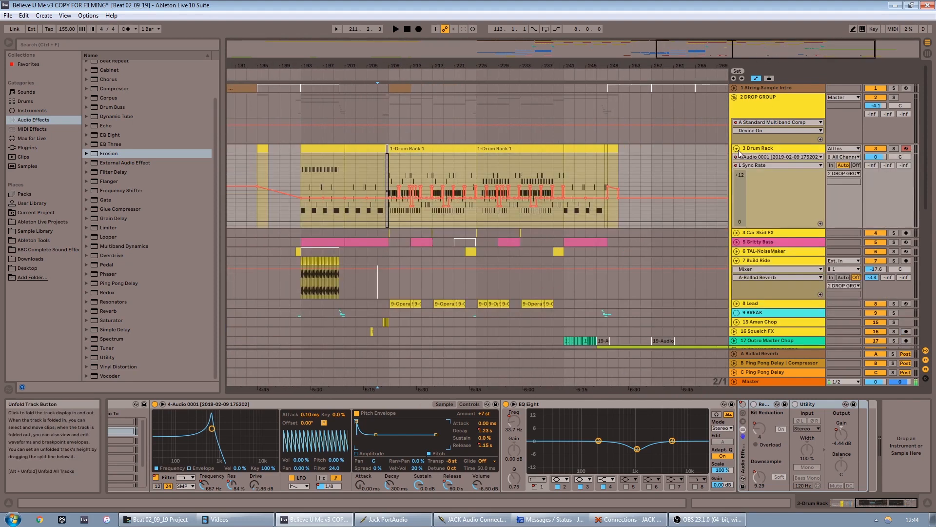
{"action": "left_click_drag", "start_coordinate": [712, 68], "coordinate": [578, 171]}
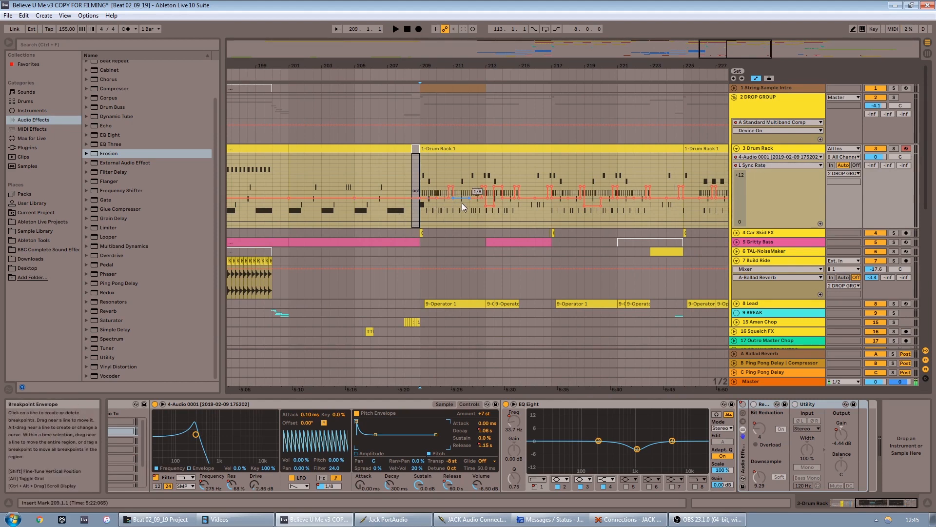
Display the Drum Rack sampler's Filter Freq automation and examine it across the arrangement and around bar 209
{"action": "left_click", "coordinate": [792, 165]}
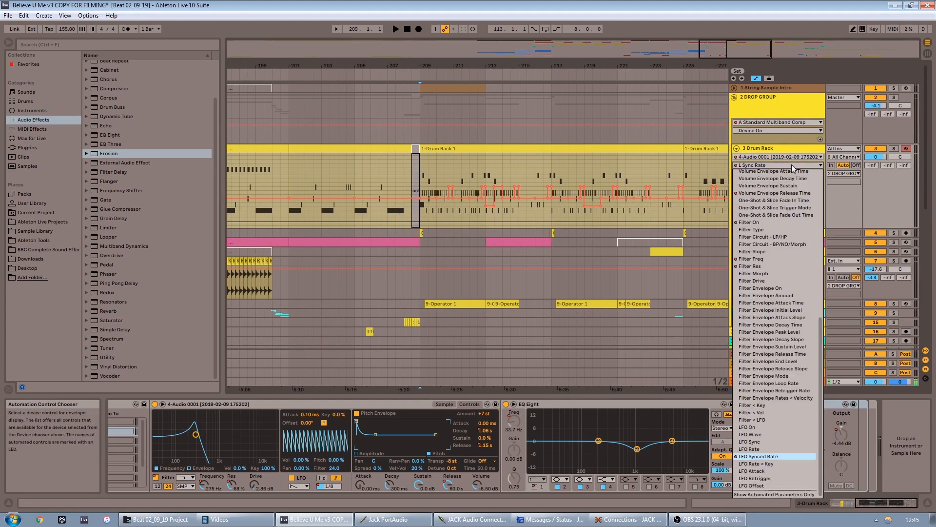
{"action": "left_click", "coordinate": [762, 259]}
{"action": "key", "text": "minus"}
{"action": "key", "text": "minus"}
{"action": "key", "text": "minus"}
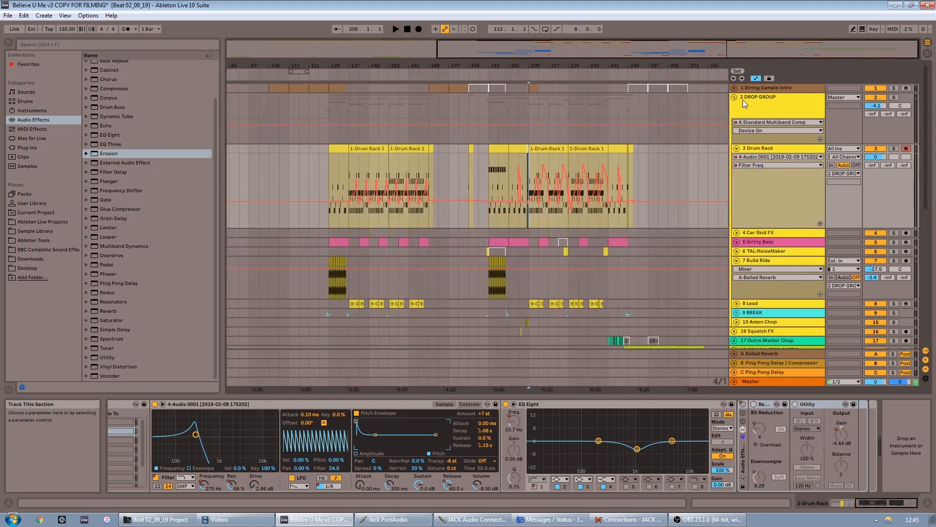
{"action": "key", "text": "plus"}
{"action": "key", "text": "plus"}
{"action": "key", "text": "plus"}
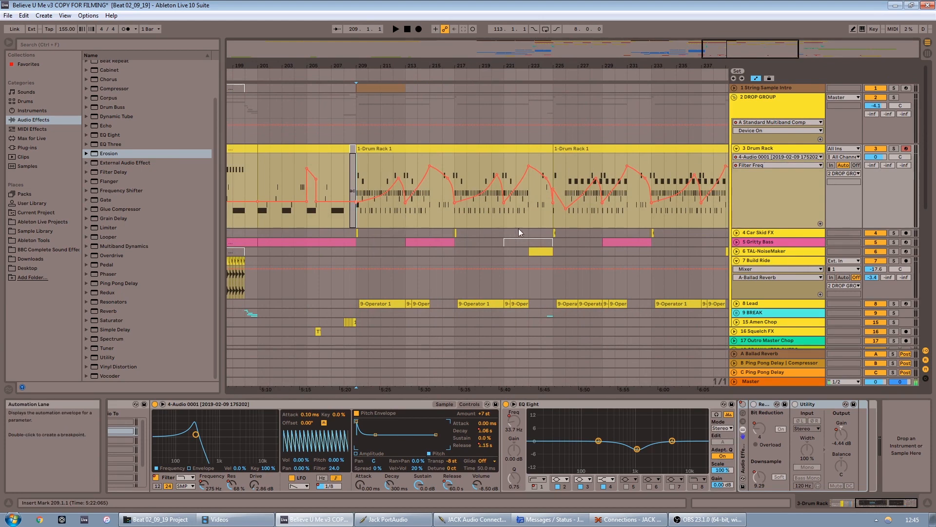
Display the Drum Rack sampler's Filter Res automation and play the drop from about bar 210
{"action": "left_click", "coordinate": [752, 165]}
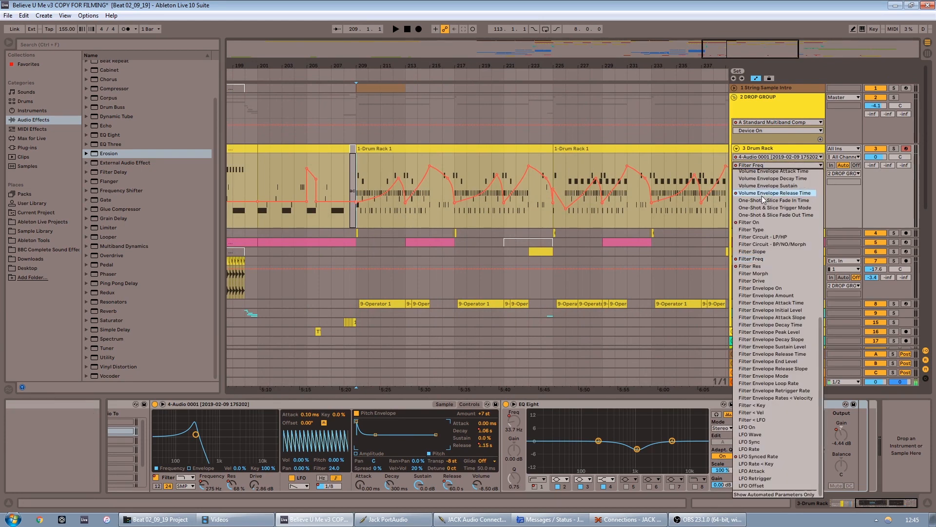
{"action": "left_click", "coordinate": [762, 268]}
{"action": "left_click", "coordinate": [370, 214]}
{"action": "key", "text": "space"}
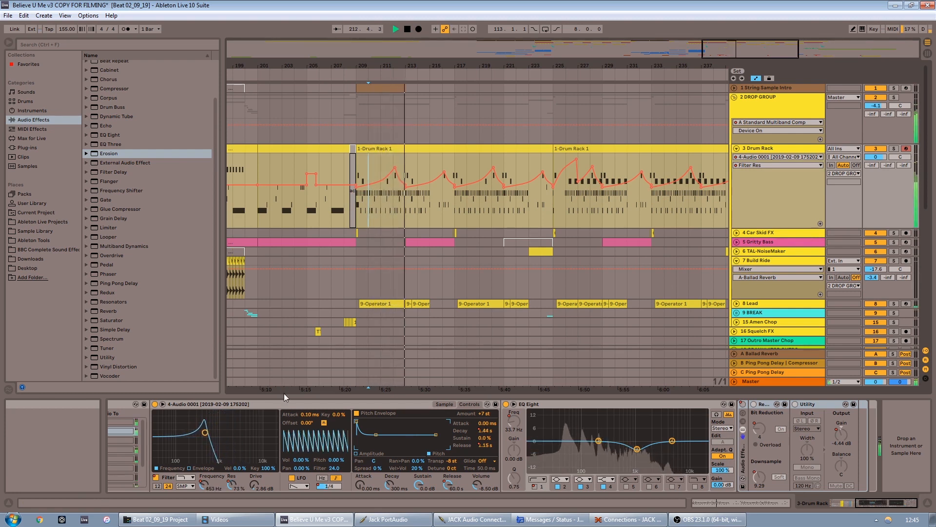
Stop playback, fold the Drum Rack track and show the DROP GROUP's devices
{"action": "key", "text": "space"}
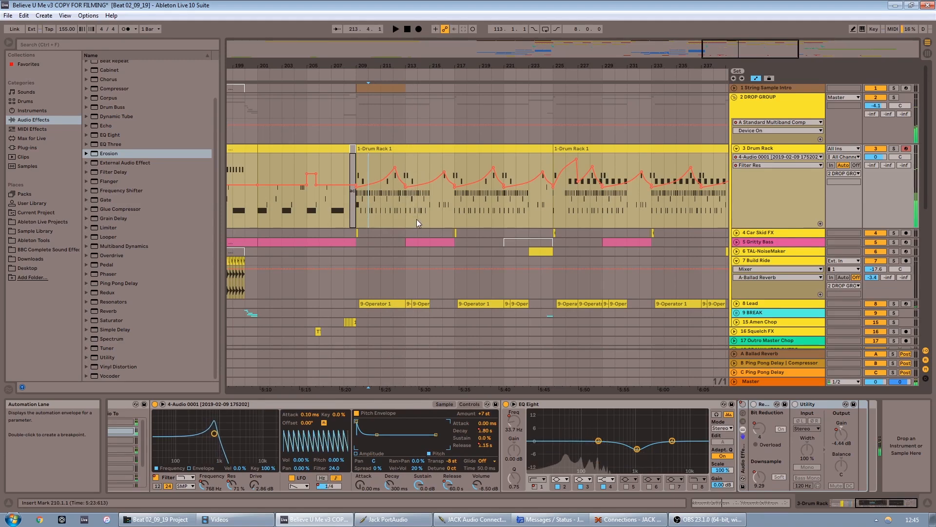
{"action": "left_click", "coordinate": [755, 157]}
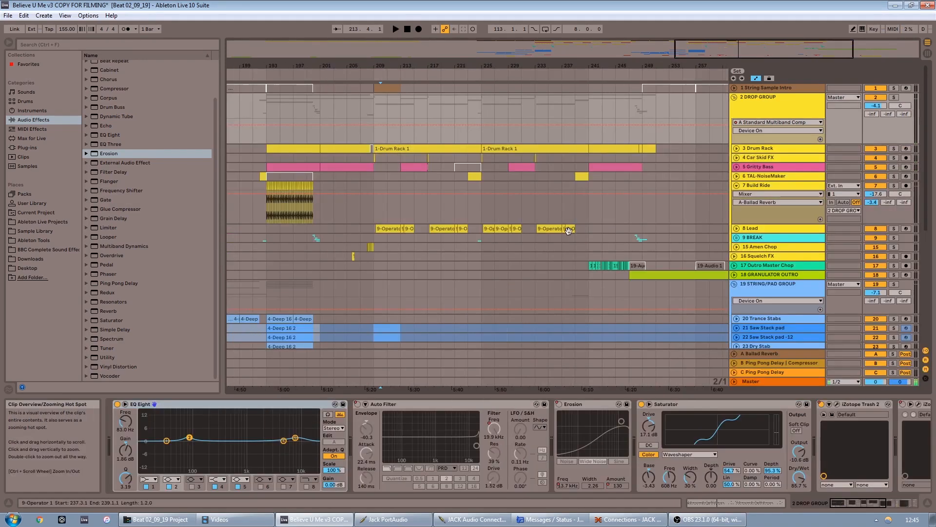
{"action": "scroll", "coordinate": [568, 231], "scroll_direction": "down", "scroll_amount": 2}
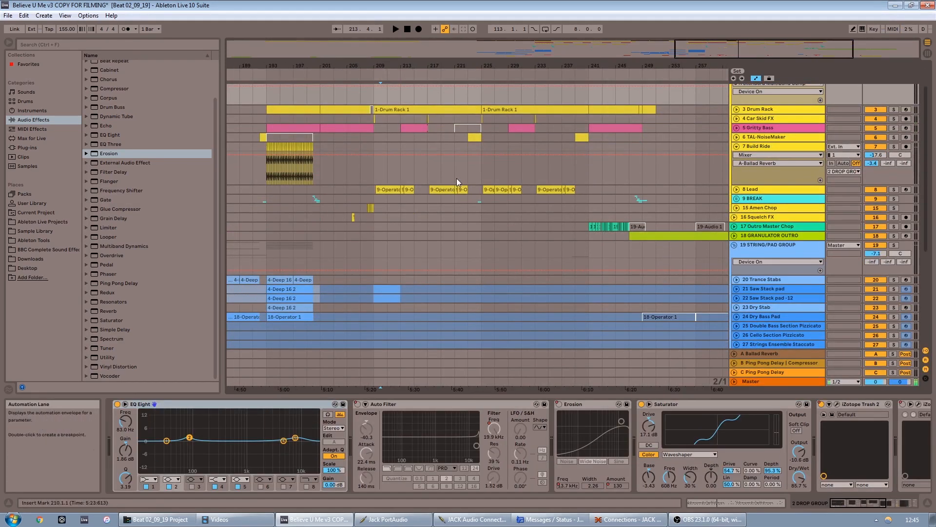
Unfold the TAL-NoiseMaker track and play the drop from bar 221 through its MIDI clip
{"action": "left_click", "coordinate": [469, 176]}
{"action": "left_click", "coordinate": [737, 137]}
{"action": "key", "text": "plus"}
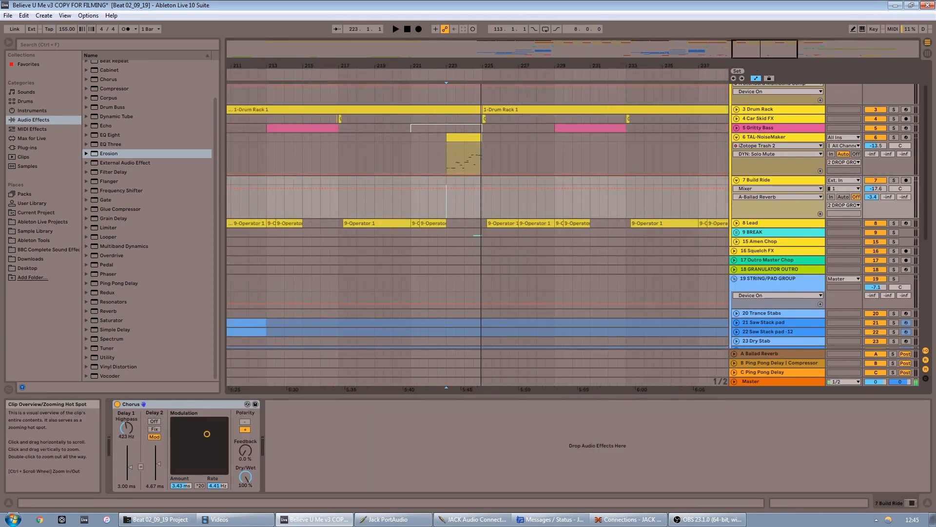
{"action": "left_click", "coordinate": [411, 200]}
{"action": "key", "text": "space"}
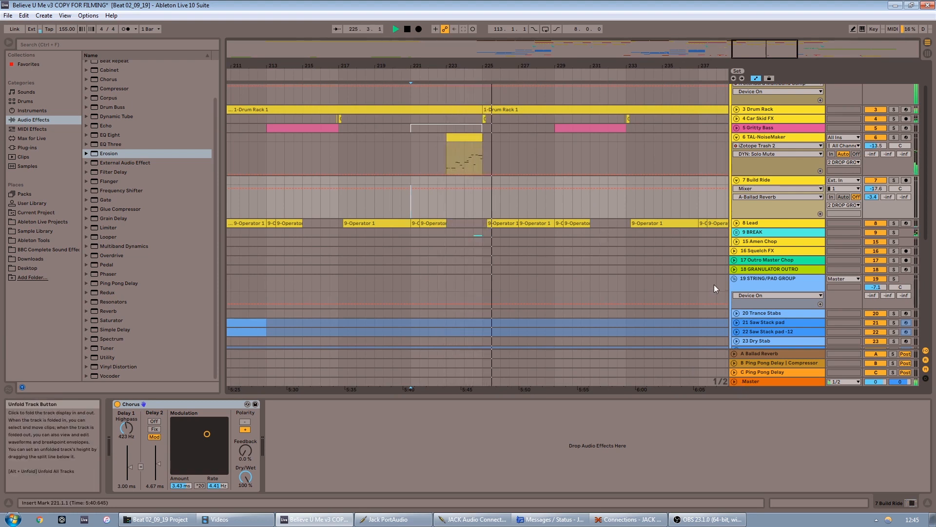
Stop playback and examine the DROP GROUP's effect chain through to the final Utility device
{"action": "scroll", "coordinate": [714, 285], "scroll_direction": "up", "scroll_amount": 2}
{"action": "left_click", "coordinate": [800, 110]}
{"action": "left_click_drag", "start_coordinate": [870, 503], "coordinate": [913, 505]}
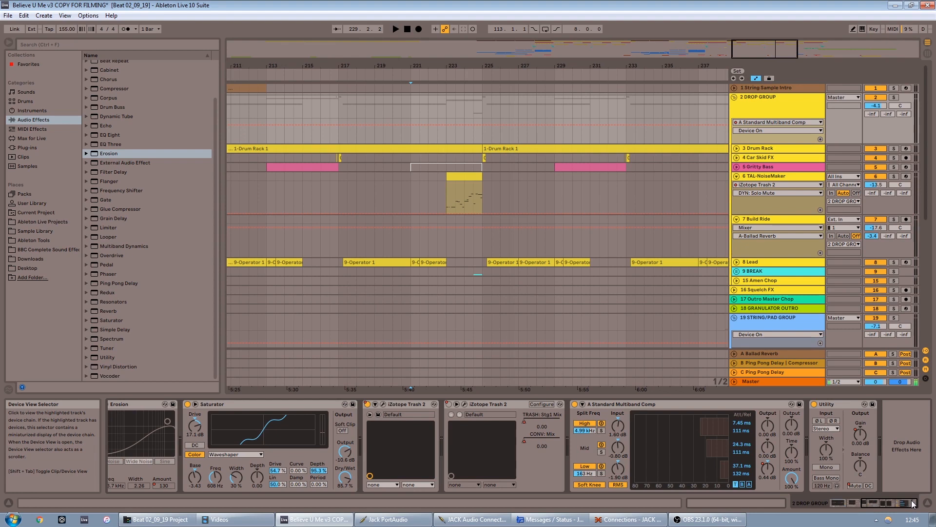
{"action": "mouse_move", "coordinate": [912, 501]}
{"action": "left_mouse_down"}
{"action": "mouse_move", "coordinate": [702, 501]}
{"action": "mouse_move", "coordinate": [923, 507]}
{"action": "left_mouse_up"}
Fold the TAL-NoiseMaker track and look through the devices of the Drum Rack, Car Skid FX and Gritty Bass tracks
{"action": "left_click", "coordinate": [737, 176]}
{"action": "left_click", "coordinate": [752, 149]}
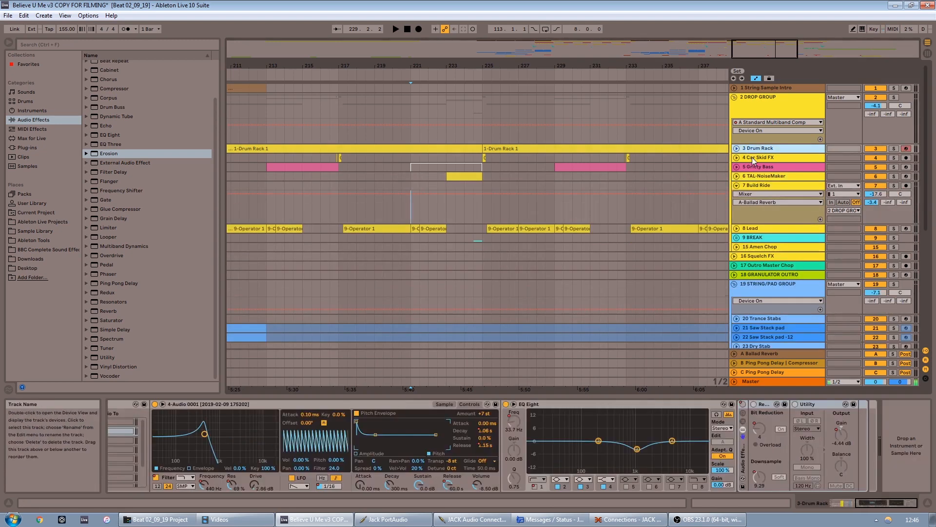
{"action": "left_click", "coordinate": [753, 158]}
{"action": "left_click", "coordinate": [754, 168]}
Show the DROP GROUP's effect chain again and point out its two iZotope Trash 2 devices
{"action": "left_click", "coordinate": [756, 111]}
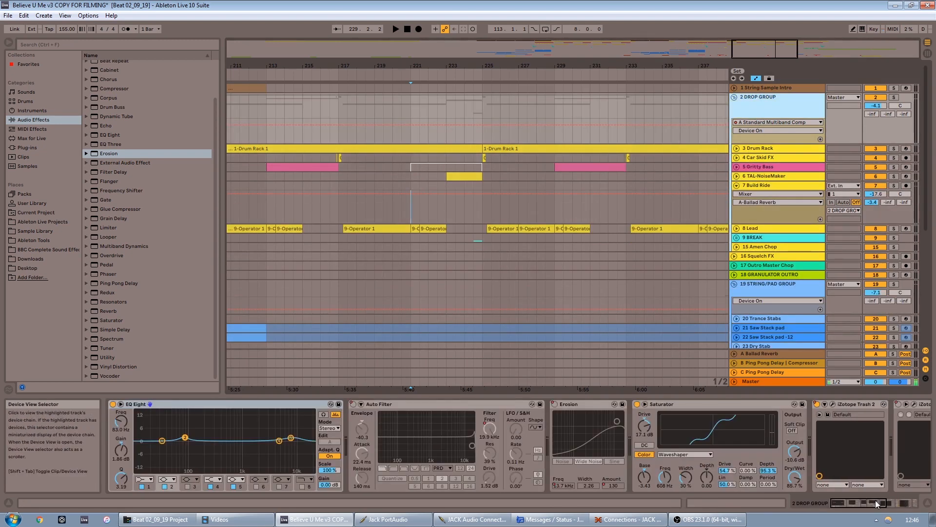
{"action": "left_click_drag", "start_coordinate": [876, 504], "coordinate": [895, 503]}
{"action": "left_click", "coordinate": [587, 405]}
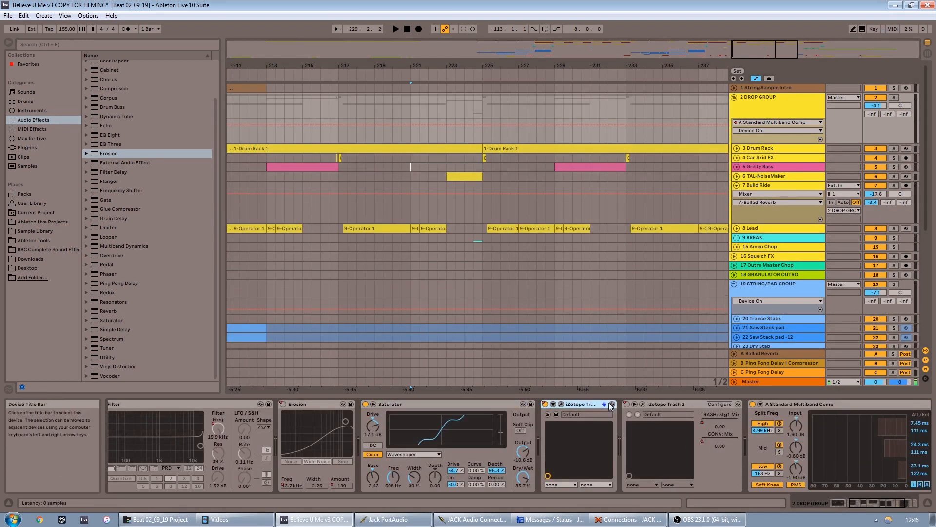
{"action": "left_click", "coordinate": [684, 404]}
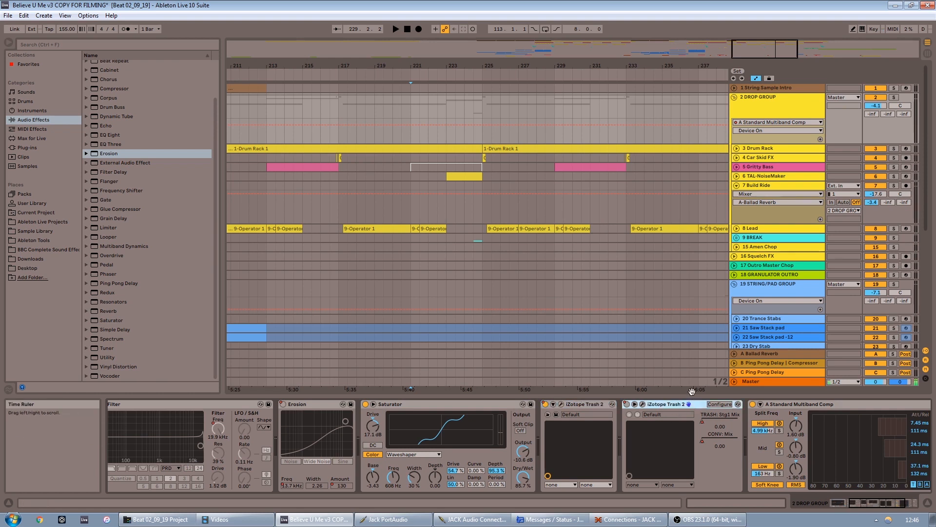
Unfold the Drum Rack track and examine its Filter Res automation around bar 152 along with its devices
{"action": "left_click_drag", "start_coordinate": [756, 55], "coordinate": [319, 230]}
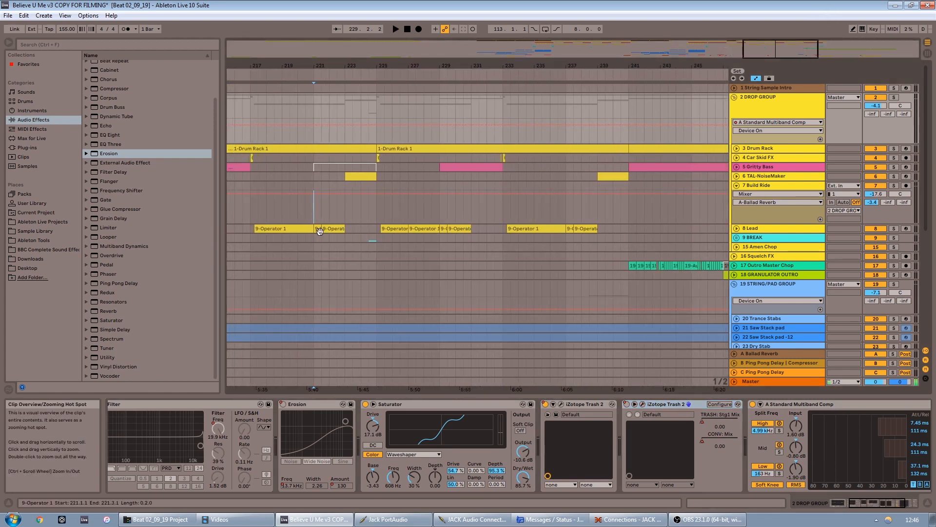
{"action": "left_click", "coordinate": [370, 215]}
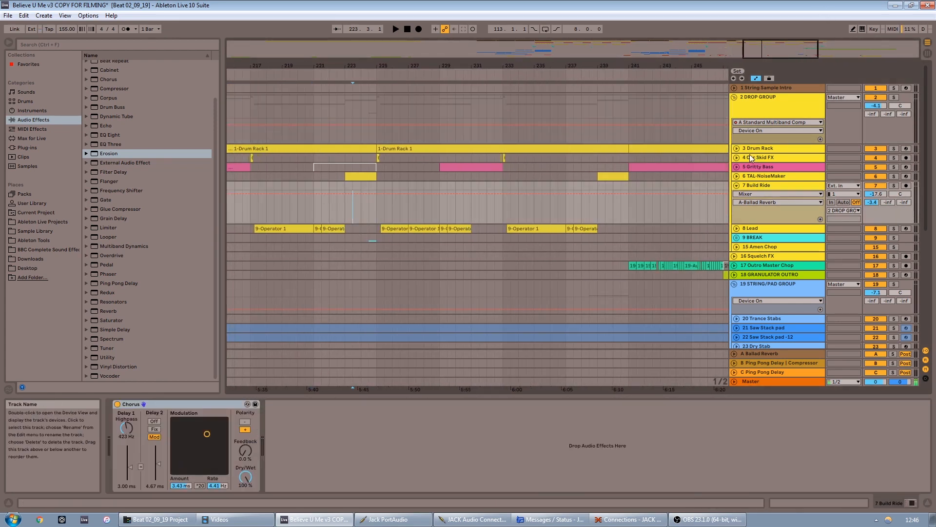
{"action": "left_click", "coordinate": [737, 149]}
{"action": "left_click_drag", "start_coordinate": [778, 51], "coordinate": [926, 19]}
{"action": "left_click_drag", "start_coordinate": [541, 50], "coordinate": [65, 98]}
{"action": "mouse_move", "coordinate": [592, 50]}
{"action": "left_mouse_down"}
{"action": "mouse_move", "coordinate": [565, 70]}
{"action": "mouse_move", "coordinate": [574, 71]}
{"action": "left_mouse_up"}
{"action": "left_click", "coordinate": [464, 205]}
{"action": "left_click", "coordinate": [771, 148]}
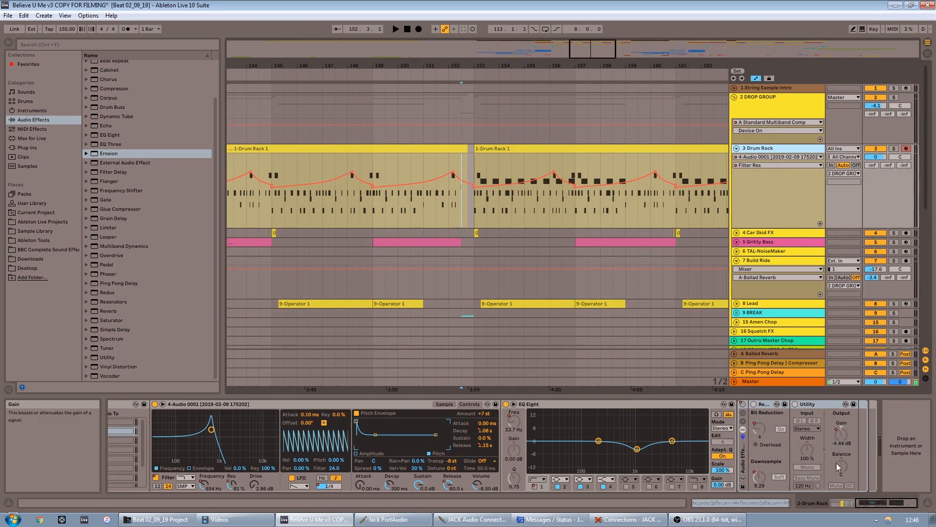
Look through the devices of the Car Skid FX, Gritty Bass and TAL-NoiseMaker tracks
{"action": "left_click", "coordinate": [788, 233]}
{"action": "left_click", "coordinate": [791, 242]}
{"action": "left_click", "coordinate": [755, 252]}
Look over the Drum Rack automation across the whole arrangement, then fold the Drum Rack and Build Ride tracks
{"action": "left_click_drag", "start_coordinate": [579, 66], "coordinate": [578, 24]}
{"action": "left_click", "coordinate": [541, 211]}
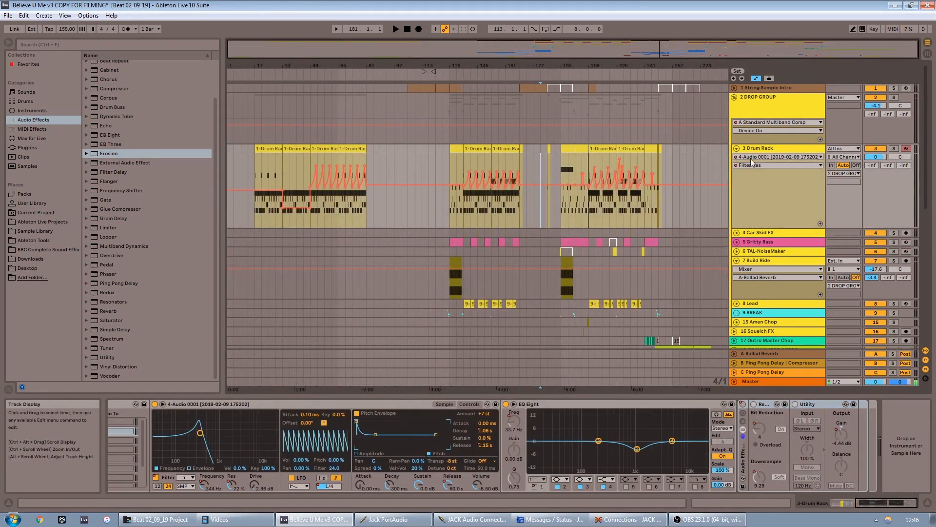
{"action": "left_click", "coordinate": [737, 148]}
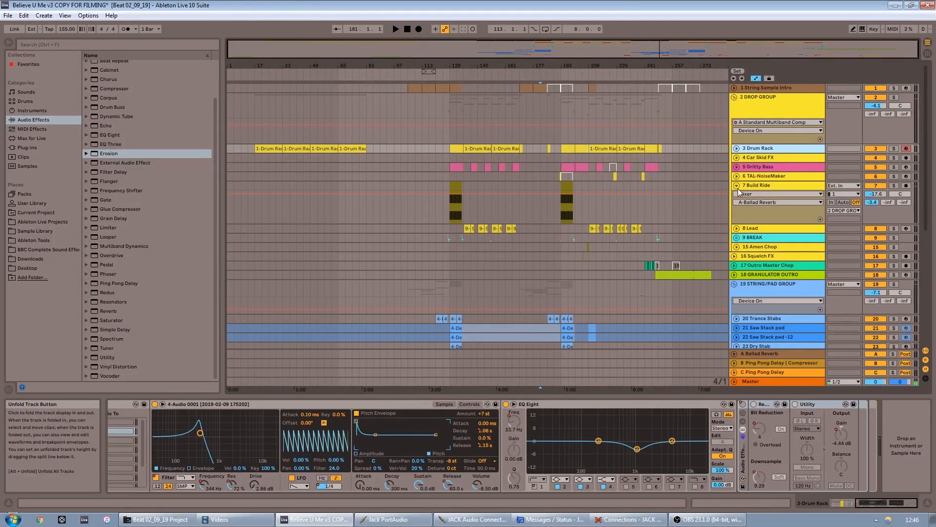
{"action": "left_click", "coordinate": [737, 185]}
Show the Lead track's Operator and Auto Pan, and unfold the BREAK group to view its tracks
{"action": "mouse_move", "coordinate": [711, 66]}
{"action": "left_mouse_down"}
{"action": "mouse_move", "coordinate": [662, 92]}
{"action": "mouse_move", "coordinate": [723, 94]}
{"action": "mouse_move", "coordinate": [309, 98]}
{"action": "mouse_move", "coordinate": [417, 98]}
{"action": "left_mouse_up"}
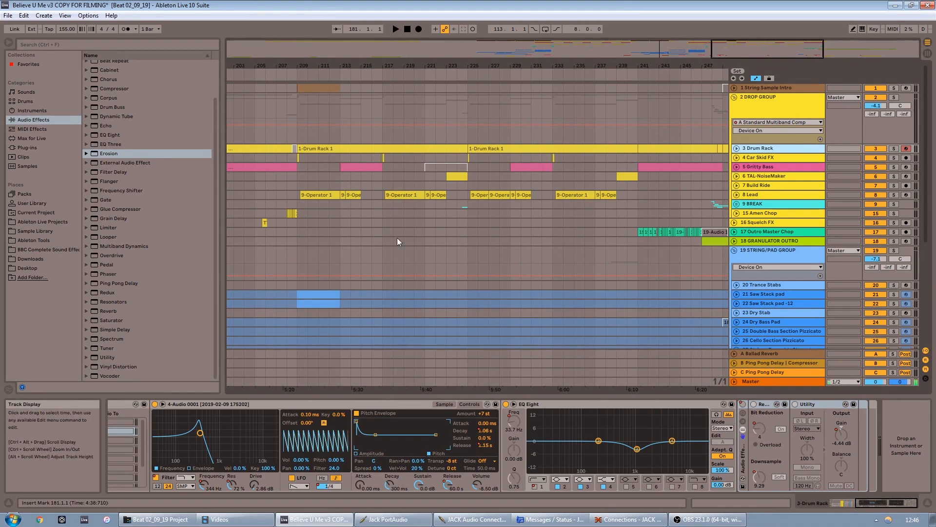
{"action": "left_click", "coordinate": [784, 191]}
{"action": "left_click", "coordinate": [736, 204]}
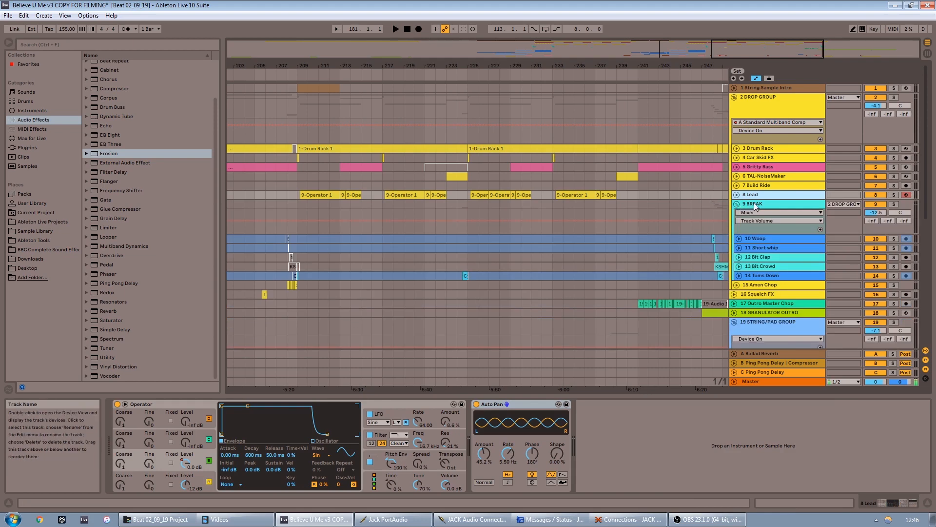
{"action": "left_click", "coordinate": [755, 203]}
{"action": "double_click", "coordinate": [725, 51]}
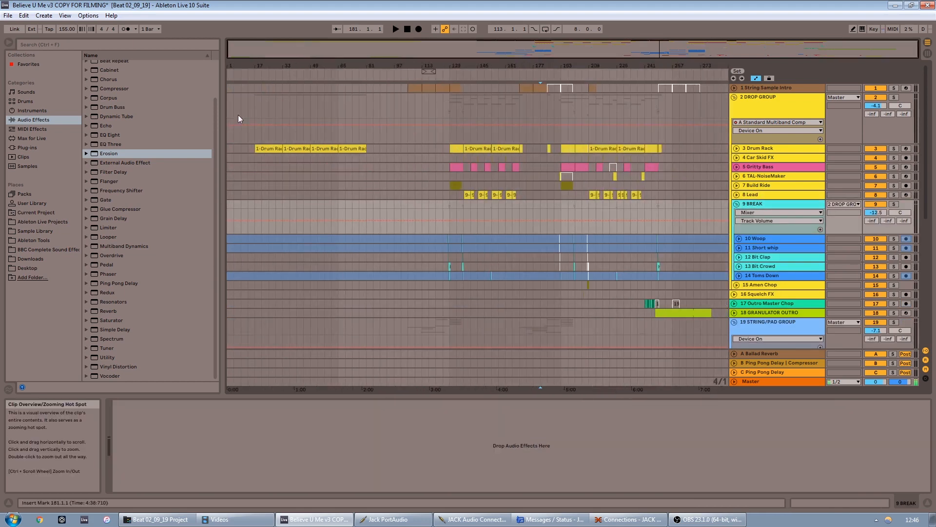
Unfold the Drum Rack track and examine its Filter Res automation around bar 209
{"action": "left_click", "coordinate": [737, 148]}
{"action": "left_click", "coordinate": [748, 148]}
{"action": "left_click", "coordinate": [592, 216]}
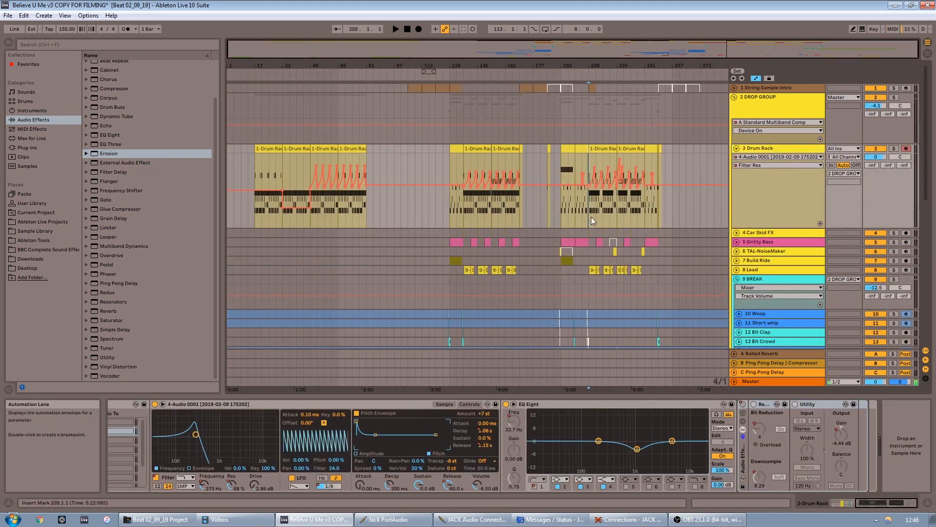
{"action": "left_click_drag", "start_coordinate": [741, 50], "coordinate": [751, 104]}
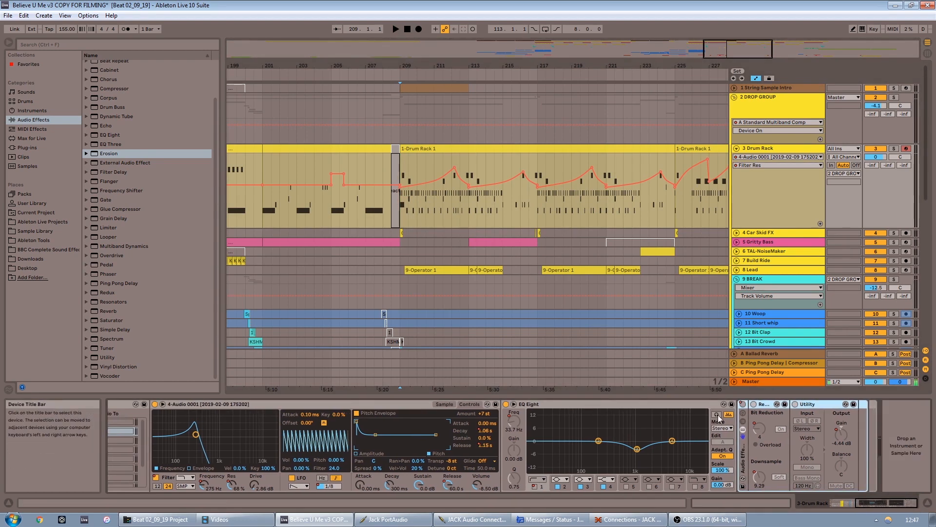
Show the DROP GROUP's effect chain and select its A Standard Multiband Comp
{"action": "left_click", "coordinate": [796, 113]}
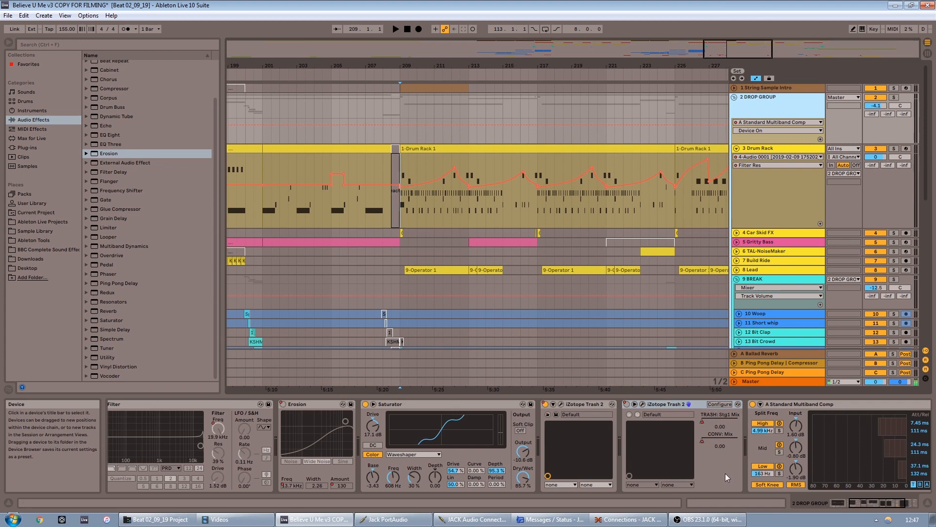
{"action": "scroll", "coordinate": [584, 472], "scroll_direction": "down", "scroll_amount": 3}
{"action": "left_click", "coordinate": [607, 406]}
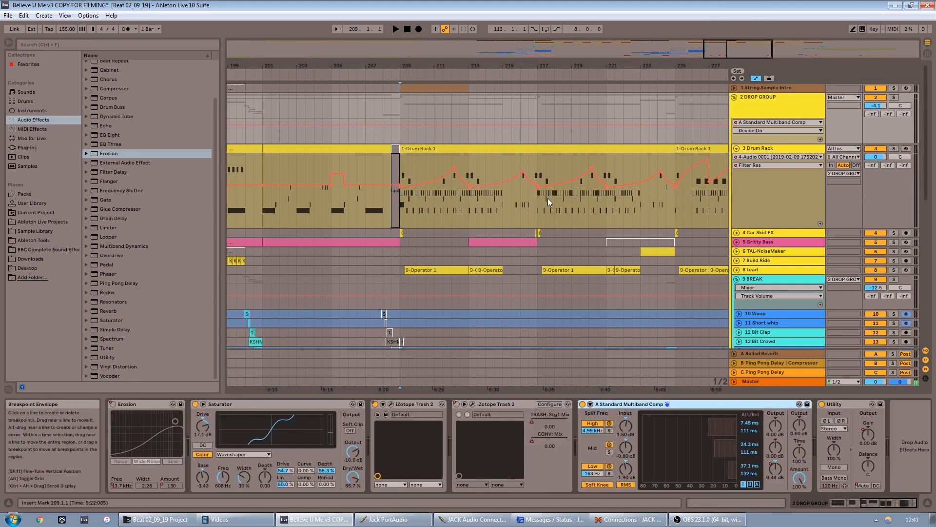
Place the insert marker at bar 211 on the Drum Rack track and look over the tracks towards the outro
{"action": "left_click", "coordinate": [442, 219]}
{"action": "mouse_move", "coordinate": [366, 66]}
{"action": "left_mouse_down"}
{"action": "mouse_move", "coordinate": [367, 53]}
{"action": "mouse_move", "coordinate": [342, 35]}
{"action": "left_mouse_up"}
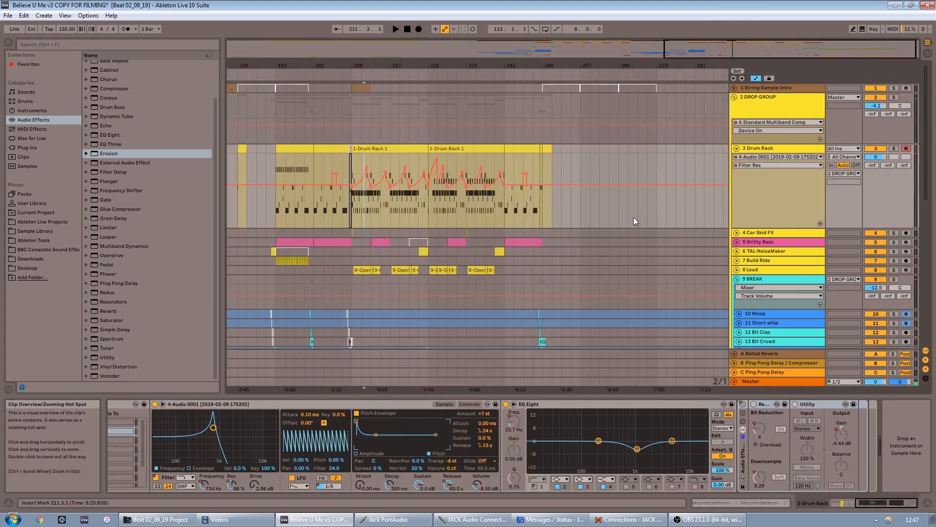
{"action": "scroll", "coordinate": [351, 259], "scroll_direction": "down", "scroll_amount": 4}
{"action": "scroll", "coordinate": [348, 260], "scroll_direction": "down", "scroll_amount": 1}
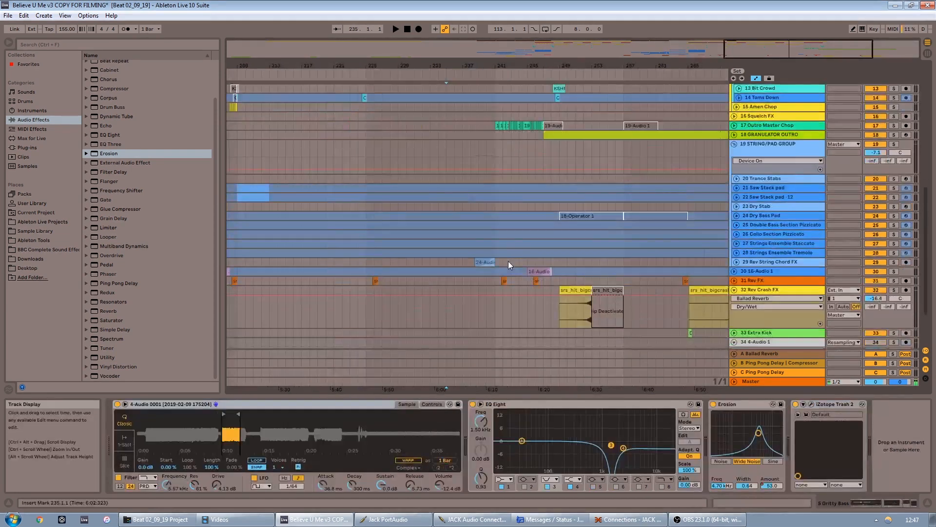
{"action": "scroll", "coordinate": [485, 250], "scroll_direction": "up", "scroll_amount": 8}
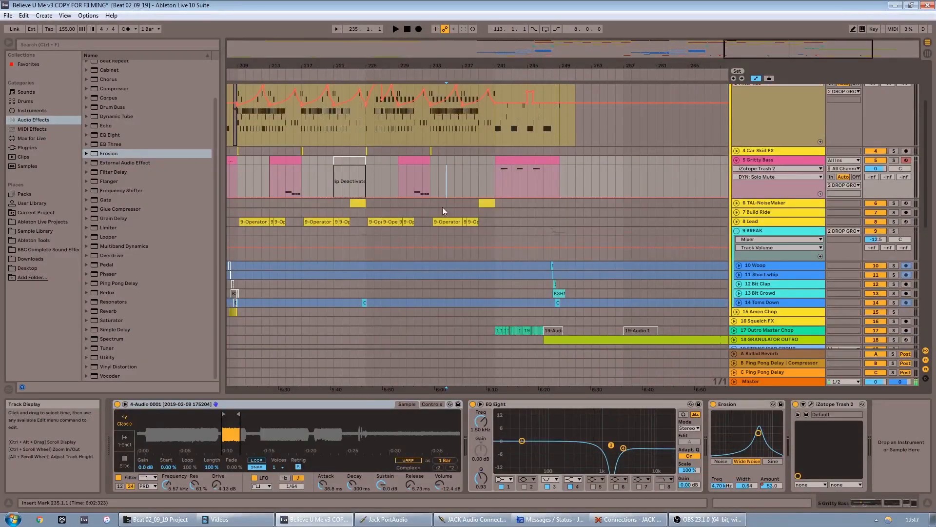
Set the insert marker at bar 237 on the Toms Down track and play the arrangement into the outro
{"action": "left_click", "coordinate": [455, 185]}
{"action": "scroll", "coordinate": [451, 198], "scroll_direction": "down", "scroll_amount": 3}
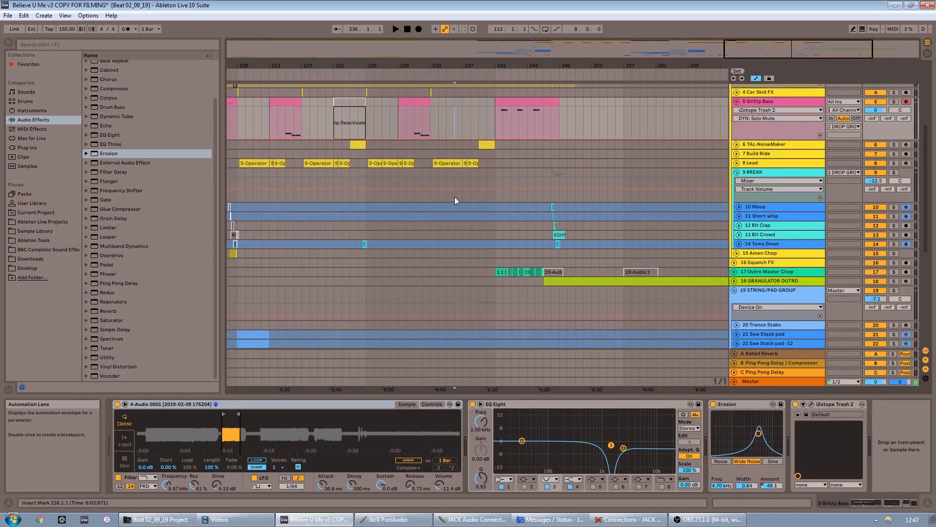
{"action": "scroll", "coordinate": [508, 156], "scroll_direction": "down", "scroll_amount": 3}
{"action": "left_click", "coordinate": [464, 180]}
{"action": "scroll", "coordinate": [470, 184], "scroll_direction": "down", "scroll_amount": 3}
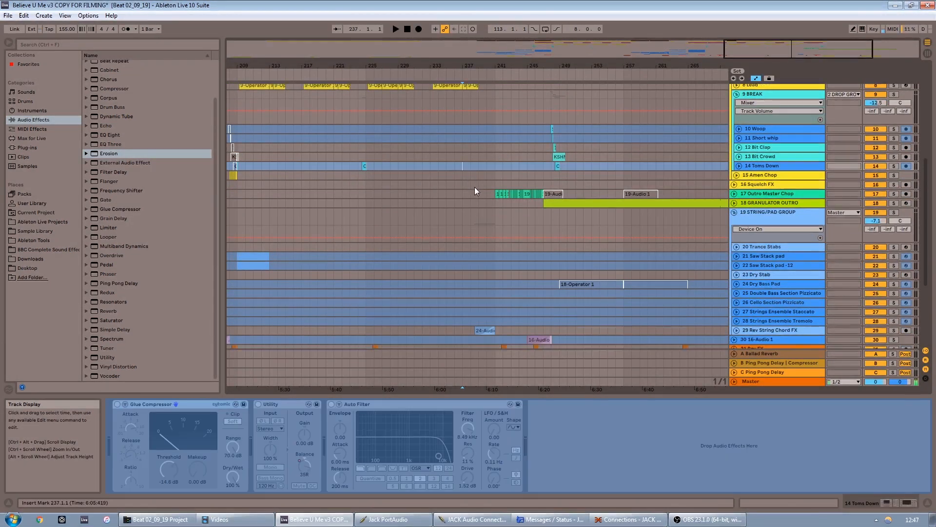
{"action": "key", "text": "space"}
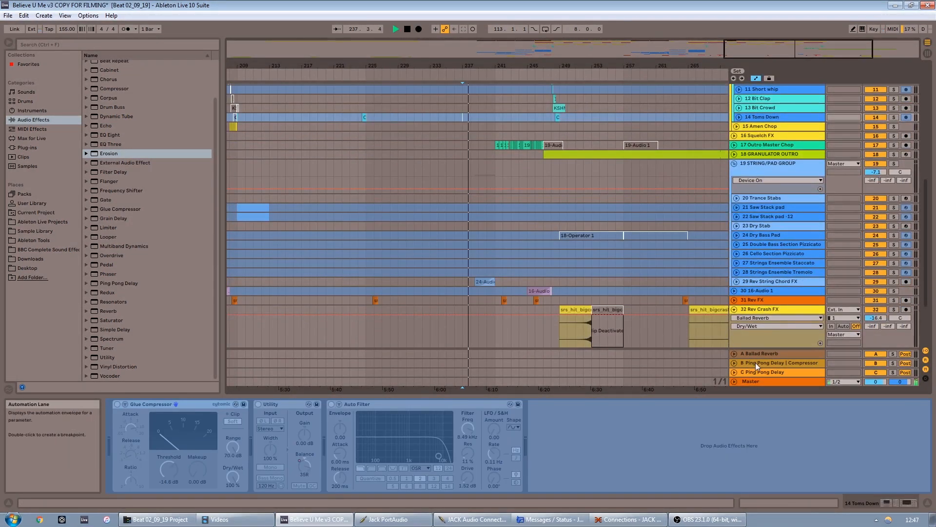
Show the Rev String Chord FX track's devices during playback and unfold the Outro Master Chop track
{"action": "left_click", "coordinate": [778, 282]}
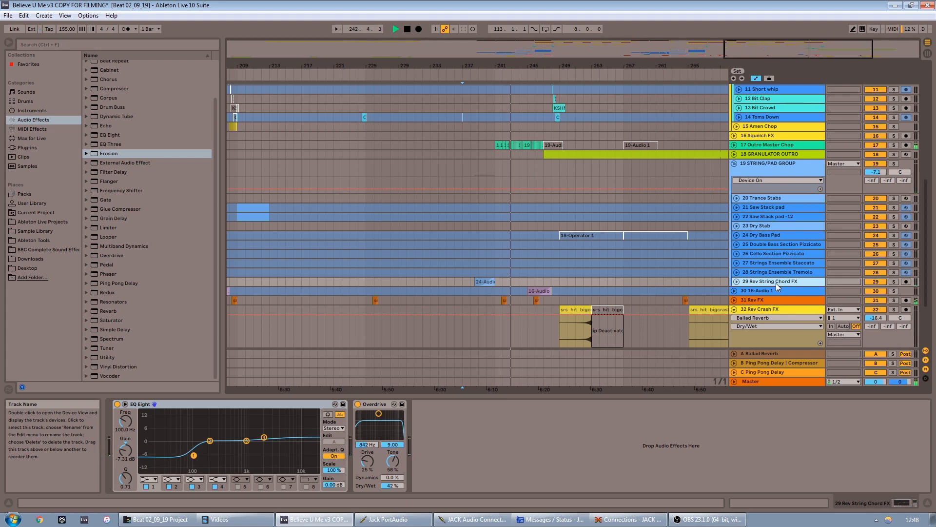
{"action": "scroll", "coordinate": [780, 255], "scroll_direction": "up", "scroll_amount": 3}
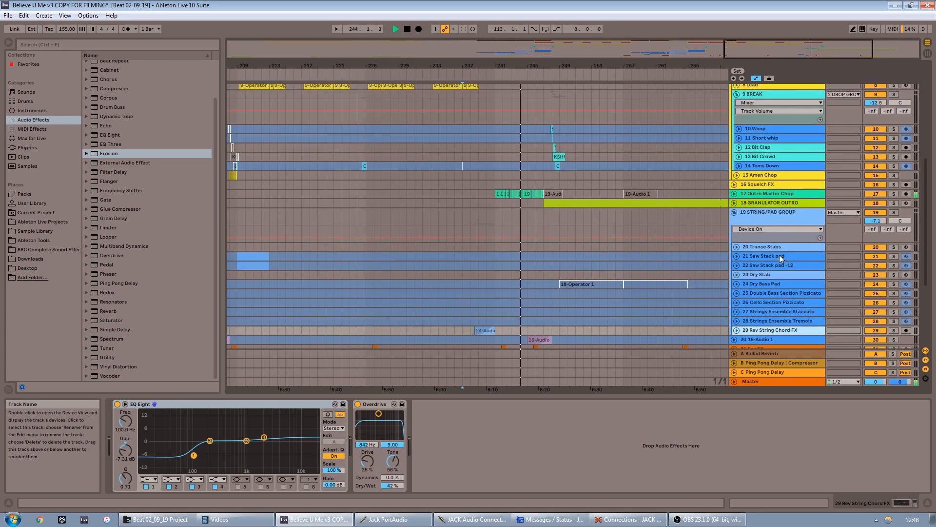
{"action": "left_click", "coordinate": [734, 194]}
{"action": "mouse_move", "coordinate": [530, 66]}
{"action": "left_mouse_down"}
{"action": "mouse_move", "coordinate": [529, 109]}
{"action": "mouse_move", "coordinate": [518, 67]}
{"action": "left_mouse_up"}
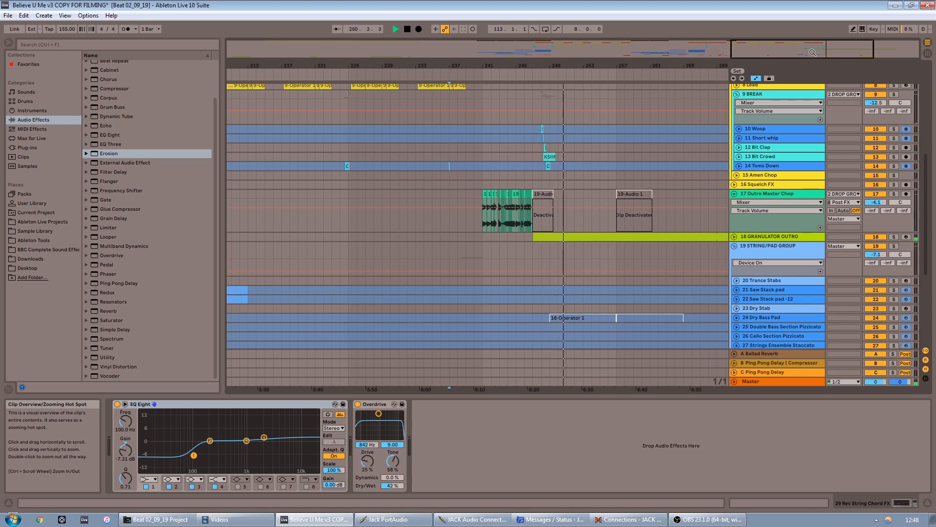
During outro playback, show the DROP GROUP's effect chain and the GRANULATOR OUTRO track's devices
{"action": "left_click", "coordinate": [809, 93]}
{"action": "scroll", "coordinate": [688, 338], "scroll_direction": "up", "scroll_amount": 1}
{"action": "scroll", "coordinate": [690, 332], "scroll_direction": "up", "scroll_amount": 3}
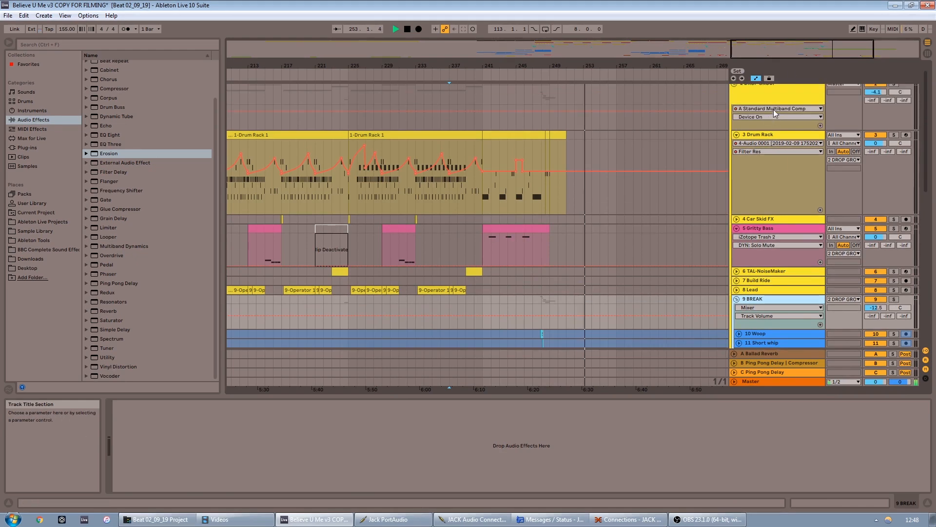
{"action": "left_click", "coordinate": [776, 95]}
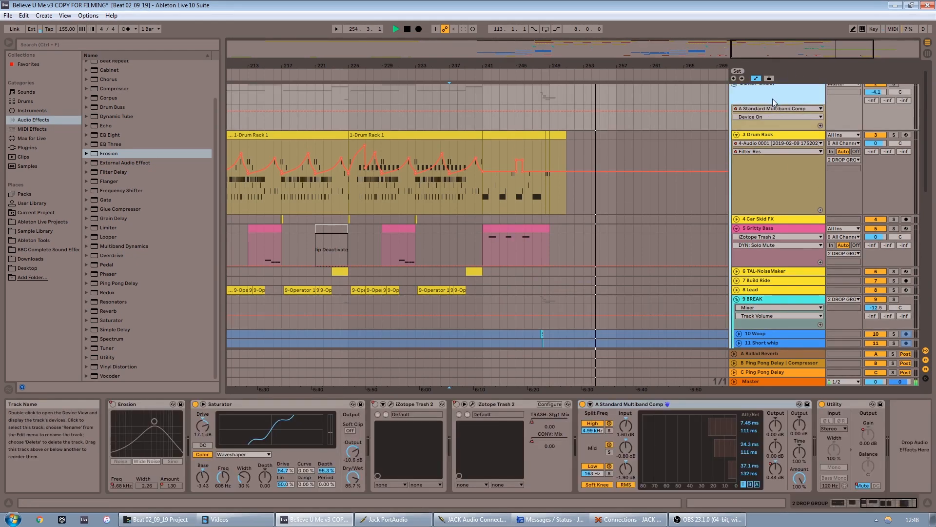
{"action": "scroll", "coordinate": [772, 170], "scroll_direction": "down", "scroll_amount": 4}
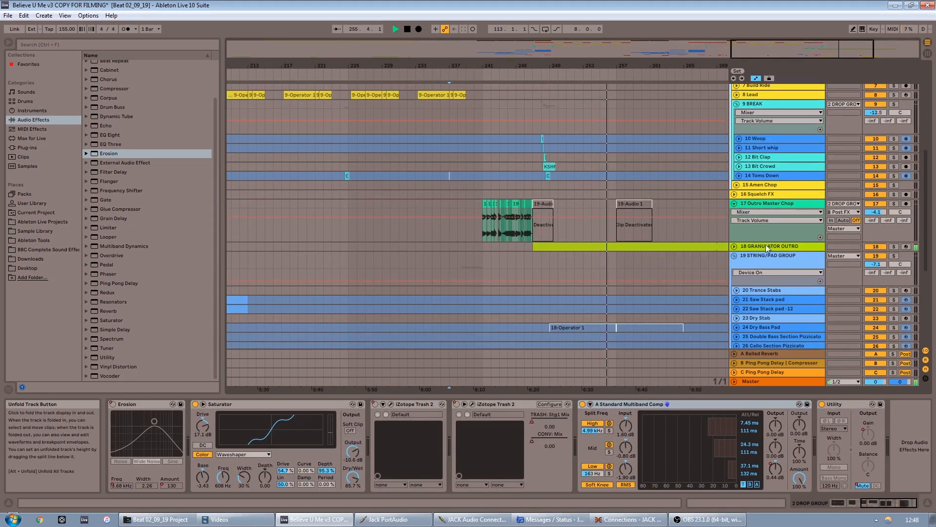
{"action": "left_click", "coordinate": [768, 247]}
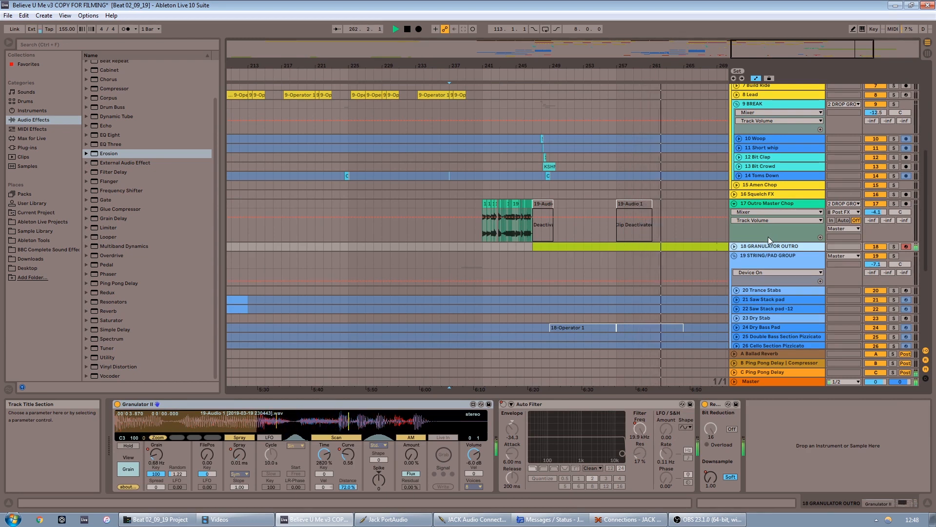
Follow the GRANULATOR OUTRO playback to bar 280, stop it, and look back over the outro tracks from bar 237
{"action": "left_click_drag", "start_coordinate": [829, 50], "coordinate": [872, 49]}
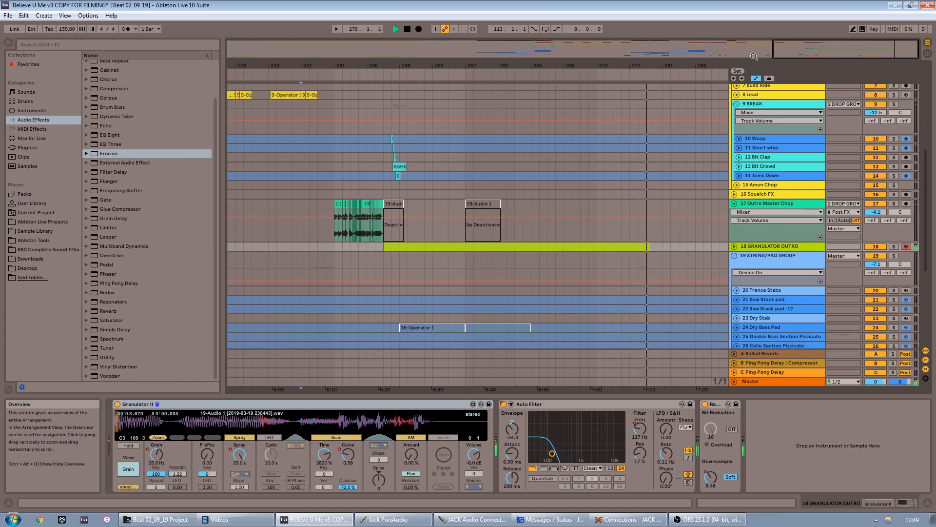
{"action": "key", "text": "space"}
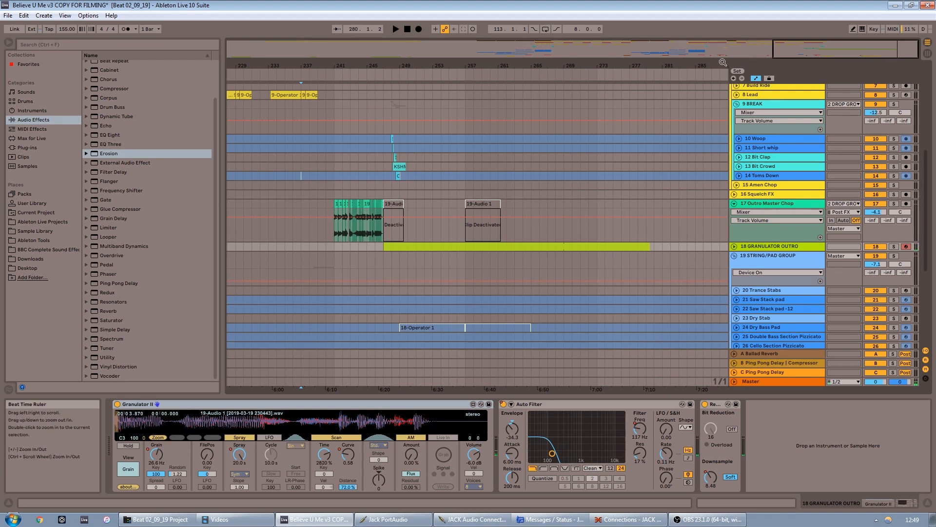
{"action": "mouse_move", "coordinate": [812, 49]}
{"action": "left_mouse_down"}
{"action": "mouse_move", "coordinate": [780, 32]}
{"action": "mouse_move", "coordinate": [796, 52]}
{"action": "mouse_move", "coordinate": [764, 52]}
{"action": "mouse_move", "coordinate": [811, 47]}
{"action": "left_mouse_up"}
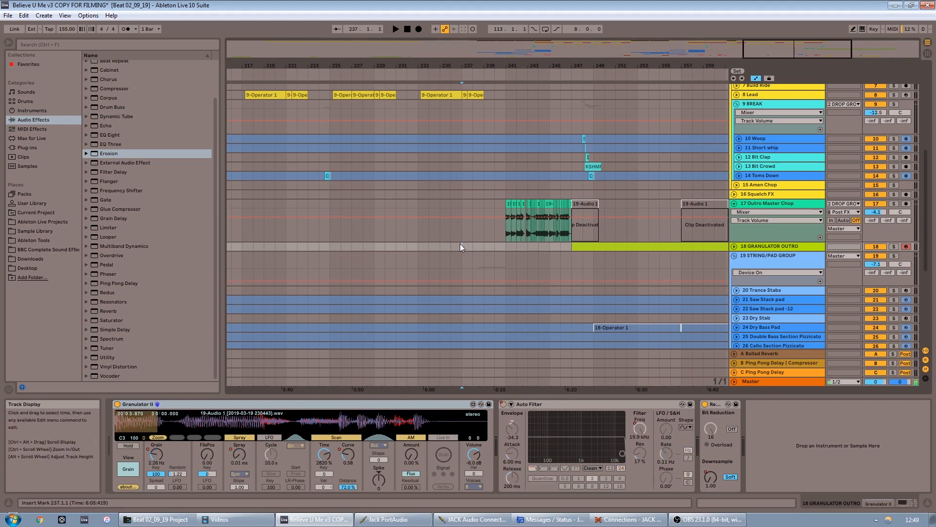
{"action": "scroll", "coordinate": [461, 244], "scroll_direction": "up", "scroll_amount": 3}
{"action": "scroll", "coordinate": [461, 239], "scroll_direction": "down", "scroll_amount": 5}
{"action": "scroll", "coordinate": [476, 283], "scroll_direction": "up", "scroll_amount": 3}
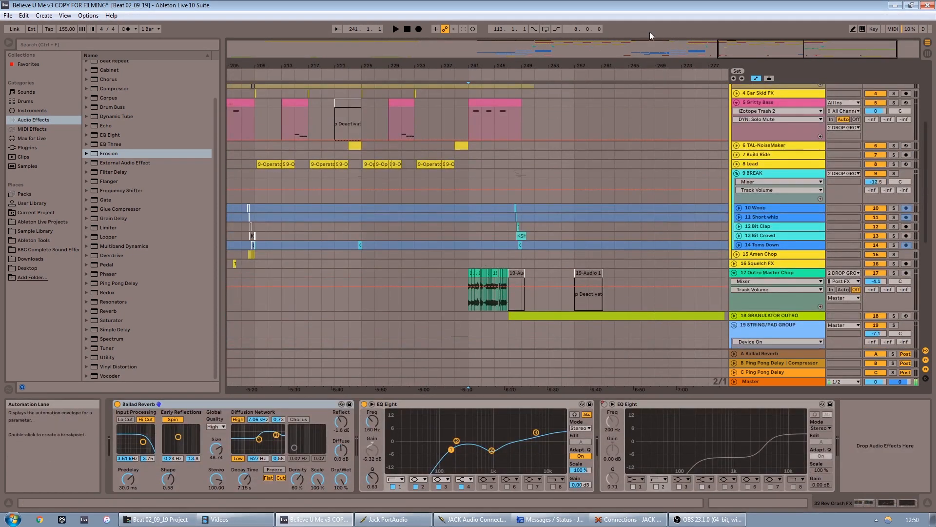
Set the insert marker at bar 201 on the BREAK track, play briefly from there, and look up through the drop tracks
{"action": "left_click_drag", "start_coordinate": [736, 48], "coordinate": [731, 30]}
{"action": "scroll", "coordinate": [441, 169], "scroll_direction": "up", "scroll_amount": 5}
{"action": "scroll", "coordinate": [549, 239], "scroll_direction": "down", "scroll_amount": 3}
{"action": "scroll", "coordinate": [549, 239], "scroll_direction": "down", "scroll_amount": 4}
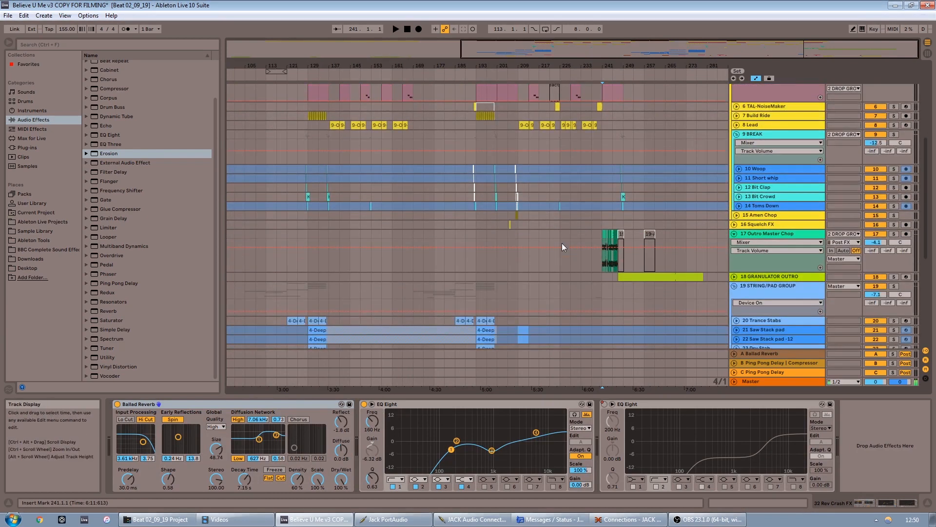
{"action": "left_click", "coordinate": [498, 159]}
{"action": "key", "text": "space"}
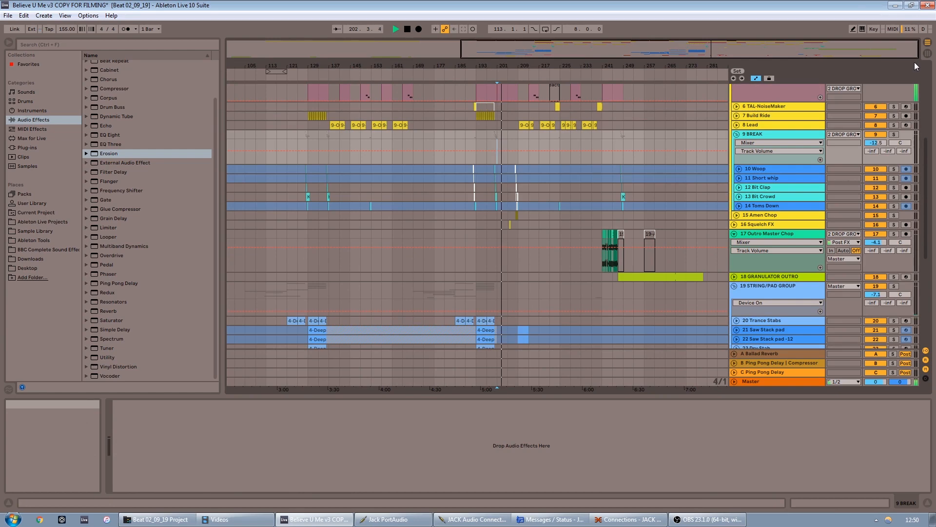
{"action": "scroll", "coordinate": [517, 225], "scroll_direction": "up", "scroll_amount": 7}
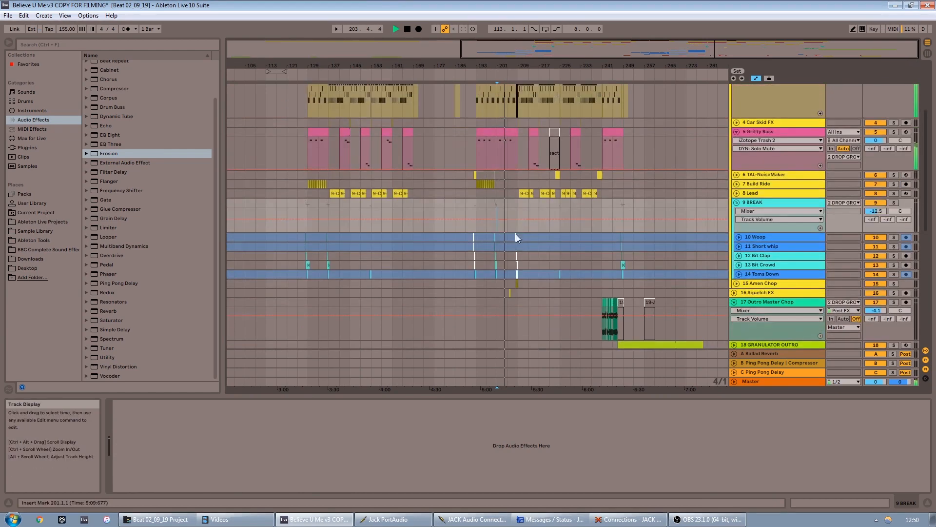
{"action": "scroll", "coordinate": [519, 239], "scroll_direction": "up", "scroll_amount": 2}
{"action": "key", "text": "space"}
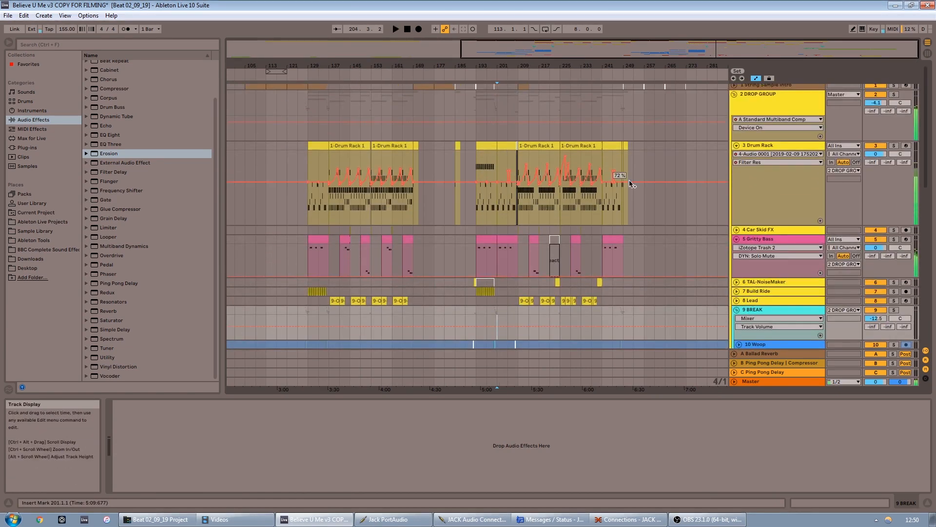
Place the insert marker at bar 241 on the Outro Master Chop track and examine its input routing and the drop tracks feeding it
{"action": "left_click", "coordinate": [625, 213]}
{"action": "scroll", "coordinate": [683, 180], "scroll_direction": "down", "scroll_amount": 1}
{"action": "scroll", "coordinate": [623, 209], "scroll_direction": "up", "scroll_amount": 7}
{"action": "scroll", "coordinate": [561, 219], "scroll_direction": "down", "scroll_amount": 9}
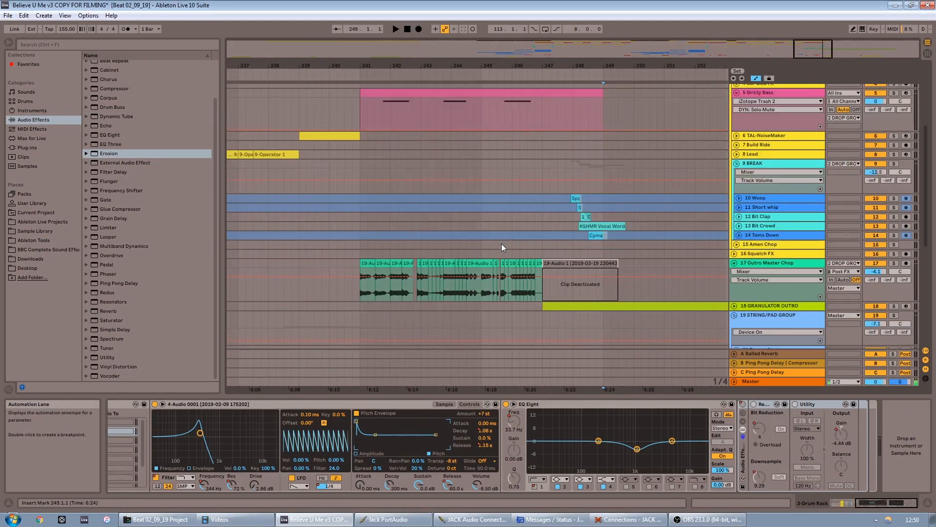
{"action": "left_click", "coordinate": [357, 224]}
{"action": "scroll", "coordinate": [717, 196], "scroll_direction": "up", "scroll_amount": 4}
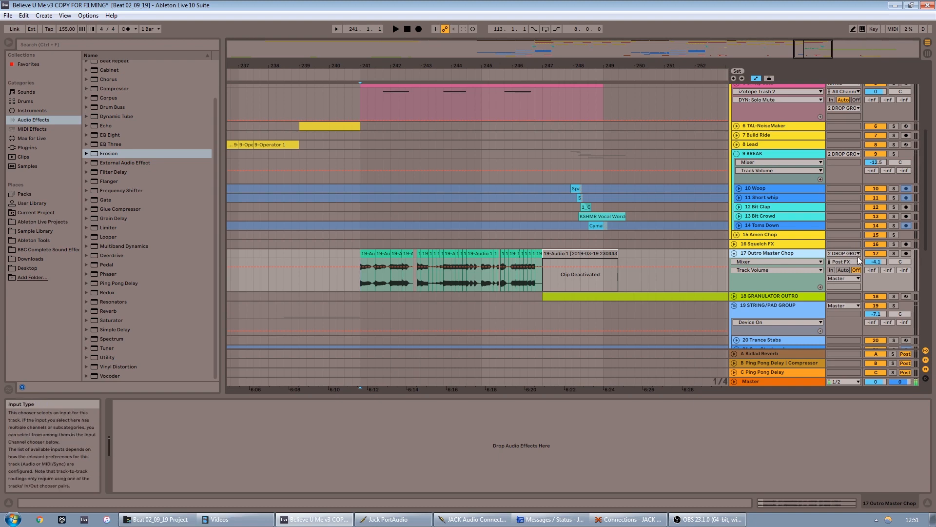
{"action": "scroll", "coordinate": [780, 146], "scroll_direction": "up", "scroll_amount": 6}
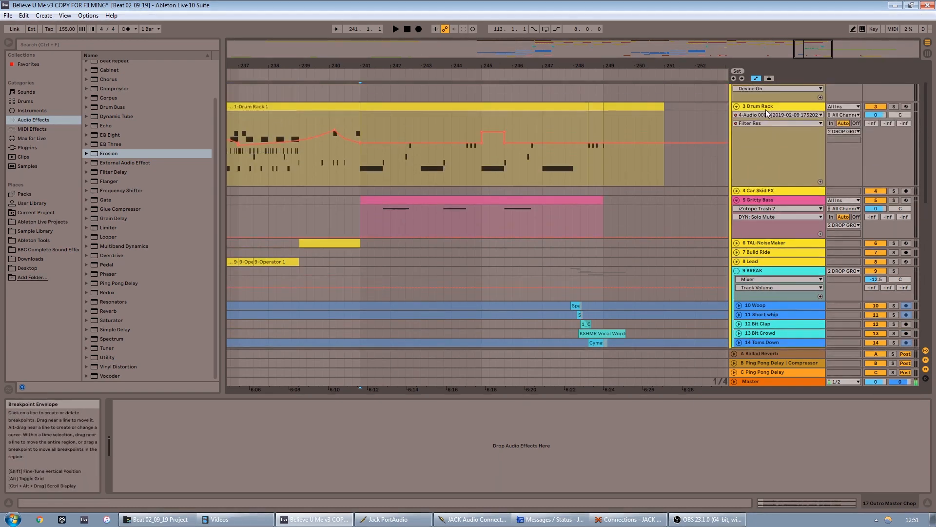
{"action": "scroll", "coordinate": [776, 127], "scroll_direction": "down", "scroll_amount": 6}
{"action": "scroll", "coordinate": [790, 195], "scroll_direction": "down", "scroll_amount": 3}
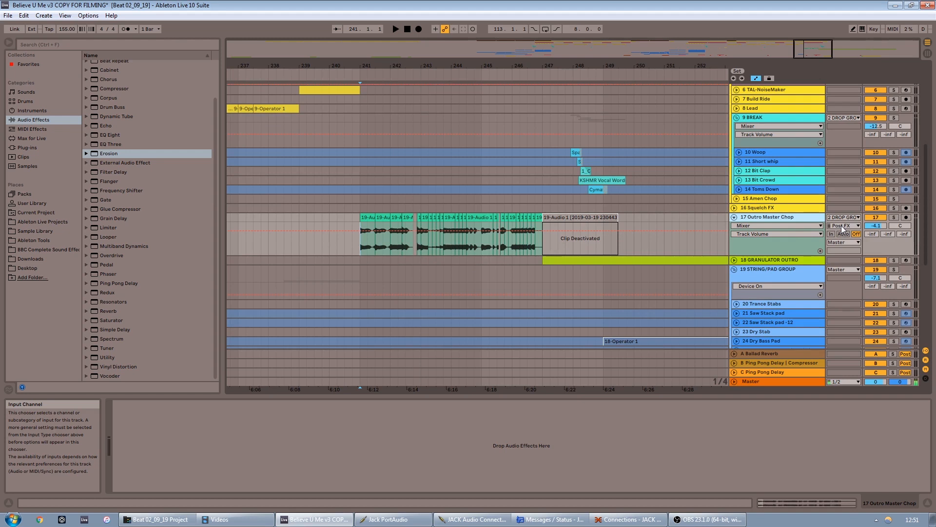
Try to extend the first Outro Master Chop clip over the following chops to bar 246.4
{"action": "left_click_drag", "start_coordinate": [360, 243], "coordinate": [532, 238]}
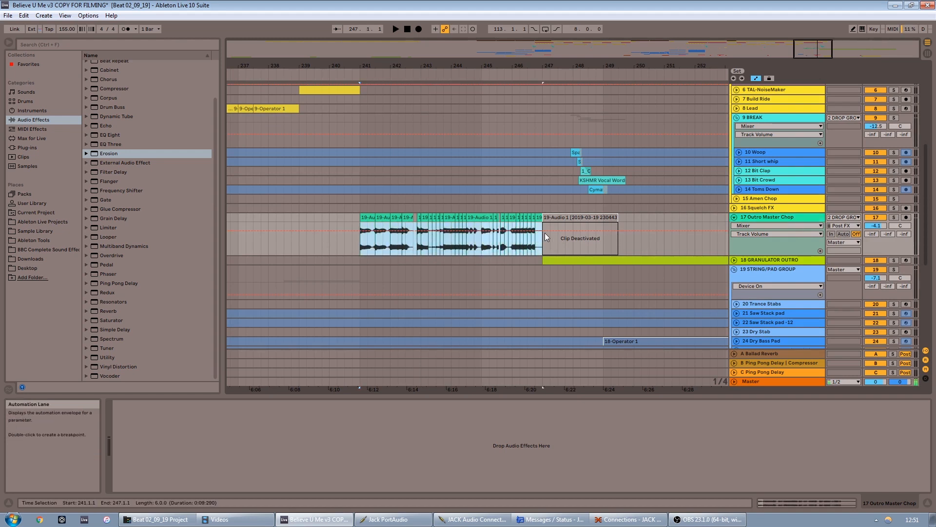
{"action": "left_click", "coordinate": [385, 219]}
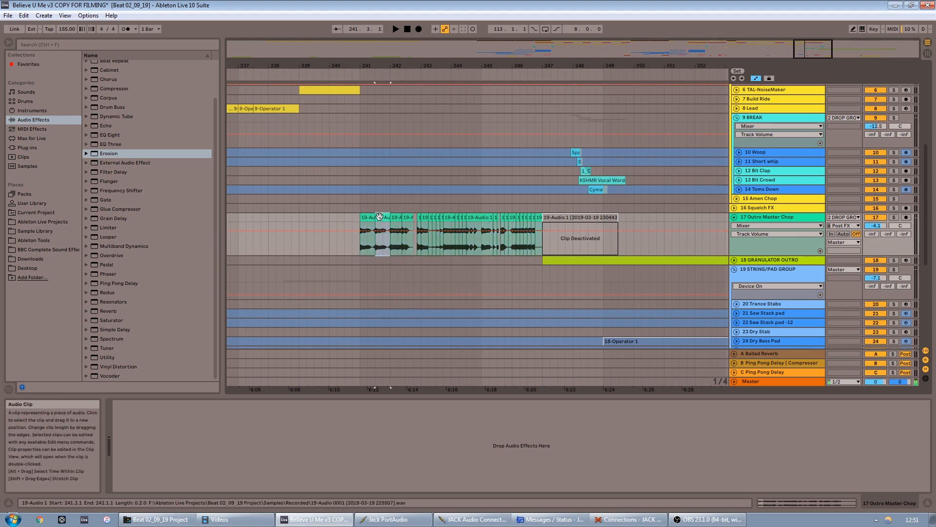
{"action": "left_click", "coordinate": [388, 221]}
{"action": "left_click_drag", "start_coordinate": [373, 219], "coordinate": [534, 232]}
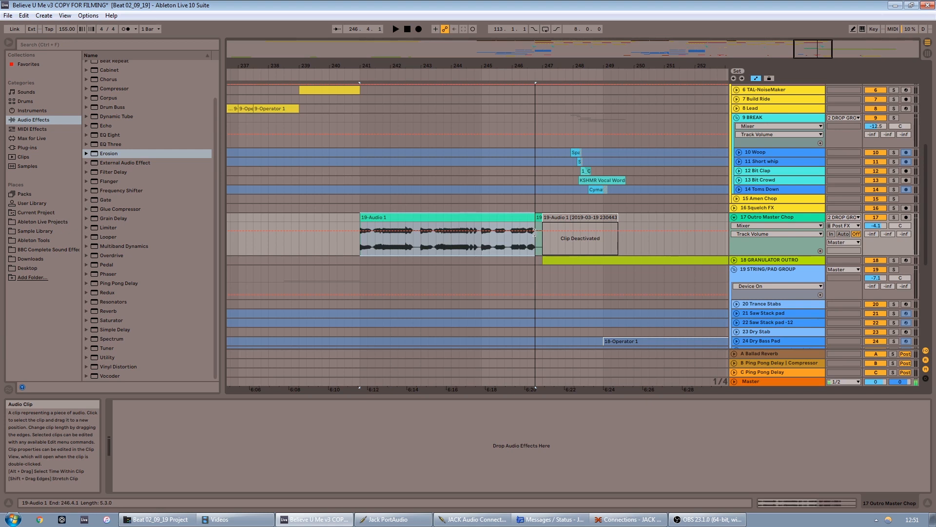
{"action": "key", "text": "ctrl+z"}
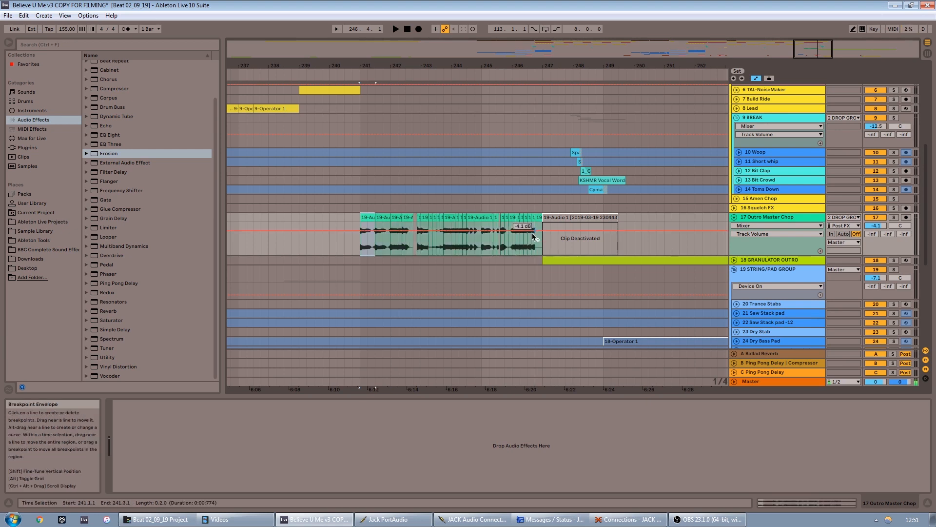
Play the Outro Master Chop clips from bar 241 and stop before bar 245
{"action": "left_click", "coordinate": [360, 251]}
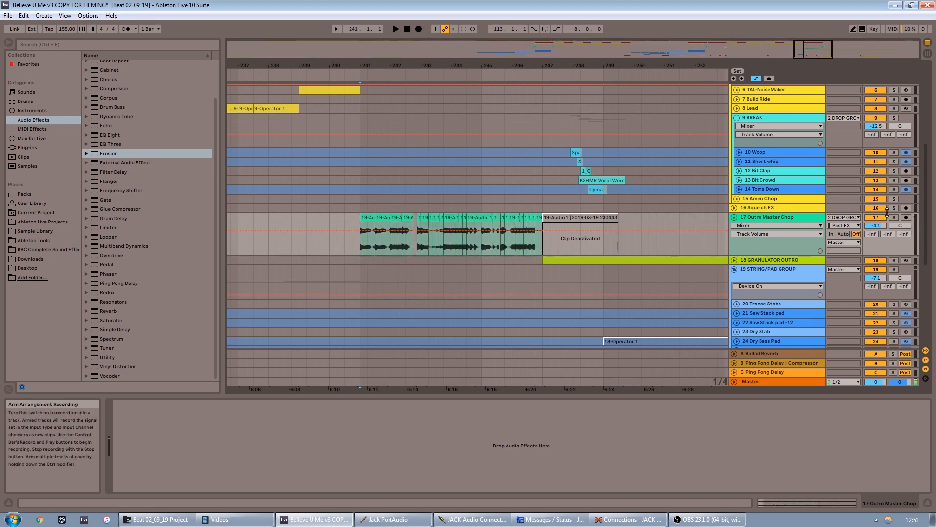
{"action": "key", "text": "space"}
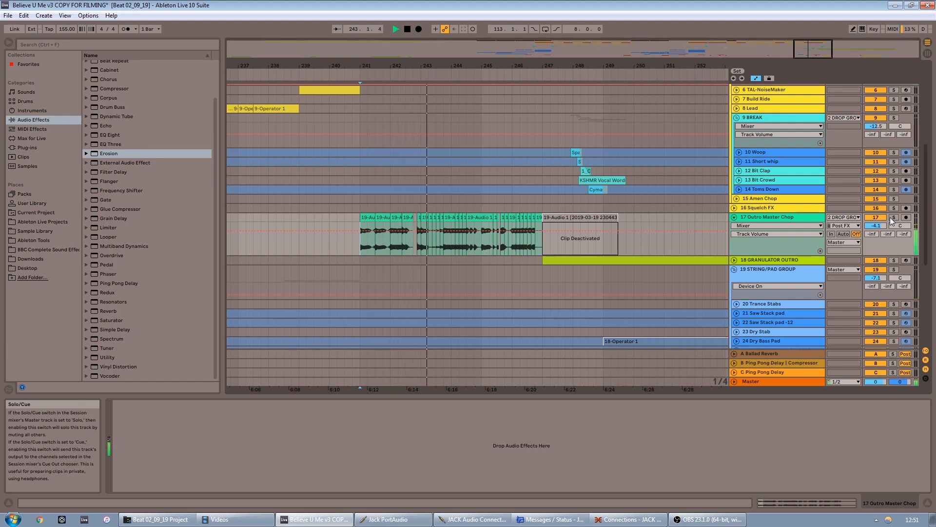
{"action": "key", "text": "space"}
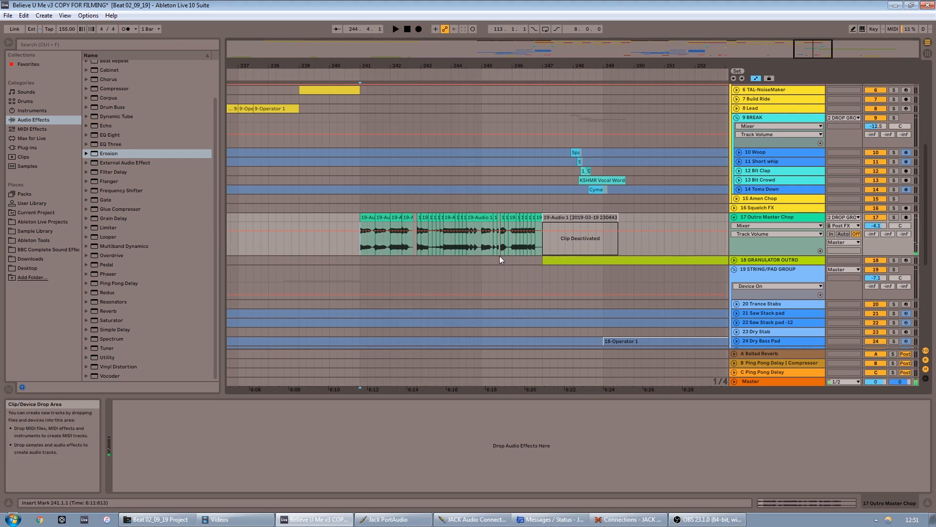
Show the GRANULATOR OUTRO track's devices and point out the chopped clips on the Outro Master Chop track
{"action": "left_click", "coordinate": [506, 262]}
{"action": "scroll", "coordinate": [507, 262], "scroll_direction": "down", "scroll_amount": 2}
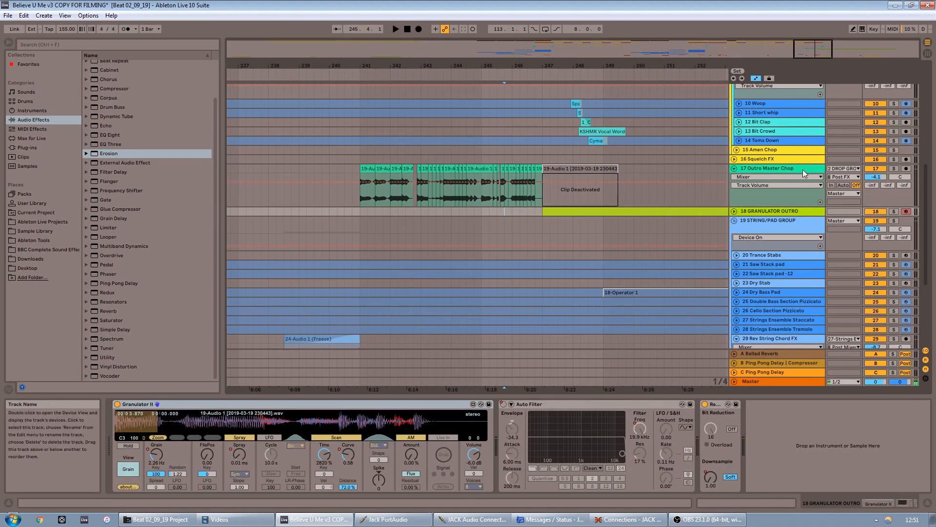
{"action": "left_click", "coordinate": [429, 197]}
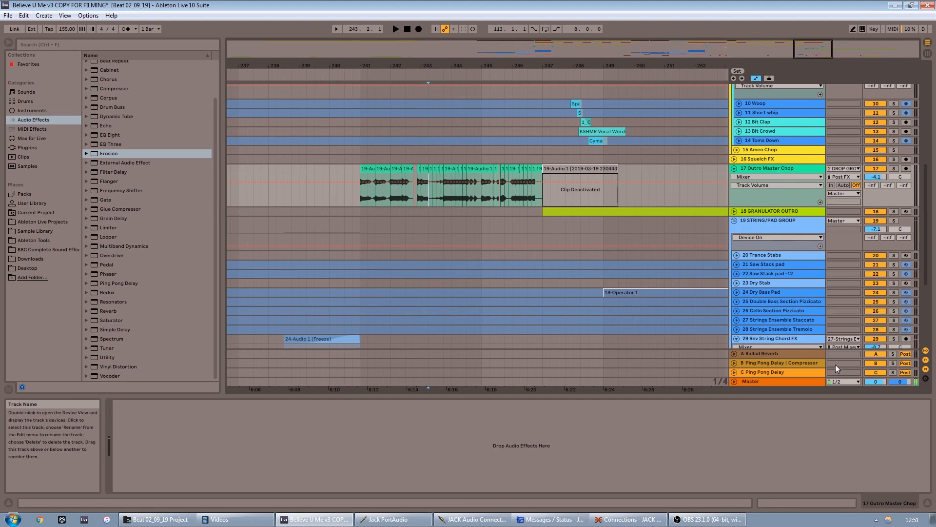
{"action": "left_click_drag", "start_coordinate": [361, 199], "coordinate": [537, 199]}
{"action": "left_click", "coordinate": [536, 199]}
Unfold the GRANULATOR OUTRO track and place the insert marker at bar 245 on it
{"action": "left_click", "coordinate": [734, 211]}
{"action": "left_click_drag", "start_coordinate": [826, 51], "coordinate": [835, 42]}
{"action": "left_click", "coordinate": [480, 222]}
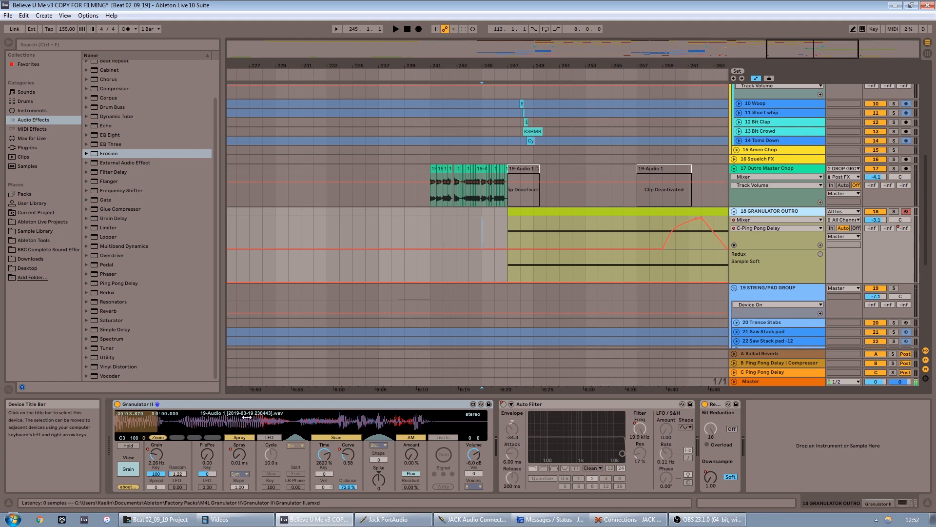
Audition the BREAK group soloed from around bar 200, then turn its solo off and stop playback
{"action": "left_click", "coordinate": [517, 103]}
{"action": "scroll", "coordinate": [571, 113], "scroll_direction": "up", "scroll_amount": 4}
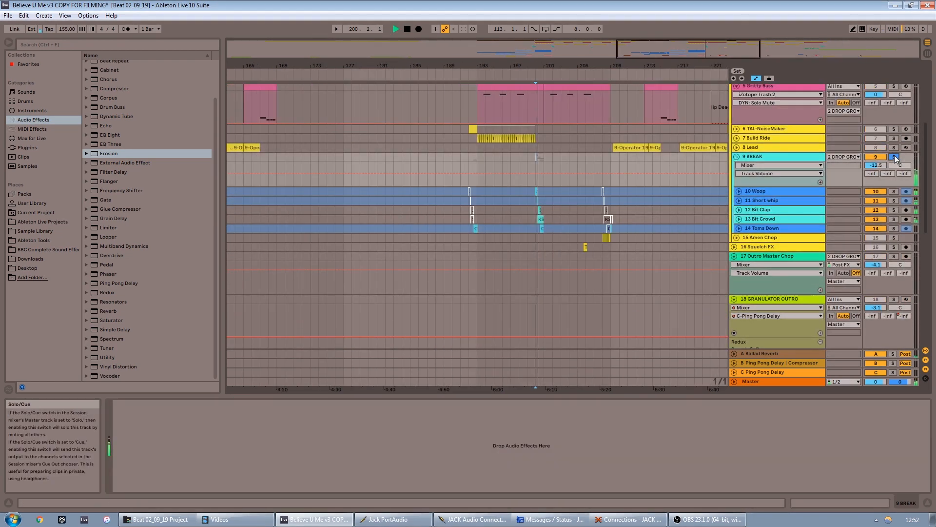
{"action": "left_click", "coordinate": [895, 157]}
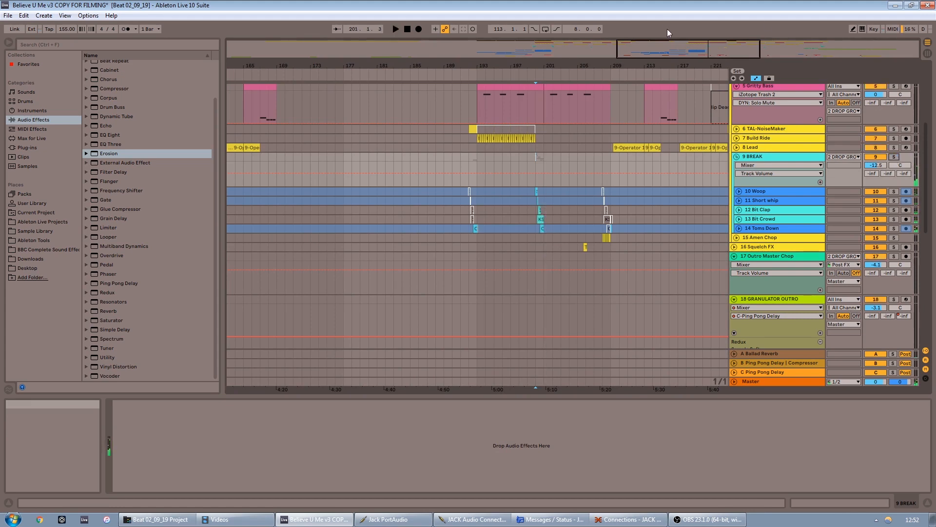
Return to bar 245 on the GRANULATOR OUTRO track and play into bar 257 to examine the Granulator II parameters
{"action": "left_click_drag", "start_coordinate": [668, 48], "coordinate": [669, 20]}
{"action": "scroll", "coordinate": [687, 317], "scroll_direction": "down", "scroll_amount": 4}
{"action": "left_click", "coordinate": [654, 192]}
{"action": "left_click_drag", "start_coordinate": [812, 48], "coordinate": [851, 90]}
{"action": "scroll", "coordinate": [530, 235], "scroll_direction": "up", "scroll_amount": 1}
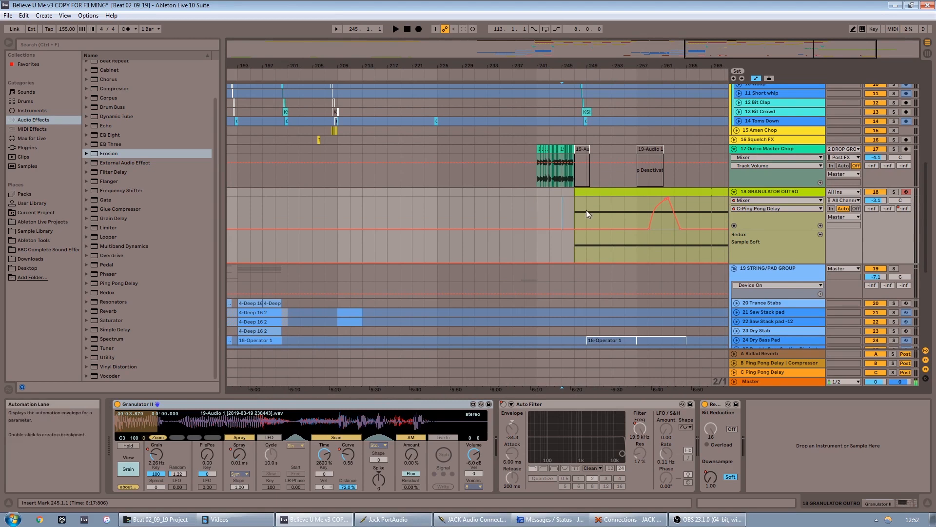
{"action": "key", "text": "space"}
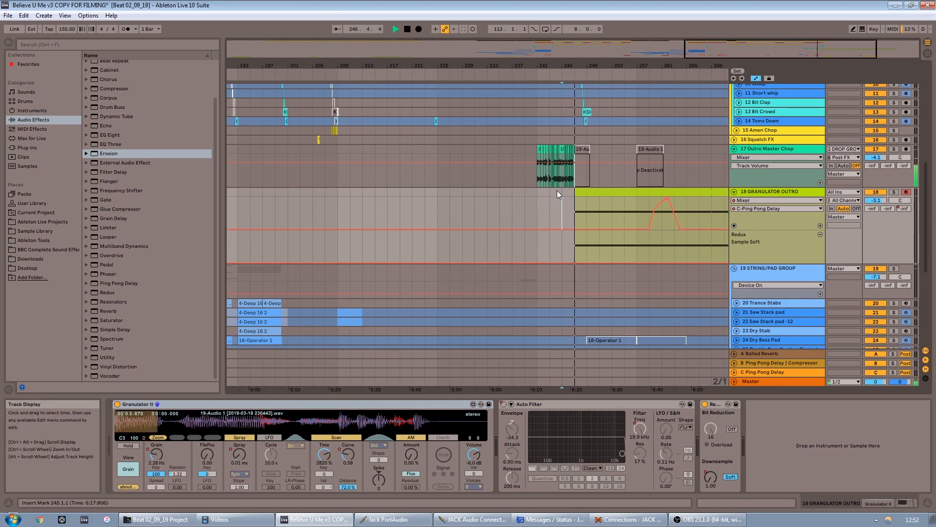
{"action": "left_click", "coordinate": [582, 4]}
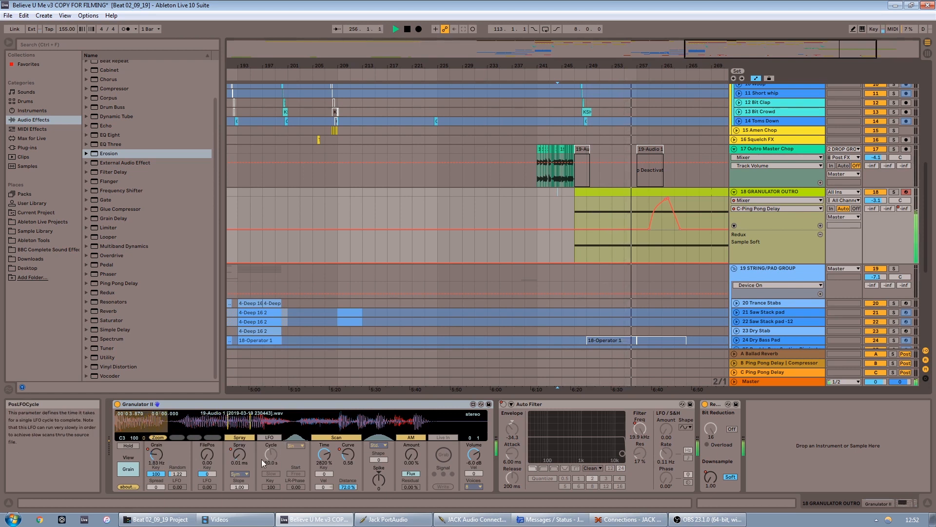
{"action": "key", "text": "space"}
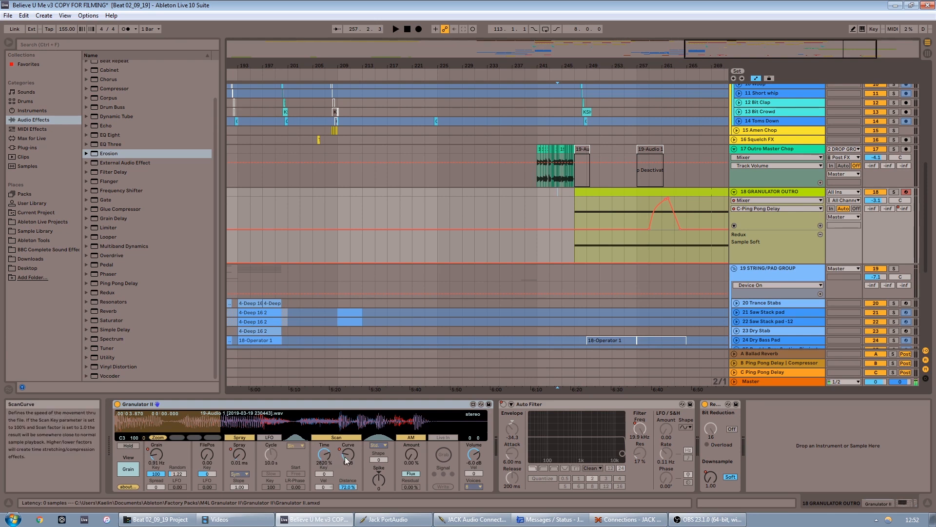
Place the insert marker at bar 247 on the GRANULATOR OUTRO track and replay the start of its clip
{"action": "left_click", "coordinate": [576, 211]}
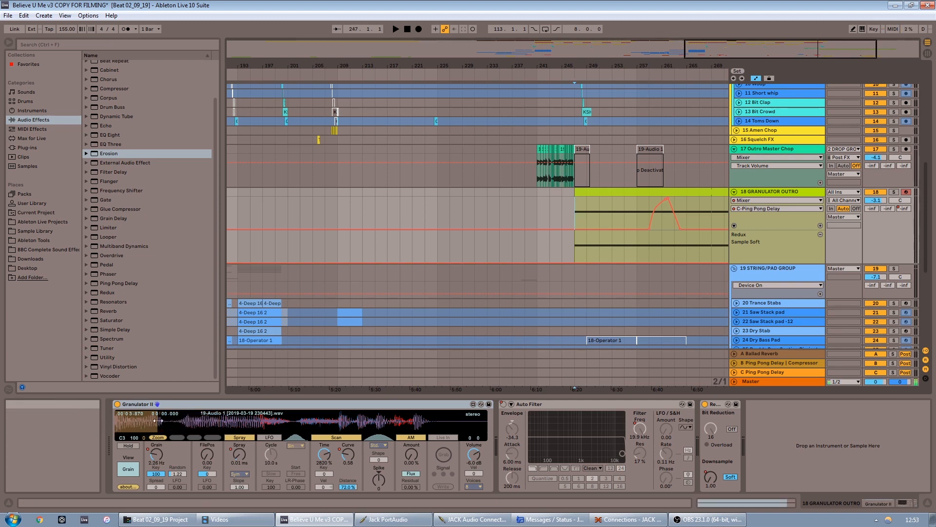
{"action": "key", "text": "space"}
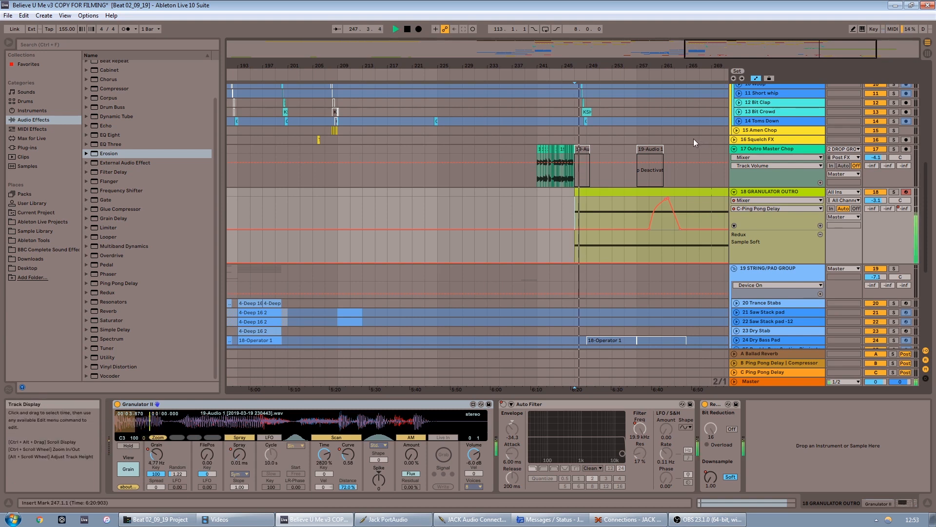
{"action": "key", "text": "space"}
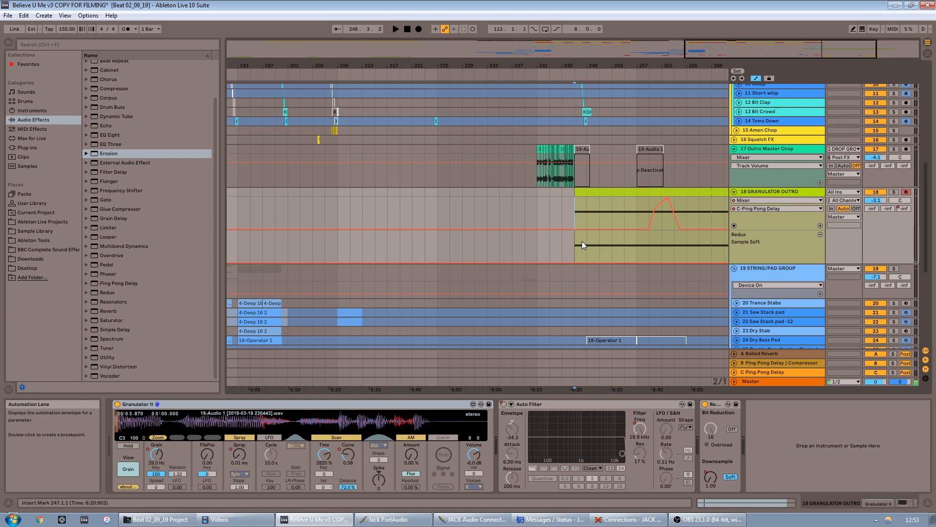
{"action": "key", "text": "space"}
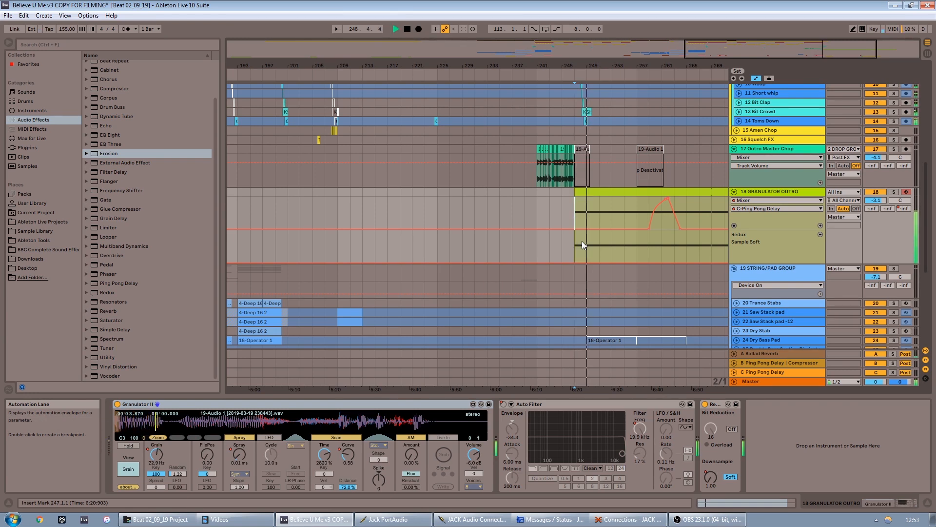
Bring the outro into closer view during playback and show the GRANULATOR OUTRO track's Granulator II Grain automation
{"action": "left_click_drag", "start_coordinate": [573, 65], "coordinate": [412, 88]}
{"action": "left_click_drag", "start_coordinate": [854, 50], "coordinate": [858, 47]}
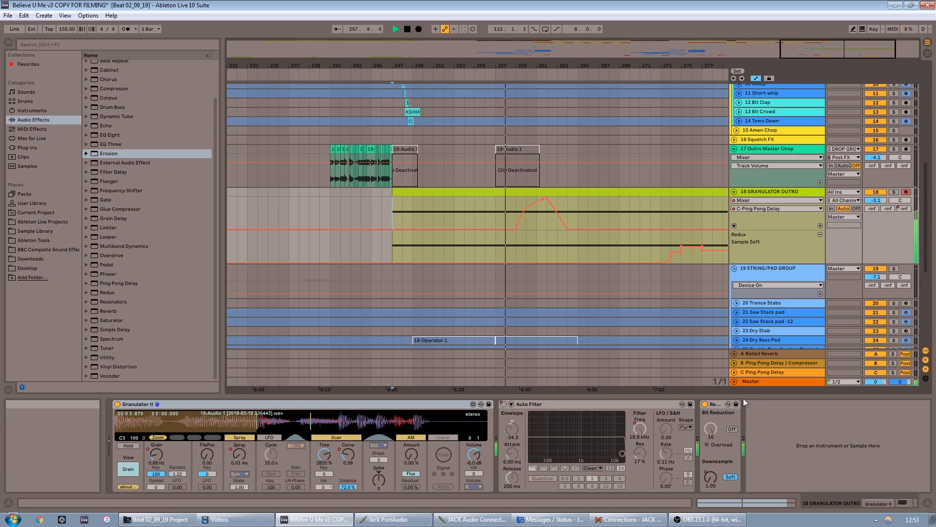
{"action": "left_click", "coordinate": [761, 204]}
{"action": "left_click", "coordinate": [762, 211]}
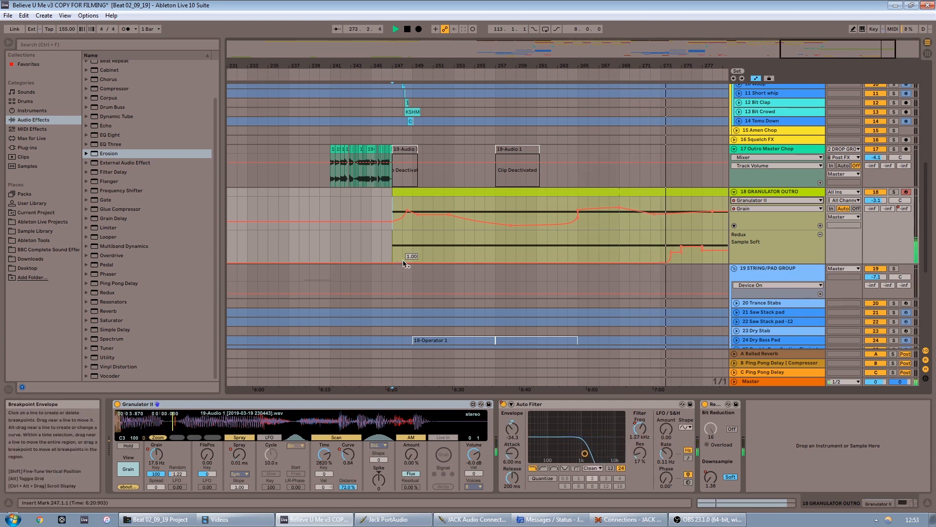
Trace the sustained notes and Grain automation in the GRANULATOR OUTRO clip, placing the insert marker at bar 265
{"action": "left_click_drag", "start_coordinate": [415, 249], "coordinate": [650, 242]}
{"action": "left_click", "coordinate": [497, 246]}
{"action": "left_click", "coordinate": [660, 239]}
{"action": "left_click", "coordinate": [580, 245]}
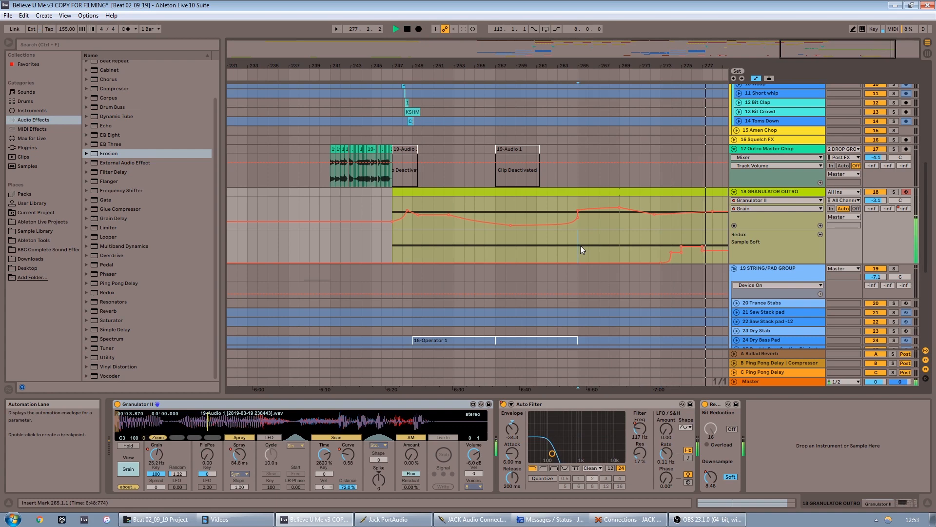
Play the GRANULATOR OUTRO from bar 269 past the clip's end to examine the closing automation and Granulator II's Spray setting
{"action": "left_click", "coordinate": [485, 247]}
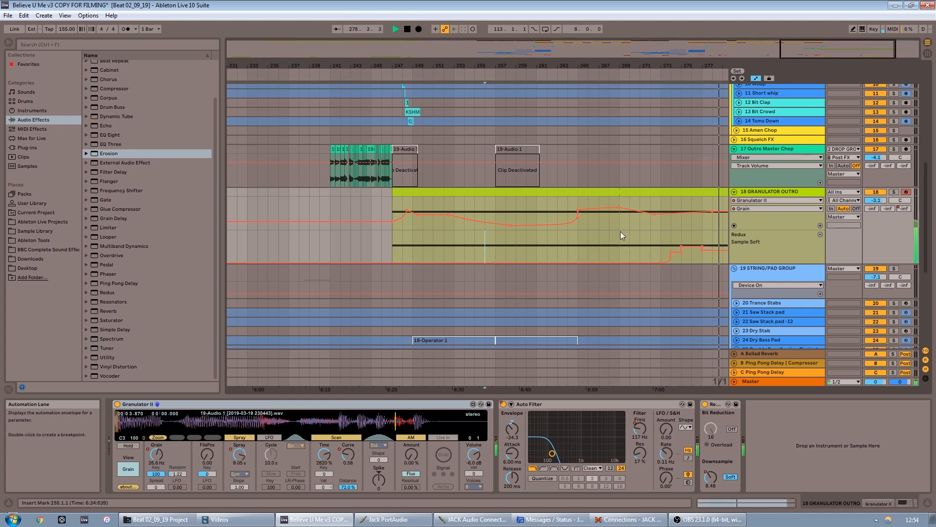
{"action": "left_click_drag", "start_coordinate": [824, 51], "coordinate": [822, 30]}
{"action": "left_click", "coordinate": [635, 246]}
{"action": "key", "text": "space"}
{"action": "left_click", "coordinate": [628, 246]}
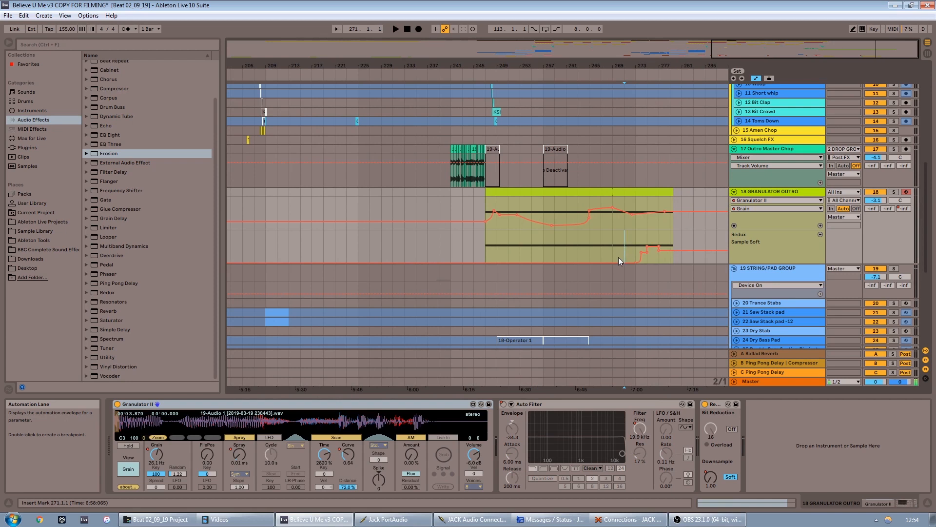
{"action": "key", "text": "space"}
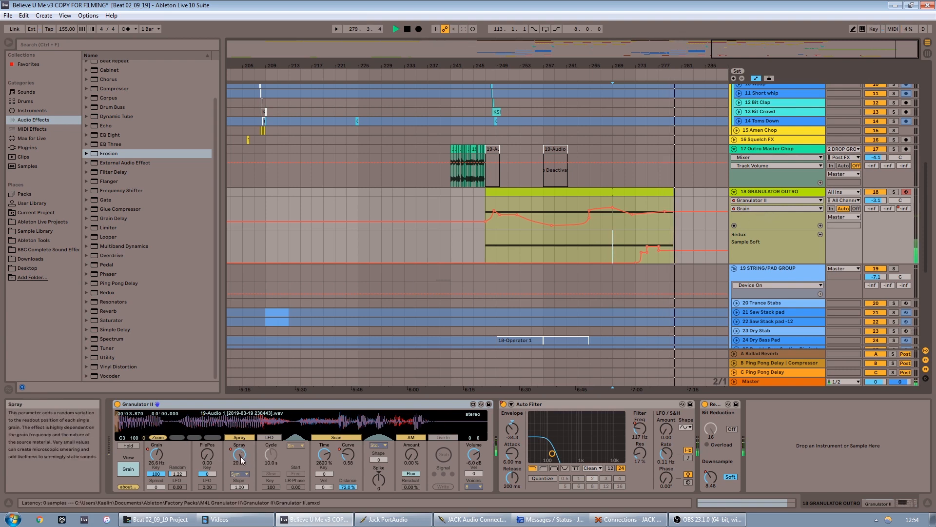
{"action": "key", "text": "space"}
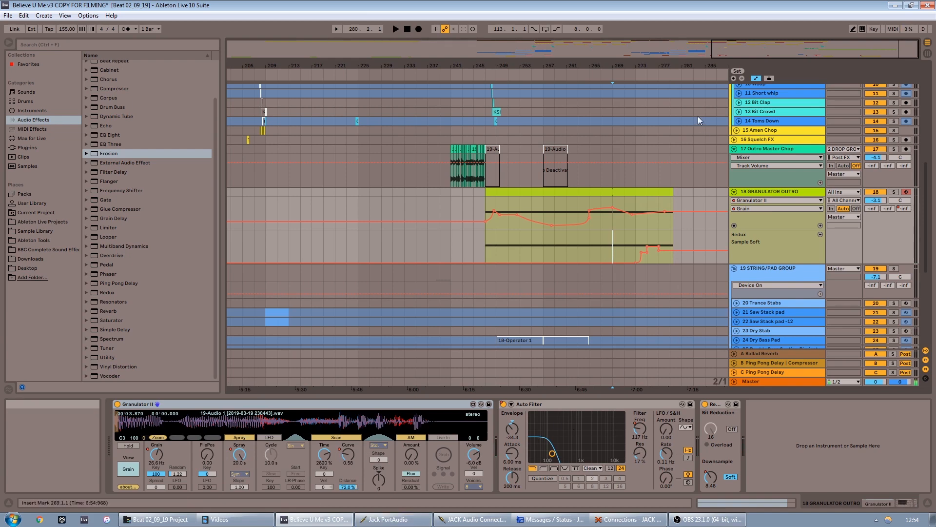
Unfold the Extra Kick, Rev Crash FX and Rev FX tracks below the string group
{"action": "left_click_drag", "start_coordinate": [879, 53], "coordinate": [880, 34]}
{"action": "scroll", "coordinate": [616, 241], "scroll_direction": "down", "scroll_amount": 6}
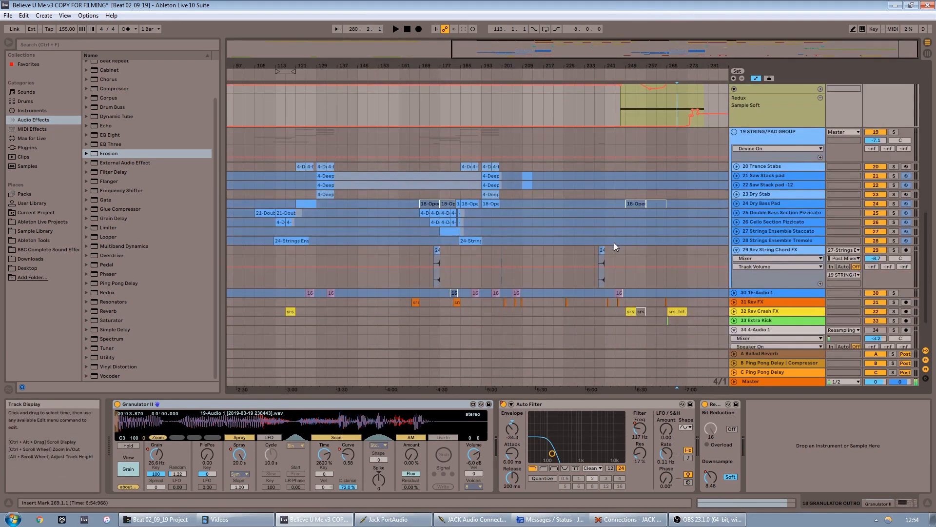
{"action": "left_click", "coordinate": [634, 280]}
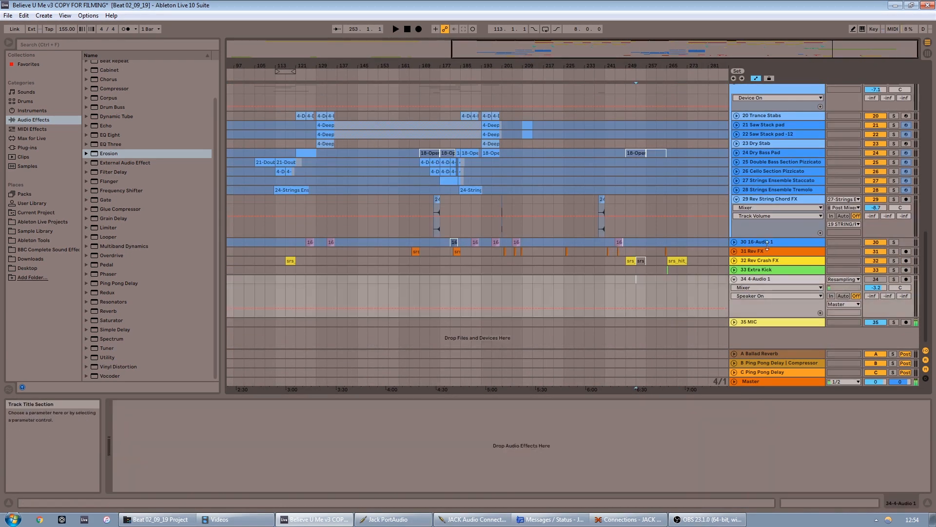
{"action": "left_click", "coordinate": [734, 270]}
{"action": "left_click", "coordinate": [734, 260]}
{"action": "left_click", "coordinate": [735, 251]}
Examine the outro clips and devices on the Extra Kick and Rev Crash FX tracks around bars 264 and 265
{"action": "left_click_drag", "start_coordinate": [825, 48], "coordinate": [854, 47]}
{"action": "scroll", "coordinate": [636, 243], "scroll_direction": "down", "scroll_amount": 3}
{"action": "left_click", "coordinate": [588, 305]}
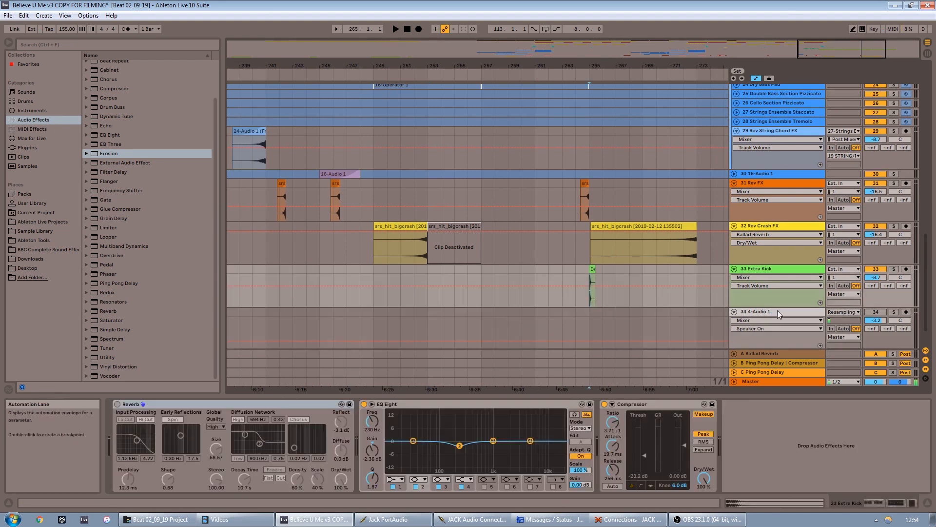
{"action": "left_click", "coordinate": [799, 270]}
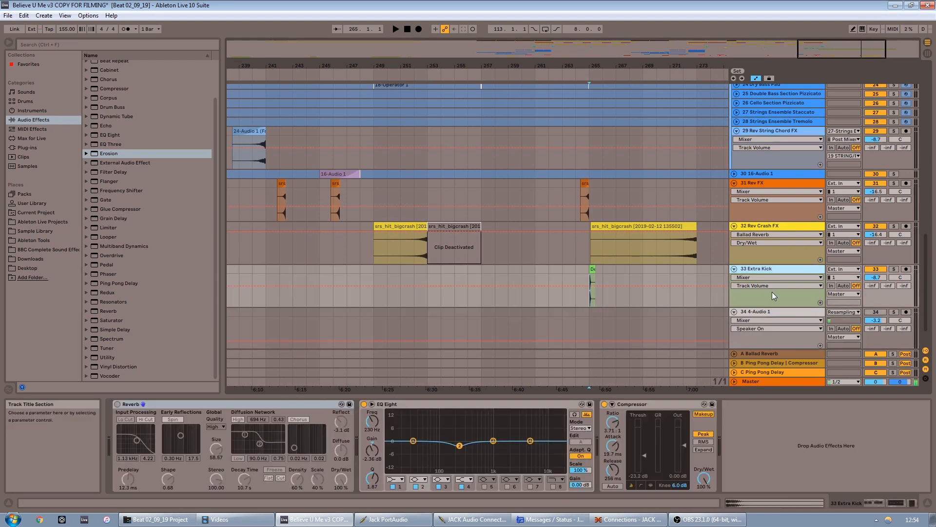
{"action": "left_click", "coordinate": [578, 250]}
{"action": "scroll", "coordinate": [585, 264], "scroll_direction": "up", "scroll_amount": 2}
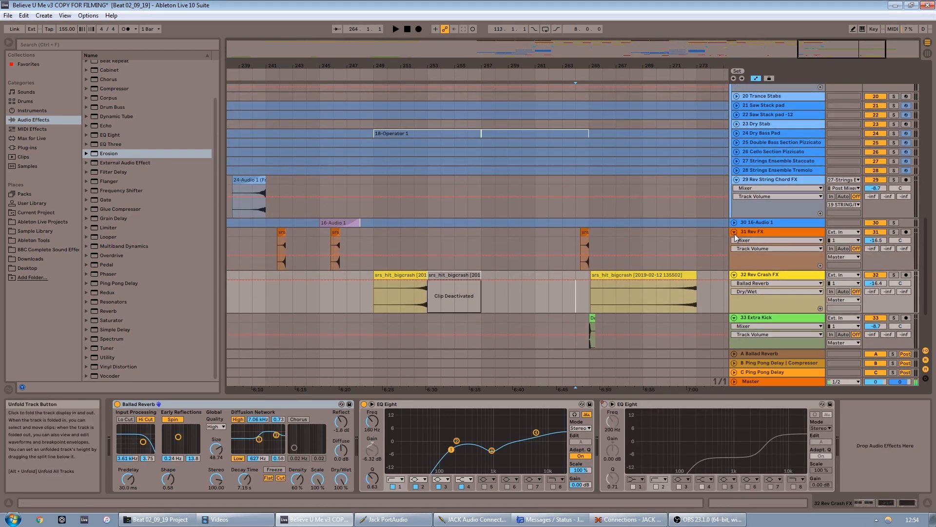
Audition the Rev Crash FX clip in solo from bar 252, then unsolo the track
{"action": "left_click", "coordinate": [414, 303]}
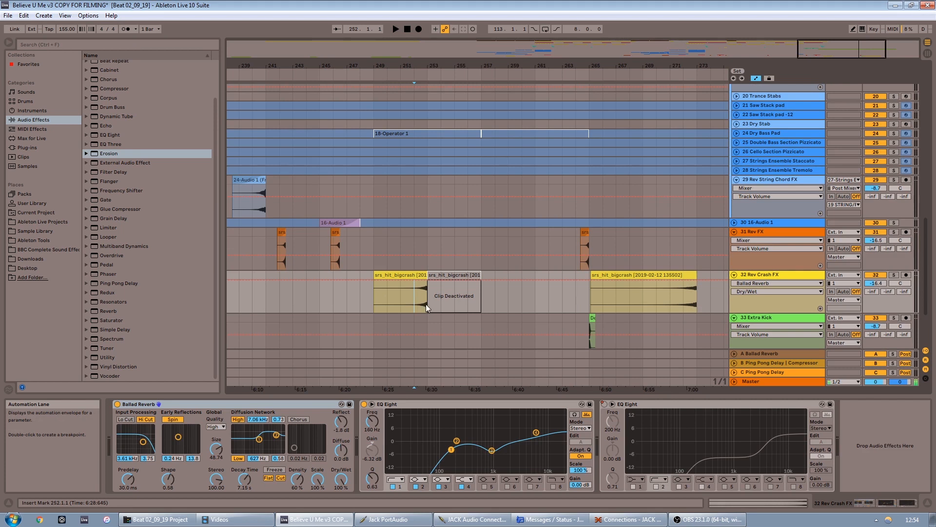
{"action": "left_click", "coordinate": [894, 275]}
{"action": "key", "text": "space"}
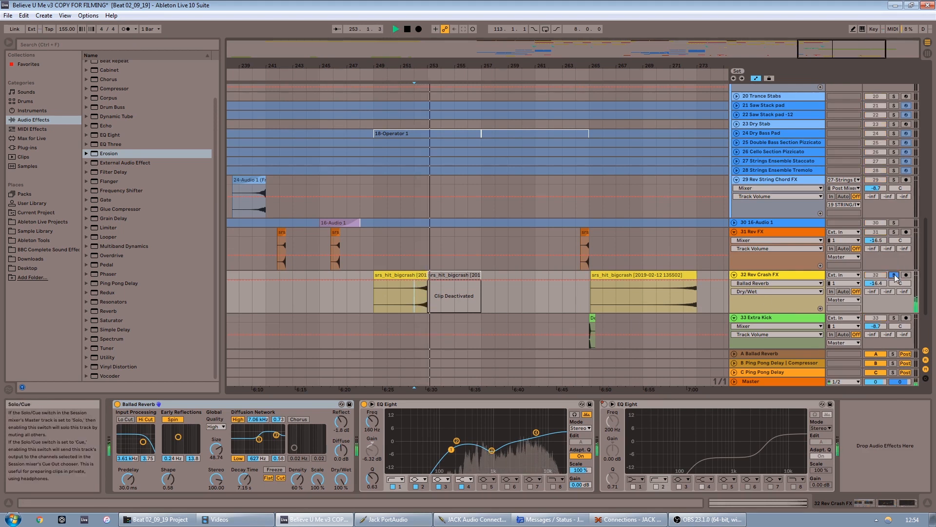
{"action": "key", "text": "space"}
{"action": "left_click", "coordinate": [895, 276]}
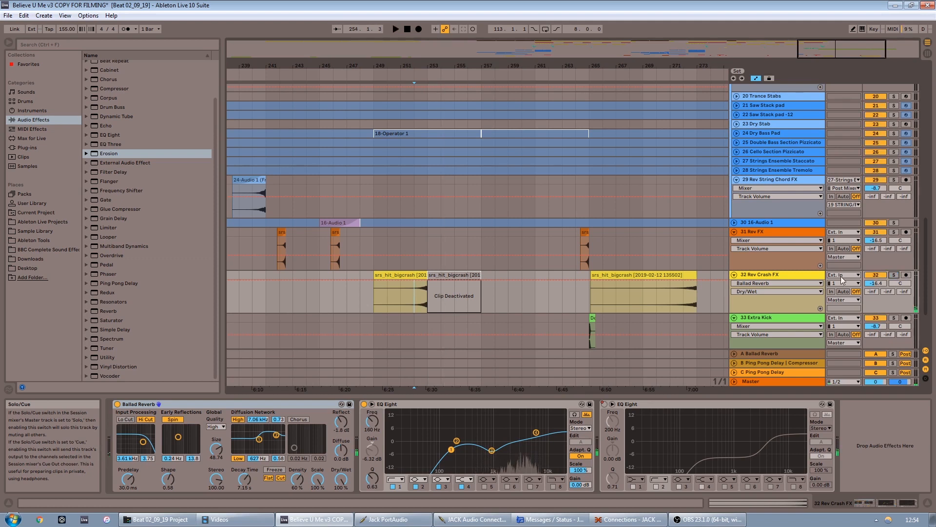
Fold the Rev Crash FX, Extra Kick, Rev FX and 4-Audio 1 tracks
{"action": "left_click", "coordinate": [734, 275]}
{"action": "left_click", "coordinate": [734, 284]}
{"action": "left_click", "coordinate": [735, 232]}
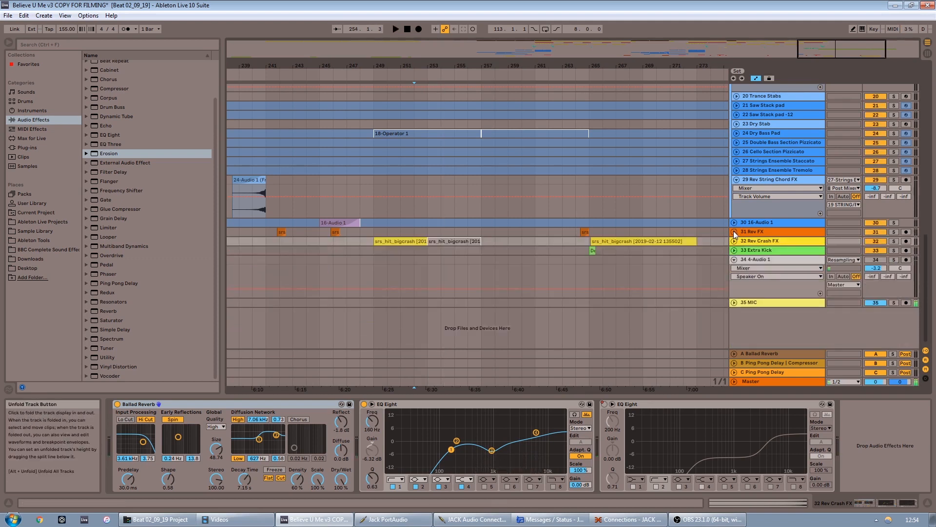
{"action": "left_click", "coordinate": [734, 259]}
Show the whole arrangement and display the STRING/PAD GROUP's device chain
{"action": "double_click", "coordinate": [825, 43]}
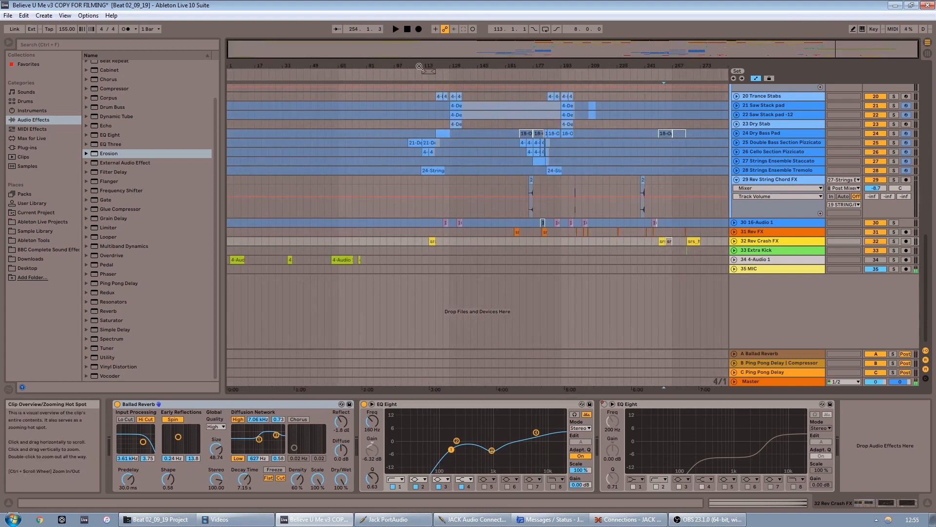
{"action": "scroll", "coordinate": [560, 305], "scroll_direction": "up", "scroll_amount": 4}
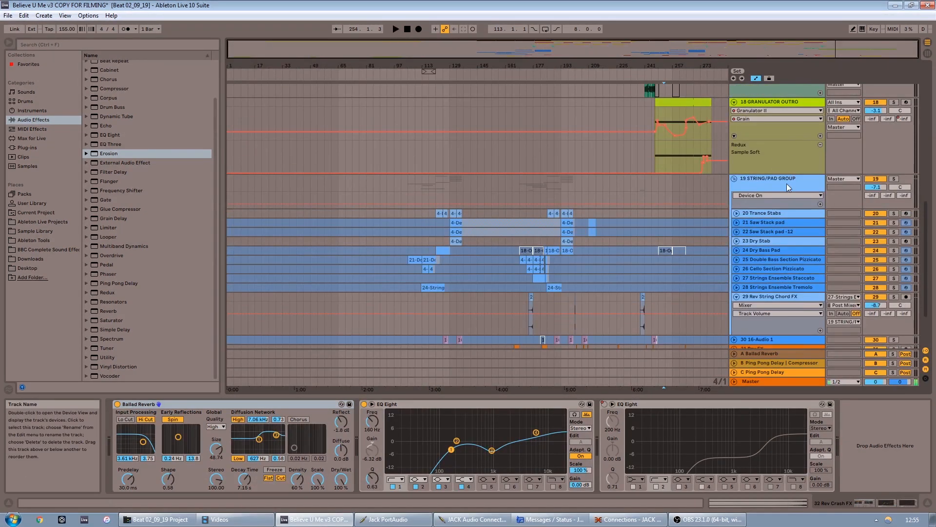
{"action": "left_click", "coordinate": [786, 186]}
{"action": "scroll", "coordinate": [759, 192], "scroll_direction": "up", "scroll_amount": 4}
Fold the GRANULATOR OUTRO, Outro Master Chop, Drum Rack and Gritty Bass tracks
{"action": "left_click", "coordinate": [734, 219]}
{"action": "left_click", "coordinate": [734, 176]}
{"action": "scroll", "coordinate": [746, 156], "scroll_direction": "up", "scroll_amount": 5}
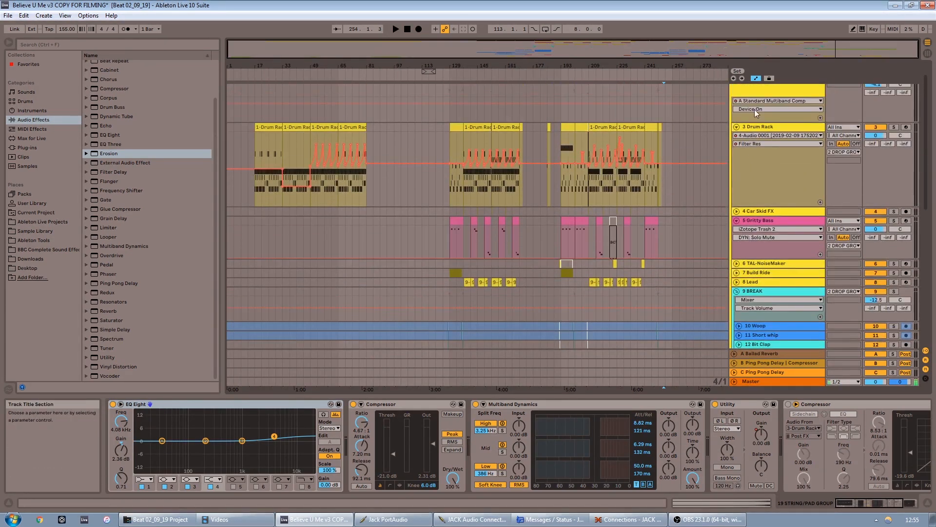
{"action": "scroll", "coordinate": [756, 112], "scroll_direction": "up", "scroll_amount": 1}
{"action": "left_click", "coordinate": [737, 149]}
{"action": "left_click", "coordinate": [737, 167]}
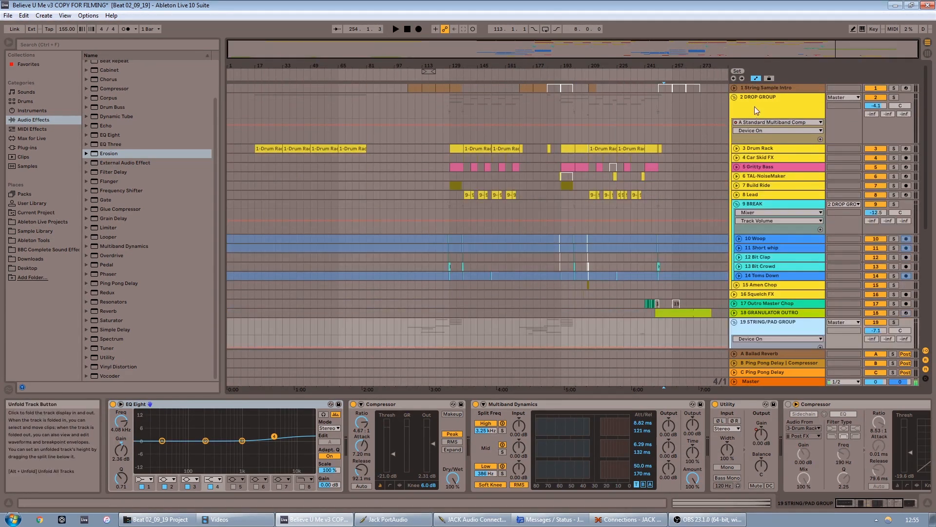
Compare the device chains of the String Sample Intro track and the DROP GROUP, ending on the DROP GROUP
{"action": "left_click", "coordinate": [755, 105]}
{"action": "left_click", "coordinate": [764, 89]}
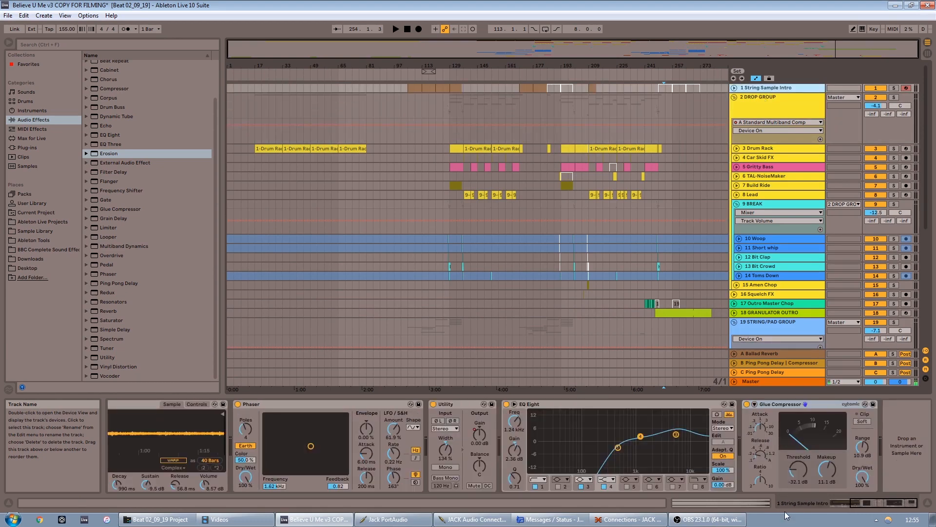
{"action": "left_click_drag", "start_coordinate": [685, 66], "coordinate": [684, 98]}
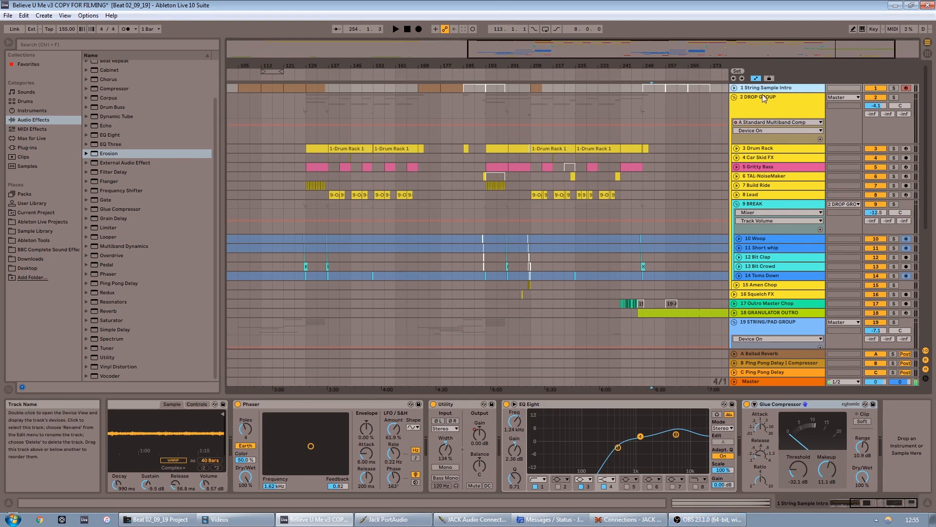
{"action": "left_click", "coordinate": [764, 99]}
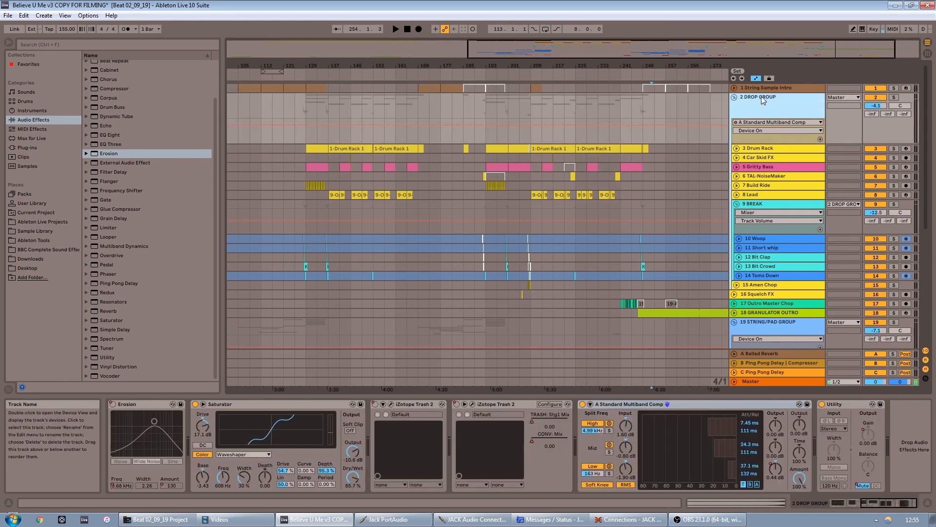
Open the DROP GROUP's first iZotope Trash 2, dismiss its Preset Manager and move the plug-in window over the arrangement
{"action": "left_click", "coordinate": [391, 404]}
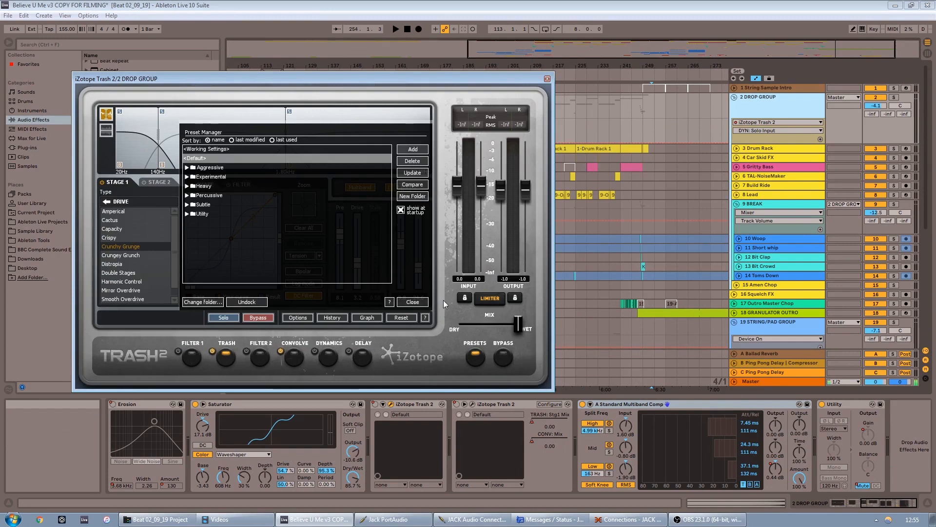
{"action": "left_click", "coordinate": [420, 302]}
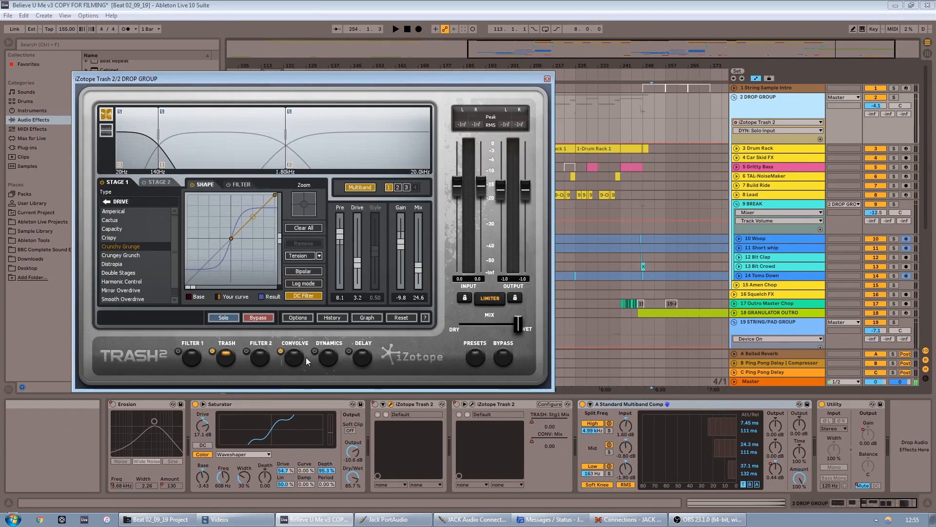
{"action": "left_click_drag", "start_coordinate": [286, 81], "coordinate": [460, 56]}
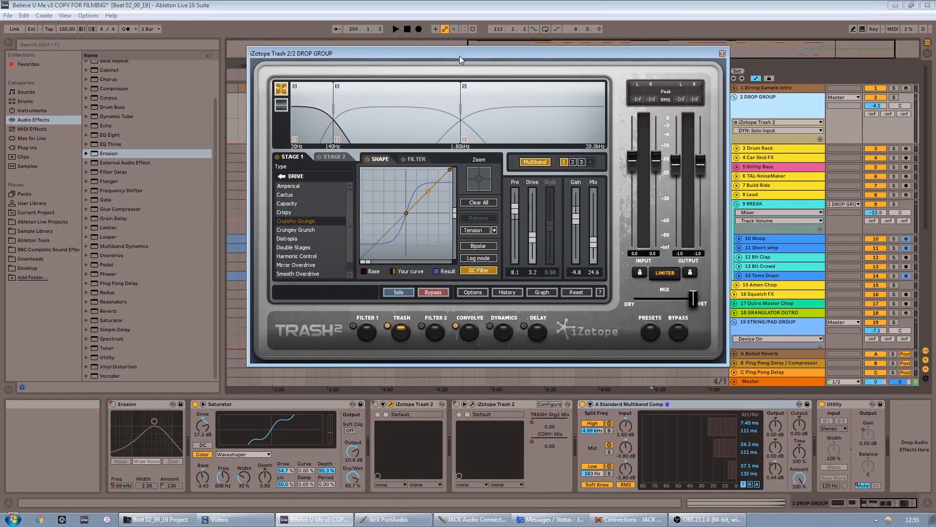
{"action": "left_click_drag", "start_coordinate": [903, 510], "coordinate": [873, 510]}
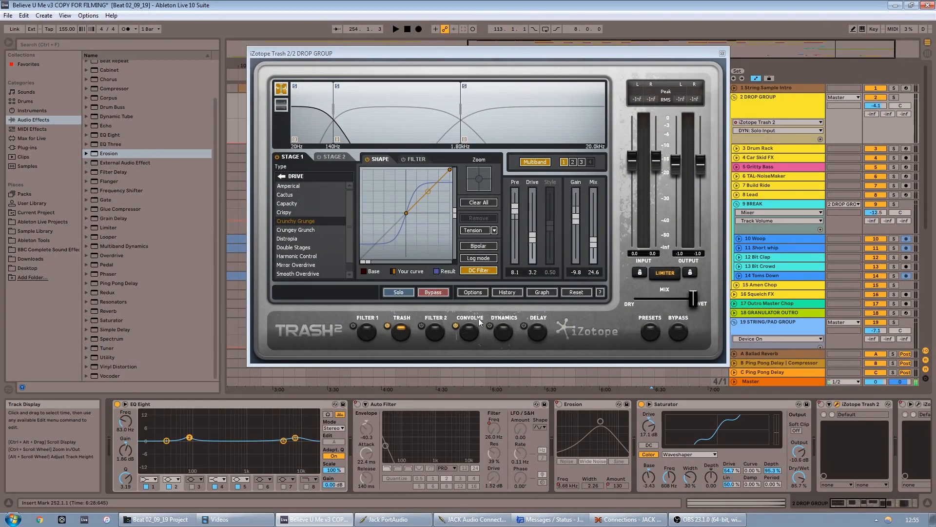
Examine the first Trash 2's Convolve module with the Helmet impulse response and its Signal Flow Graph
{"action": "left_click", "coordinate": [473, 333]}
{"action": "left_click", "coordinate": [407, 334]}
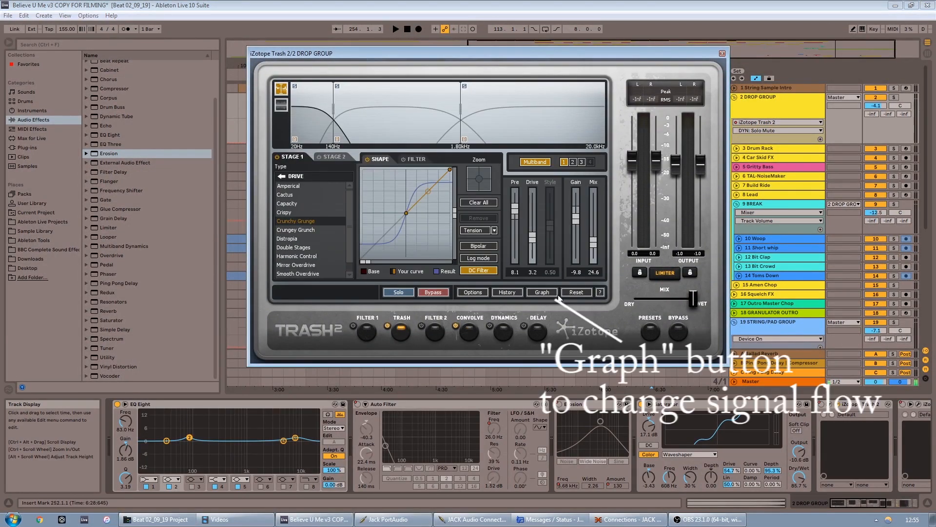
{"action": "left_click", "coordinate": [549, 294]}
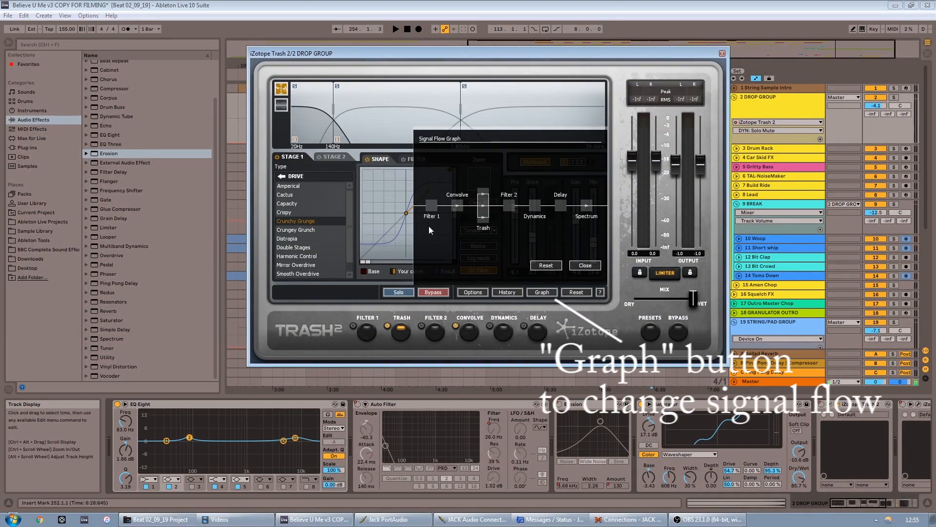
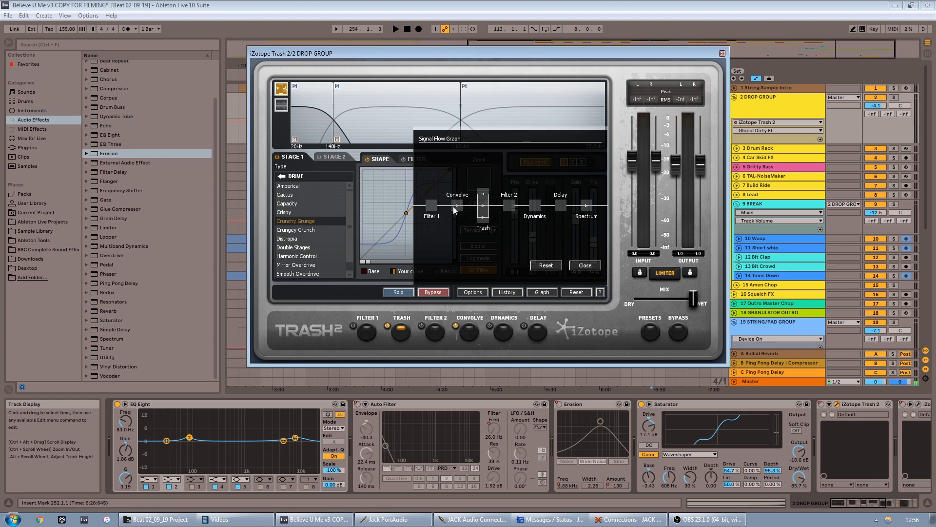
{"action": "left_click", "coordinate": [589, 268]}
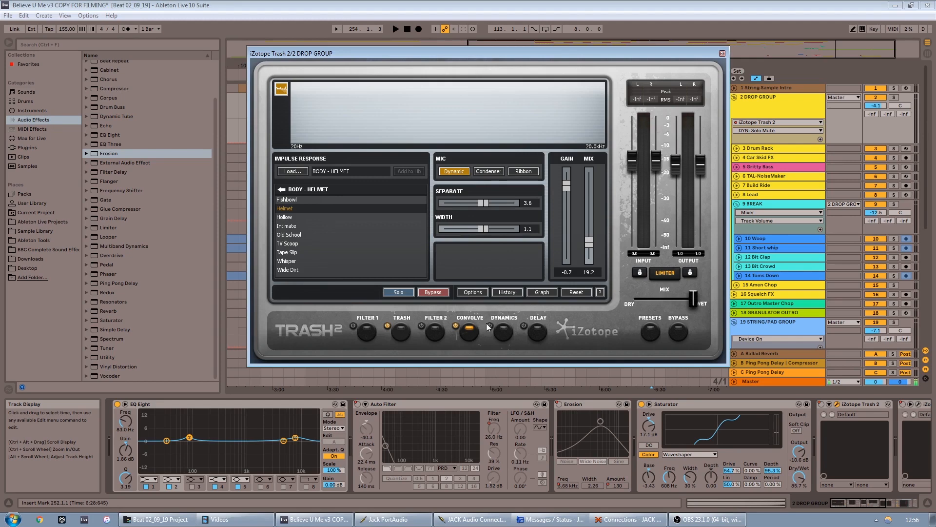
{"action": "left_click", "coordinate": [540, 294]}
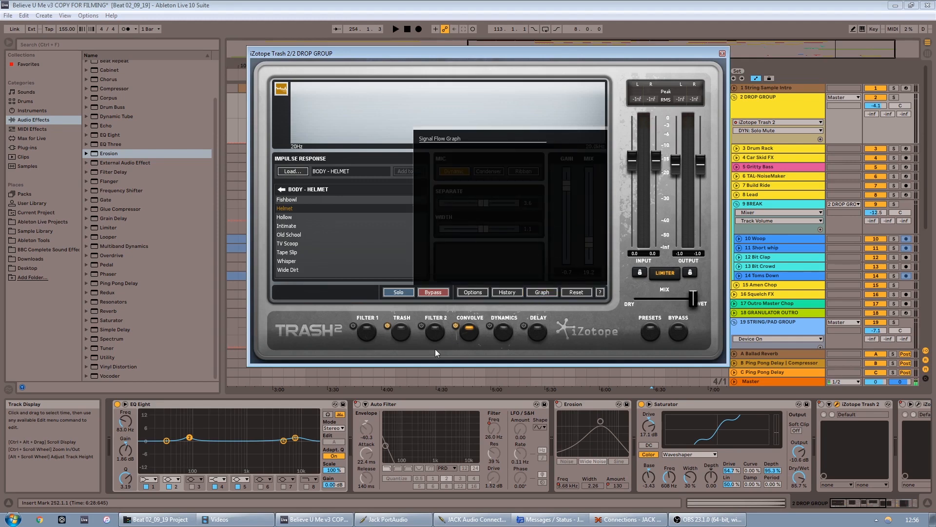
Review the Trash module's distortion settings for bands 1, 2 and 3, then close the plug-in window
{"action": "left_click", "coordinate": [401, 332]}
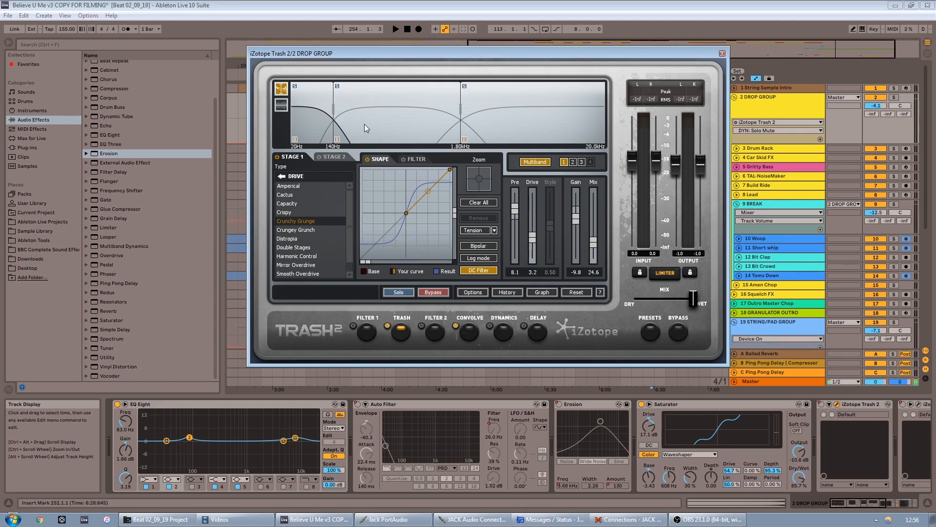
{"action": "left_click", "coordinate": [574, 162]}
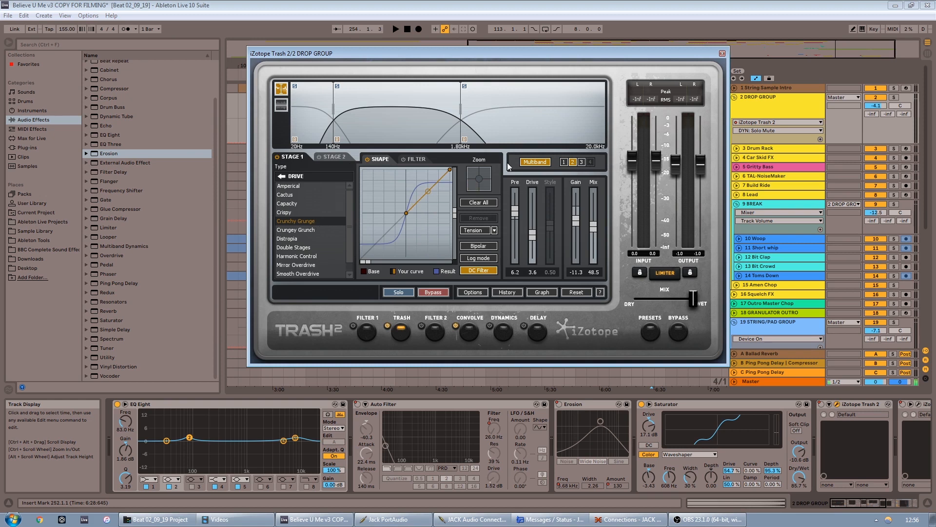
{"action": "left_click", "coordinate": [581, 162]}
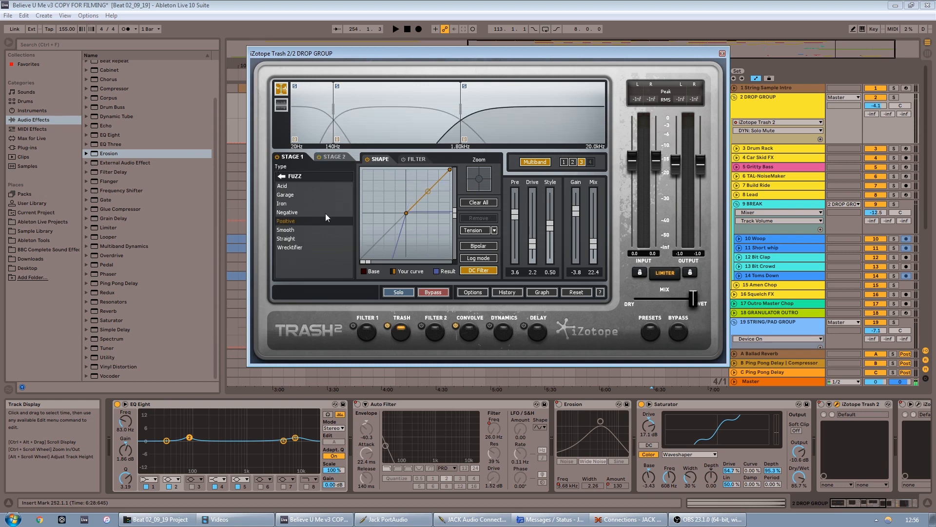
{"action": "left_click", "coordinate": [721, 55]}
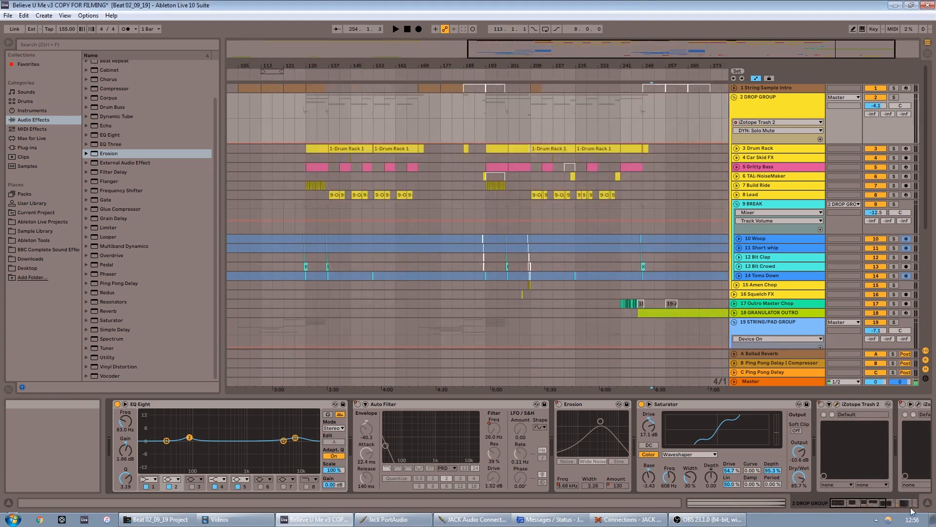
Open the DROP GROUP's second iZotope Trash 2 and show its Device On automation in the arrangement
{"action": "scroll", "coordinate": [464, 410], "scroll_direction": "right", "scroll_amount": 5}
{"action": "left_click", "coordinate": [465, 405]}
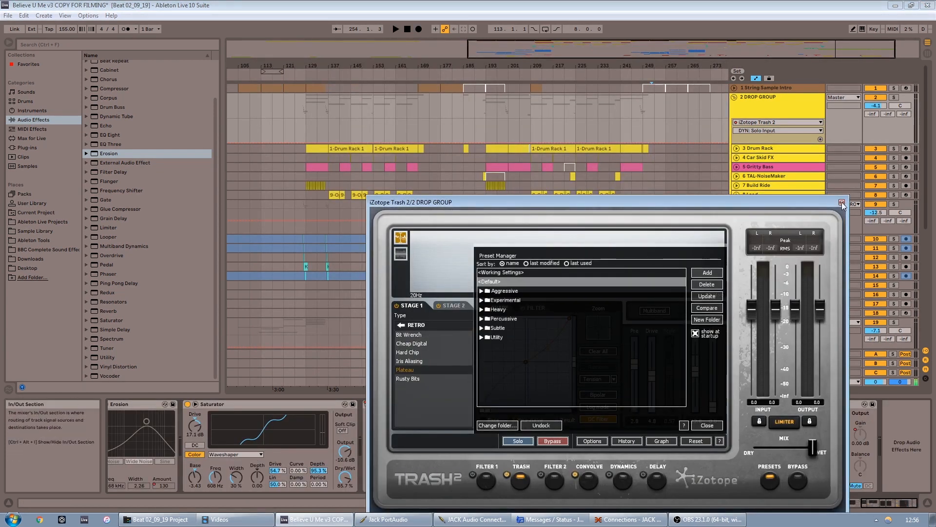
{"action": "left_click", "coordinate": [783, 129]}
{"action": "left_click", "coordinate": [779, 138]}
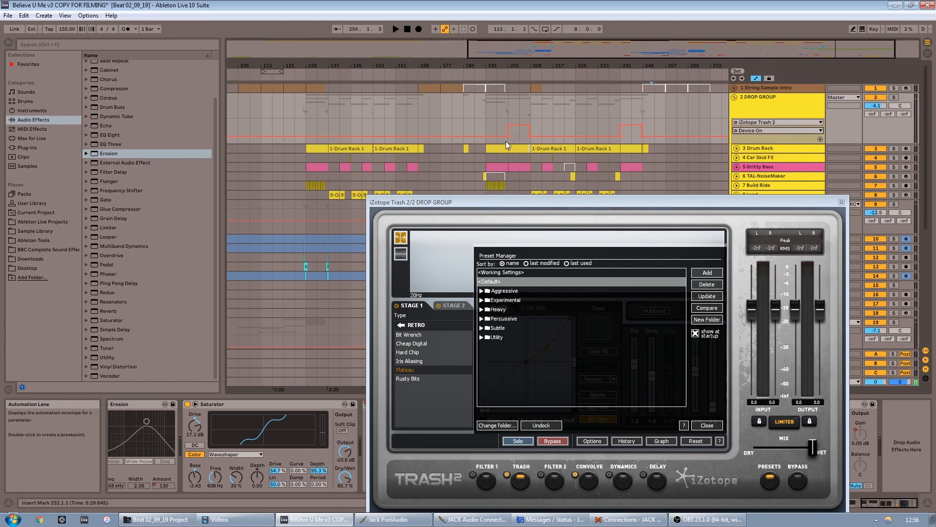
Select bars 201 to 213 of the second Trash 2's Device On automation, dismiss its Preset Manager and move the plug-in window aside
{"action": "left_click_drag", "start_coordinate": [508, 141], "coordinate": [540, 139]}
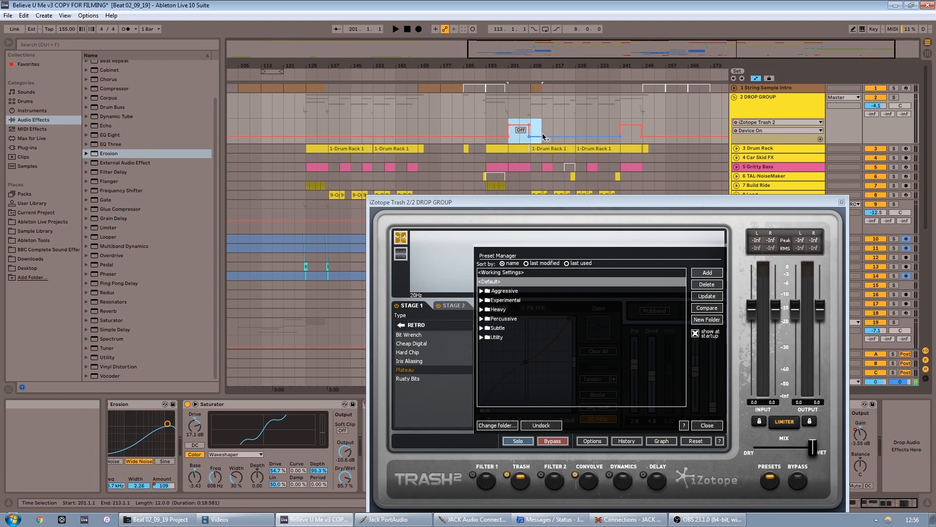
{"action": "left_click", "coordinate": [706, 425]}
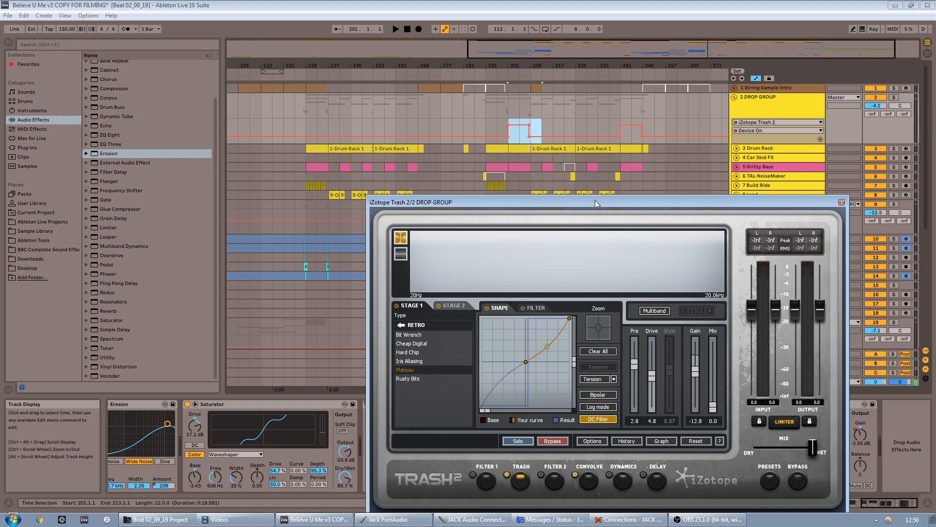
{"action": "left_click_drag", "start_coordinate": [595, 200], "coordinate": [495, 129]}
Show the second Trash 2's Stg1 Mix automation on the DROP GROUP, check its Stage 2 distortion settings and close the plug-in window
{"action": "left_click", "coordinate": [771, 130]}
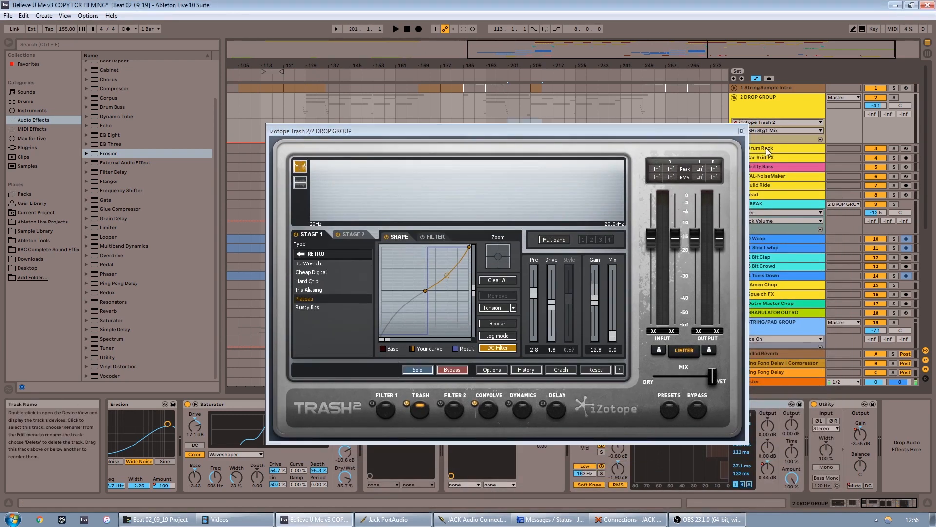
{"action": "left_click_drag", "start_coordinate": [592, 127], "coordinate": [623, 241]}
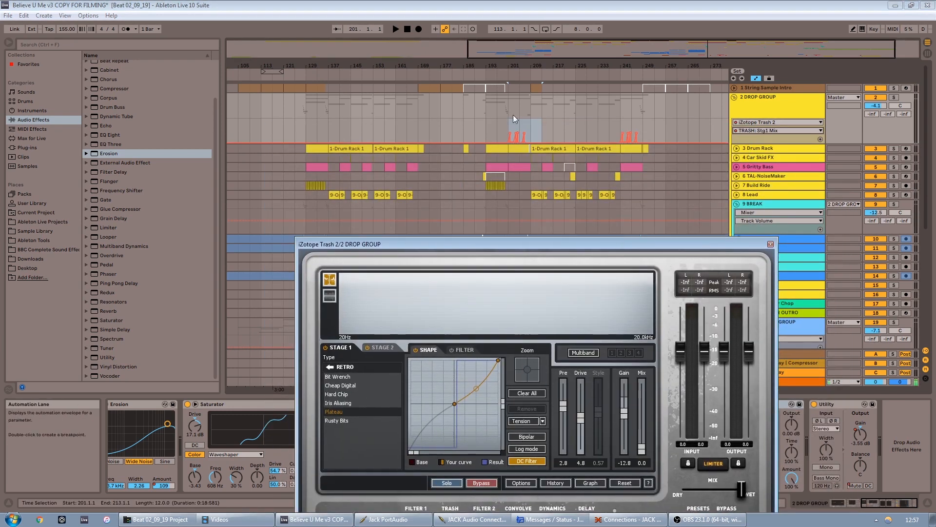
{"action": "scroll", "coordinate": [493, 128], "scroll_direction": "up", "scroll_amount": 4}
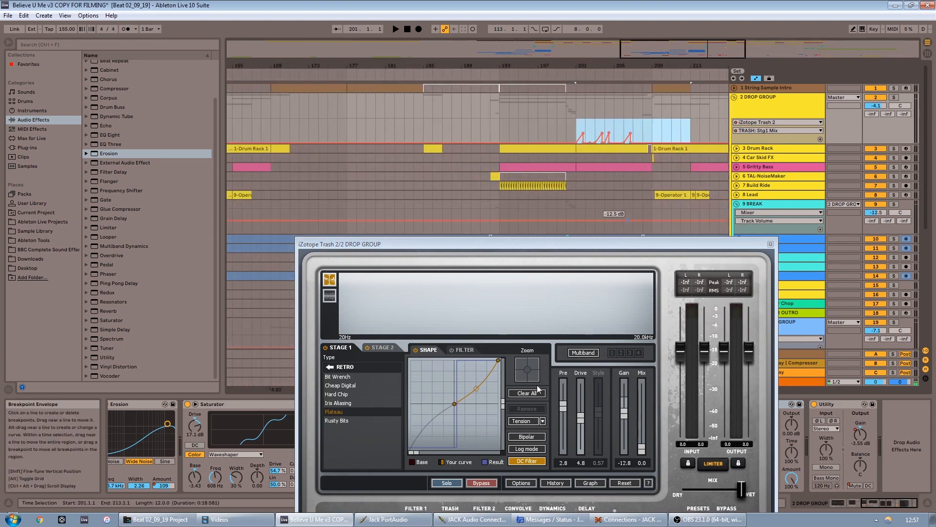
{"action": "left_click", "coordinate": [390, 346]}
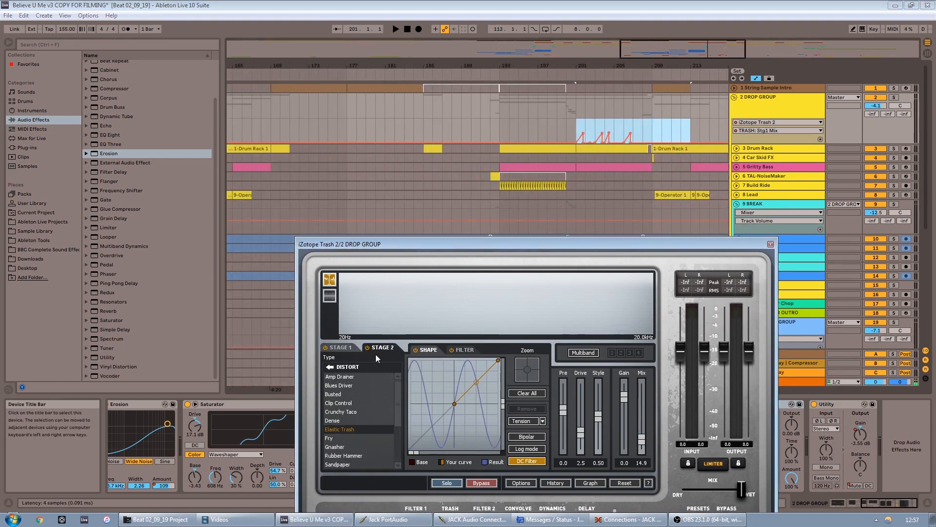
{"action": "left_click", "coordinate": [769, 245]}
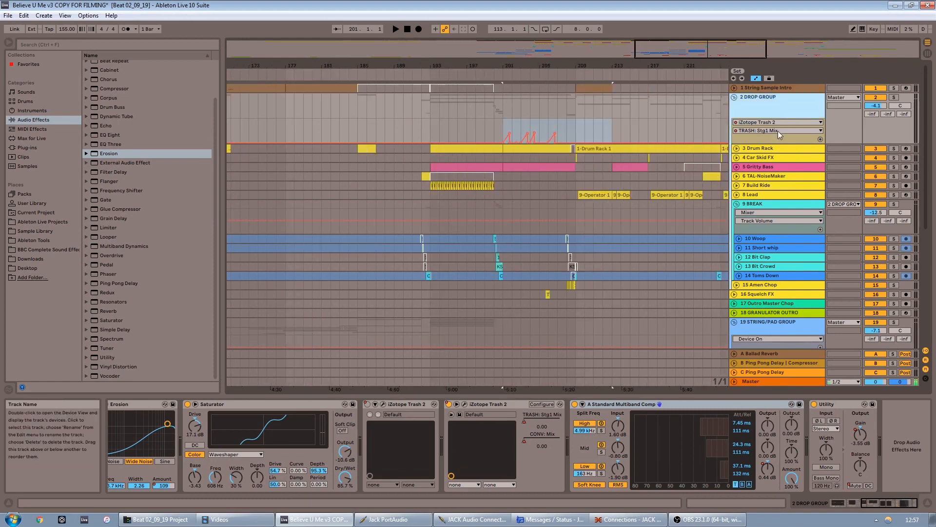
Show the DROP GROUP's Utility Mute automation and examine it around bar 241 alongside the Utility device
{"action": "left_click", "coordinate": [775, 121]}
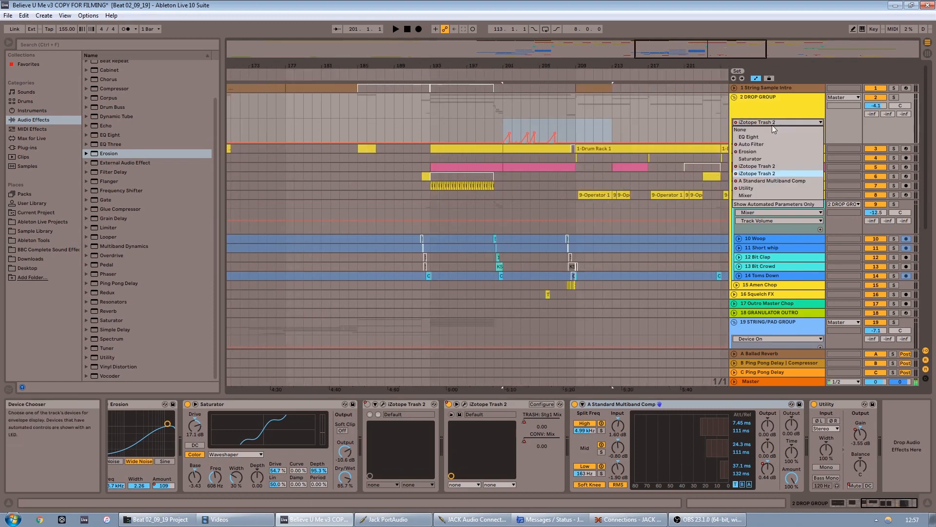
{"action": "left_click", "coordinate": [751, 188]}
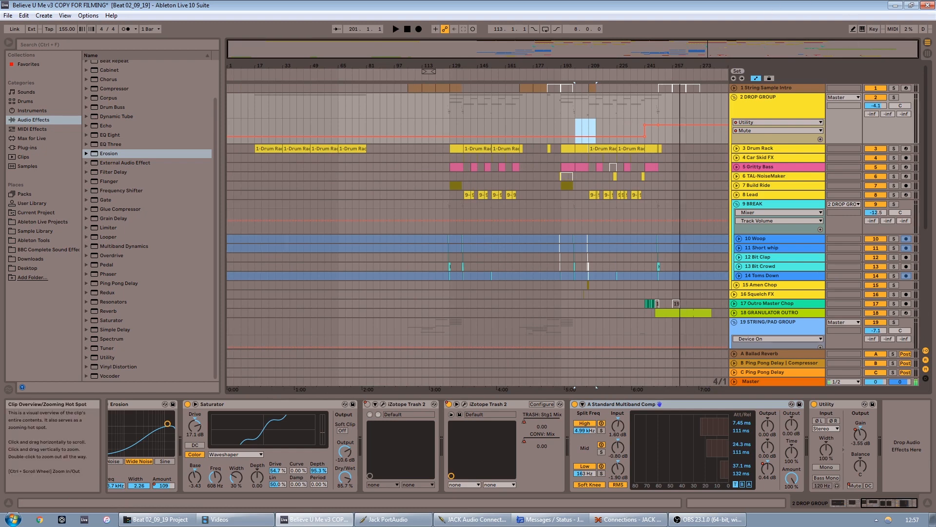
{"action": "left_click_drag", "start_coordinate": [852, 49], "coordinate": [851, 127]}
{"action": "left_click", "coordinate": [427, 294]}
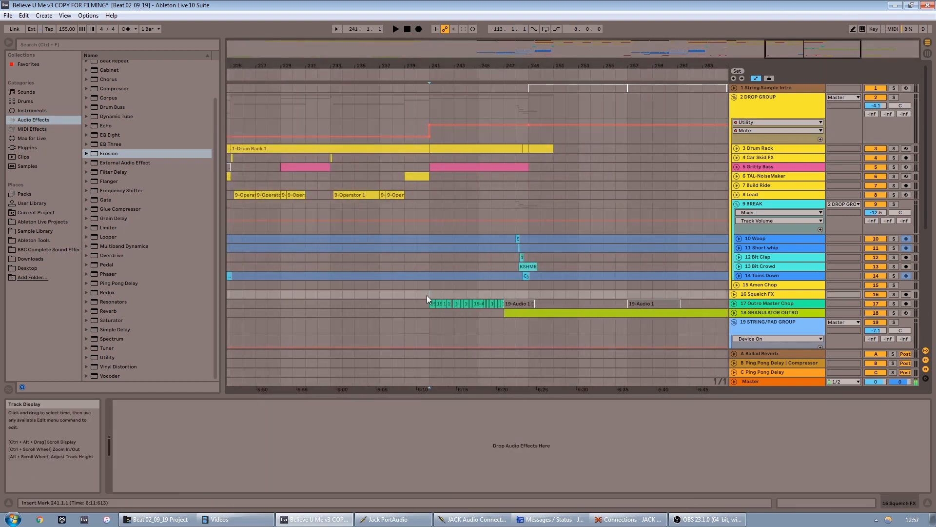
{"action": "left_click", "coordinate": [736, 109]}
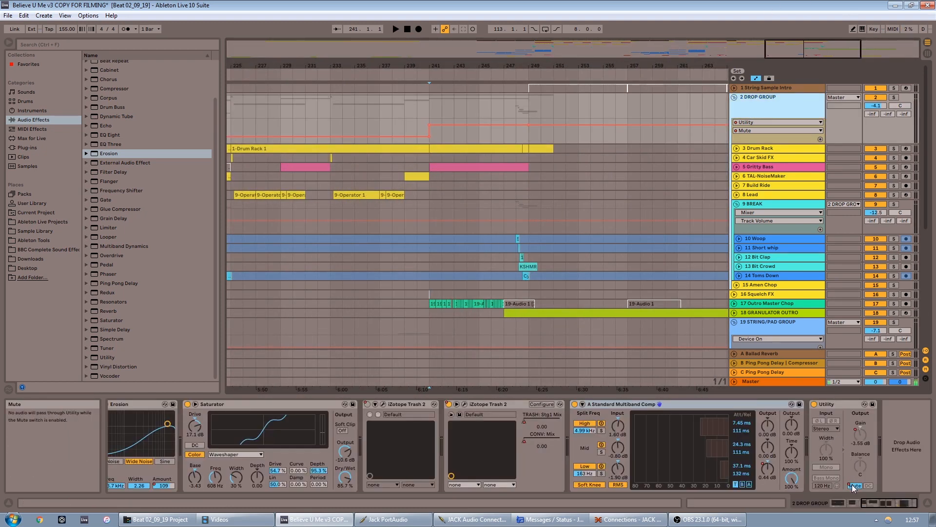
Show the Utility's Gain automation in a taller DROP GROUP lane and examine its dip across bars 129 to 137
{"action": "left_click", "coordinate": [739, 129]}
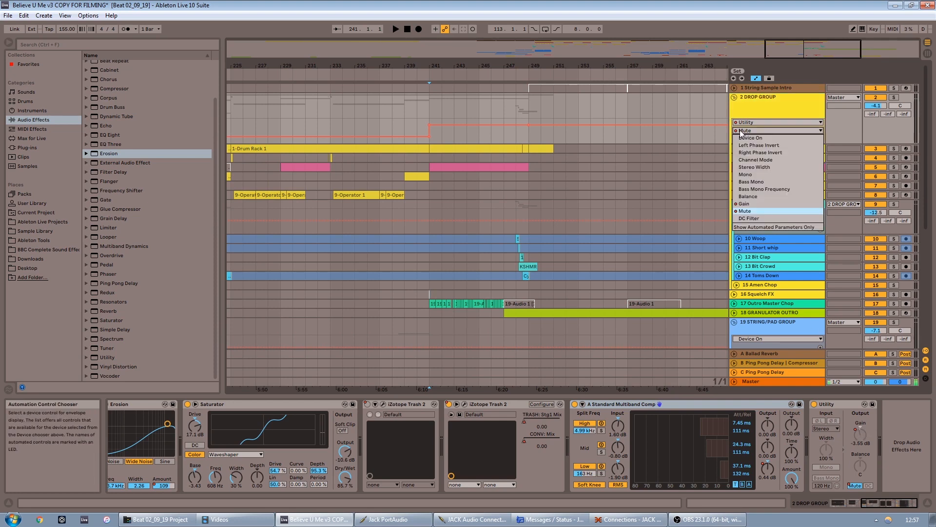
{"action": "left_click", "coordinate": [759, 205]}
{"action": "left_click_drag", "start_coordinate": [775, 49], "coordinate": [703, 153]}
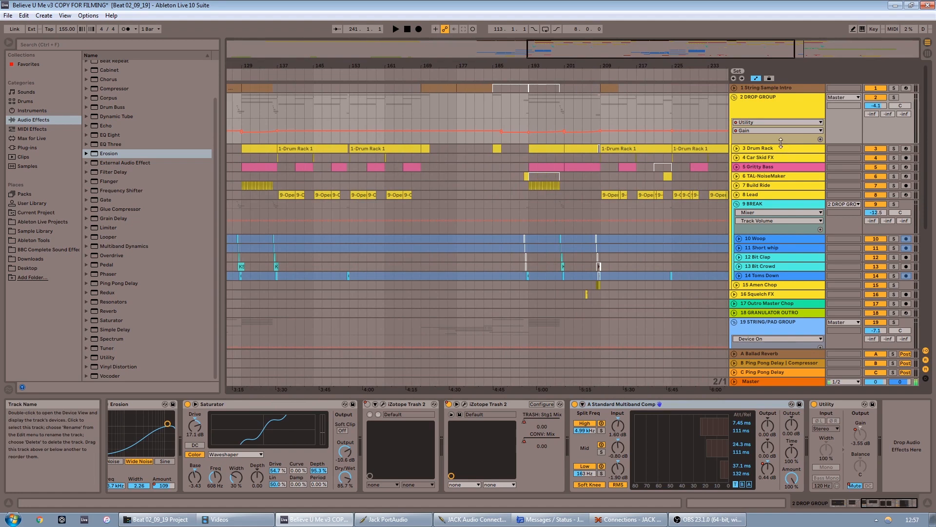
{"action": "left_click_drag", "start_coordinate": [757, 142], "coordinate": [770, 191]}
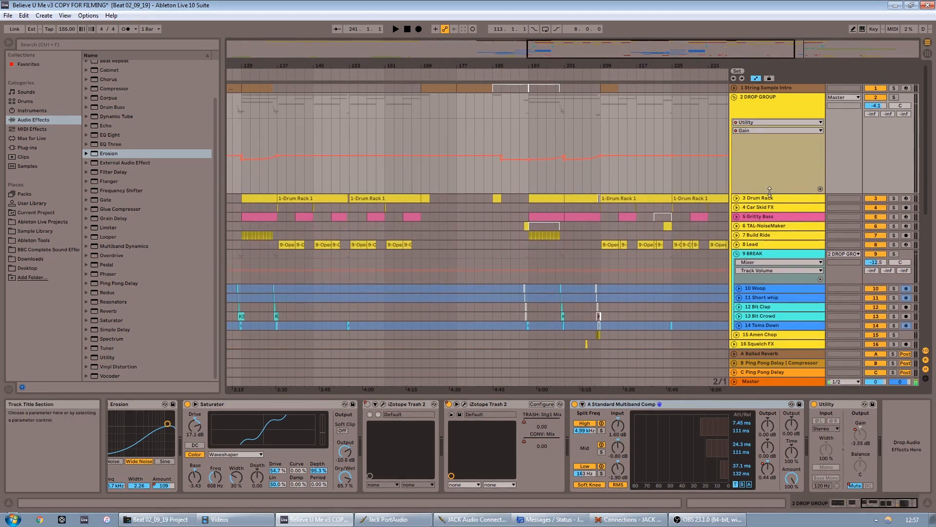
{"action": "mouse_move", "coordinate": [745, 49]}
{"action": "left_mouse_down"}
{"action": "mouse_move", "coordinate": [687, 44]}
{"action": "mouse_move", "coordinate": [690, 34]}
{"action": "mouse_move", "coordinate": [725, 45]}
{"action": "mouse_move", "coordinate": [676, 49]}
{"action": "left_mouse_up"}
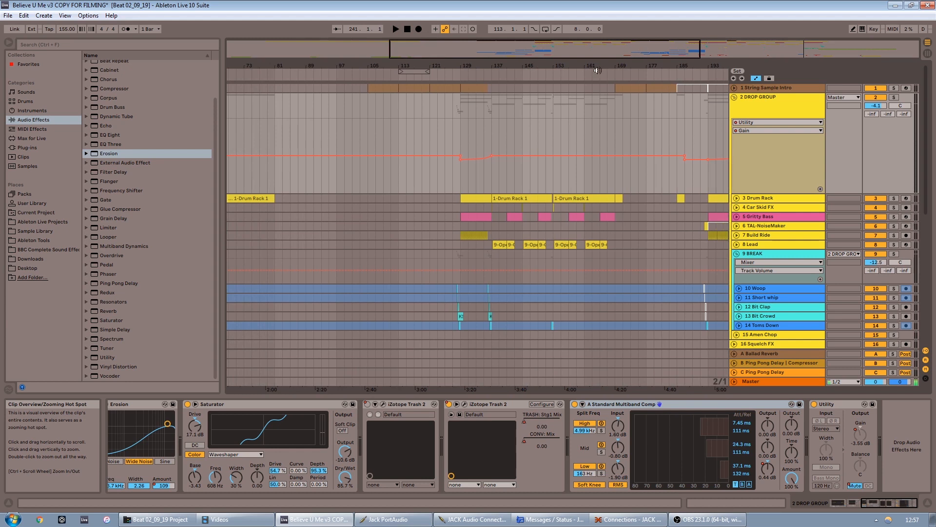
{"action": "left_click", "coordinate": [457, 178]}
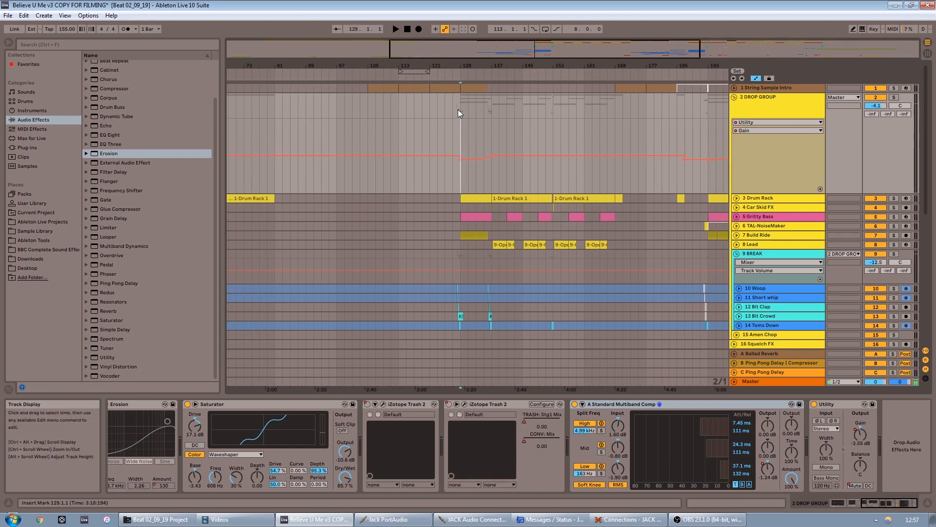
{"action": "left_click_drag", "start_coordinate": [461, 176], "coordinate": [490, 188]}
{"action": "left_click", "coordinate": [472, 172]}
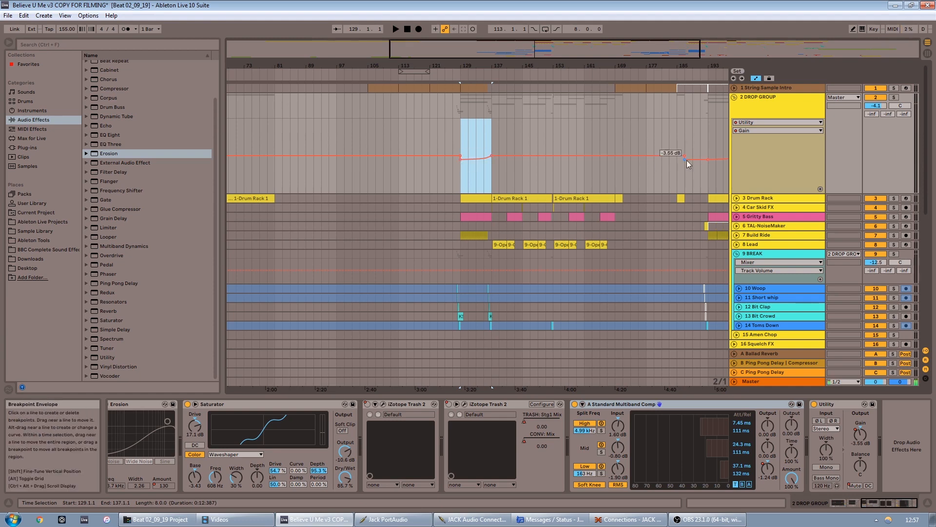
Review the device chains of the Car Skid FX, Gritty Bass and TAL-NoiseMaker tracks
{"action": "mouse_move", "coordinate": [659, 66]}
{"action": "left_mouse_down"}
{"action": "mouse_move", "coordinate": [691, 57]}
{"action": "mouse_move", "coordinate": [622, 58]}
{"action": "left_mouse_up"}
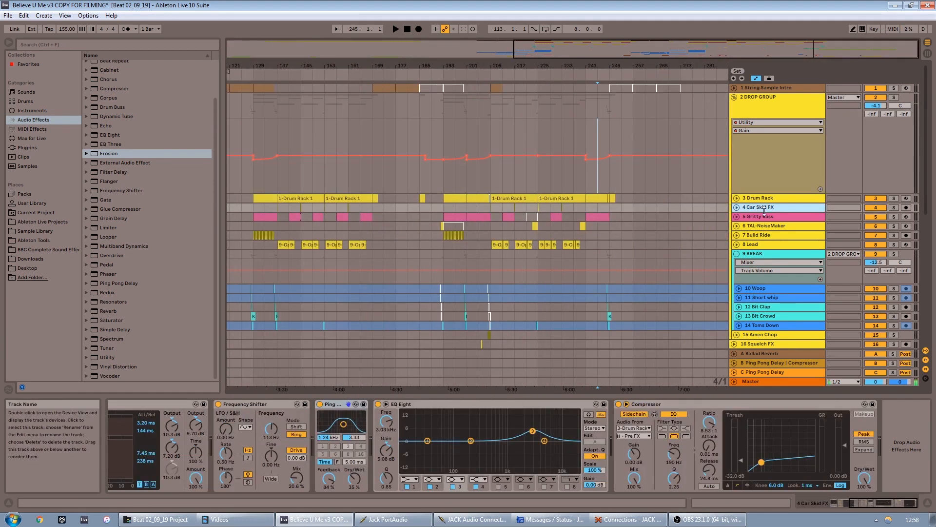
{"action": "left_click", "coordinate": [765, 216]}
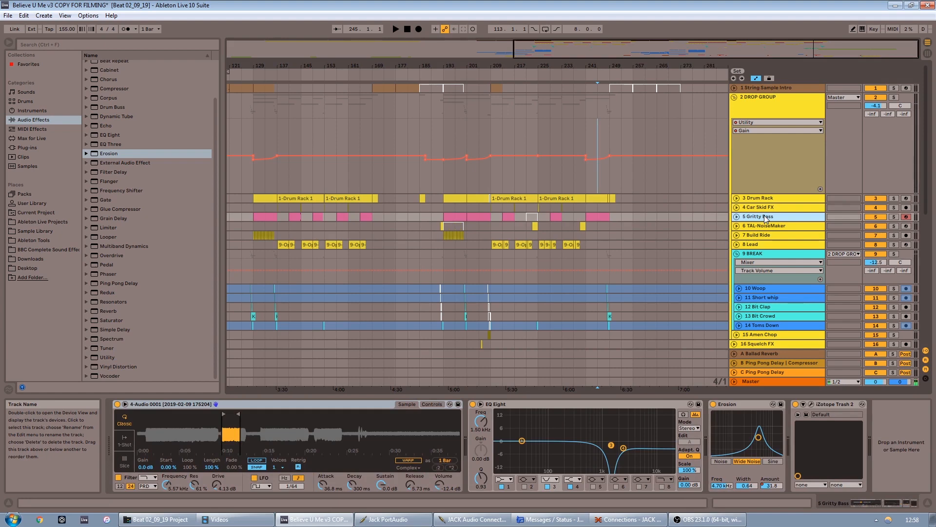
{"action": "left_click", "coordinate": [764, 226]}
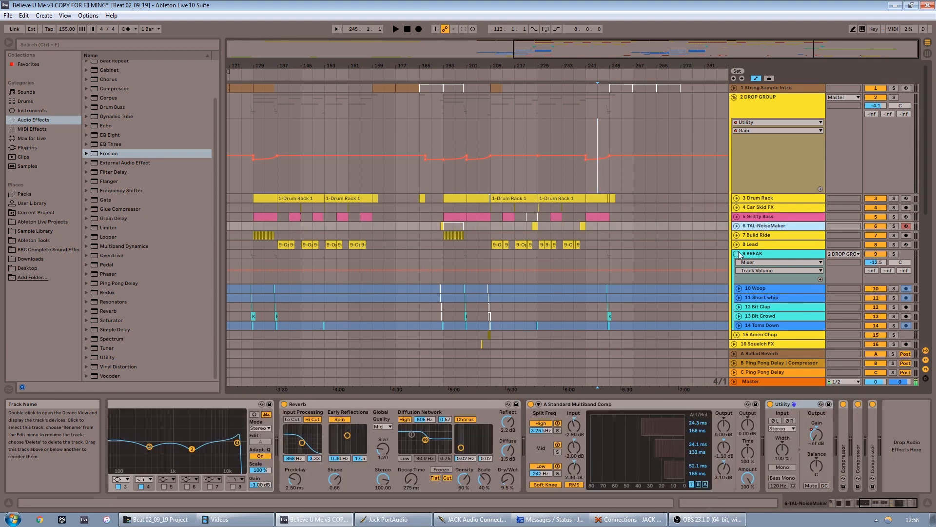
{"action": "left_click_drag", "start_coordinate": [906, 506], "coordinate": [846, 504]}
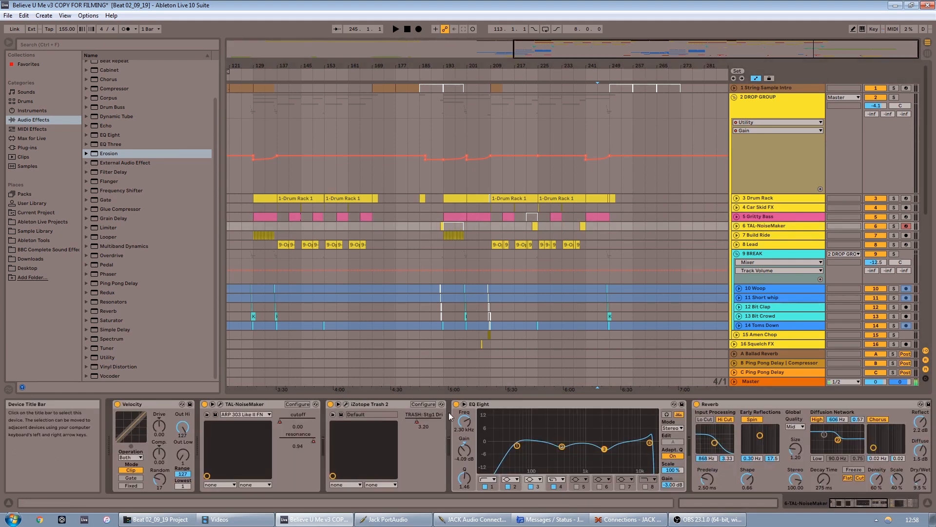
{"action": "scroll", "coordinate": [487, 434], "scroll_direction": "down", "scroll_amount": 5}
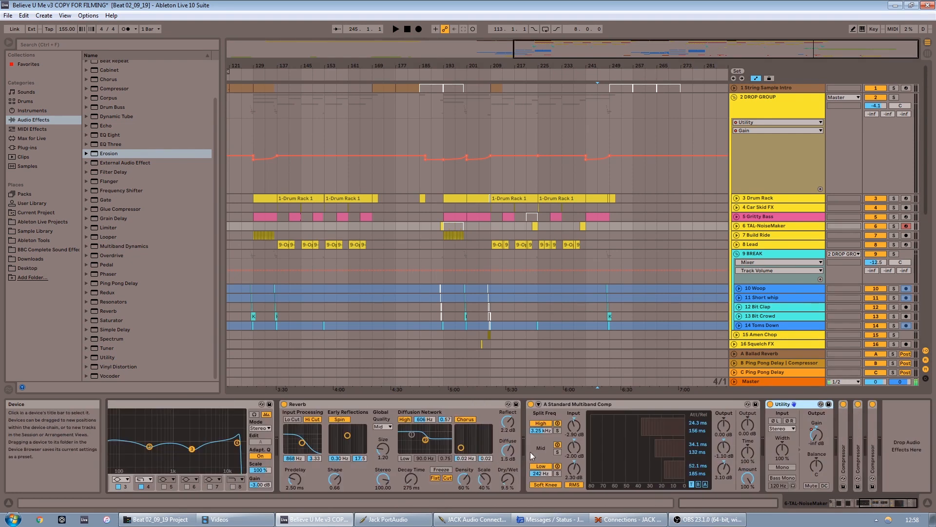
Unfold the TAL-NoiseMaker track's first two Compressors and inspect their sidechain tapping points without changing them
{"action": "double_click", "coordinate": [847, 420]}
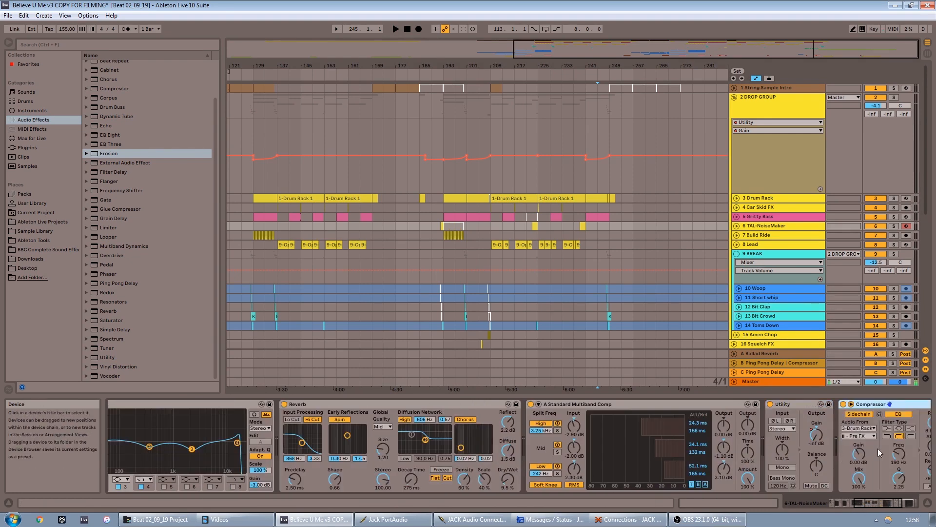
{"action": "left_click_drag", "start_coordinate": [866, 506], "coordinate": [885, 506]}
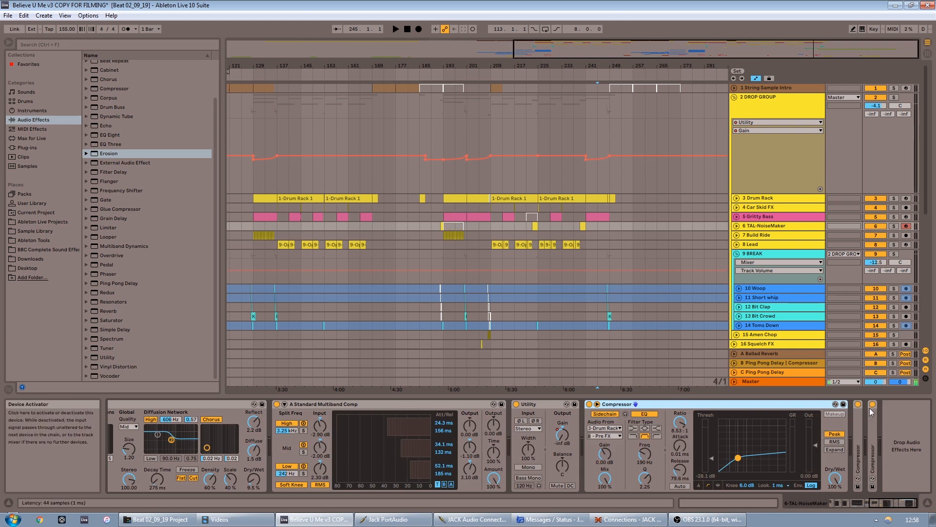
{"action": "double_click", "coordinate": [859, 420]}
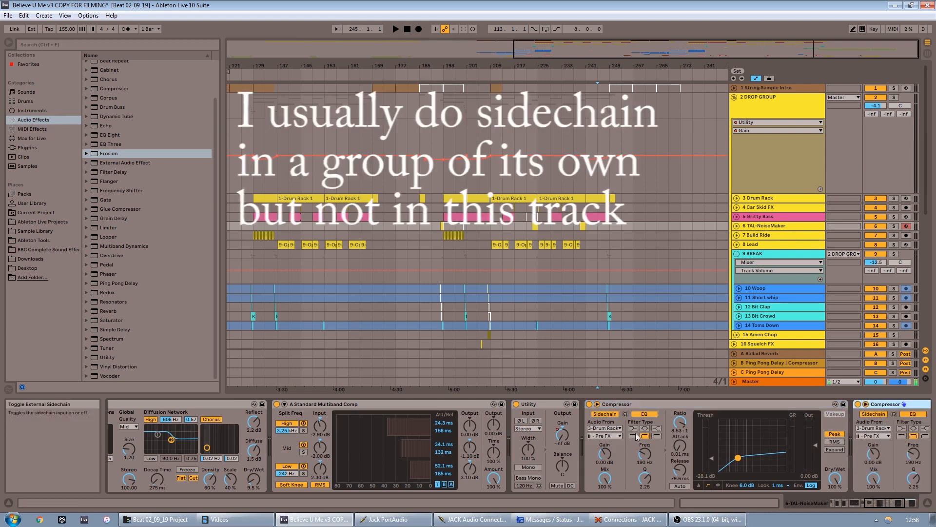
{"action": "left_click", "coordinate": [607, 436]}
{"action": "left_click", "coordinate": [607, 437]}
{"action": "left_click", "coordinate": [877, 435]}
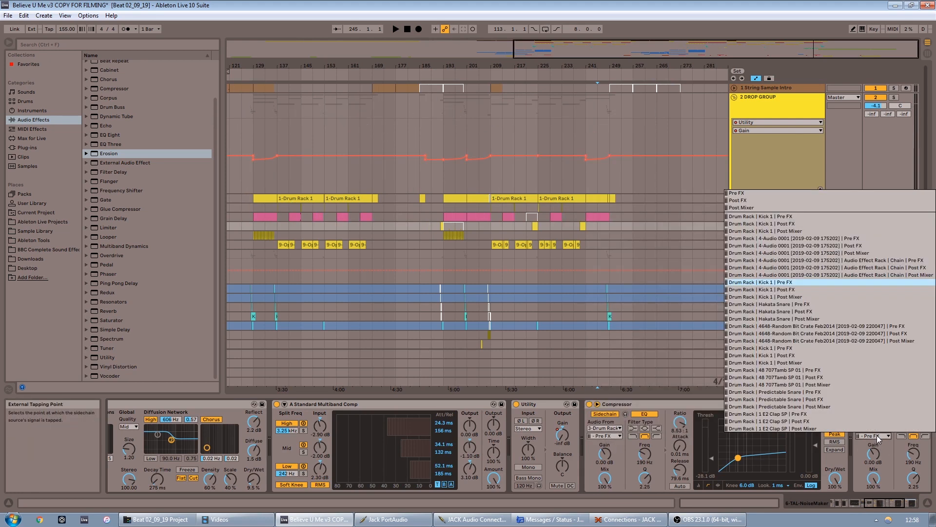
{"action": "left_click", "coordinate": [886, 461]}
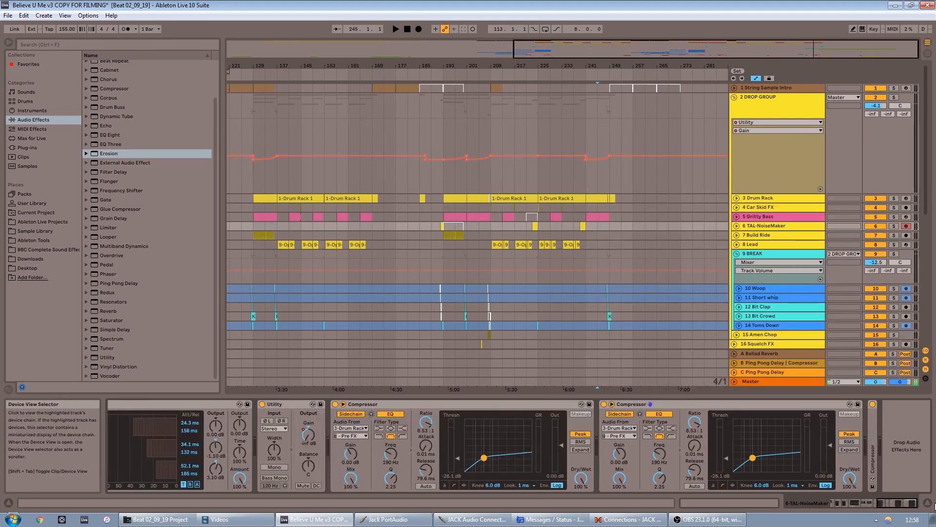
Unfold the TAL-NoiseMaker track's third Compressor and inspect its sidechain tapping point without changing it
{"action": "double_click", "coordinate": [868, 429]}
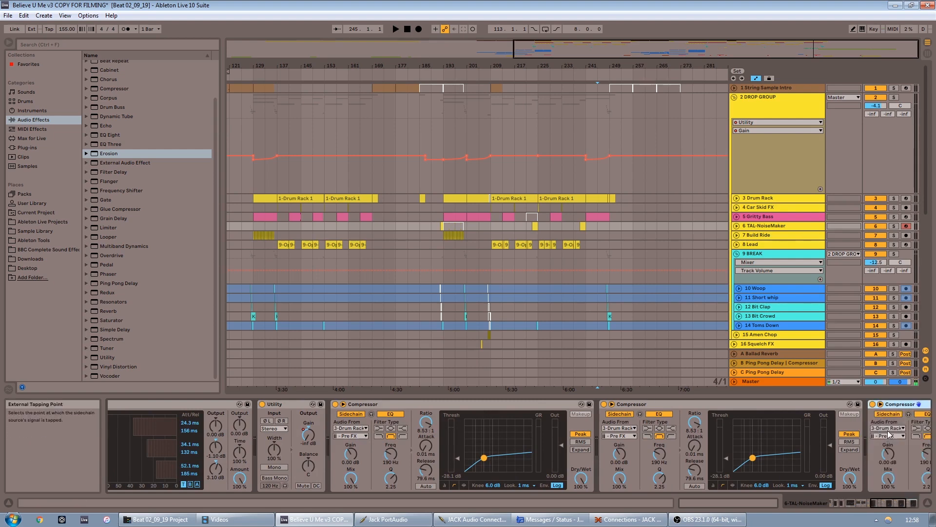
{"action": "left_click", "coordinate": [889, 435]}
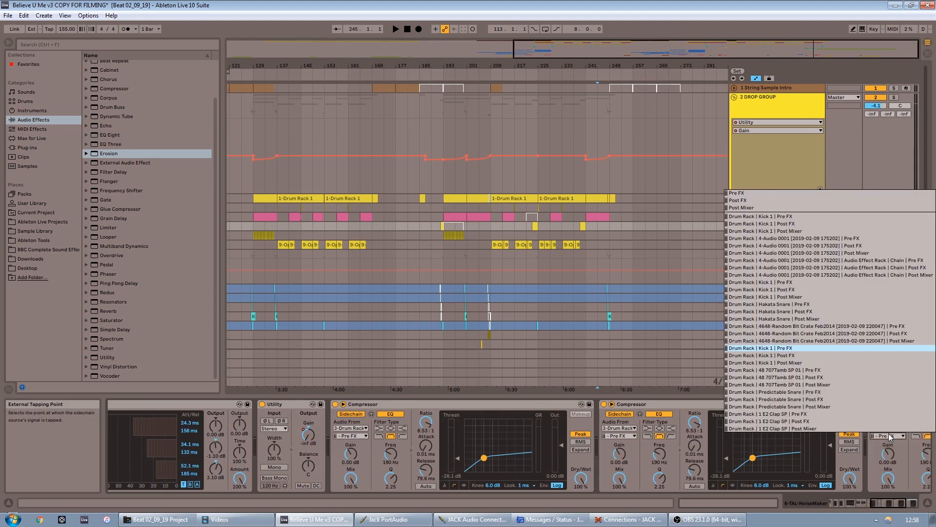
{"action": "left_click", "coordinate": [905, 452]}
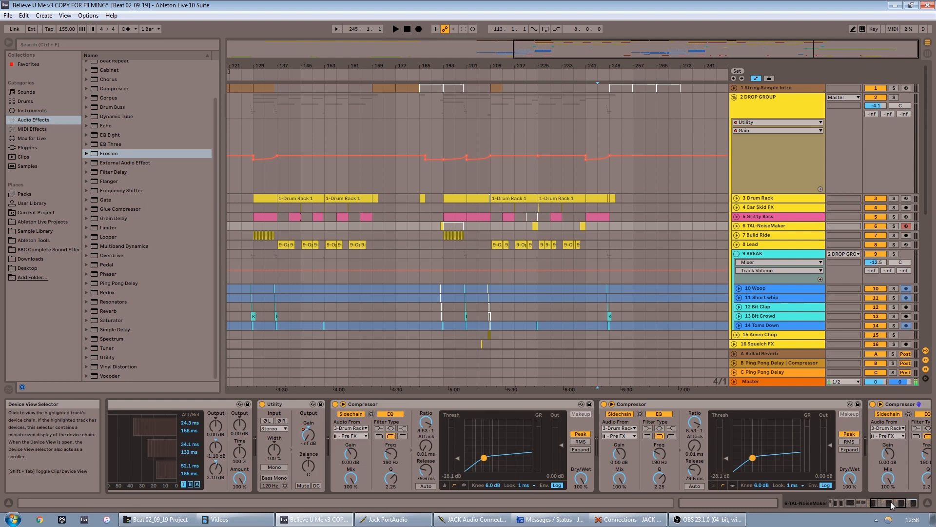
Fold the TAL-NoiseMaker track's three Compressors
{"action": "double_click", "coordinate": [738, 404]}
{"action": "double_click", "coordinate": [512, 404]}
{"action": "double_click", "coordinate": [291, 405]}
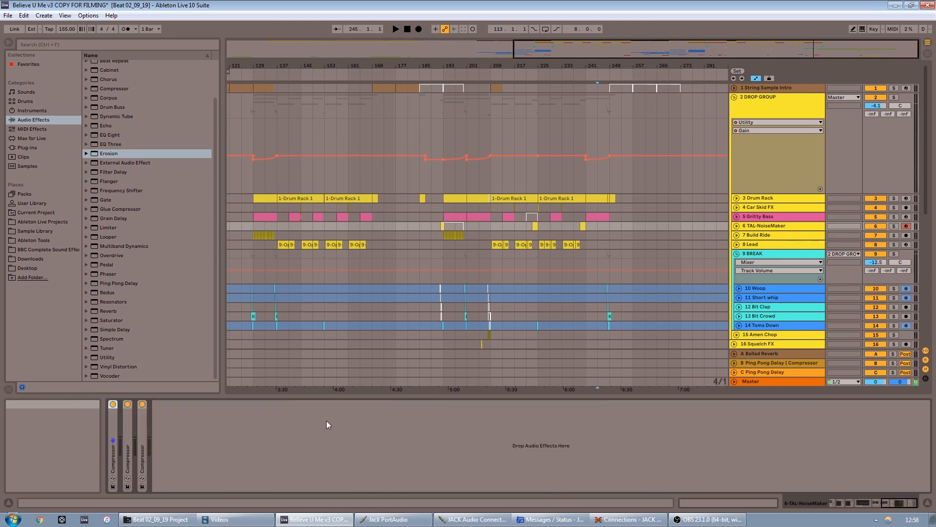
Look over the remaining drop and BREAK tracks, and show the start of the STRING/PAD GROUP's device chain
{"action": "left_click", "coordinate": [780, 235]}
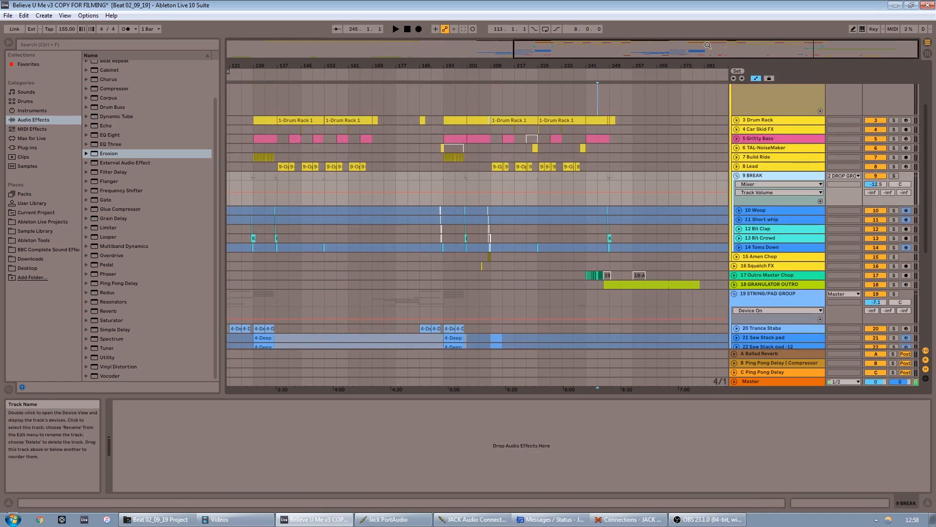
{"action": "left_click_drag", "start_coordinate": [708, 45], "coordinate": [633, 176]}
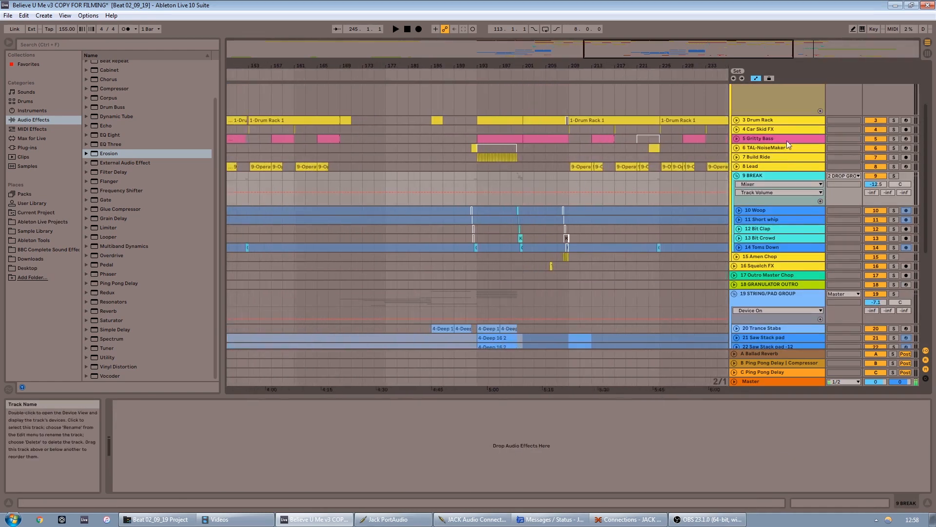
{"action": "scroll", "coordinate": [786, 141], "scroll_direction": "up", "scroll_amount": 4}
{"action": "scroll", "coordinate": [772, 161], "scroll_direction": "down", "scroll_amount": 4}
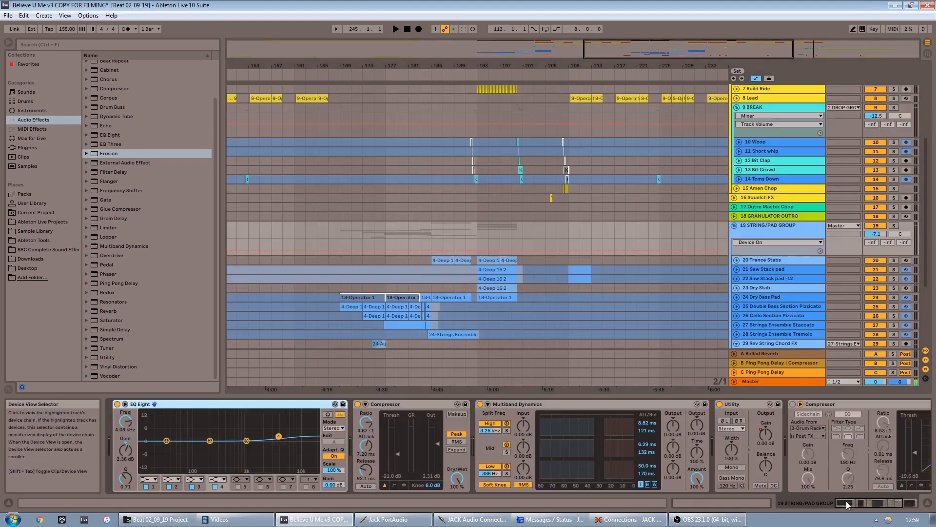
{"action": "left_click_drag", "start_coordinate": [854, 499], "coordinate": [820, 493]}
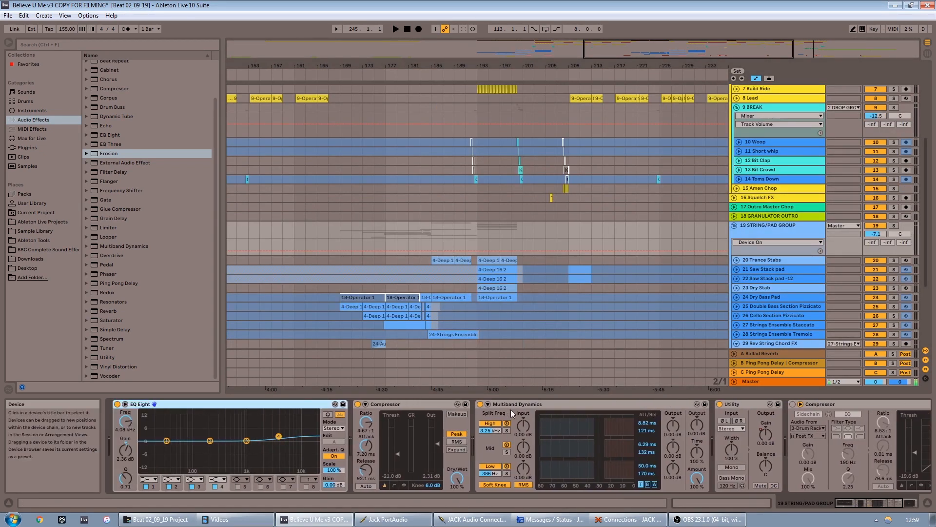
Display the STRING/PAD GROUP Multiband Dynamics' below-threshold settings and play the strings section to watch the bands react
{"action": "left_click", "coordinate": [647, 484]}
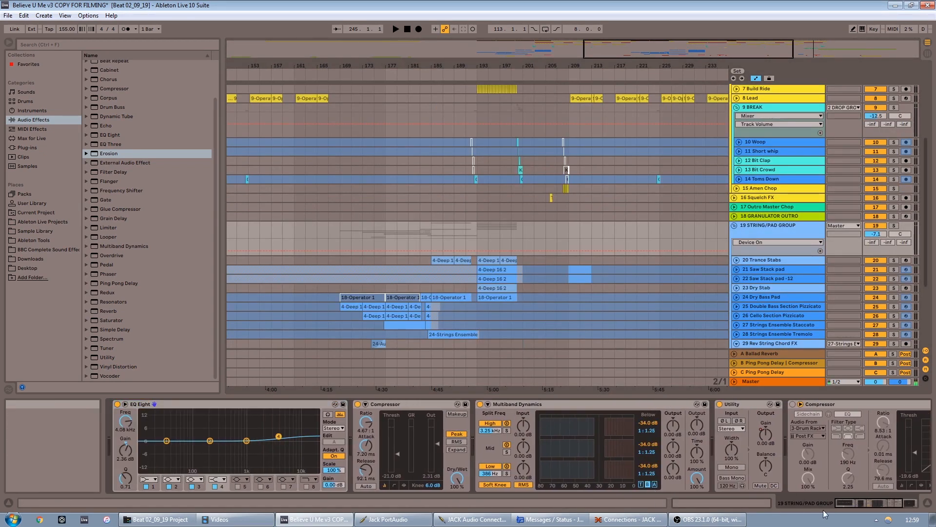
{"action": "left_click_drag", "start_coordinate": [870, 504], "coordinate": [898, 503]}
{"action": "left_click", "coordinate": [351, 78]}
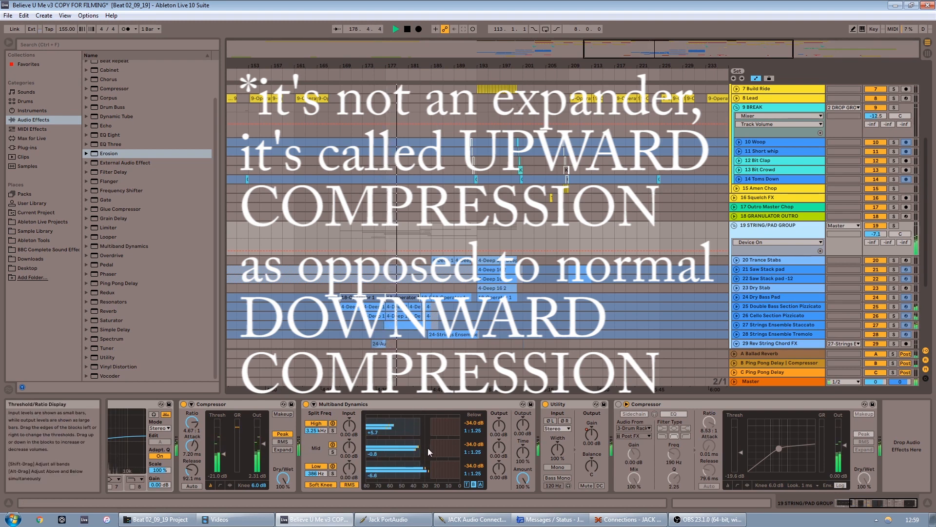
{"action": "key", "text": "space"}
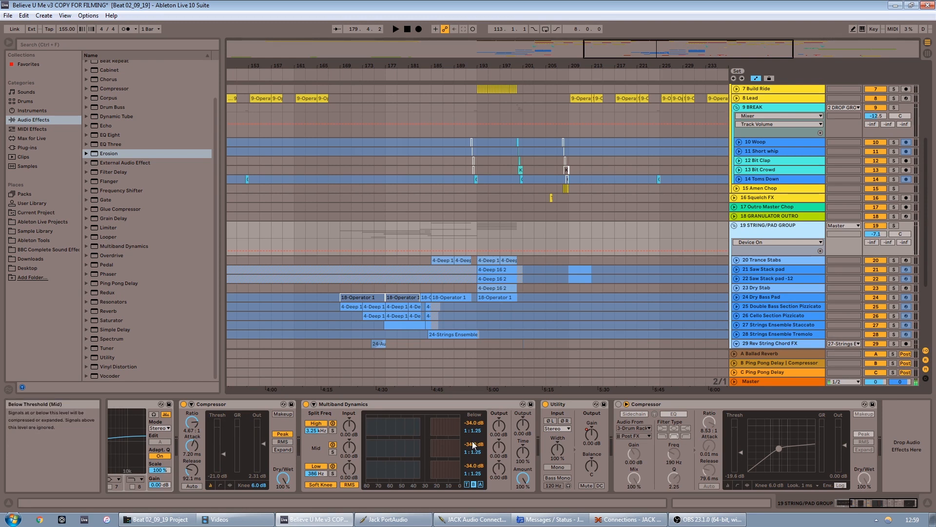
Display the Multiband Dynamics' above-threshold settings and briefly play the strings section to watch the downward compression
{"action": "left_click", "coordinate": [480, 484]}
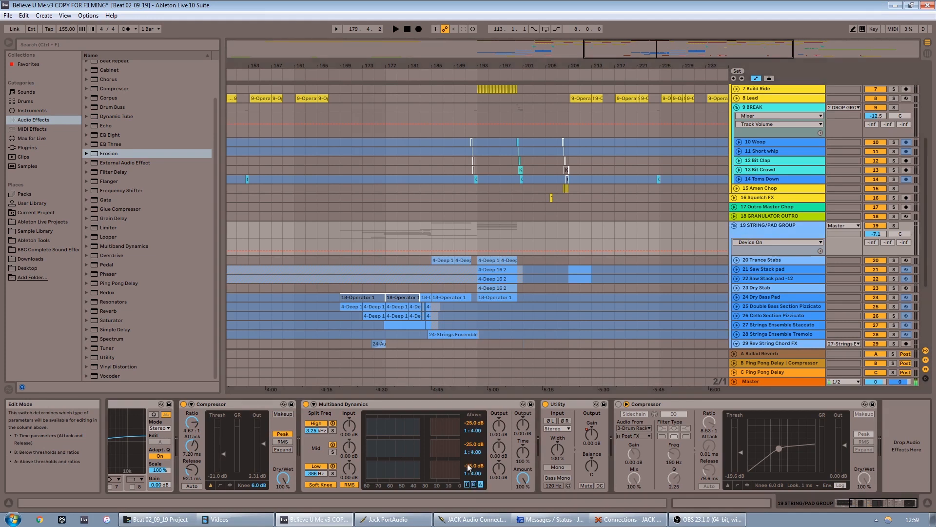
{"action": "left_click", "coordinate": [404, 75]}
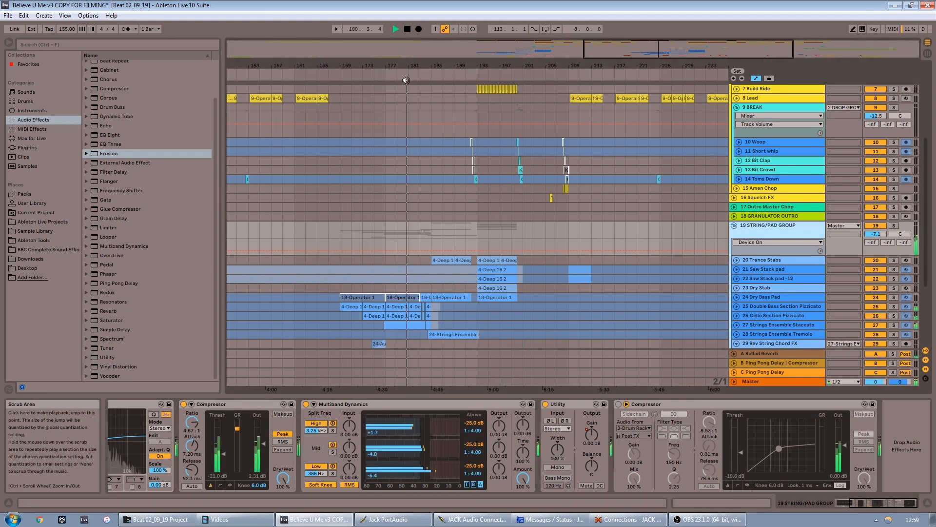
{"action": "key", "text": "space"}
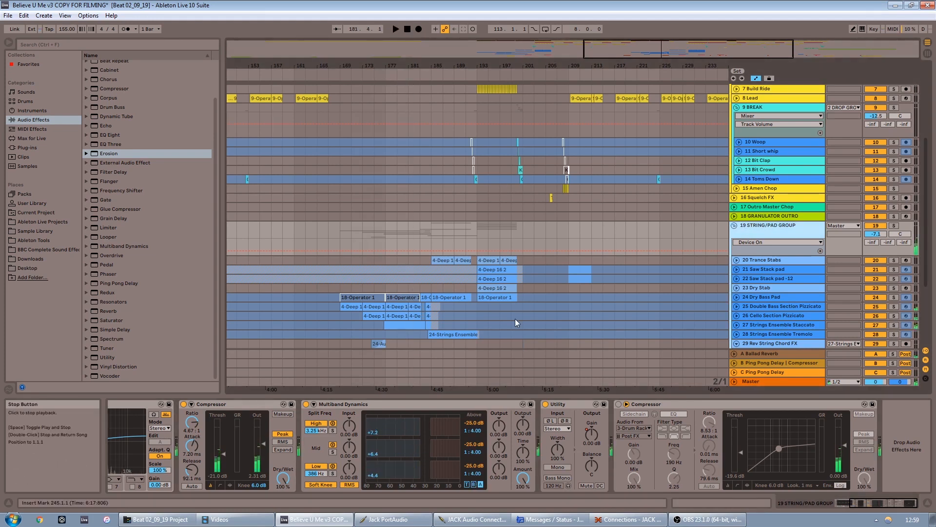
Reselect the STRING/PAD GROUP and display its Multiband Dynamics' attack and release times
{"action": "left_click", "coordinate": [438, 170]}
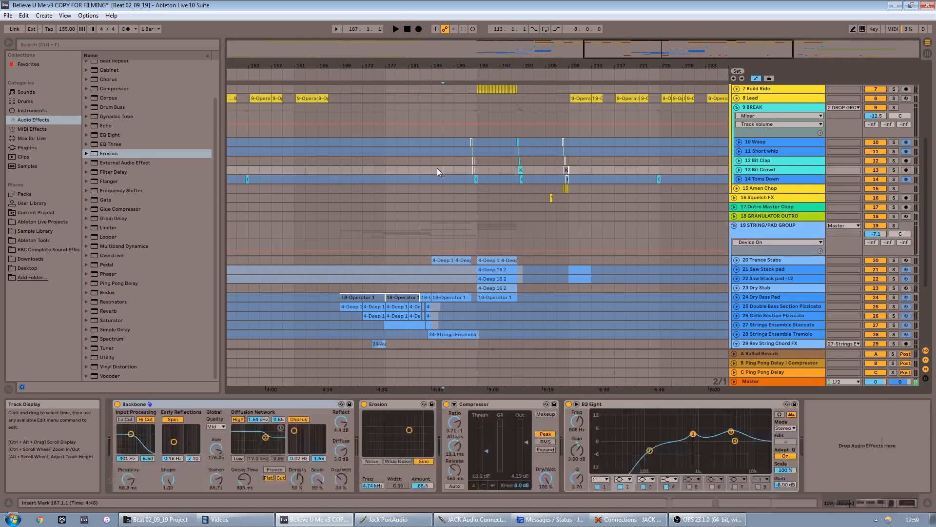
{"action": "left_click", "coordinate": [765, 235]}
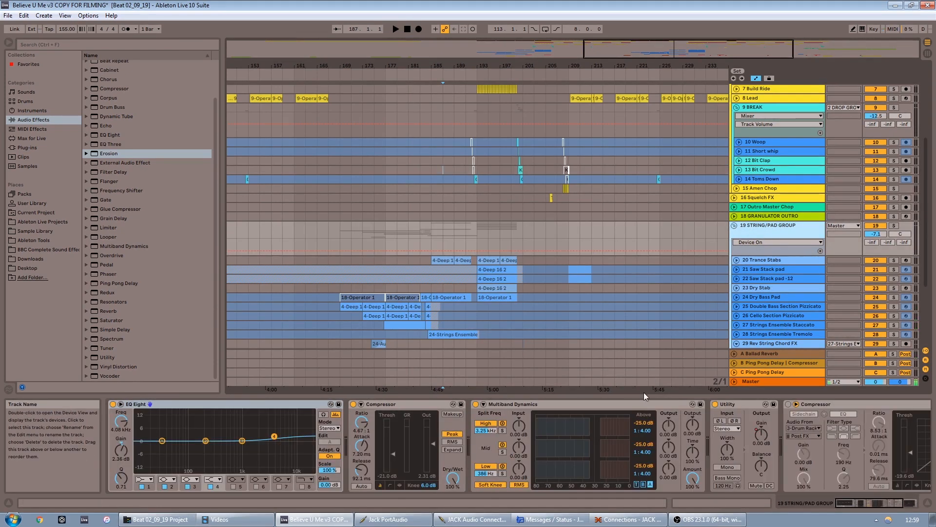
{"action": "left_click", "coordinate": [637, 484]}
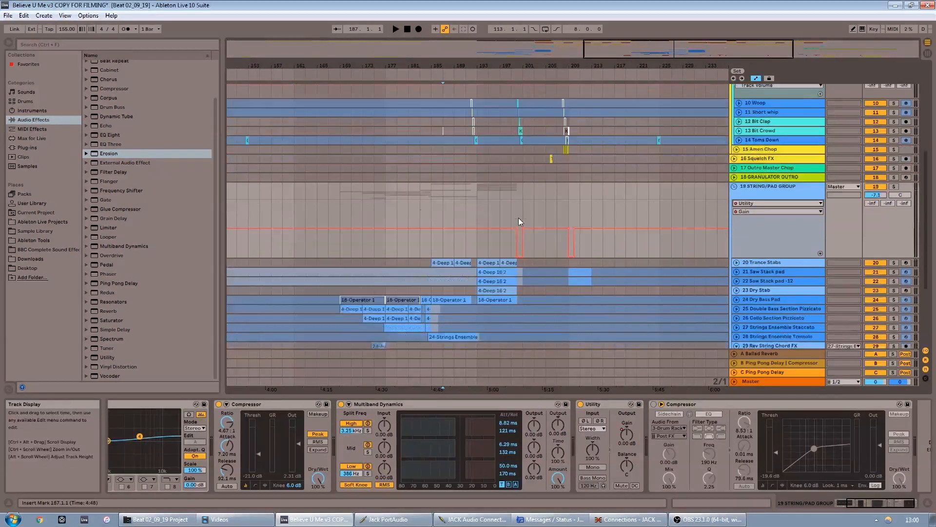
Examine the STRING/PAD GROUP's Utility Gain automation against the clips of its surrounding tracks
{"action": "scroll", "coordinate": [519, 185], "scroll_direction": "down", "scroll_amount": 2}
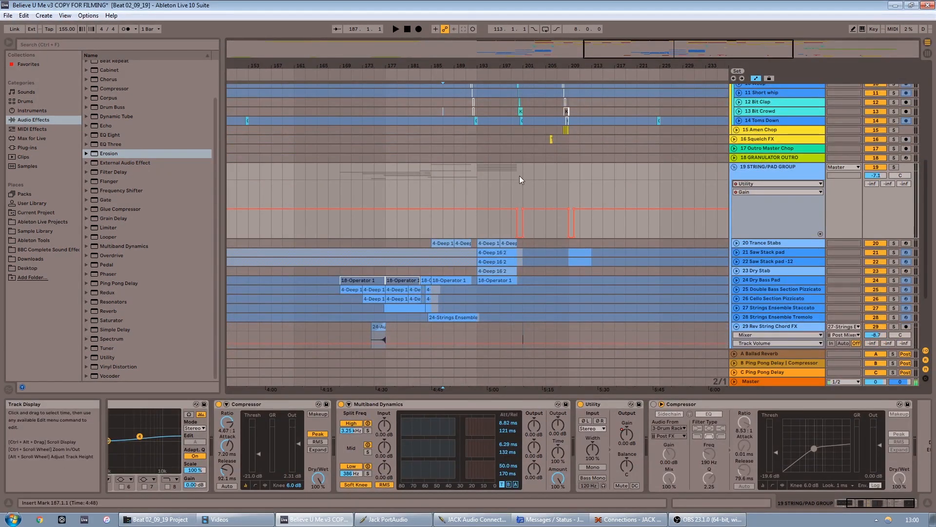
{"action": "scroll", "coordinate": [520, 172], "scroll_direction": "up", "scroll_amount": 1}
{"action": "scroll", "coordinate": [519, 161], "scroll_direction": "down", "scroll_amount": 5}
{"action": "left_click", "coordinate": [501, 145]}
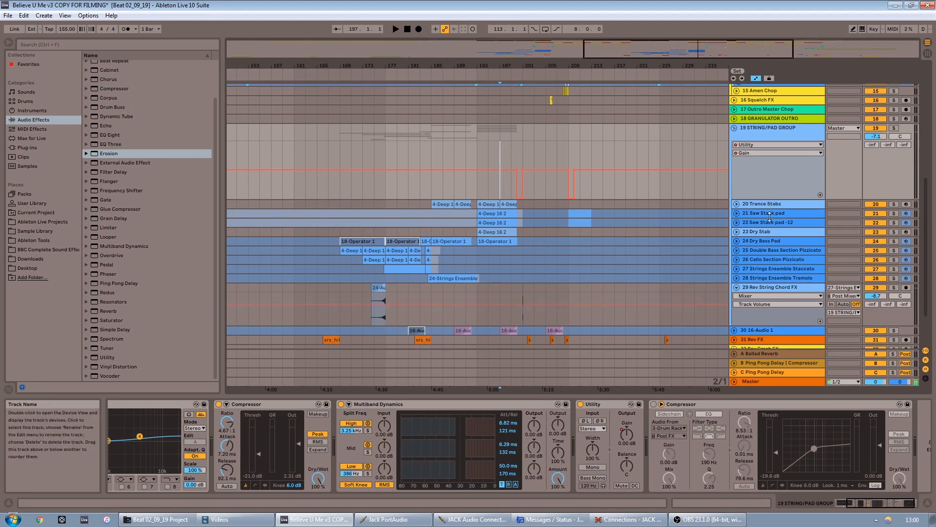
{"action": "scroll", "coordinate": [654, 161], "scroll_direction": "up", "scroll_amount": 4}
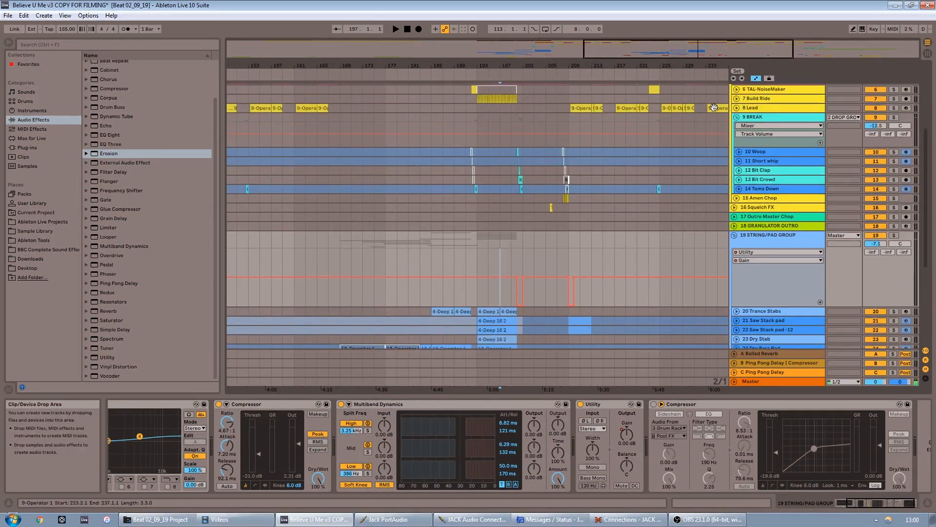
{"action": "scroll", "coordinate": [550, 223], "scroll_direction": "down", "scroll_amount": 4}
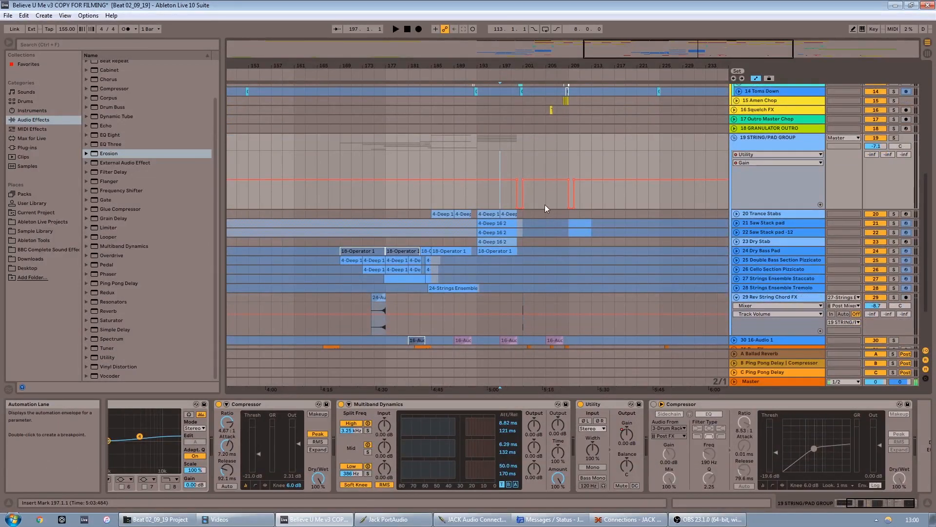
Show the start of the Trance Stabs track's Deep 16 rack and fold its Wavetable and Echo devices
{"action": "scroll", "coordinate": [553, 233], "scroll_direction": "down", "scroll_amount": 3}
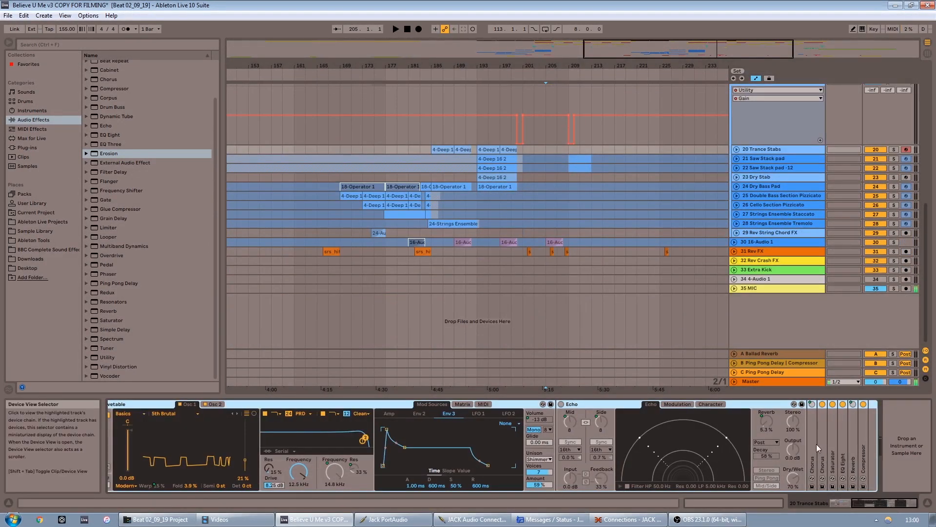
{"action": "left_click_drag", "start_coordinate": [876, 505], "coordinate": [839, 502]}
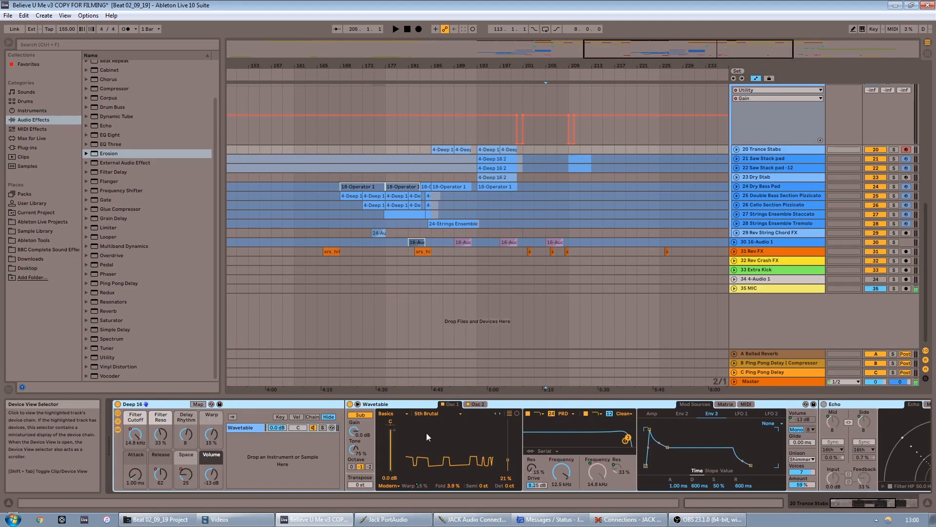
{"action": "double_click", "coordinate": [397, 404]}
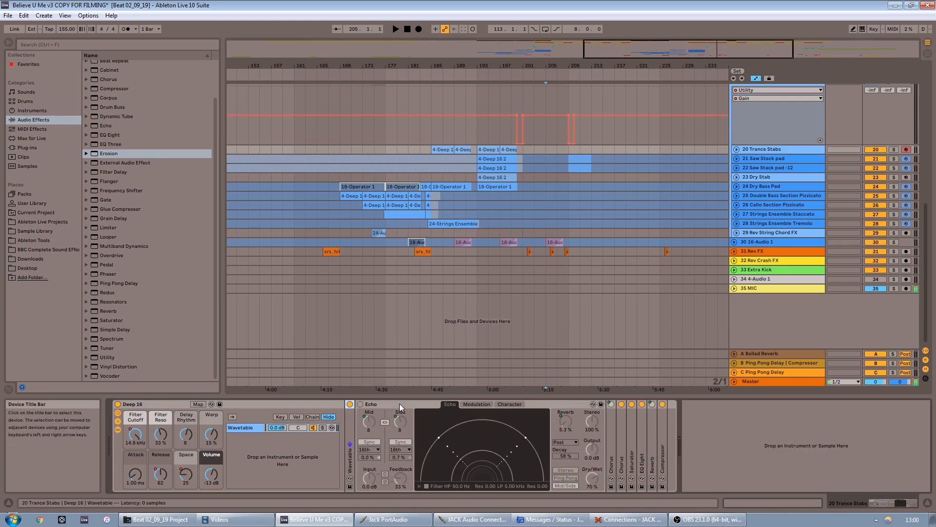
{"action": "double_click", "coordinate": [400, 404]}
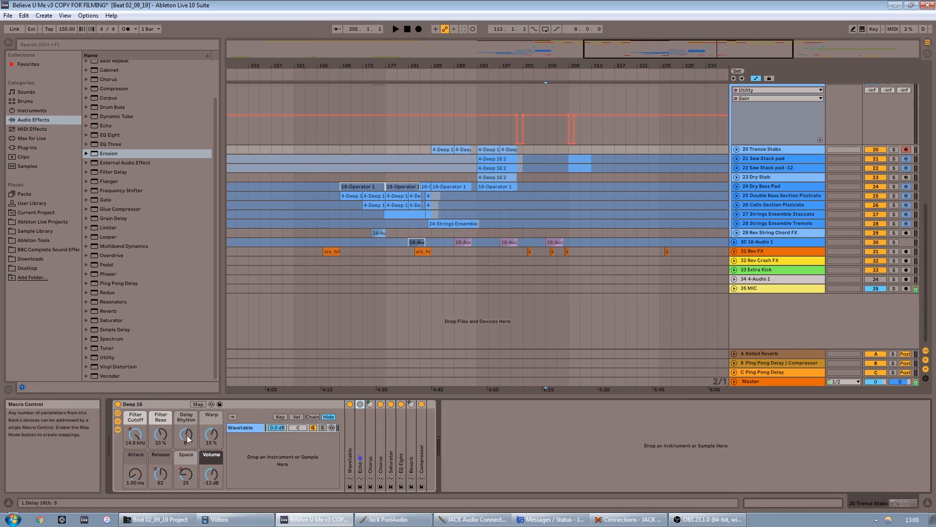
Unfold the two Chorus devices in the Trance Stabs rack one after the other, inspect them and fold them again
{"action": "double_click", "coordinate": [370, 424]}
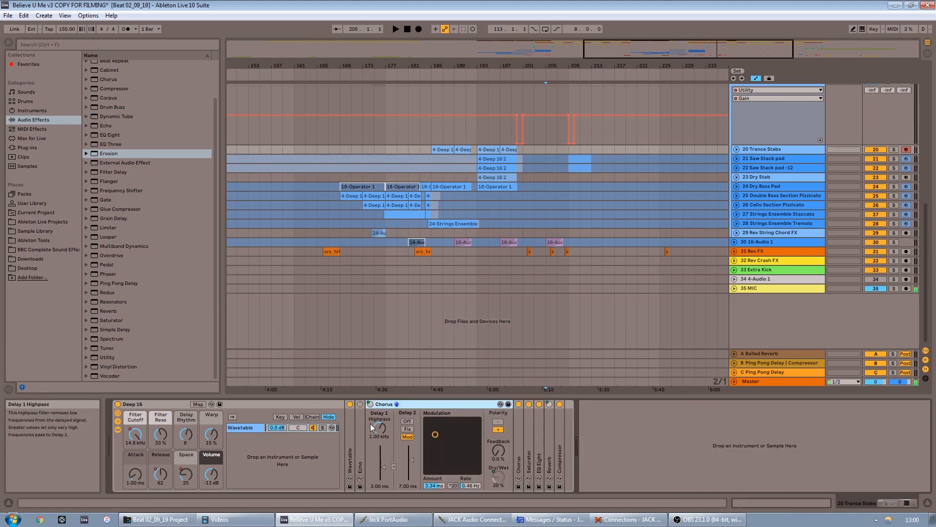
{"action": "double_click", "coordinate": [420, 402]}
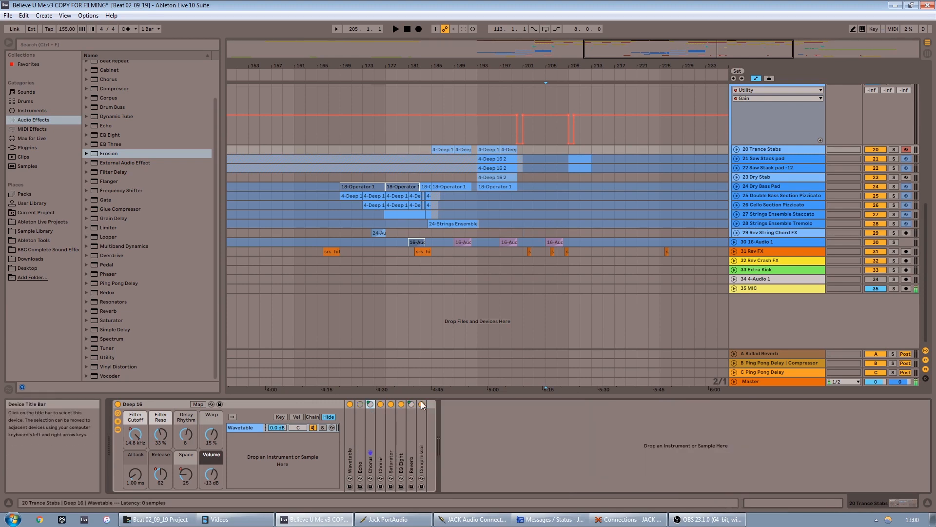
{"action": "double_click", "coordinate": [379, 422]}
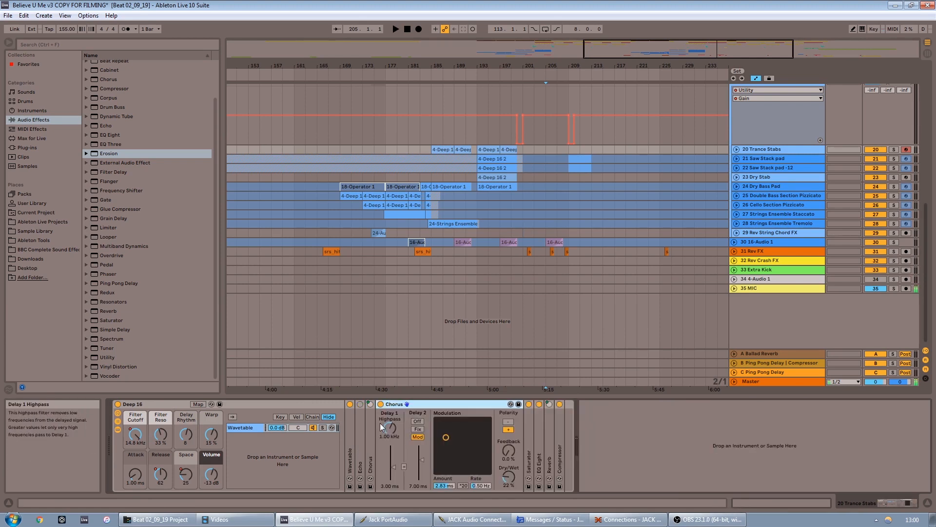
{"action": "double_click", "coordinate": [429, 403]}
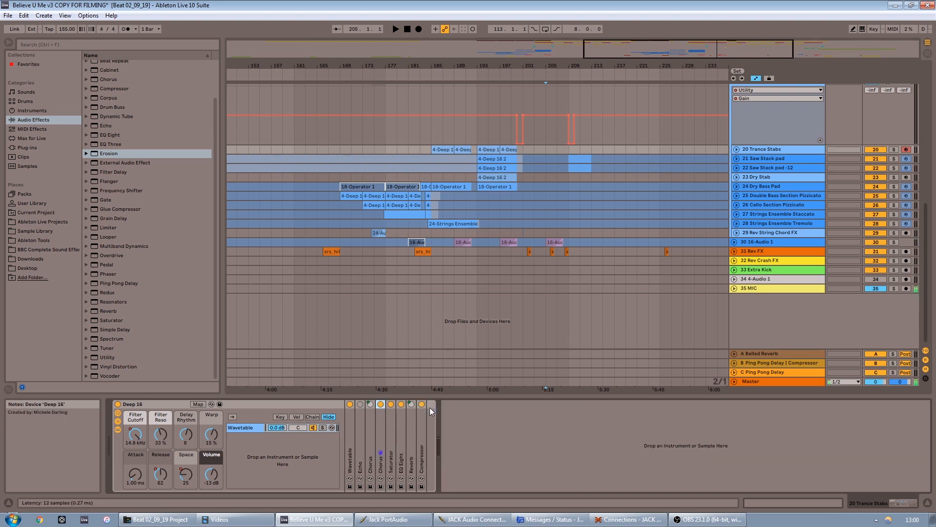
Inspect the Trance Stabs rack's Saturator and Reverb in turn, folding each again, and unfold its Compressor
{"action": "double_click", "coordinate": [392, 440]}
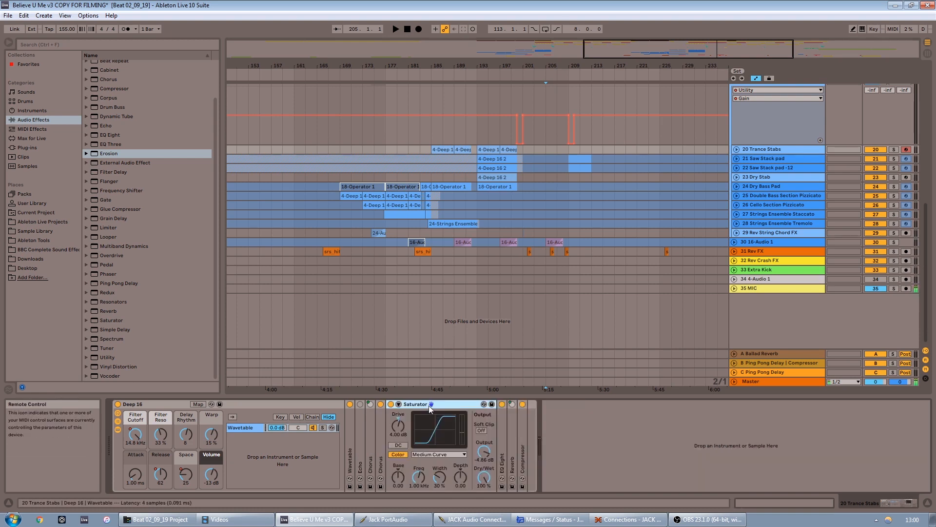
{"action": "double_click", "coordinate": [429, 406]}
{"action": "double_click", "coordinate": [411, 428]}
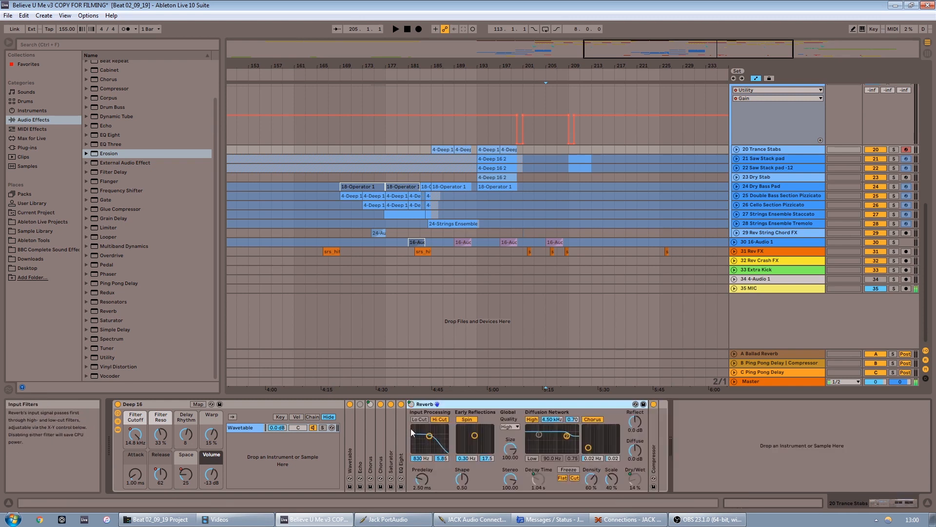
{"action": "double_click", "coordinate": [438, 403]}
{"action": "double_click", "coordinate": [420, 427]}
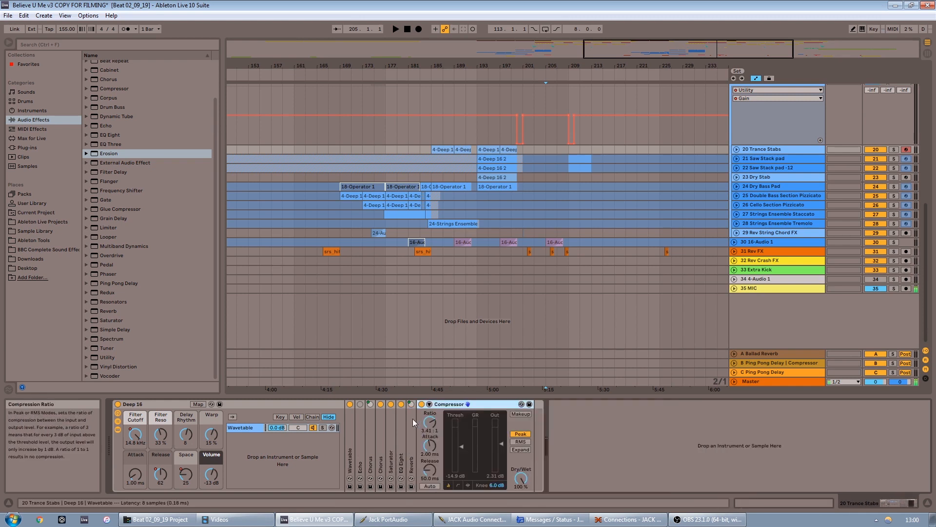
Recheck the first Chorus and the Reverb in the Trance Stabs rack, folding each one again after inspection
{"action": "double_click", "coordinate": [370, 436]}
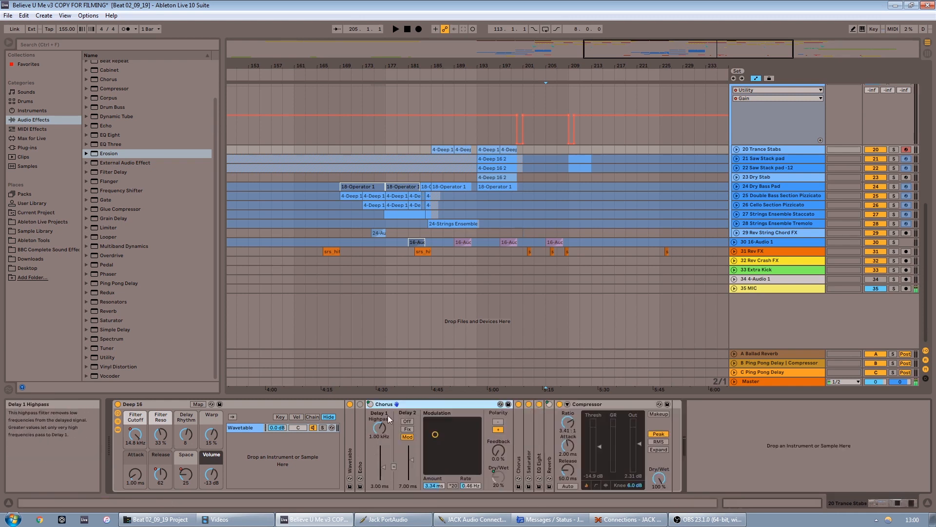
{"action": "double_click", "coordinate": [399, 403]}
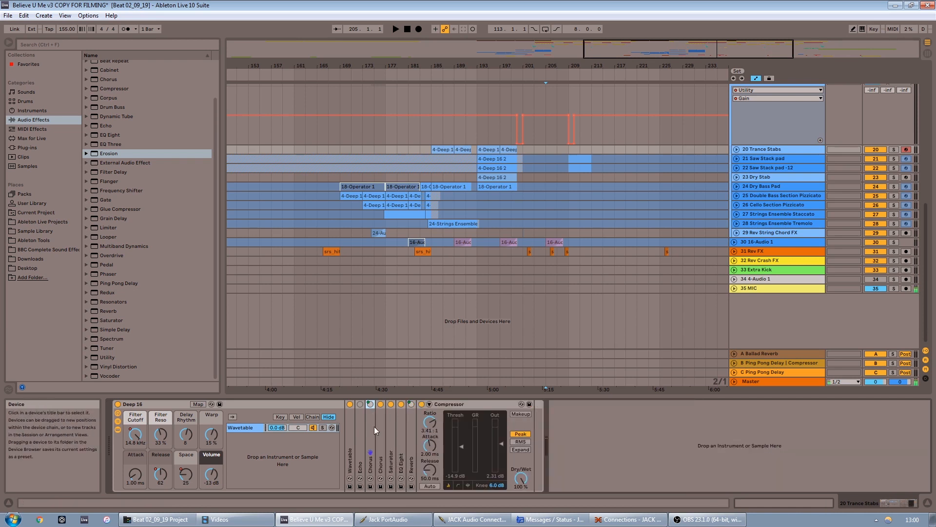
{"action": "double_click", "coordinate": [401, 434]}
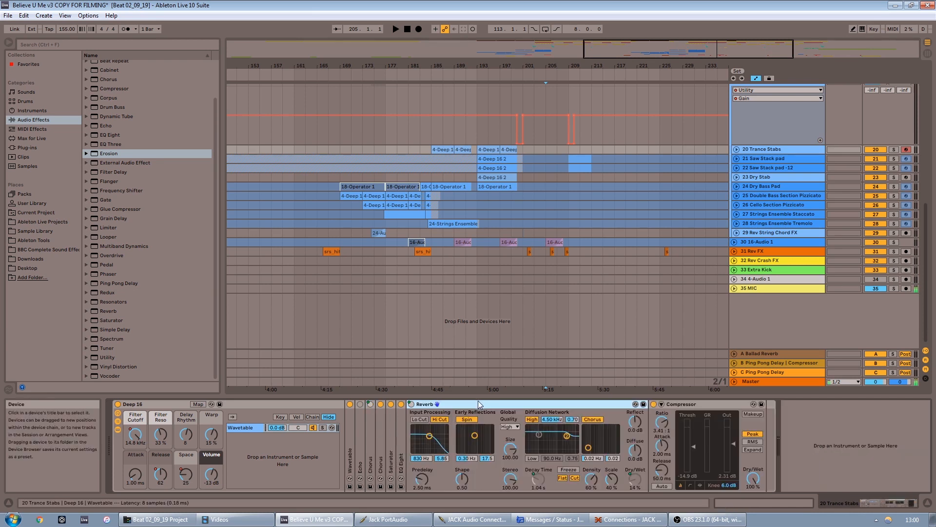
{"action": "right_click", "coordinate": [480, 404]}
{"action": "left_click", "coordinate": [471, 403]}
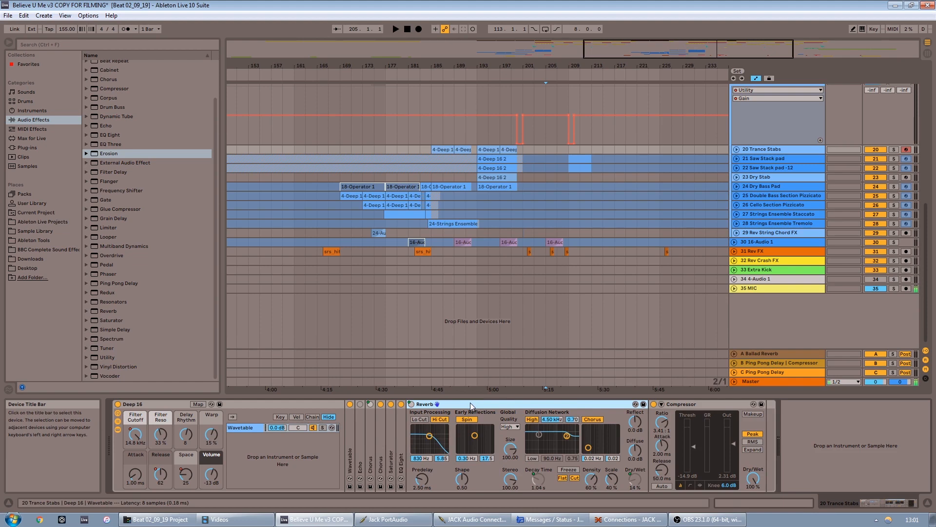
{"action": "double_click", "coordinate": [470, 404]}
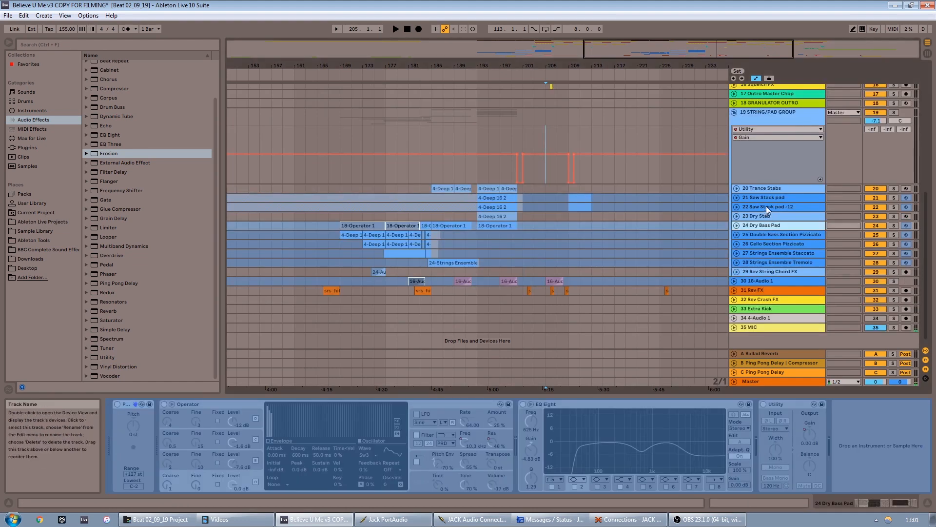
Show the Saw Stack pad track's device chain through to its final EQ Eight and Compressor
{"action": "left_click", "coordinate": [767, 199]}
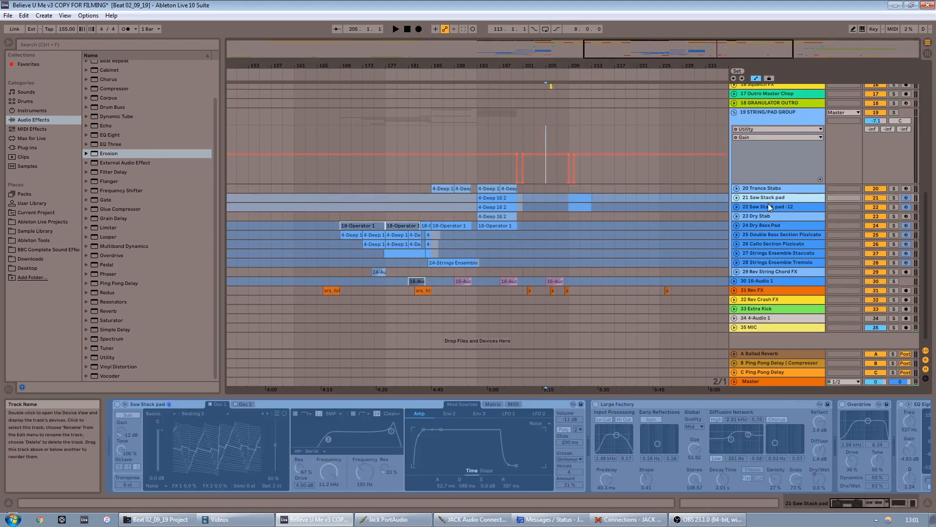
{"action": "left_click", "coordinate": [900, 504]}
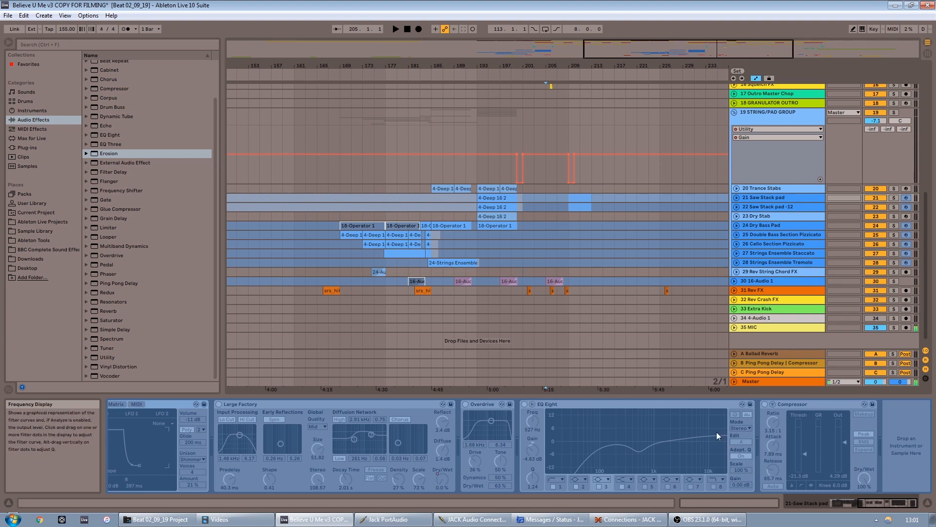
Compare the device chains of the Saw Stack pad -12 and Saw Stack pad tracks, including their EQ Eight curves
{"action": "left_click", "coordinate": [760, 207]}
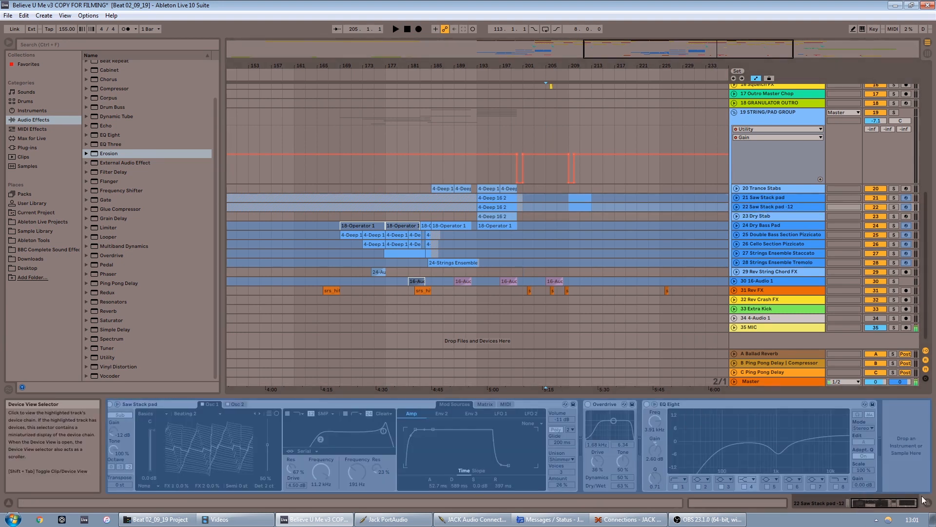
{"action": "left_click", "coordinate": [765, 199]}
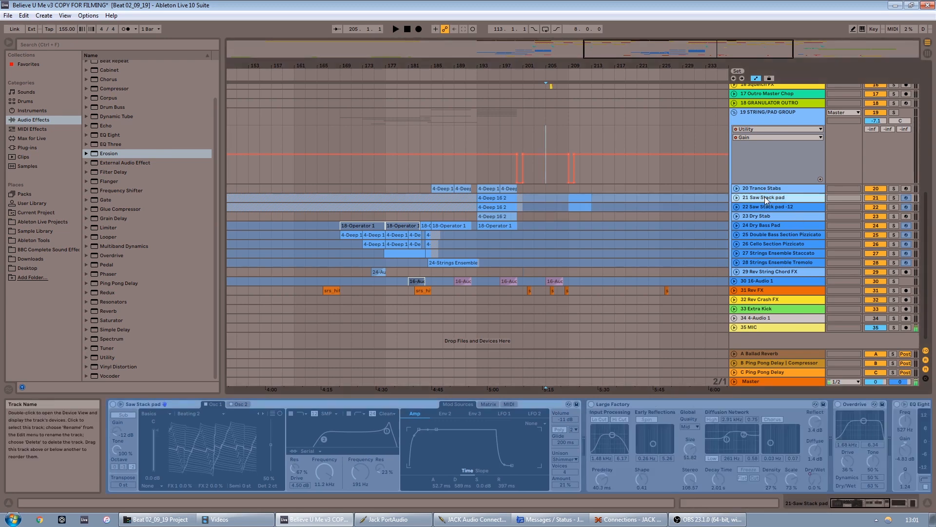
{"action": "left_click", "coordinate": [910, 506]}
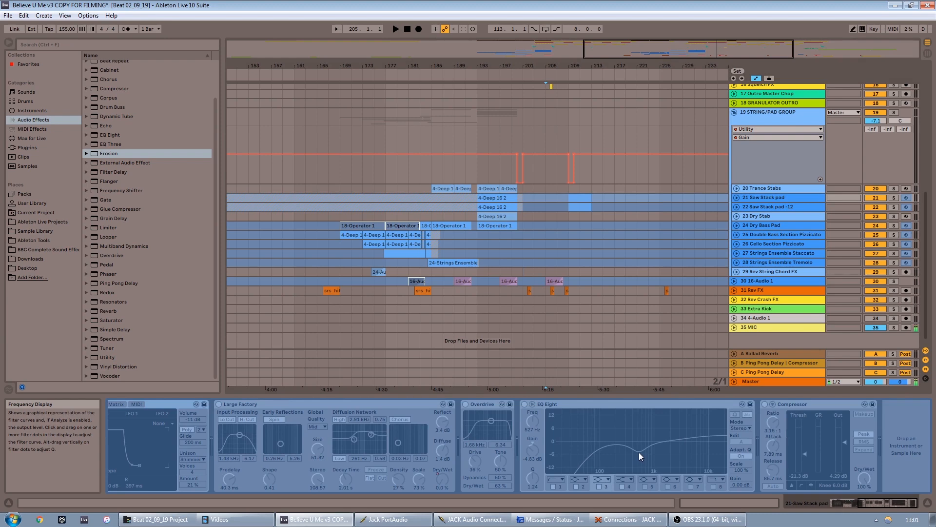
{"action": "left_click", "coordinate": [768, 209]}
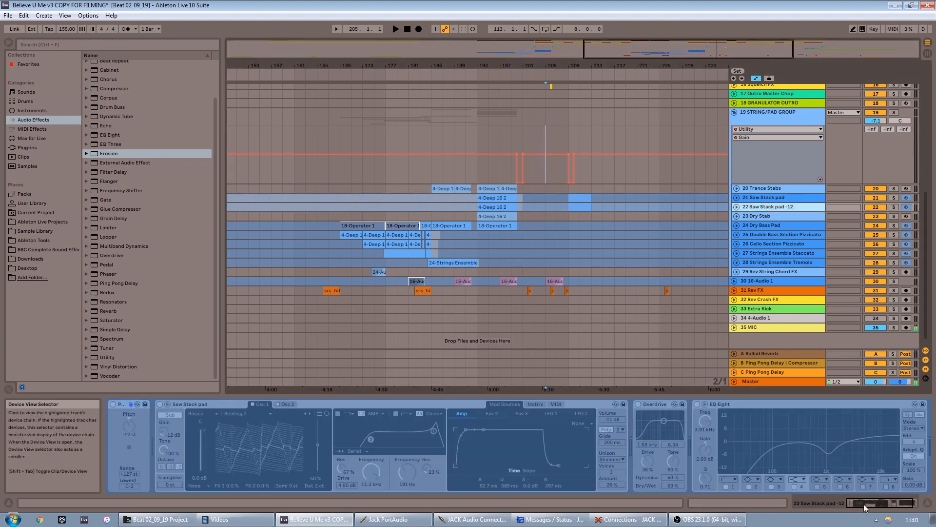
Show the rest of the Saw Stack pad -12 chain and inspect the Dry Bass Pad, Double Bass and Cello Section Pizzicato chains through to the EQ Eight
{"action": "left_click_drag", "start_coordinate": [879, 502], "coordinate": [899, 502]}
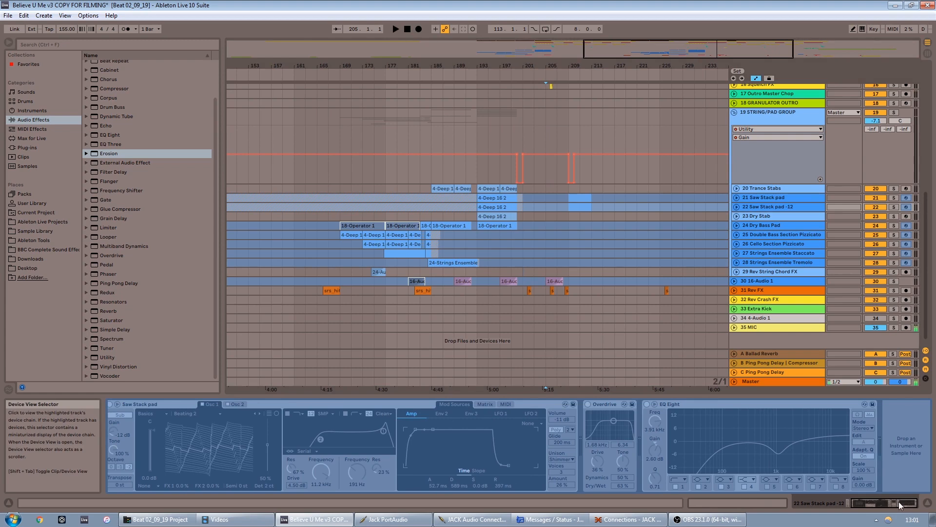
{"action": "left_click", "coordinate": [774, 227]}
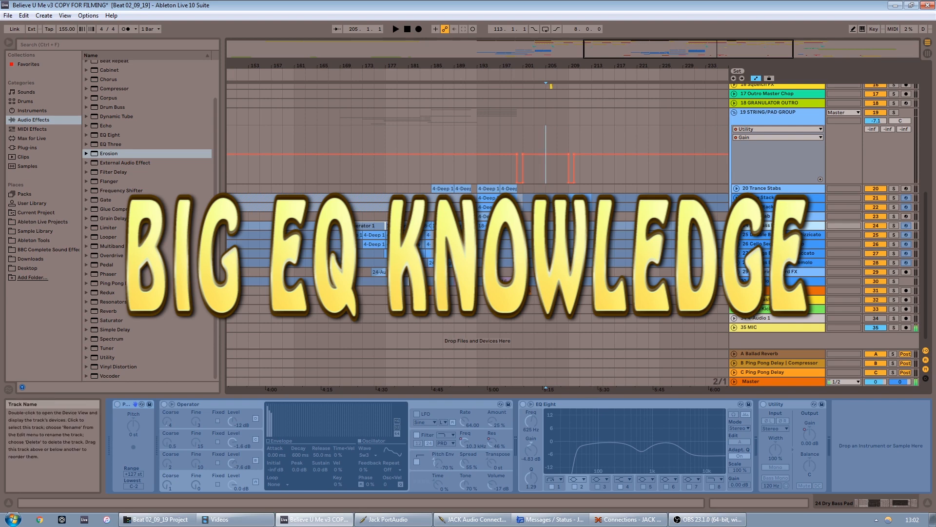
{"action": "left_click", "coordinate": [778, 235]}
{"action": "left_click", "coordinate": [777, 244]}
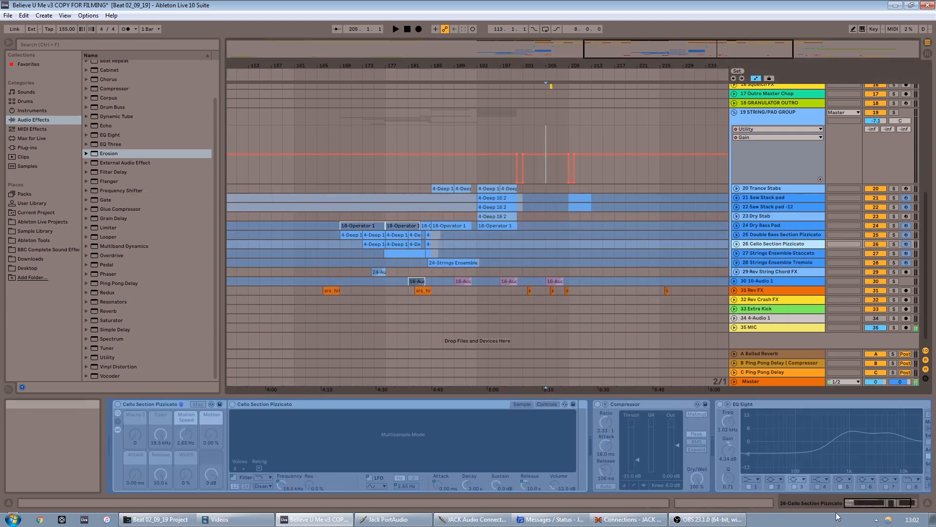
{"action": "left_click", "coordinate": [863, 505]}
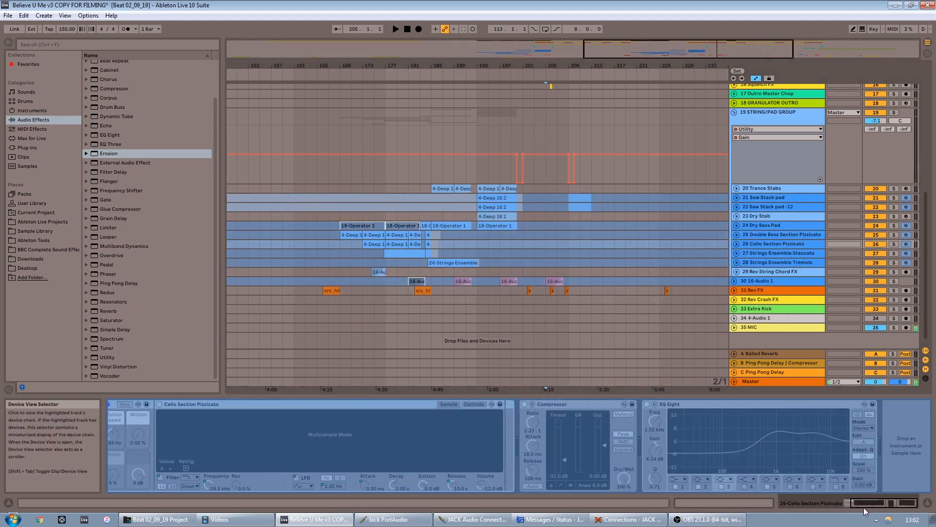
Compare the device chains of the Dry Bass Pad, Strings Ensemble Tremolo, Cello Section Pizzicato and Double Bass Section Pizzicato tracks
{"action": "left_click", "coordinate": [756, 226]}
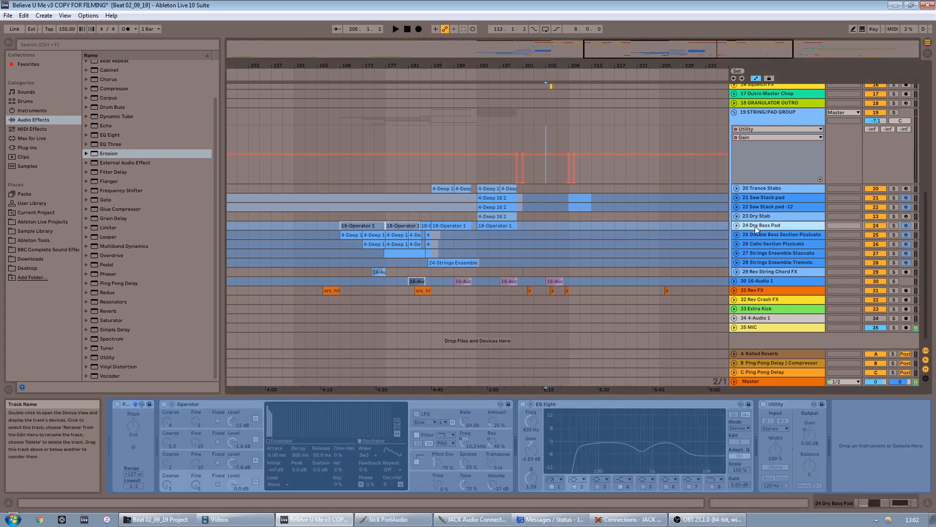
{"action": "left_click", "coordinate": [763, 261]}
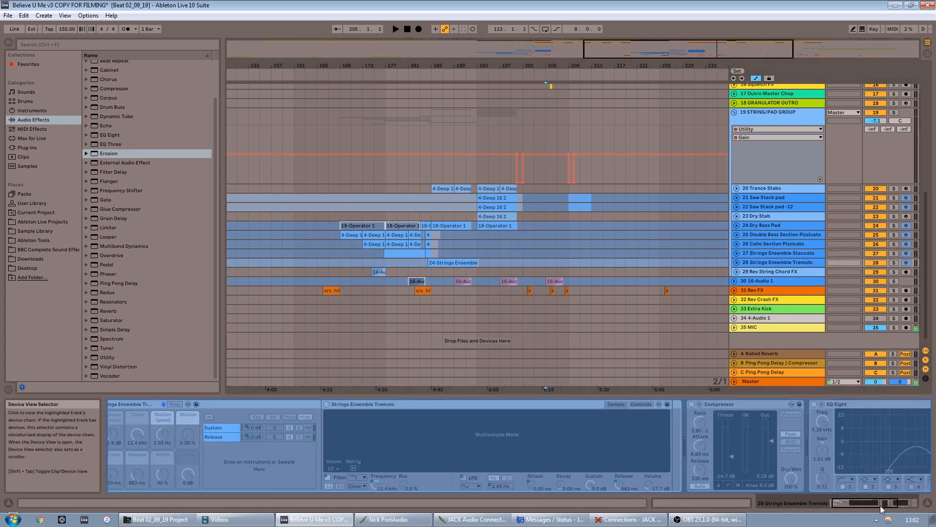
{"action": "scroll", "coordinate": [719, 437], "scroll_direction": "down", "scroll_amount": 5}
{"action": "left_click", "coordinate": [760, 244]}
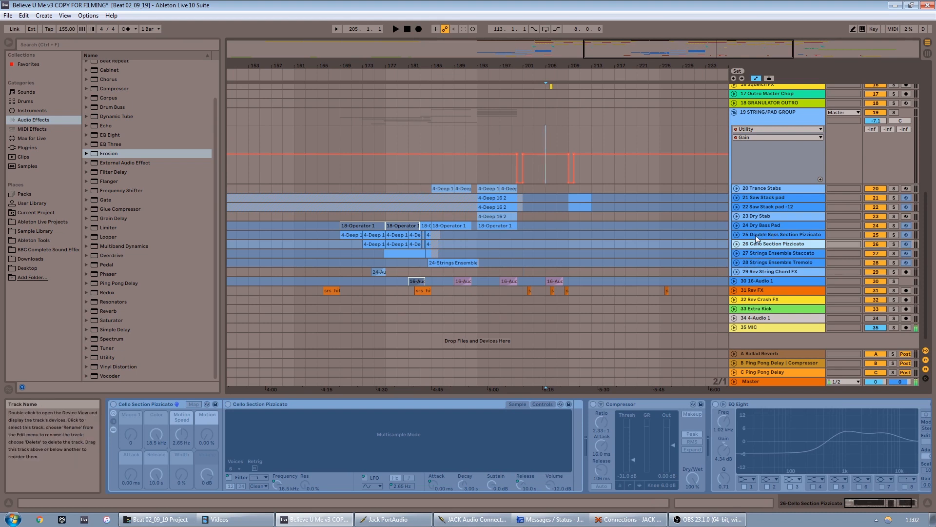
{"action": "left_click", "coordinate": [757, 238]}
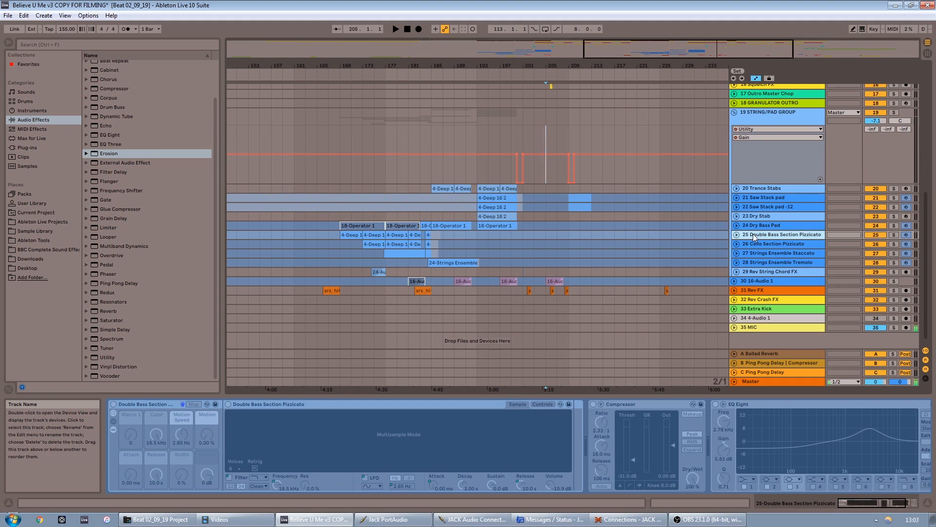
Unfold the 16-Audio 1 track and play the arrangement from bar 191, soloing that track briefly before stopping playback
{"action": "left_click", "coordinate": [763, 281]}
{"action": "left_click_drag", "start_coordinate": [643, 45], "coordinate": [726, 267]}
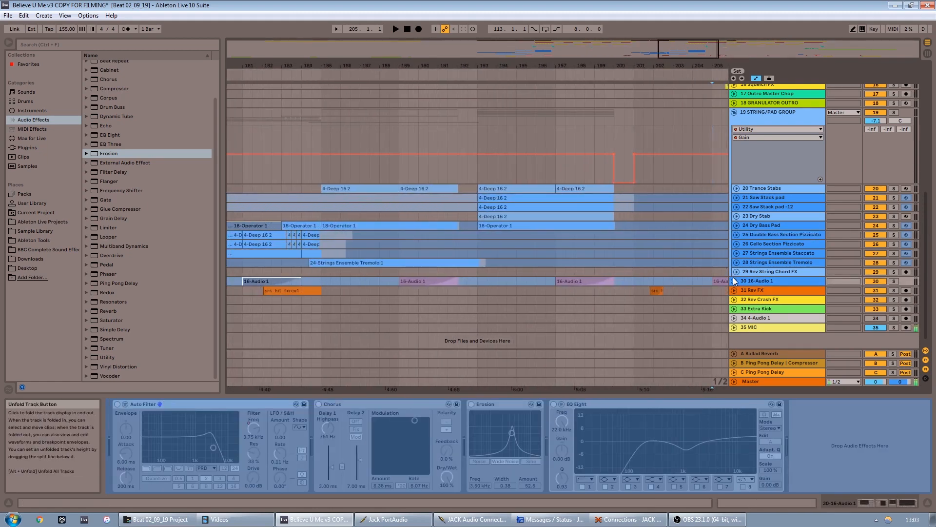
{"action": "left_click", "coordinate": [734, 280]}
{"action": "left_click", "coordinate": [438, 300]}
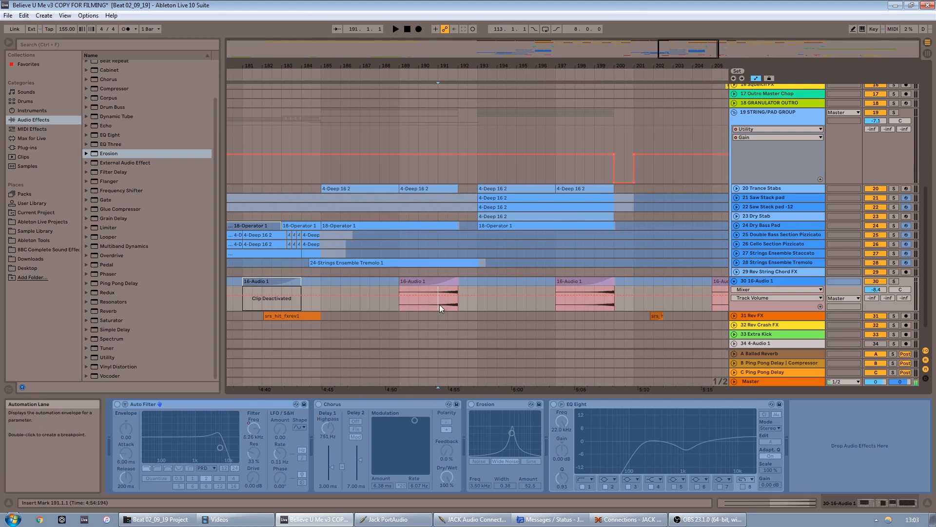
{"action": "key", "text": "space"}
{"action": "left_click", "coordinate": [894, 281]}
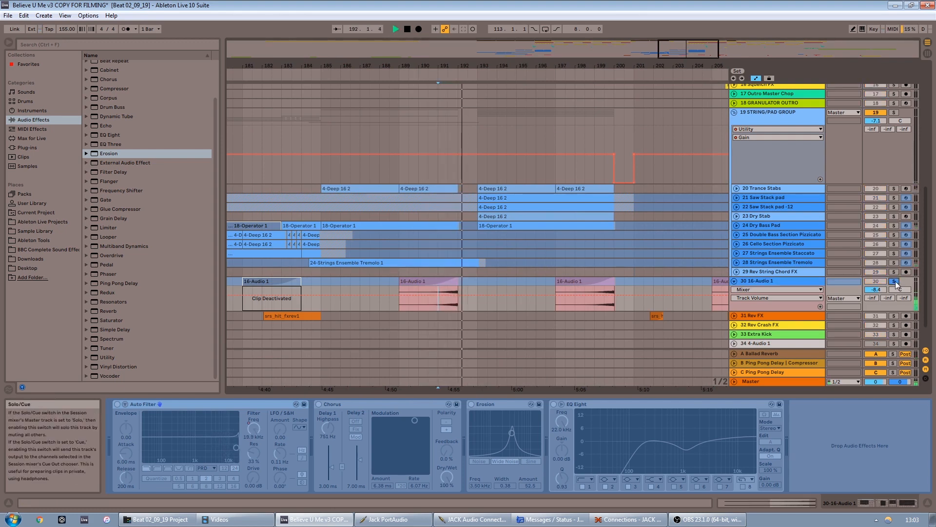
{"action": "left_click", "coordinate": [895, 281]}
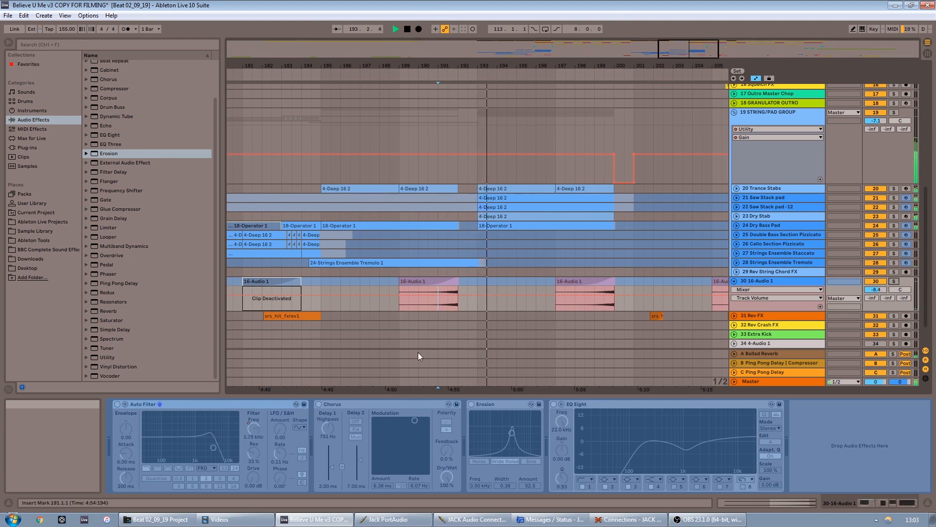
{"action": "left_click", "coordinate": [407, 29]}
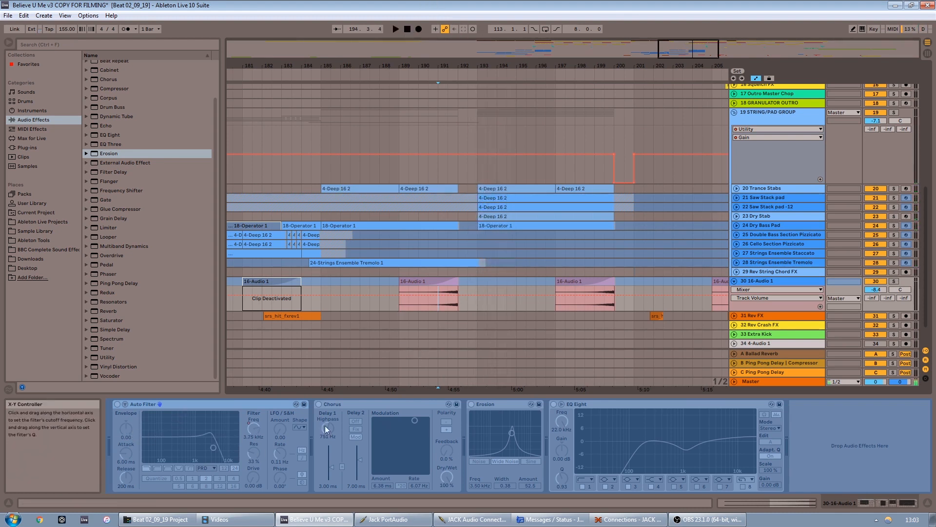
Check the device chains of the Rev FX, Rev Crash FX, Extra Kick and 4-Audio 1 tracks, then return to 16-Audio 1
{"action": "scroll", "coordinate": [753, 250], "scroll_direction": "down", "scroll_amount": 2}
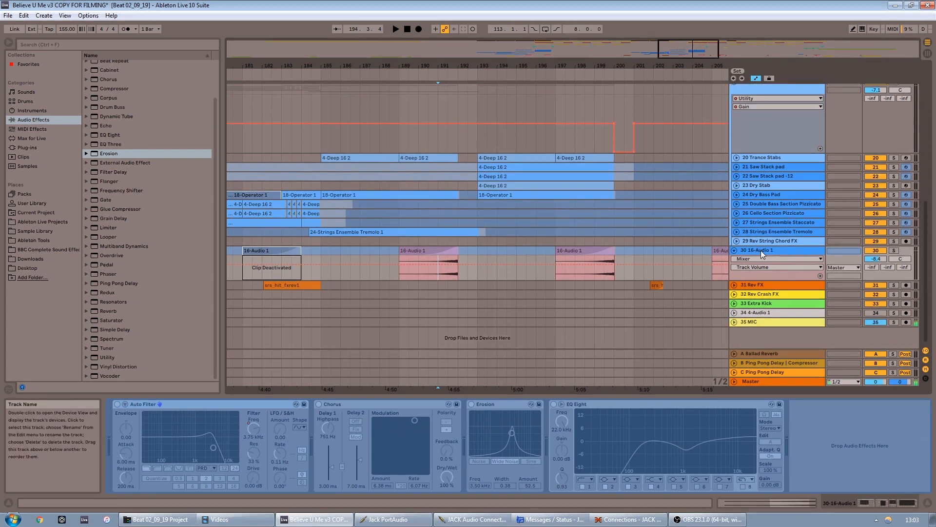
{"action": "left_click", "coordinate": [746, 284]}
{"action": "left_click", "coordinate": [747, 294]}
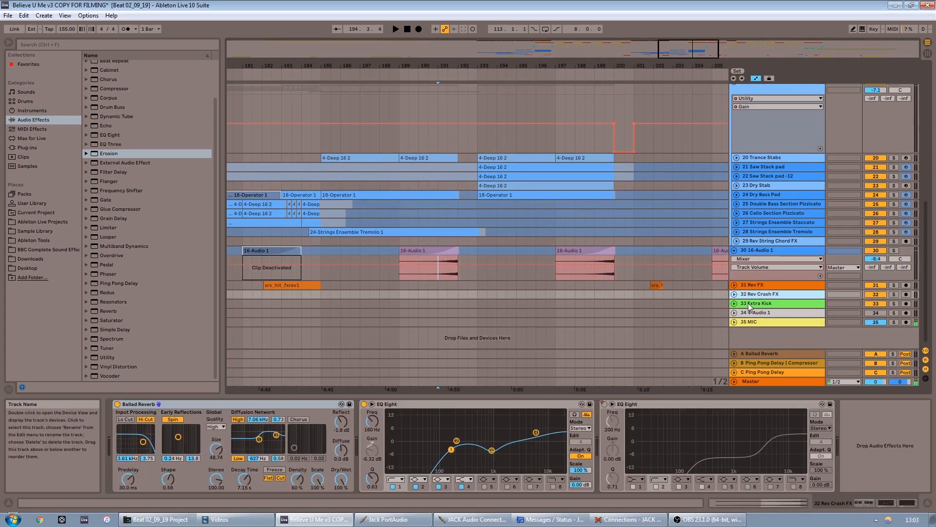
{"action": "left_click", "coordinate": [748, 303]}
{"action": "left_click", "coordinate": [754, 313]}
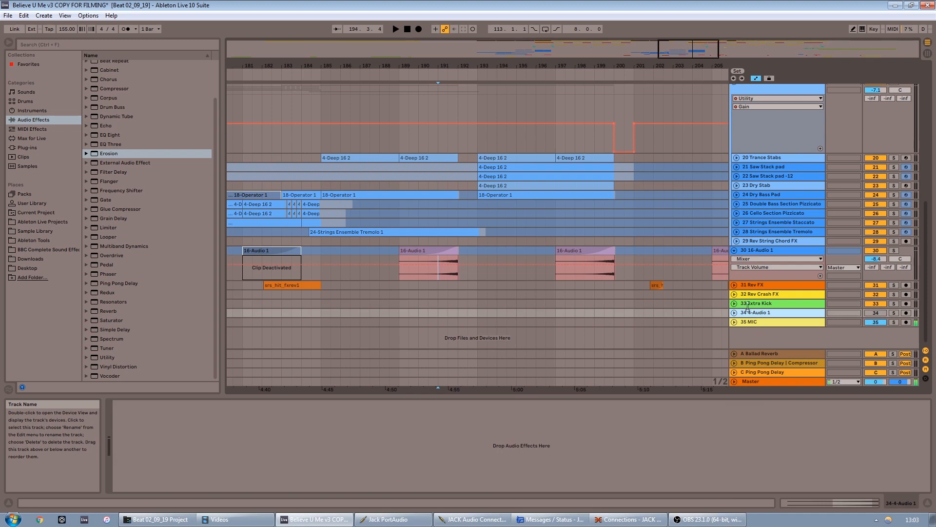
{"action": "left_click", "coordinate": [752, 276]}
Review the DROP GROUP chain against the Build Ride's Chorus and the Drum Rack's Multi pad, ending back on DROP GROUP
{"action": "scroll", "coordinate": [748, 288], "scroll_direction": "up", "scroll_amount": 12}
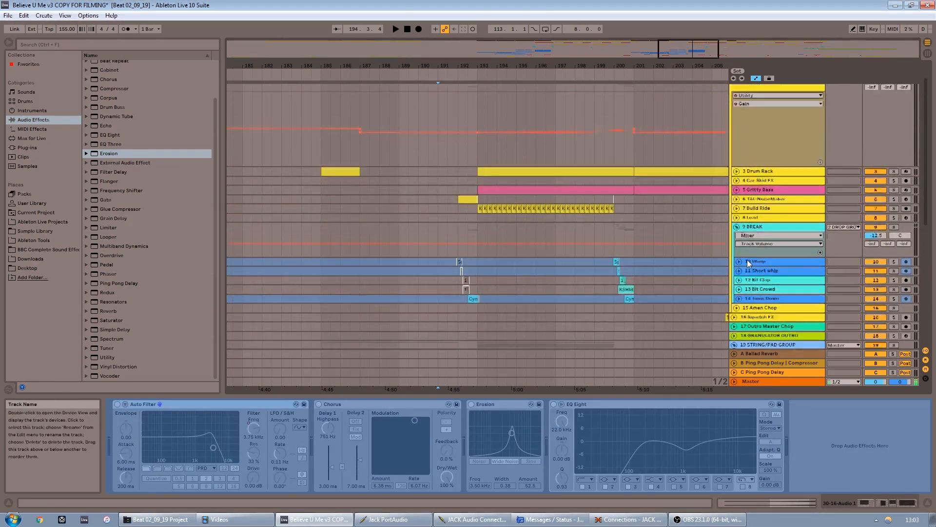
{"action": "left_click", "coordinate": [488, 115]}
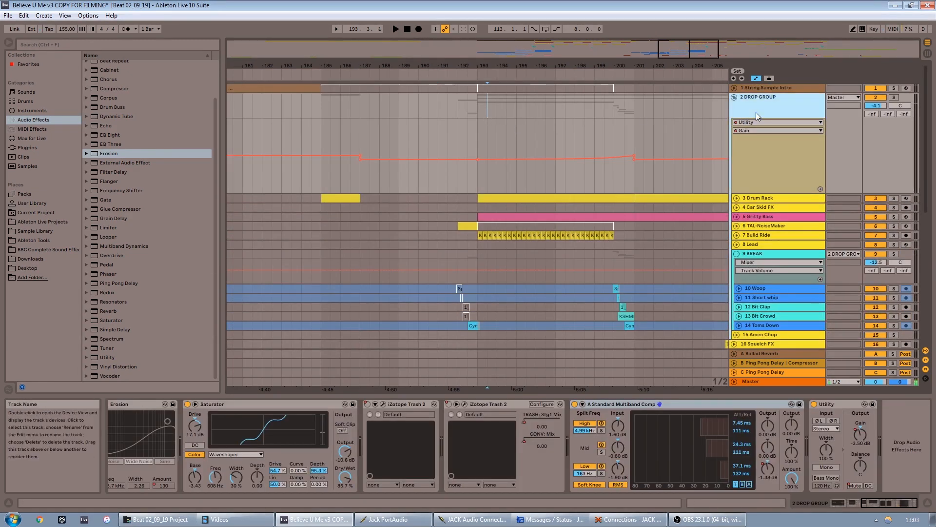
{"action": "left_click", "coordinate": [791, 235]}
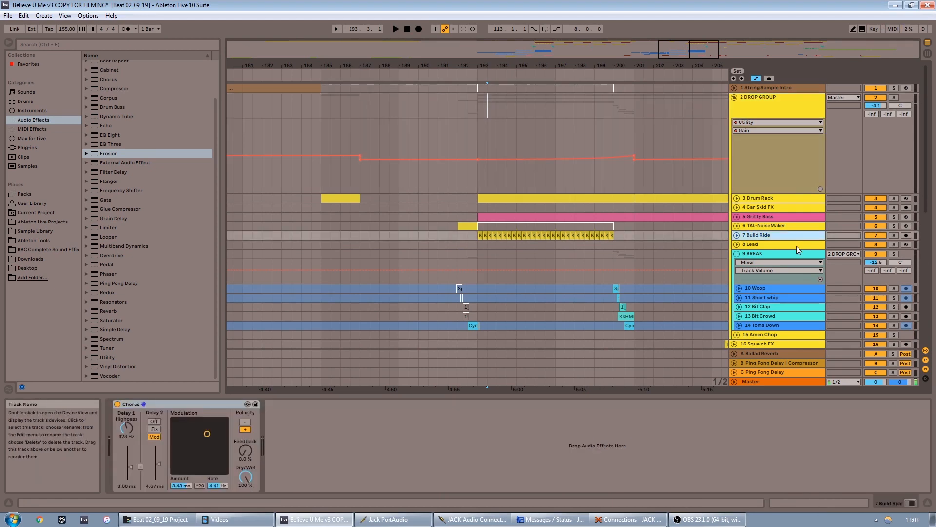
{"action": "left_click", "coordinate": [788, 197]}
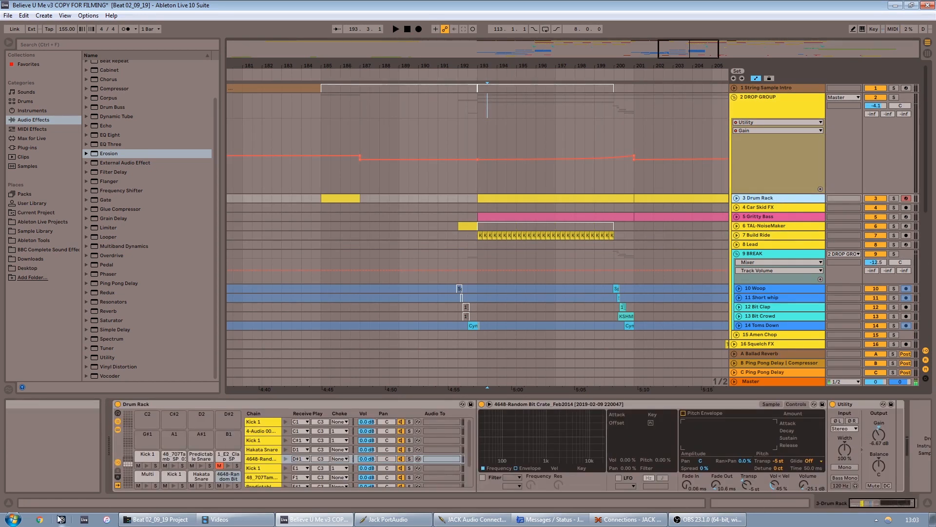
{"action": "left_click", "coordinate": [140, 476]}
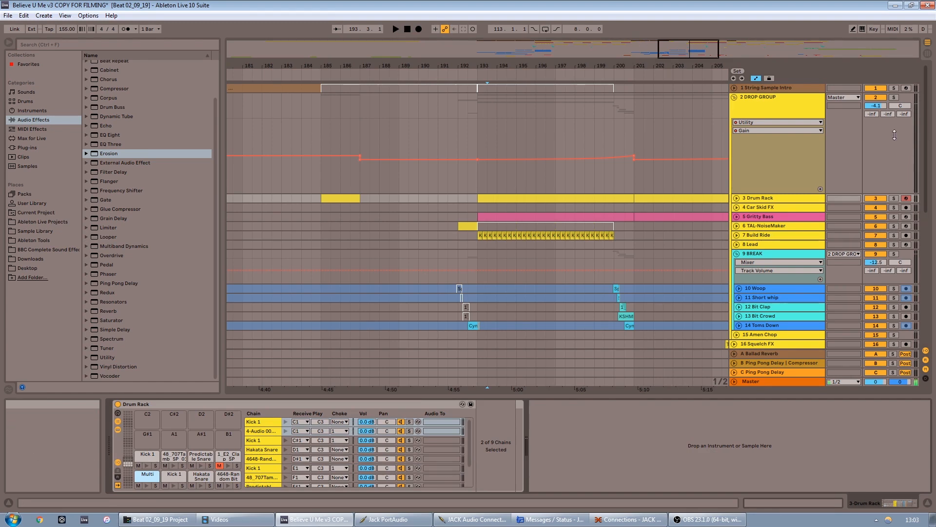
{"action": "left_click", "coordinate": [794, 110]}
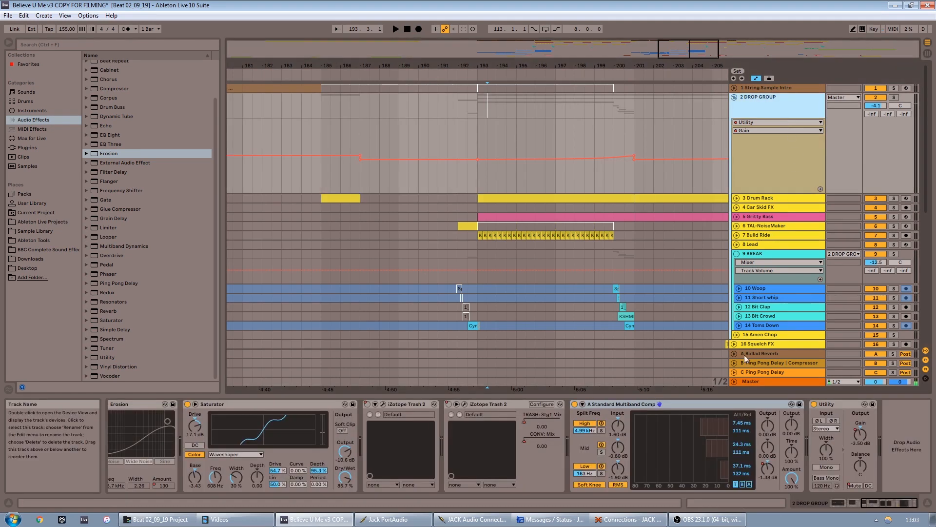
Inspect the effects on the three return tracks, ending on the Ballad Reverb settings of return A
{"action": "left_click", "coordinate": [788, 355]}
{"action": "left_click", "coordinate": [774, 365]}
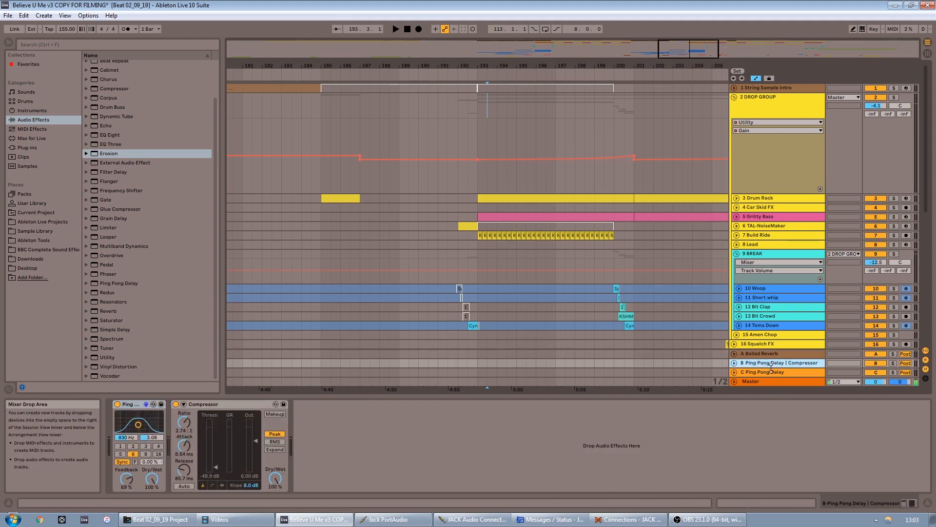
{"action": "left_click", "coordinate": [772, 373]}
{"action": "left_click", "coordinate": [769, 364]}
{"action": "left_click", "coordinate": [768, 355]}
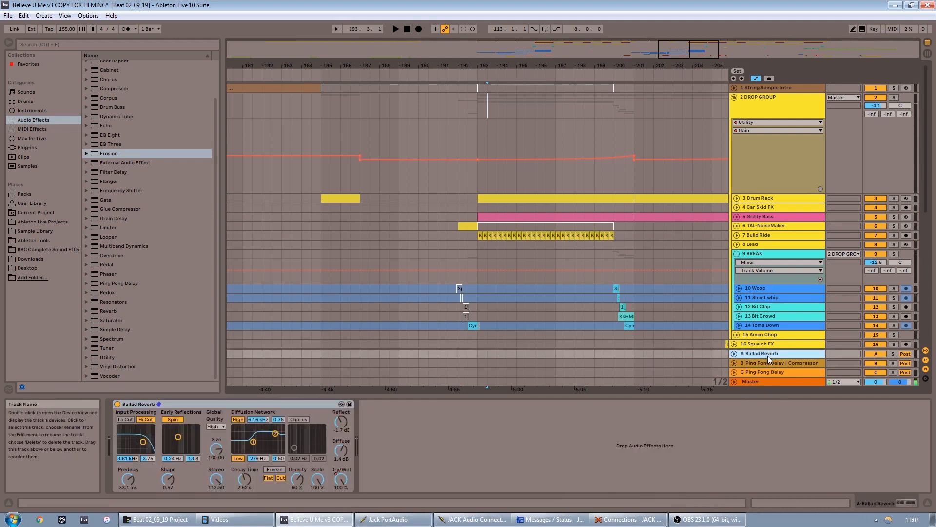
{"action": "scroll", "coordinate": [769, 341], "scroll_direction": "down", "scroll_amount": 2}
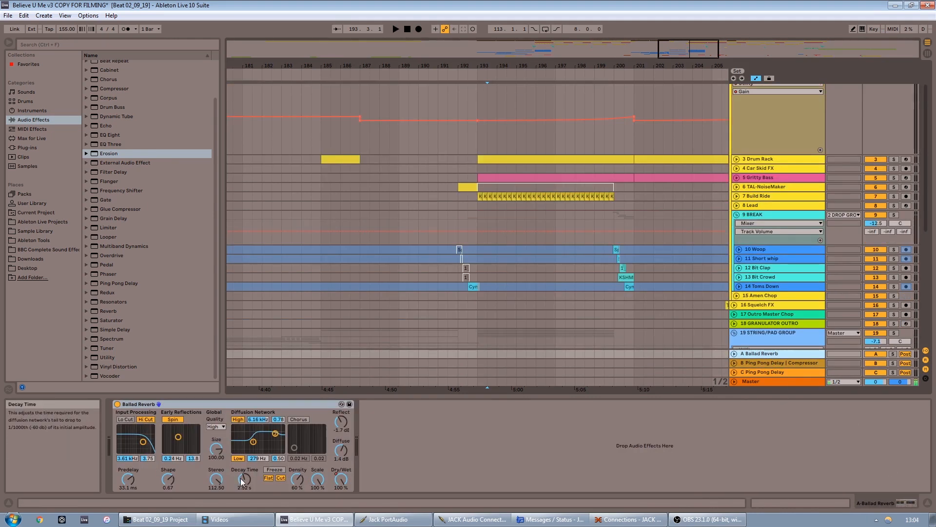
{"action": "scroll", "coordinate": [772, 227], "scroll_direction": "down", "scroll_amount": 4}
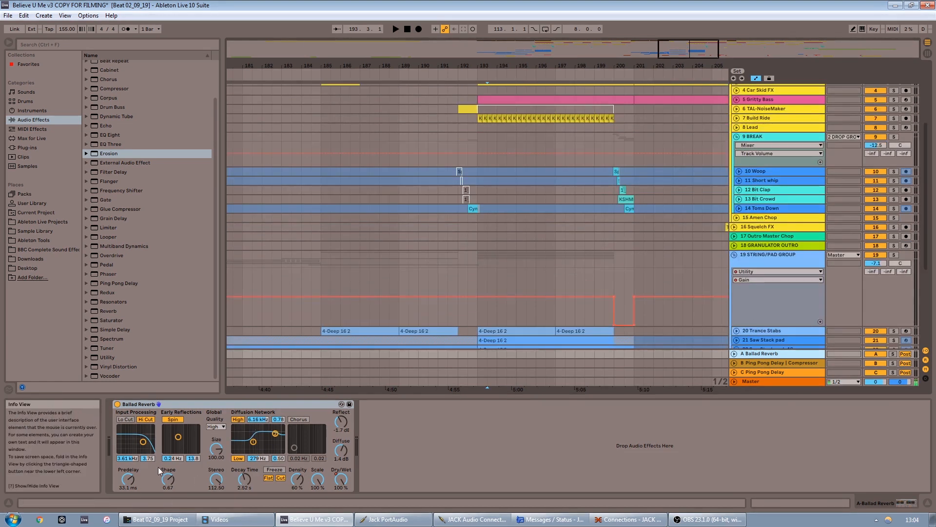
View the STRING/PAD GROUP and Master chains, and return to the Ballad Reverb device on return A
{"action": "left_click", "coordinate": [771, 252]}
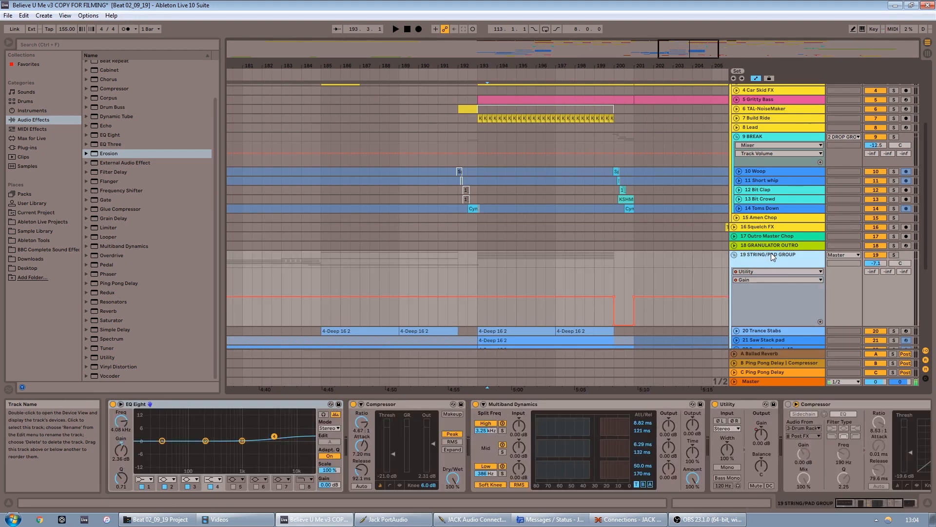
{"action": "left_click", "coordinate": [780, 382]}
{"action": "left_click", "coordinate": [778, 356]}
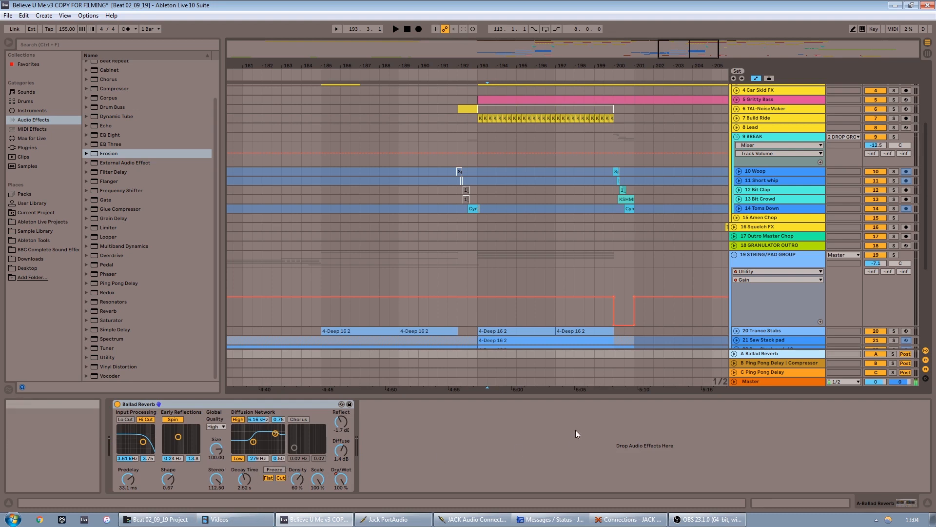
{"action": "scroll", "coordinate": [811, 239], "scroll_direction": "down", "scroll_amount": 4}
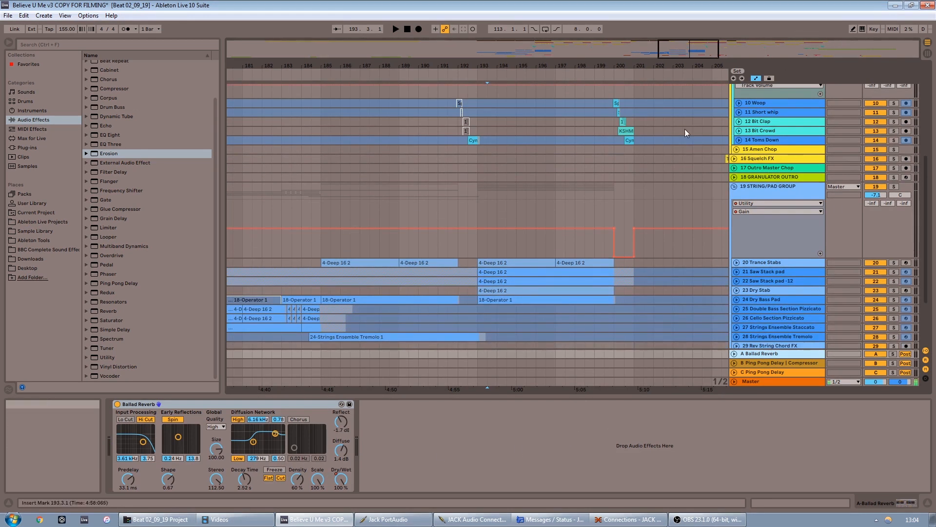
{"action": "scroll", "coordinate": [718, 122], "scroll_direction": "up", "scroll_amount": 5}
{"action": "scroll", "coordinate": [718, 185], "scroll_direction": "down", "scroll_amount": 2}
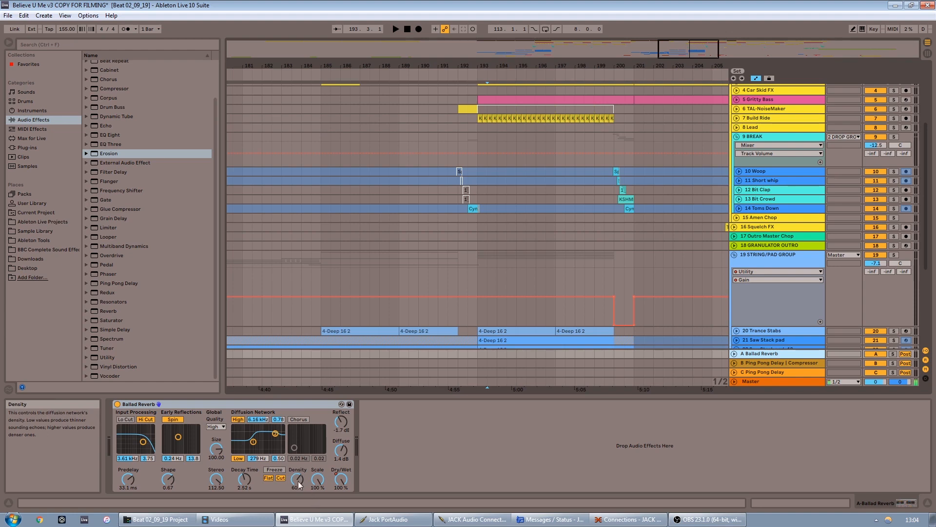
{"action": "scroll", "coordinate": [746, 153], "scroll_direction": "down", "scroll_amount": 1}
Inspect the Woop, Bit Clap and Bit Crowd tracks in the BREAK group, recheck Ballad Reverb, and fold the unfolded tracks again
{"action": "left_click", "coordinate": [739, 152]}
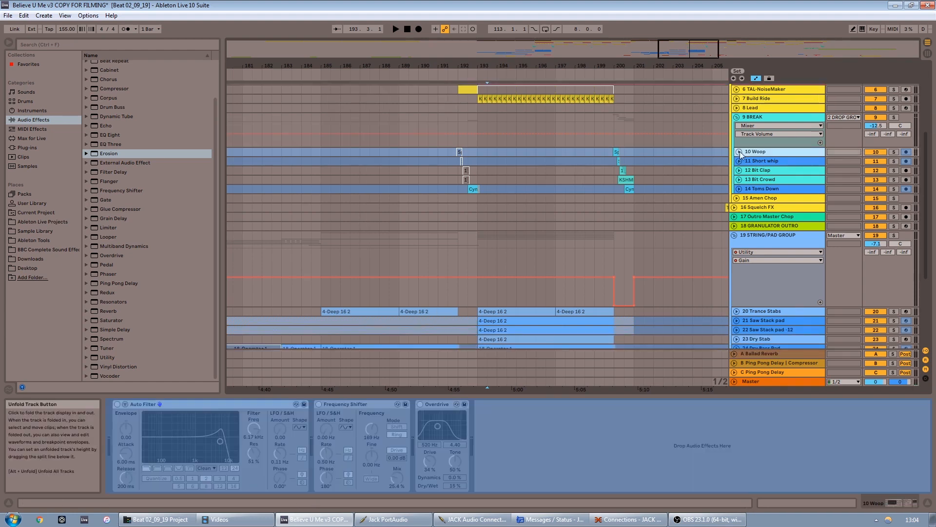
{"action": "left_click", "coordinate": [739, 152]}
{"action": "left_click", "coordinate": [738, 170]}
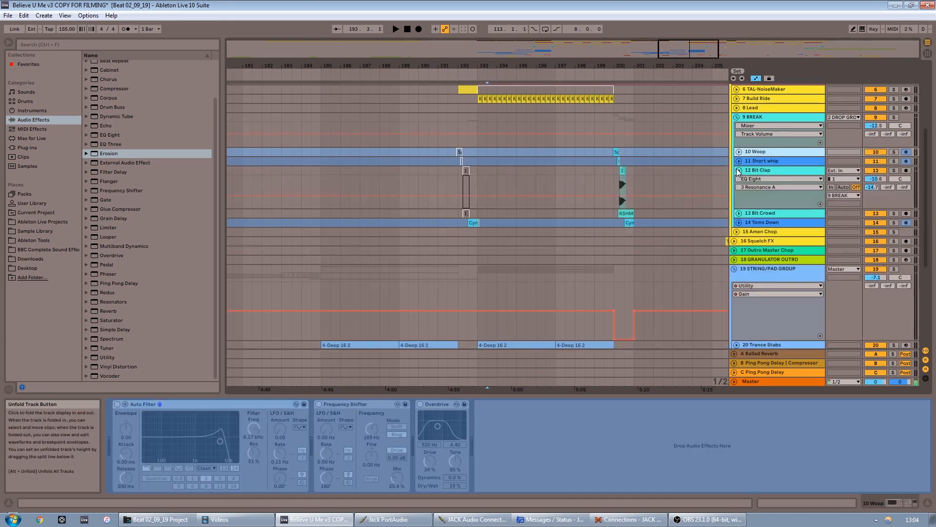
{"action": "left_click", "coordinate": [765, 172]}
{"action": "left_click", "coordinate": [740, 213]}
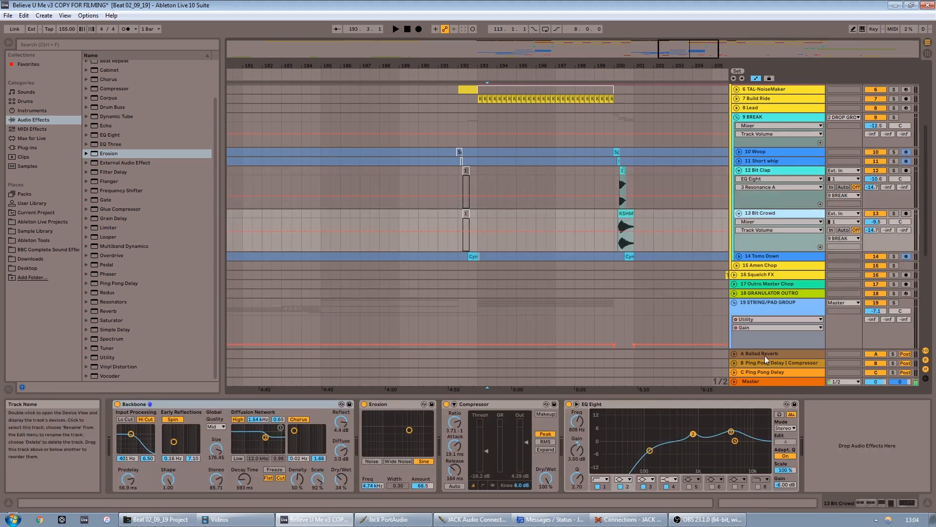
{"action": "left_click", "coordinate": [765, 354]}
{"action": "left_click", "coordinate": [739, 213]}
{"action": "left_click", "coordinate": [740, 171]}
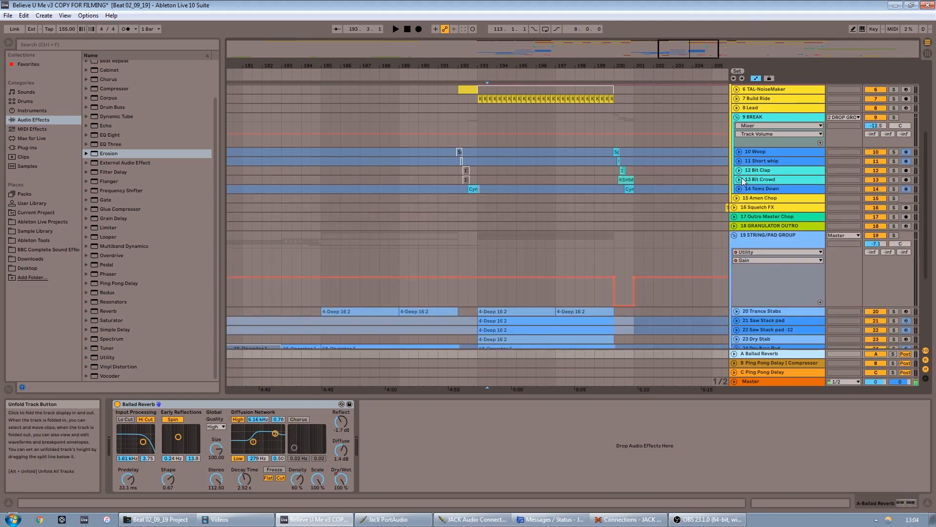
Compare the Ping Pong Delay and Compressor chain on return B with the Ping Pong Delay on return C
{"action": "scroll", "coordinate": [779, 292], "scroll_direction": "down", "scroll_amount": 3}
{"action": "left_click", "coordinate": [780, 363]}
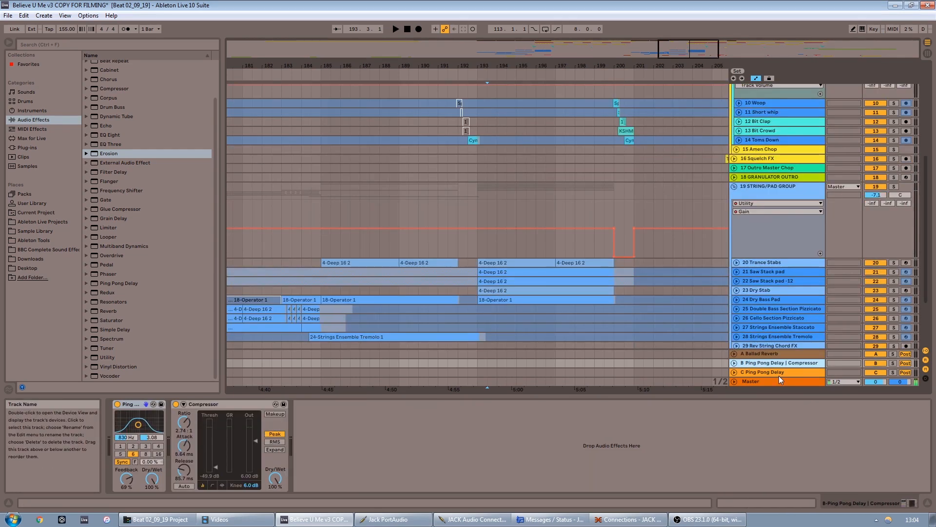
{"action": "left_click", "coordinate": [779, 376]}
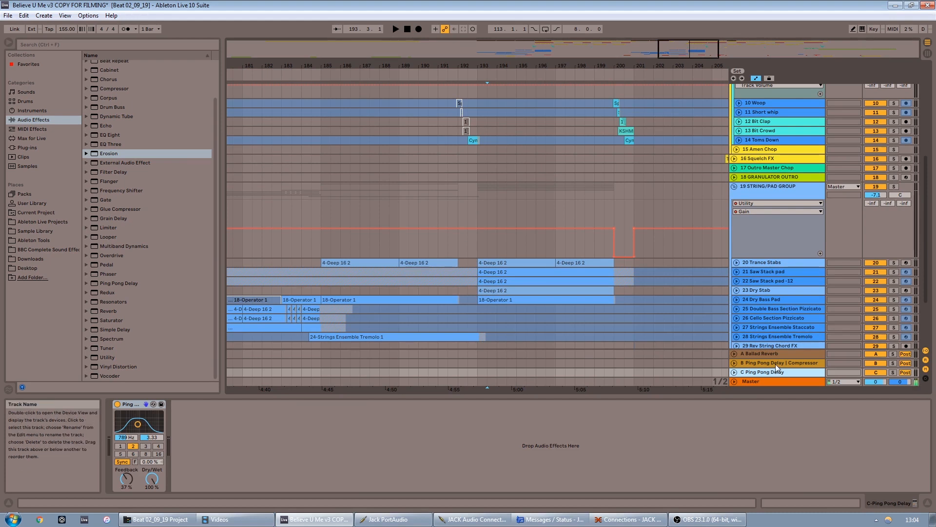
{"action": "left_click", "coordinate": [776, 364]}
{"action": "left_click", "coordinate": [765, 372]}
{"action": "left_click", "coordinate": [766, 364]}
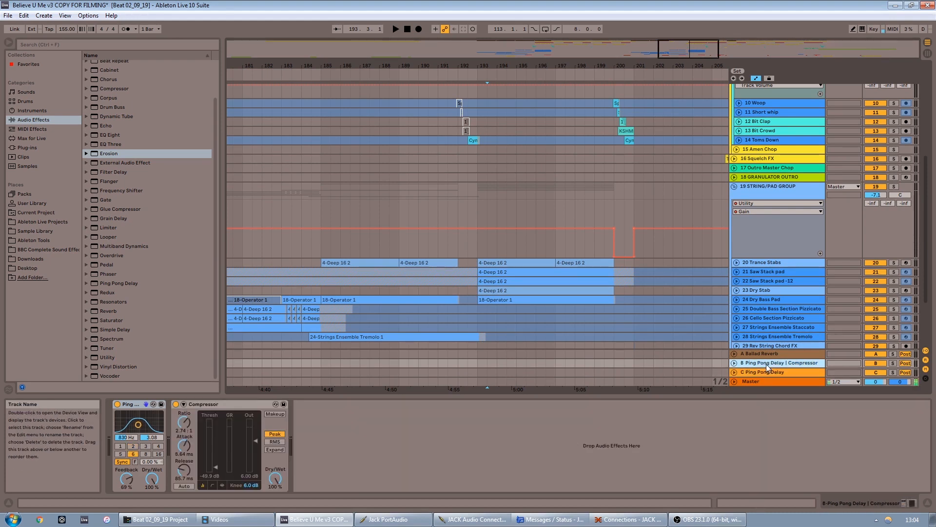
{"action": "left_click", "coordinate": [755, 372]}
{"action": "left_click", "coordinate": [756, 362]}
{"action": "left_click", "coordinate": [759, 372]}
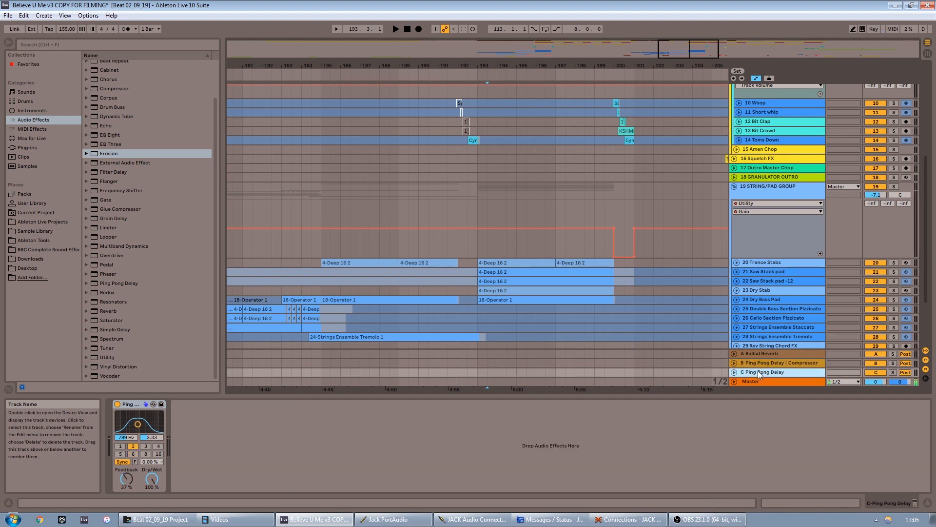
{"action": "left_click", "coordinate": [749, 364]}
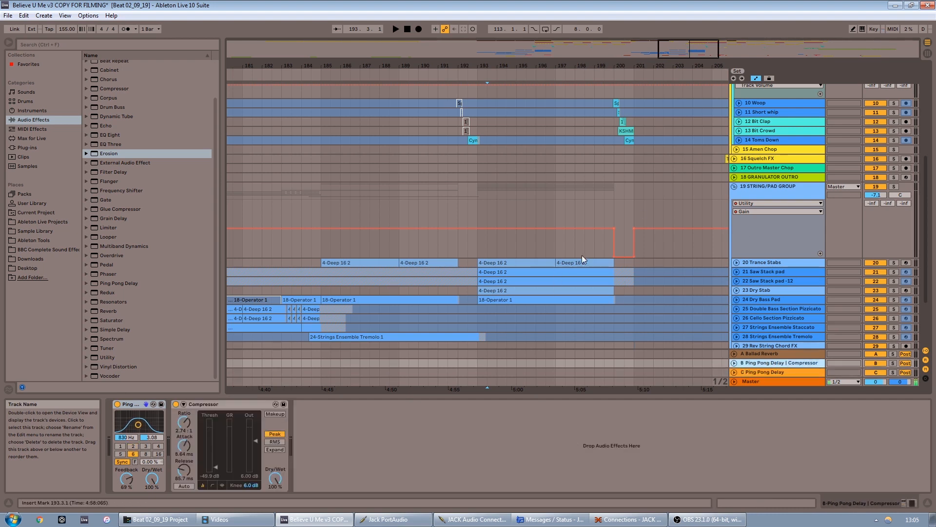
Reduce the track heights of STRING/PAD GROUP and DROP GROUP in the arrangement
{"action": "left_click", "coordinate": [802, 384]}
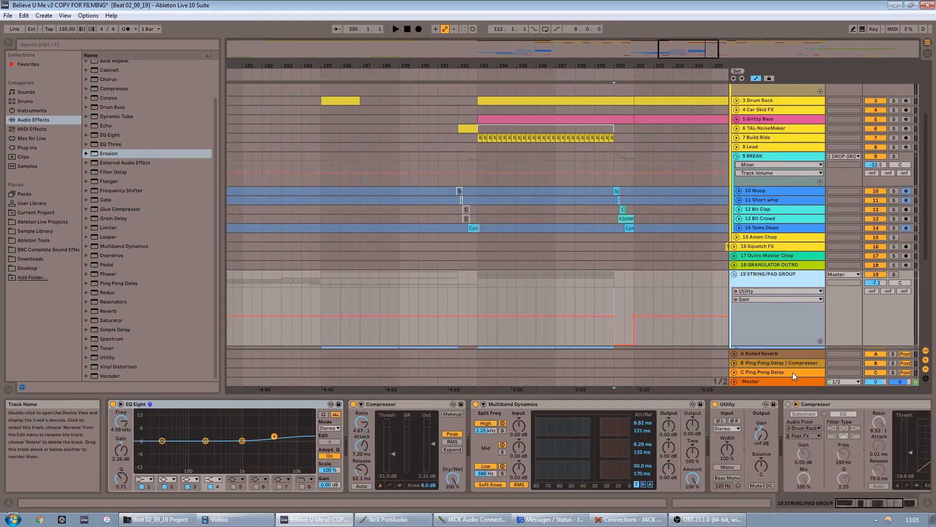
{"action": "scroll", "coordinate": [751, 293], "scroll_direction": "down", "scroll_amount": 2}
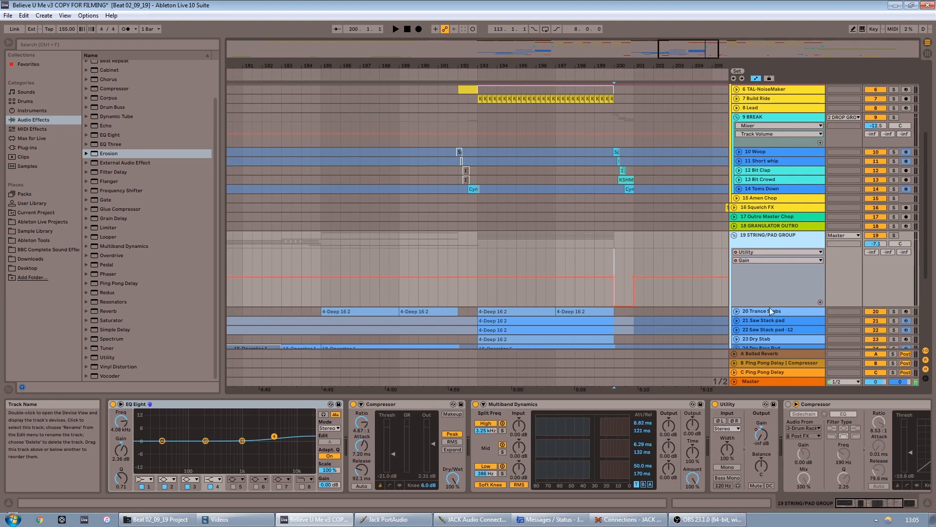
{"action": "left_click_drag", "start_coordinate": [769, 306], "coordinate": [775, 279]}
{"action": "scroll", "coordinate": [754, 219], "scroll_direction": "up", "scroll_amount": 7}
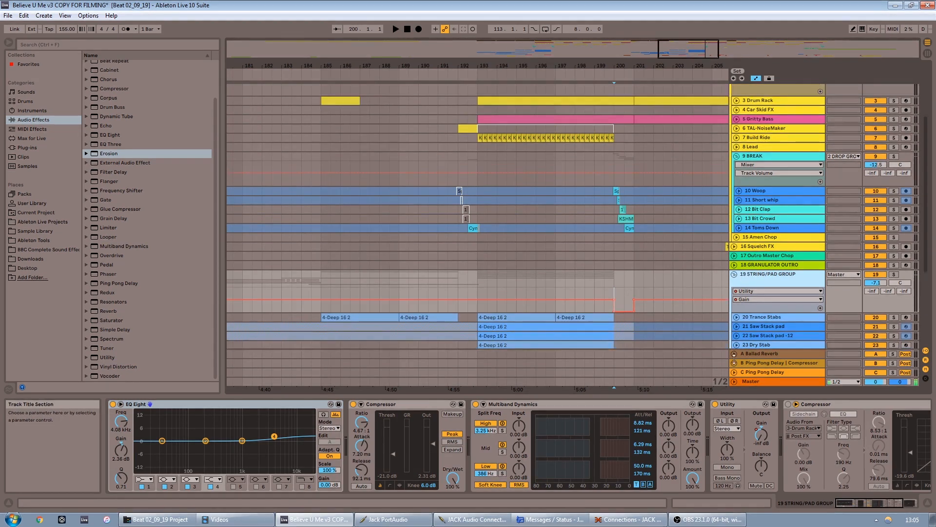
{"action": "left_click", "coordinate": [785, 100]}
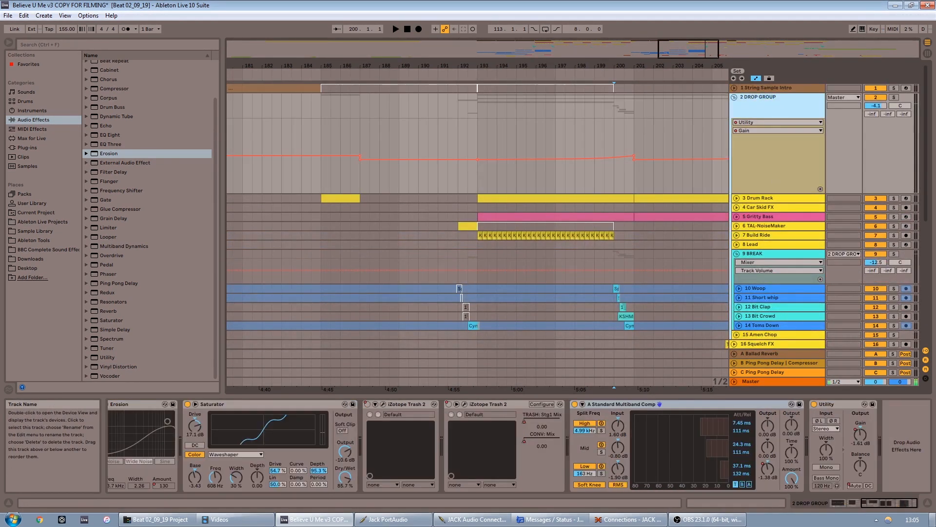
{"action": "left_click_drag", "start_coordinate": [777, 193], "coordinate": [787, 153]}
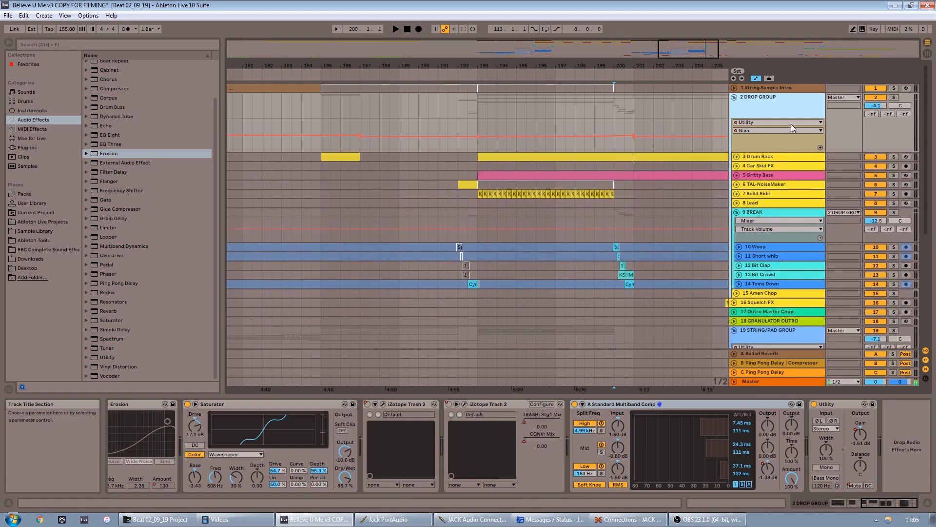
View the start of the DROP GROUP device chain, then the devices on String Sample Intro and Woop
{"action": "left_click_drag", "start_coordinate": [899, 503], "coordinate": [785, 478]}
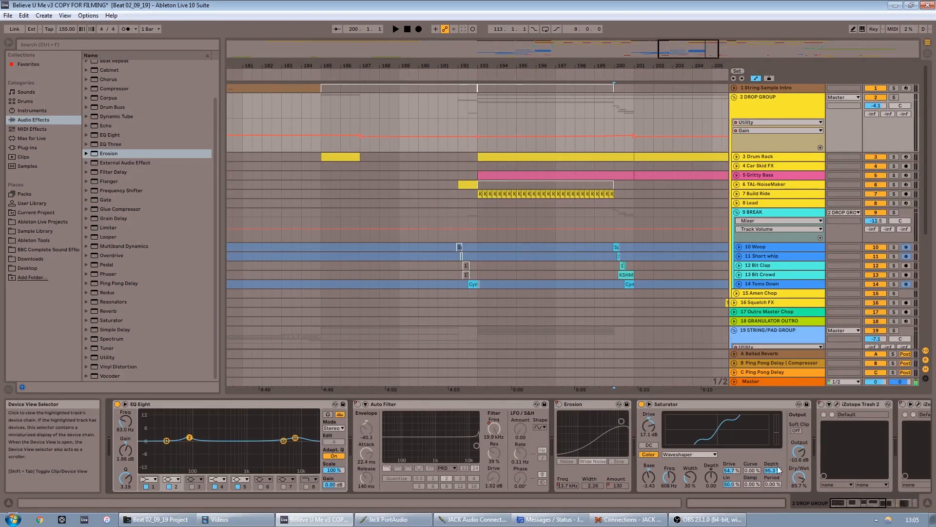
{"action": "left_click", "coordinate": [794, 88]}
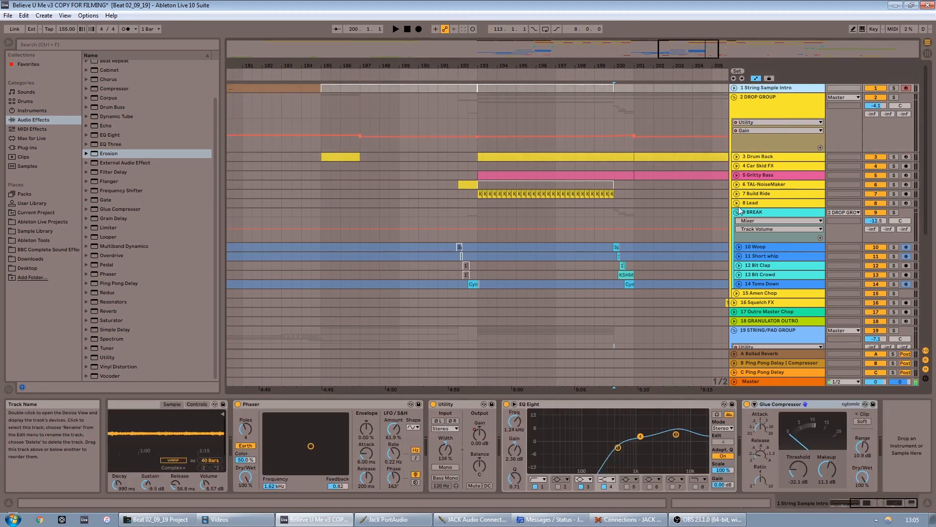
{"action": "left_click", "coordinate": [762, 247]}
{"action": "scroll", "coordinate": [769, 251], "scroll_direction": "down", "scroll_amount": 3}
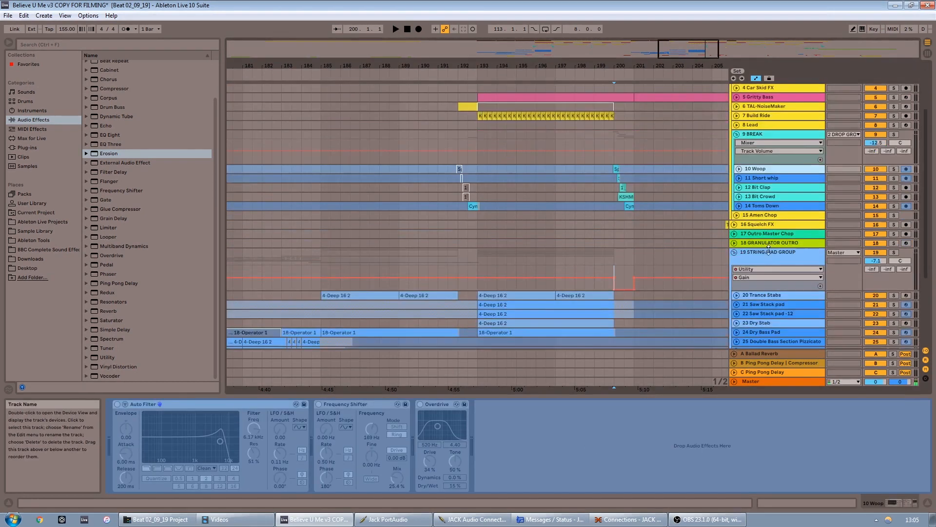
{"action": "scroll", "coordinate": [768, 249], "scroll_direction": "down", "scroll_amount": 3}
Examine the outro section around bar 245 and the device chains of GRANULATOR OUTRO and Outro Master Chop
{"action": "left_click_drag", "start_coordinate": [705, 51], "coordinate": [753, 41]}
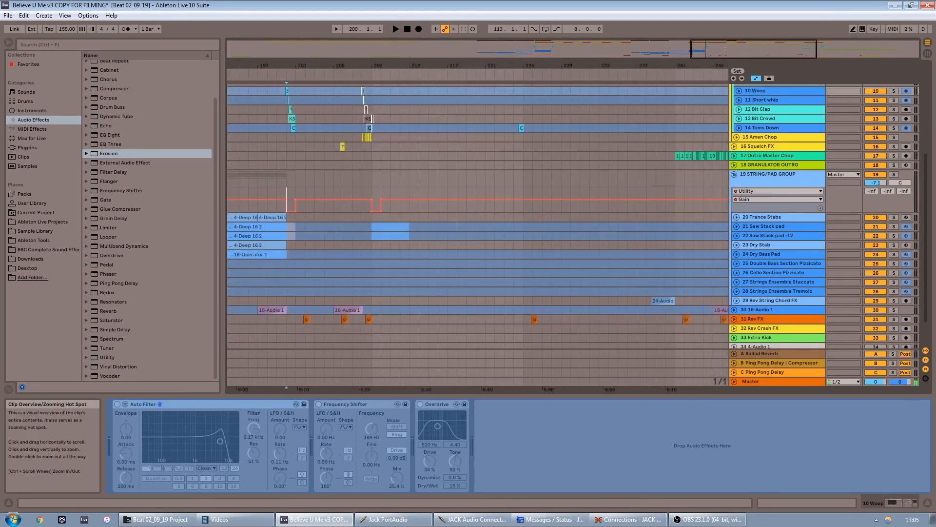
{"action": "left_click", "coordinate": [765, 166]}
{"action": "scroll", "coordinate": [536, 251], "scroll_direction": "up", "scroll_amount": 2}
{"action": "scroll", "coordinate": [538, 251], "scroll_direction": "up", "scroll_amount": 4}
{"action": "left_click_drag", "start_coordinate": [731, 50], "coordinate": [439, 25]}
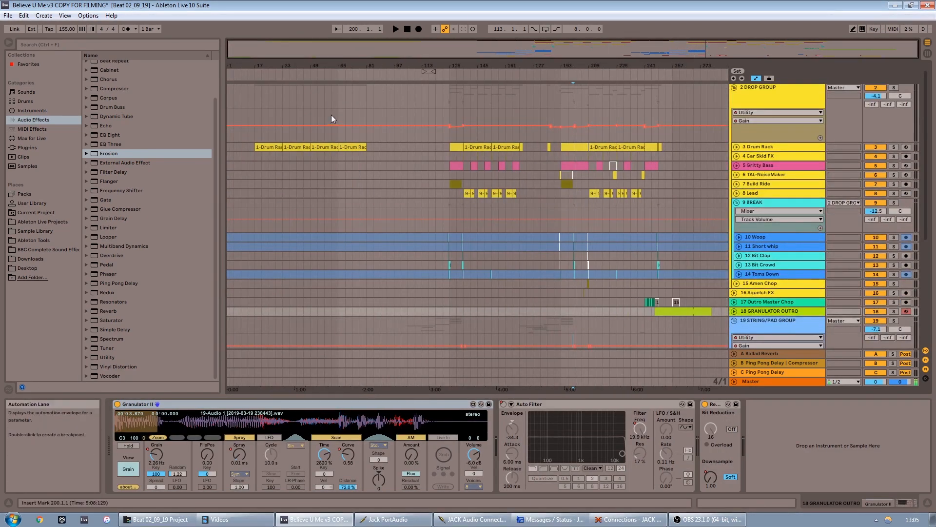
{"action": "left_click", "coordinate": [652, 204]}
{"action": "left_click_drag", "start_coordinate": [814, 50], "coordinate": [822, 115]}
{"action": "left_click", "coordinate": [754, 312]}
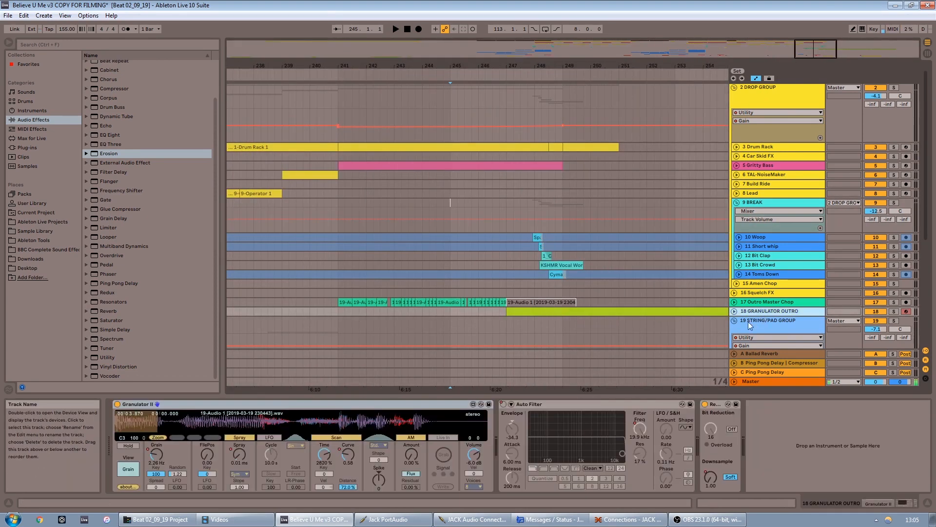
{"action": "left_click", "coordinate": [802, 301]}
{"action": "left_click", "coordinate": [780, 312]}
{"action": "left_click_drag", "start_coordinate": [809, 50], "coordinate": [810, 10]}
{"action": "scroll", "coordinate": [605, 294], "scroll_direction": "up", "scroll_amount": 1}
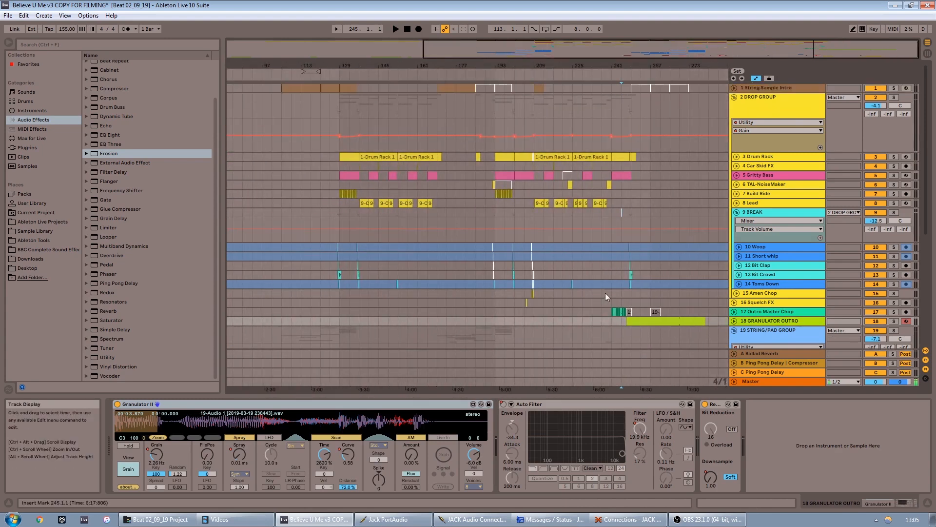
Check the devices on the Amen Chop and Master tracks, ending on the DROP GROUP chain in the full arrangement overview
{"action": "left_click", "coordinate": [613, 293]}
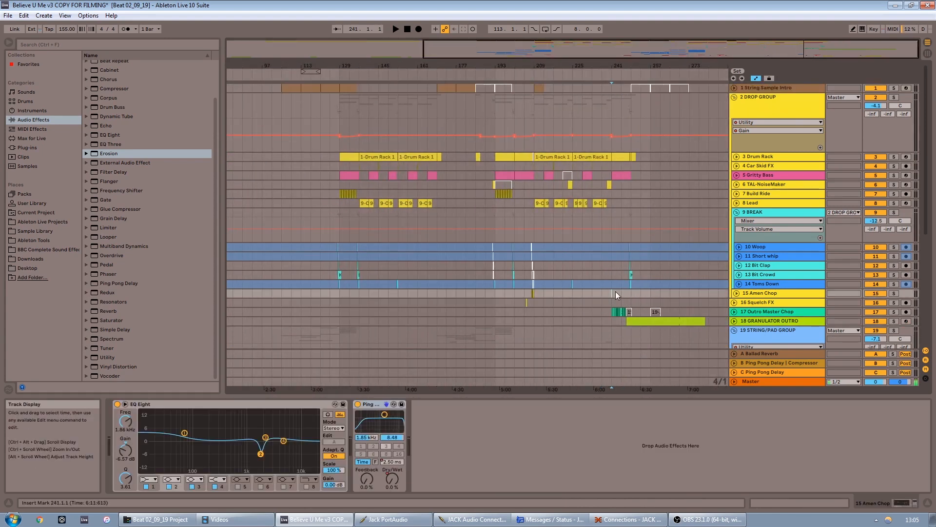
{"action": "left_click", "coordinate": [778, 381]}
{"action": "left_click", "coordinate": [617, 207]}
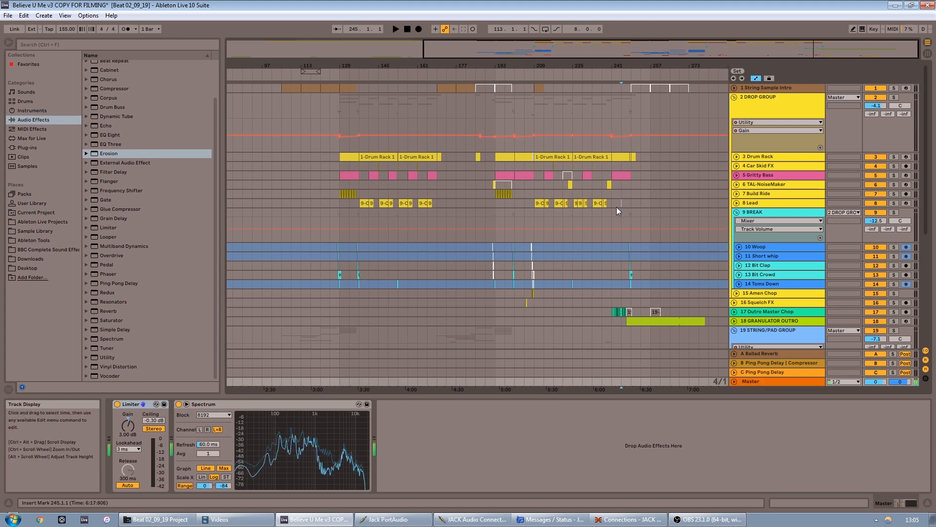
{"action": "left_click_drag", "start_coordinate": [806, 55], "coordinate": [821, 46]}
{"action": "left_click", "coordinate": [569, 113]}
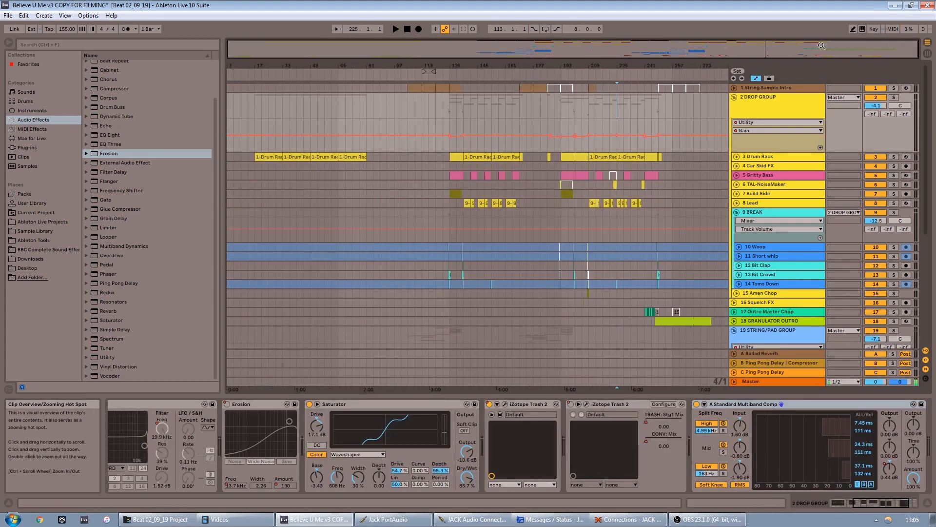
{"action": "left_click", "coordinate": [791, 95]}
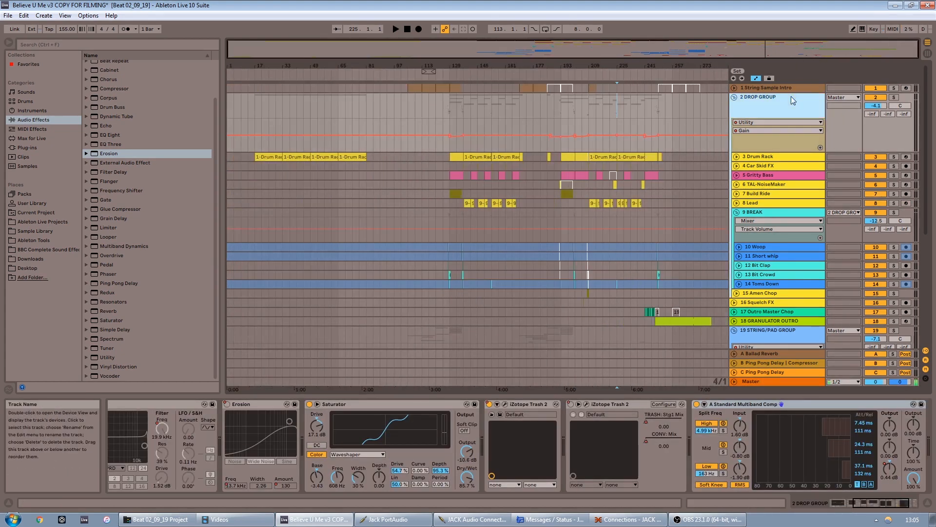
Set the insert marker at bar 105 and unfold the pizzicato, staccato and tremolo string tracks 25 to 28 in STRING/PAD GROUP
{"action": "left_click", "coordinate": [408, 110]}
{"action": "scroll", "coordinate": [471, 194], "scroll_direction": "down", "scroll_amount": 8}
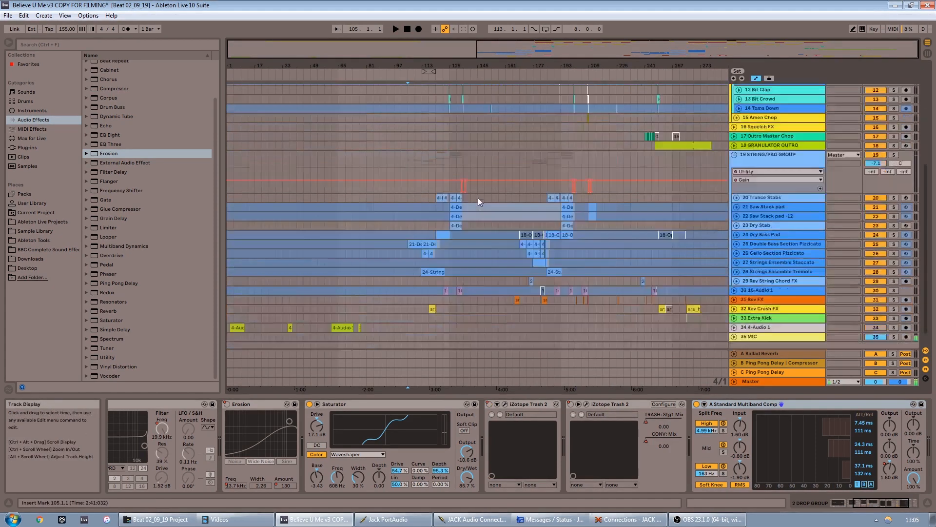
{"action": "left_click", "coordinate": [797, 154]}
{"action": "left_click", "coordinate": [737, 270]}
{"action": "left_click", "coordinate": [737, 262]}
{"action": "left_click", "coordinate": [737, 253]}
{"action": "left_click", "coordinate": [737, 244]}
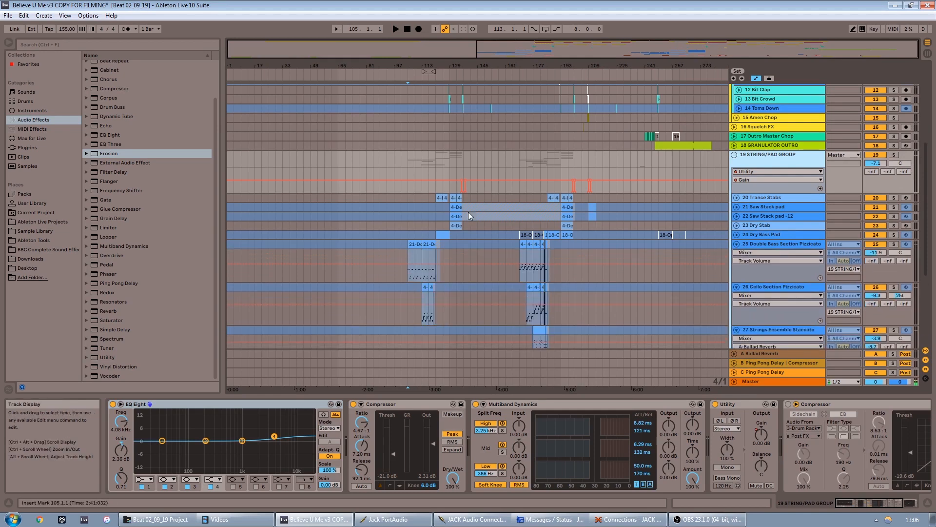
Play the arrangement from bar 105 with the Double Bass Section Pizzicato devices shown, and fold that track
{"action": "left_click", "coordinate": [407, 278]}
{"action": "left_click", "coordinate": [396, 28]}
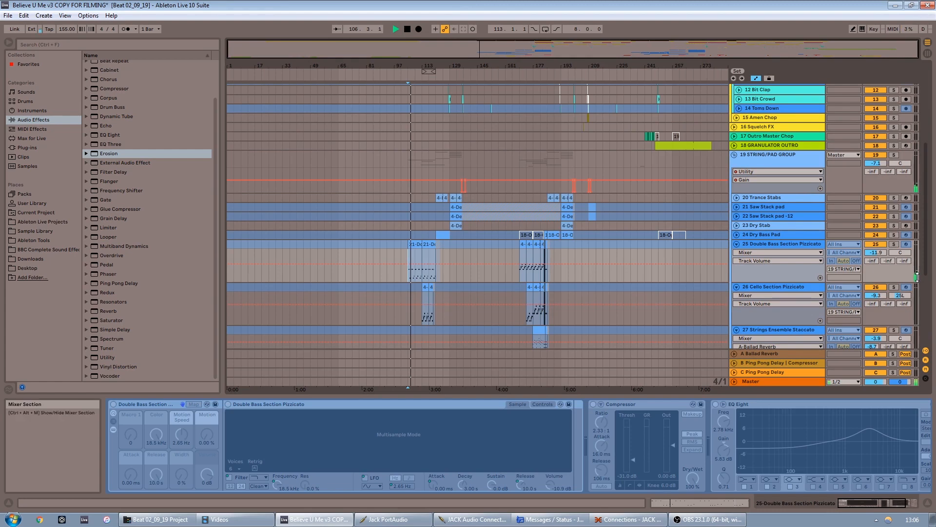
{"action": "left_click", "coordinate": [779, 247]}
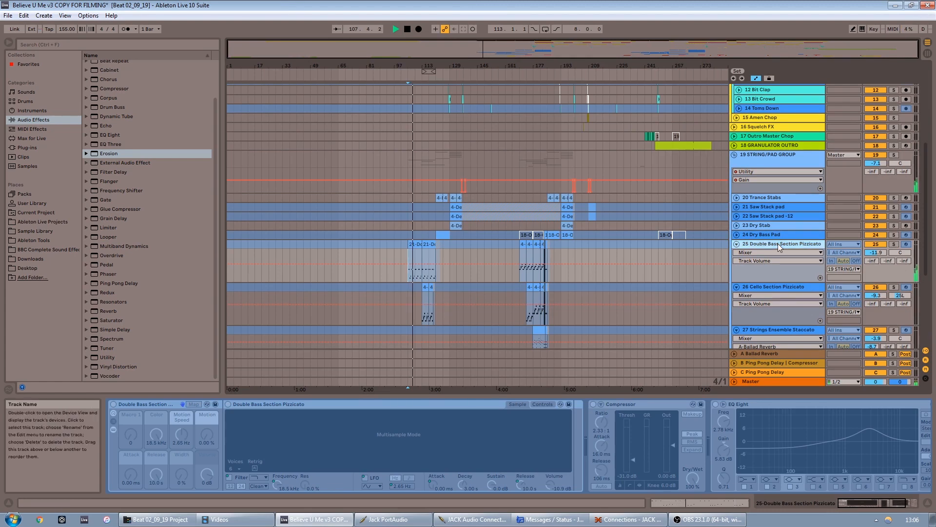
{"action": "left_click", "coordinate": [736, 243]}
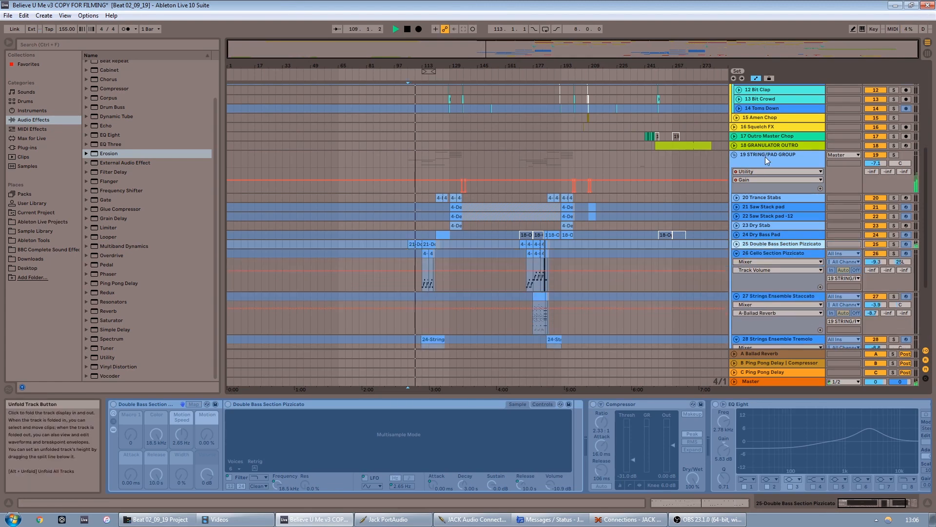
Inspect the sidechain Compressor at the end of the STRING/PAD GROUP chain during playback, showing its Device On automation
{"action": "left_click", "coordinate": [768, 156]}
{"action": "scroll", "coordinate": [616, 403], "scroll_direction": "down", "scroll_amount": 3}
{"action": "left_click", "coordinate": [618, 404]}
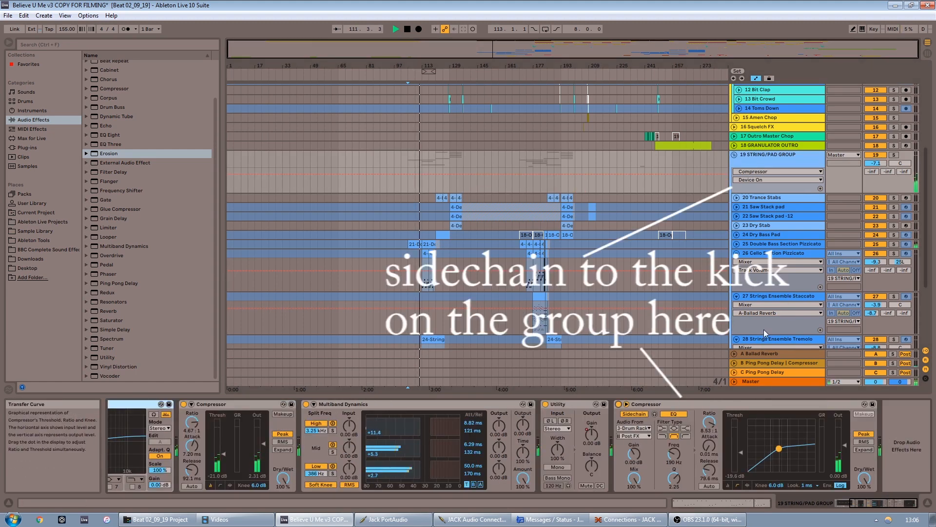
{"action": "scroll", "coordinate": [464, 187], "scroll_direction": "down", "scroll_amount": 1}
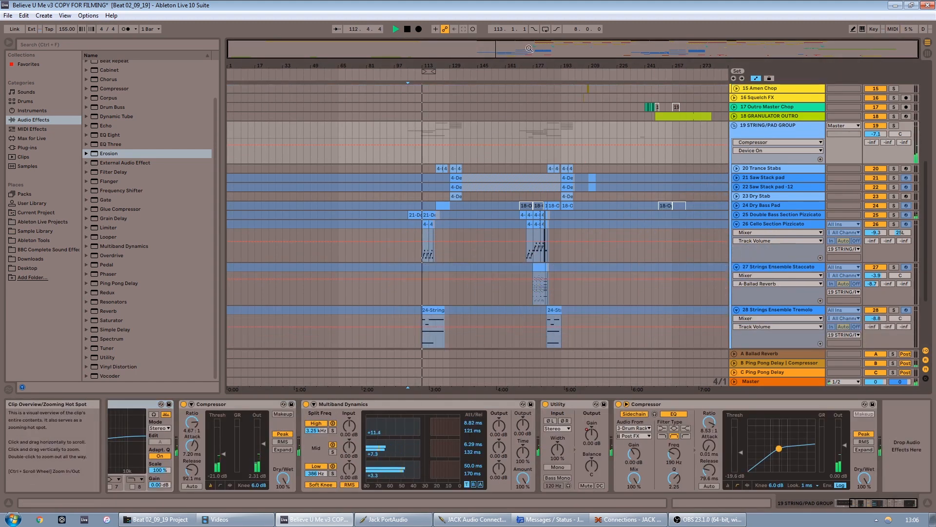
View the DROP GROUP chain and the Master's Limiter and Spectrum during playback, and stop the playback
{"action": "scroll", "coordinate": [479, 209], "scroll_direction": "up", "scroll_amount": 7}
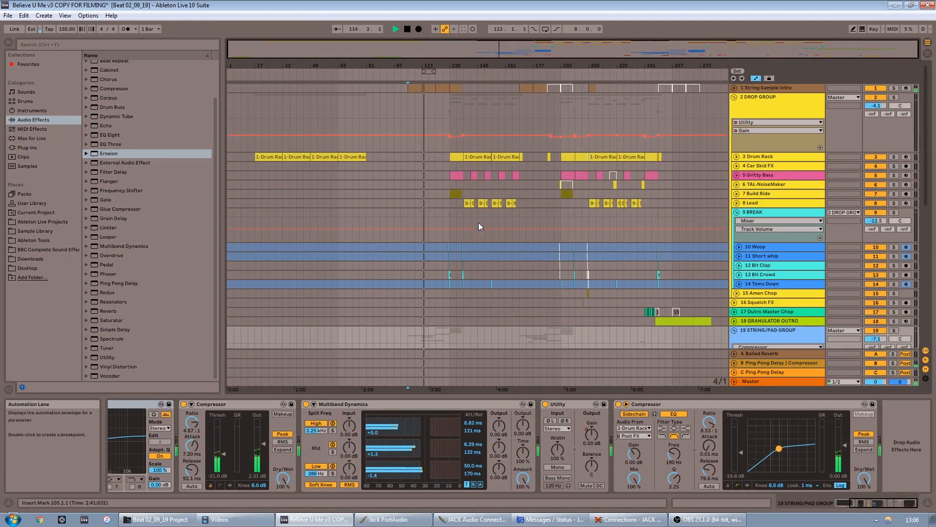
{"action": "left_click", "coordinate": [594, 120]}
{"action": "scroll", "coordinate": [787, 277], "scroll_direction": "down", "scroll_amount": 2}
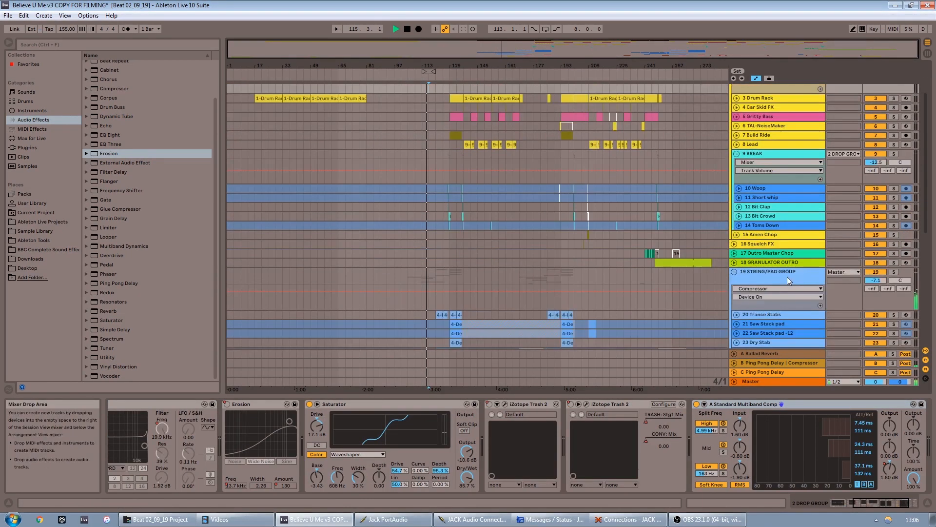
{"action": "scroll", "coordinate": [787, 276], "scroll_direction": "down", "scroll_amount": 2}
{"action": "left_click", "coordinate": [777, 382]}
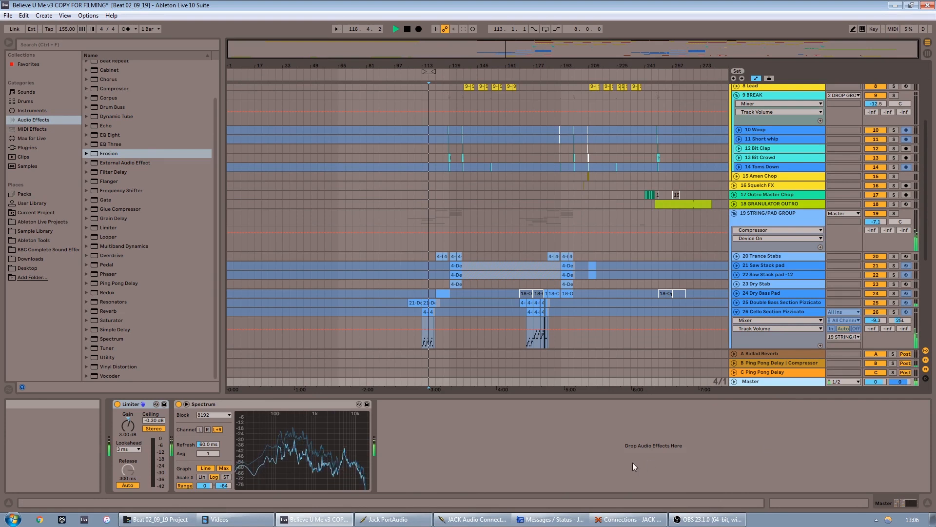
{"action": "left_click", "coordinate": [408, 30]}
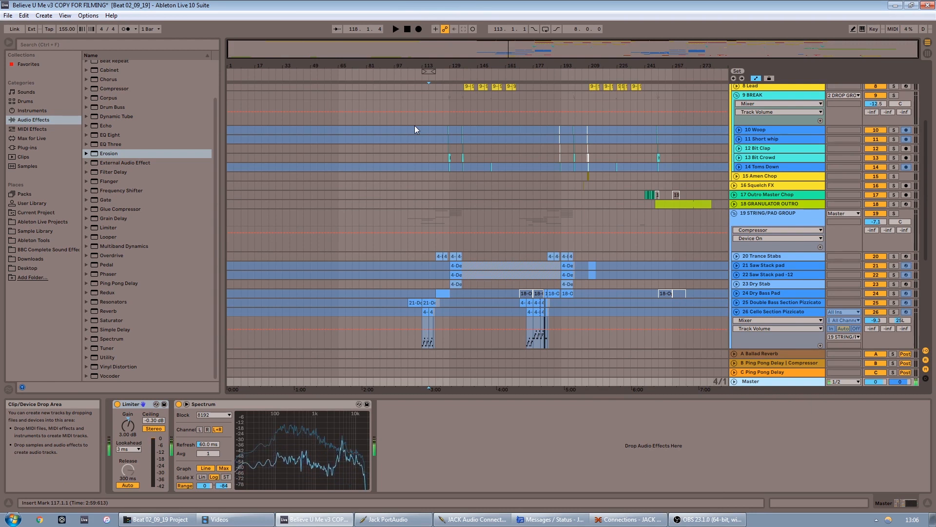
Place the insert marker at bar 113 on the Rev String Chord FX track and view its EQ Eight and Overdrive
{"action": "scroll", "coordinate": [410, 299], "scroll_direction": "down", "scroll_amount": 5}
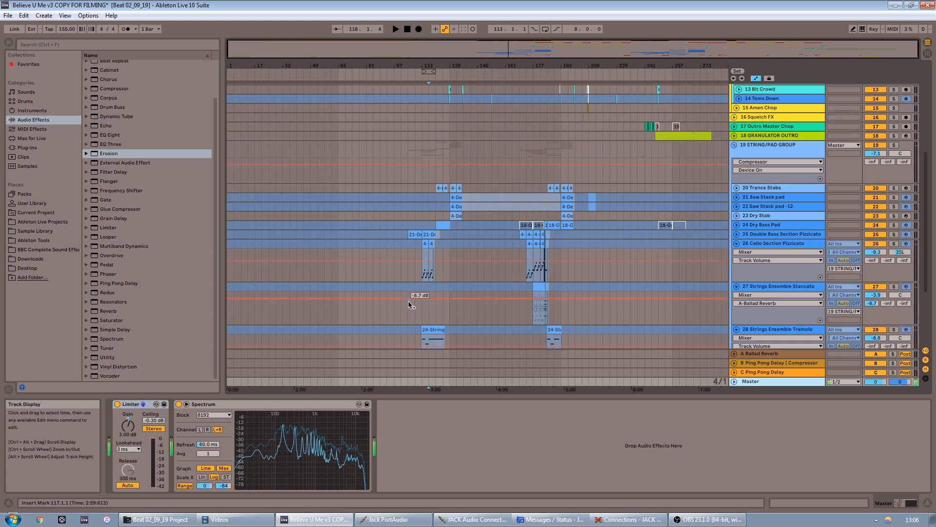
{"action": "scroll", "coordinate": [410, 299], "scroll_direction": "down", "scroll_amount": 4}
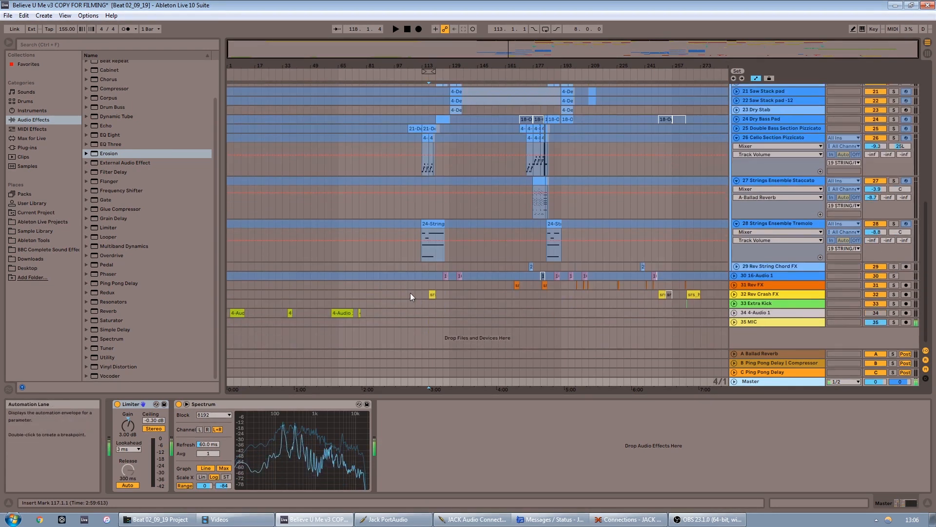
{"action": "left_click", "coordinate": [423, 268]}
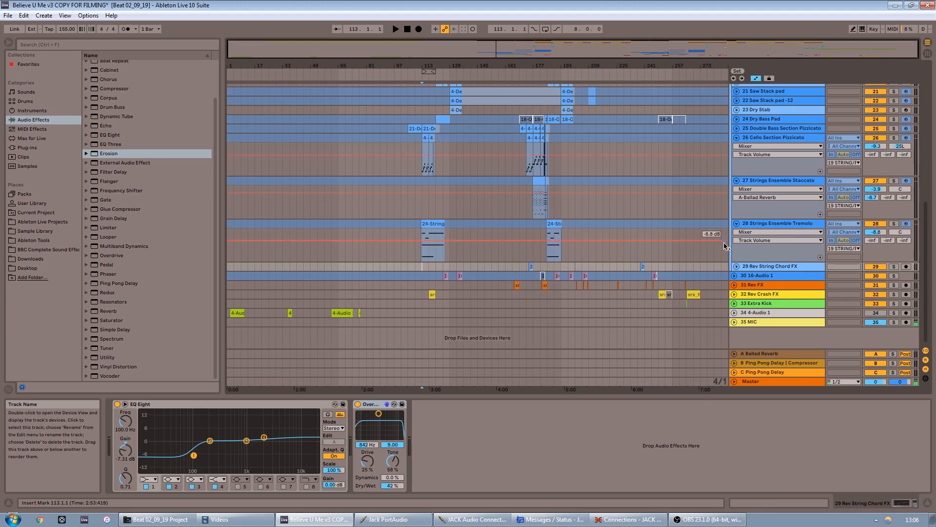
Fold the Cello Section Pizzicato, Strings Ensemble Staccato and Tremolo tracks, and view the STRING/PAD GROUP device chain
{"action": "scroll", "coordinate": [781, 300], "scroll_direction": "up", "scroll_amount": 10}
{"action": "left_click", "coordinate": [767, 225]}
{"action": "left_click", "coordinate": [765, 231]}
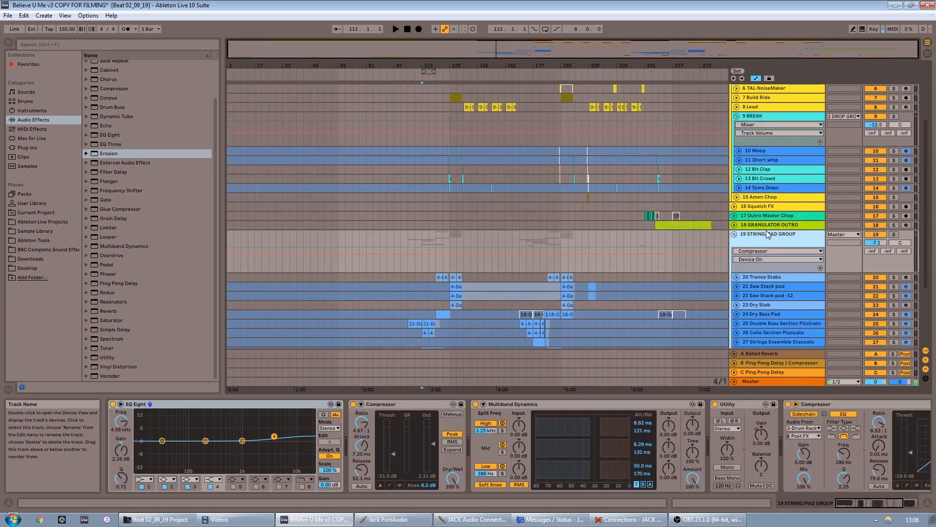
{"action": "left_click_drag", "start_coordinate": [868, 503], "coordinate": [848, 503]}
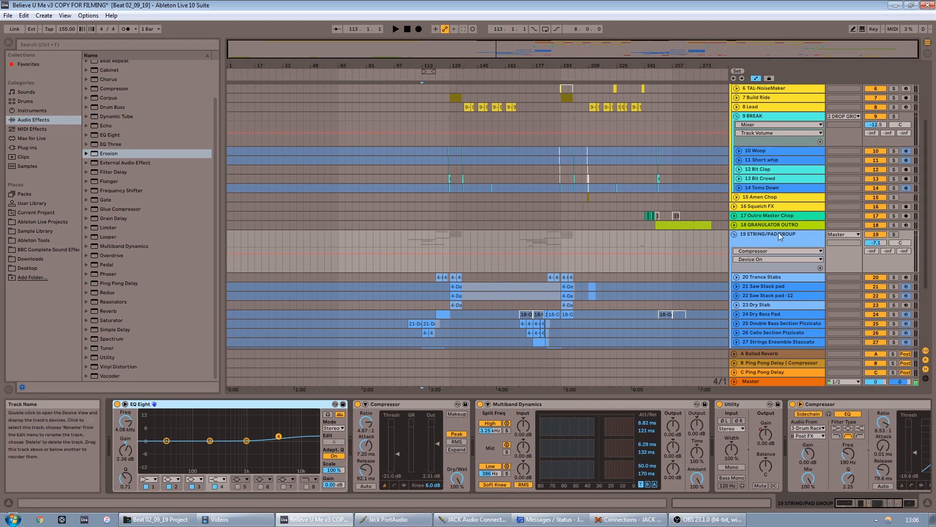
View the DROP GROUP device chain and the Drum Rack on the group's first track
{"action": "scroll", "coordinate": [767, 205], "scroll_direction": "up", "scroll_amount": 5}
{"action": "left_click", "coordinate": [767, 105]}
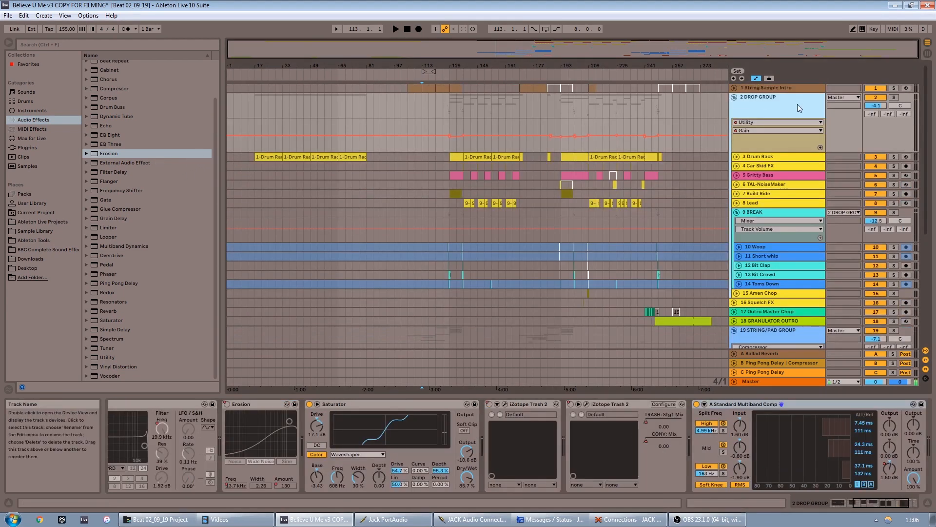
{"action": "left_click", "coordinate": [801, 159]}
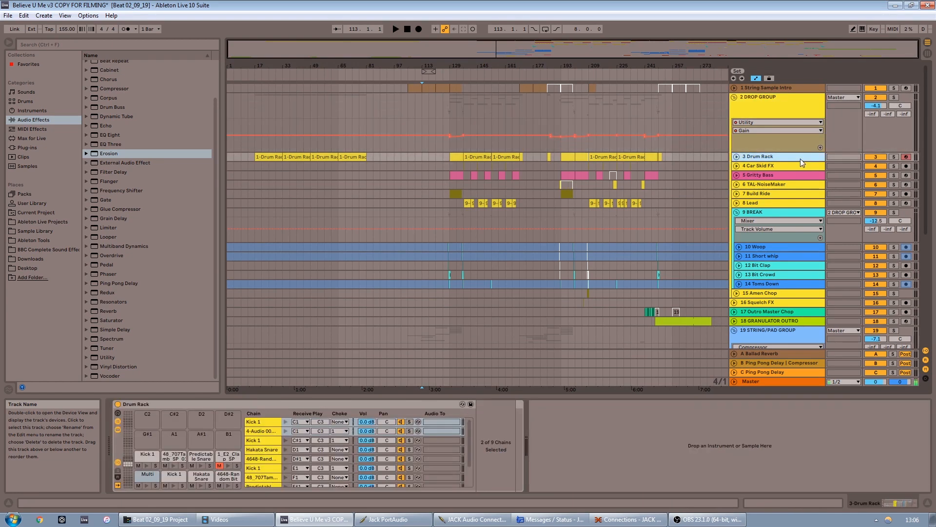
{"action": "scroll", "coordinate": [777, 309], "scroll_direction": "down", "scroll_amount": 10}
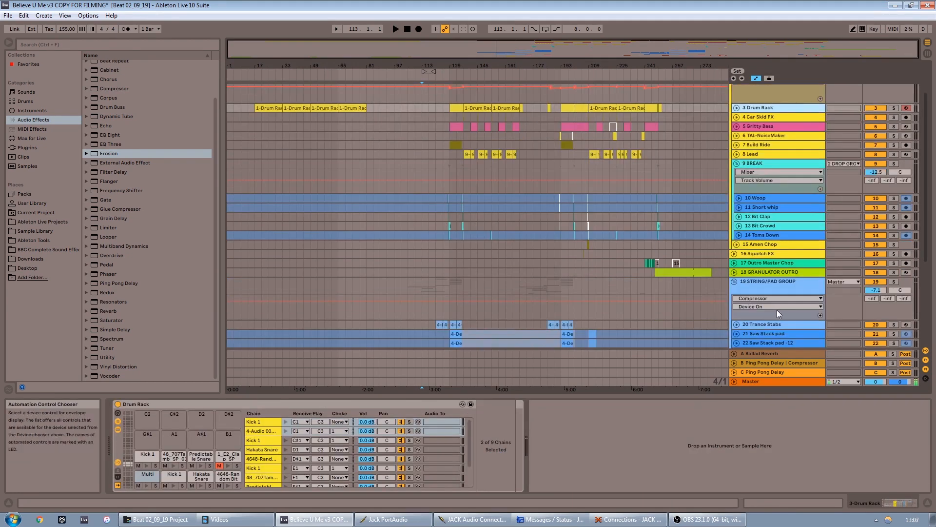
Review the Master's Limiter and Spectrum, checking the STRING/PAD GROUP device chain in between
{"action": "left_click", "coordinate": [768, 381]}
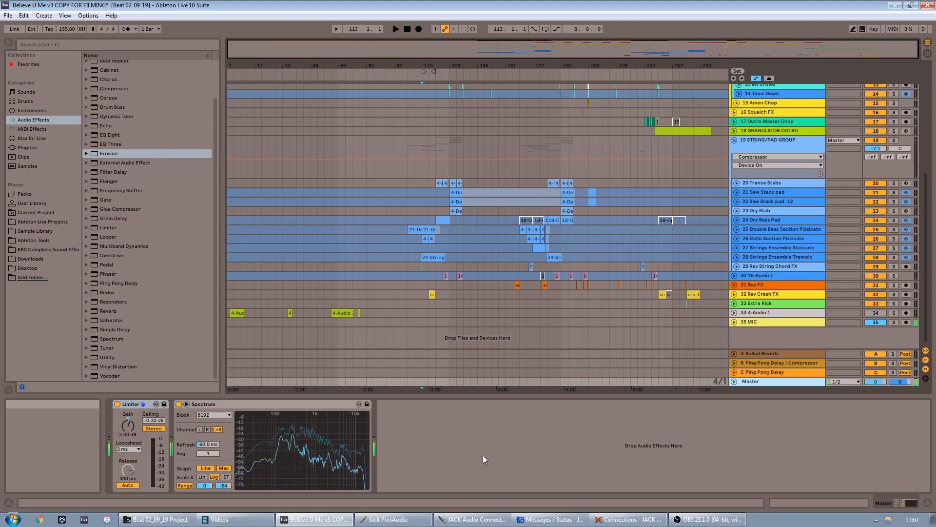
{"action": "left_click", "coordinate": [771, 121]}
{"action": "left_click", "coordinate": [767, 147]}
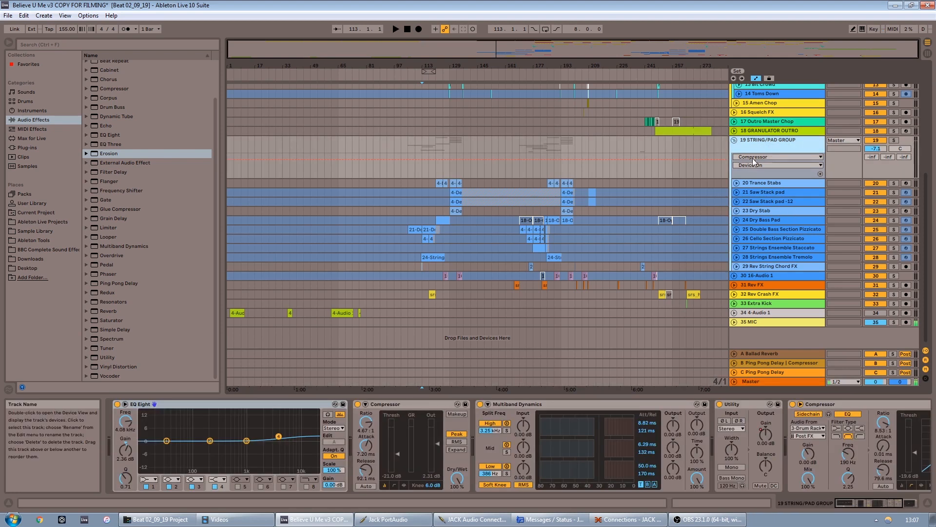
{"action": "left_click", "coordinate": [767, 380]}
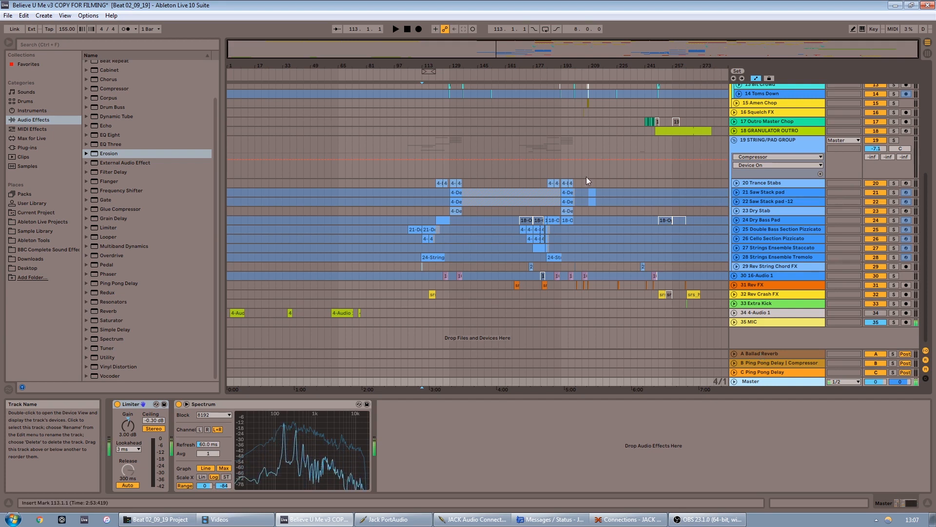
{"action": "scroll", "coordinate": [535, 294], "scroll_direction": "up", "scroll_amount": 3}
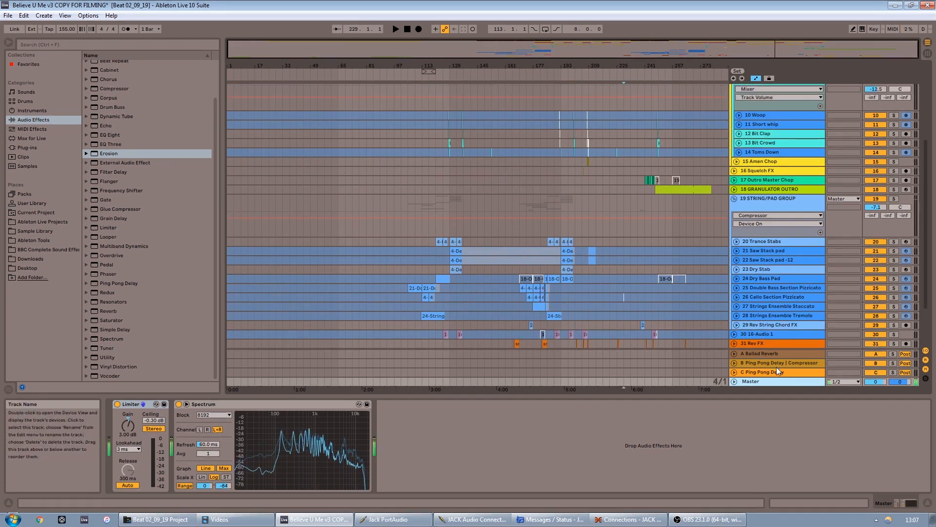